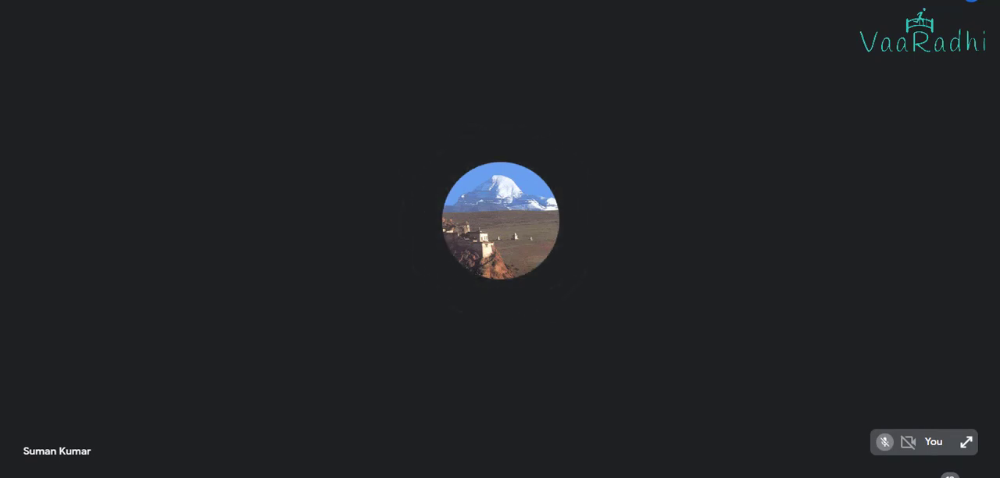
key("alt+Tab")
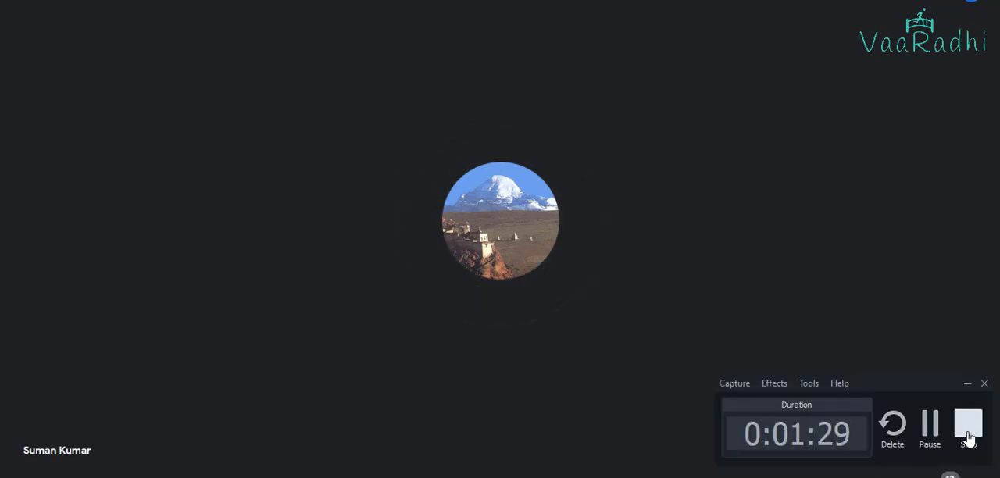
left_click(968, 428)
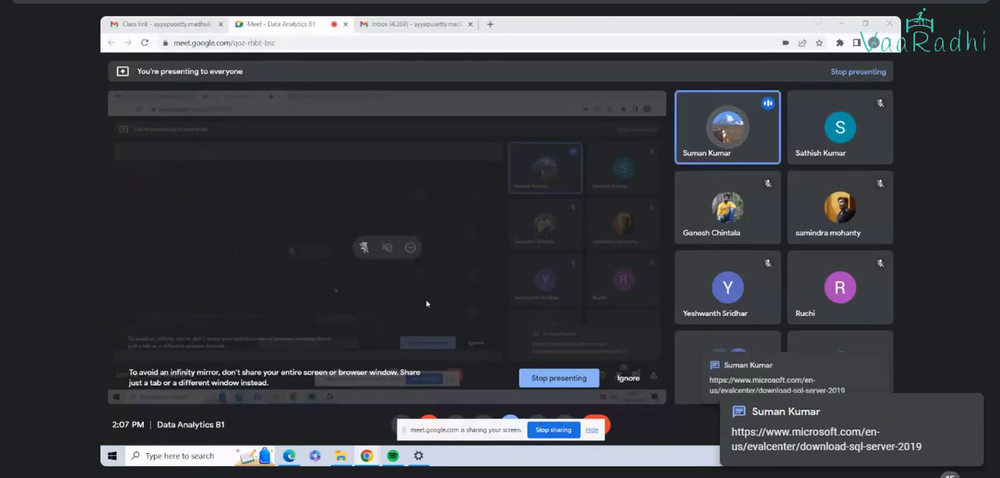
Step: Open the SQL Server 2019 evaluation link from the meeting chat and download the 64-bit EXE edition
left_click(759, 385)
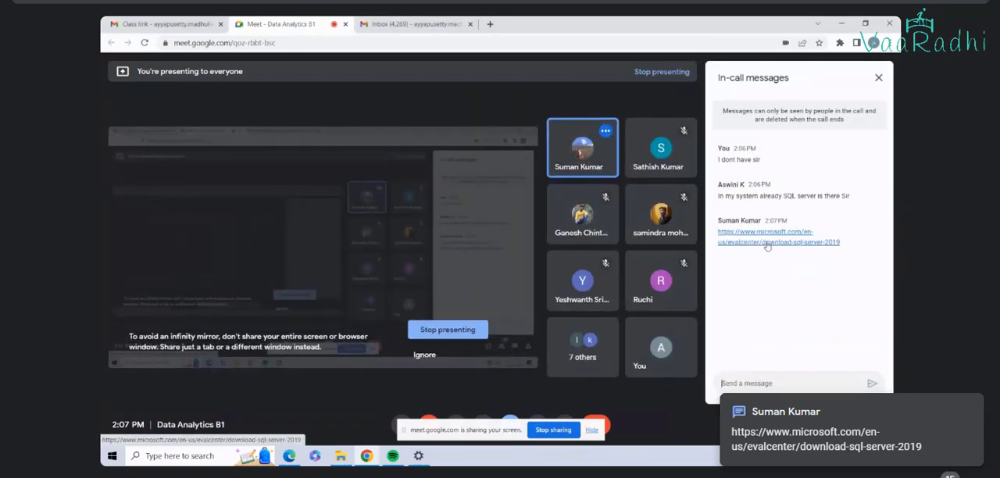
left_click(767, 243)
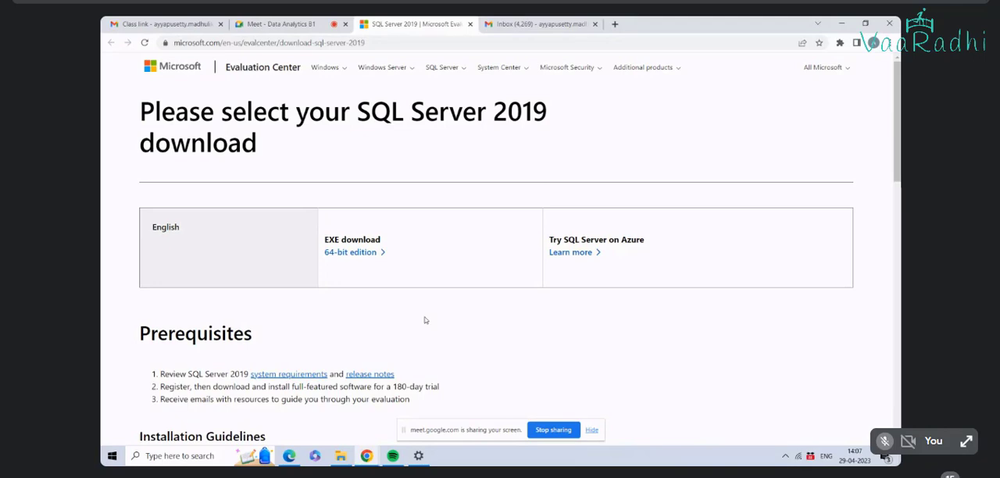
left_click(357, 253)
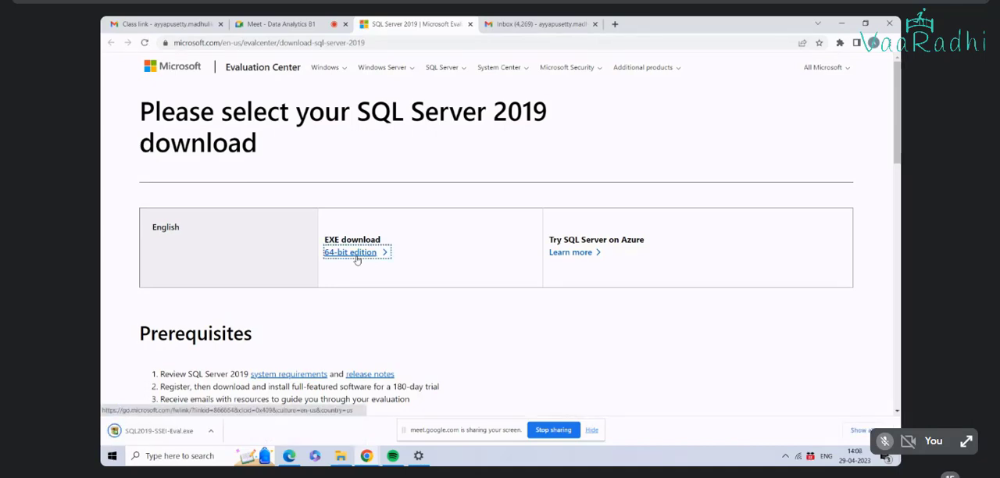
Step: Run the downloaded SQL2019-SSEI-Eval.exe, choose the Basic installation type and accept the license terms
scroll(399, 315, "down", 2)
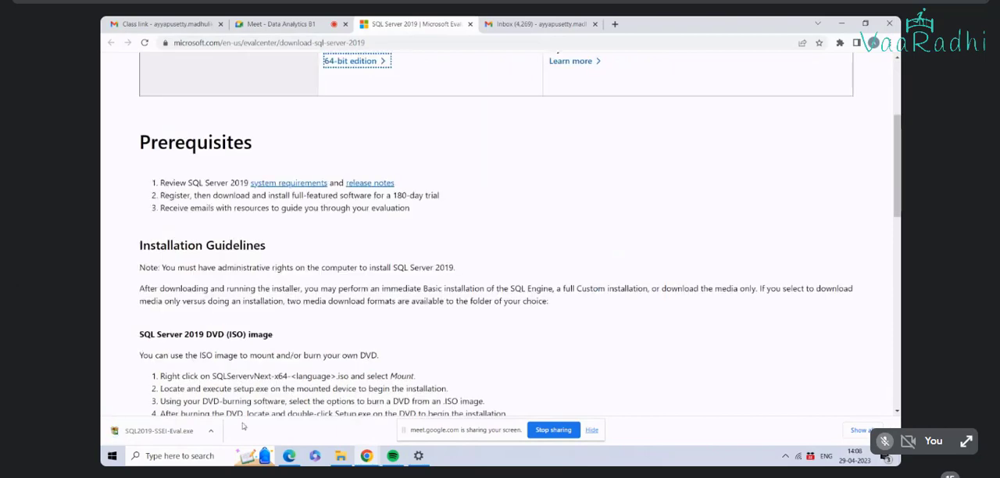
left_click(169, 436)
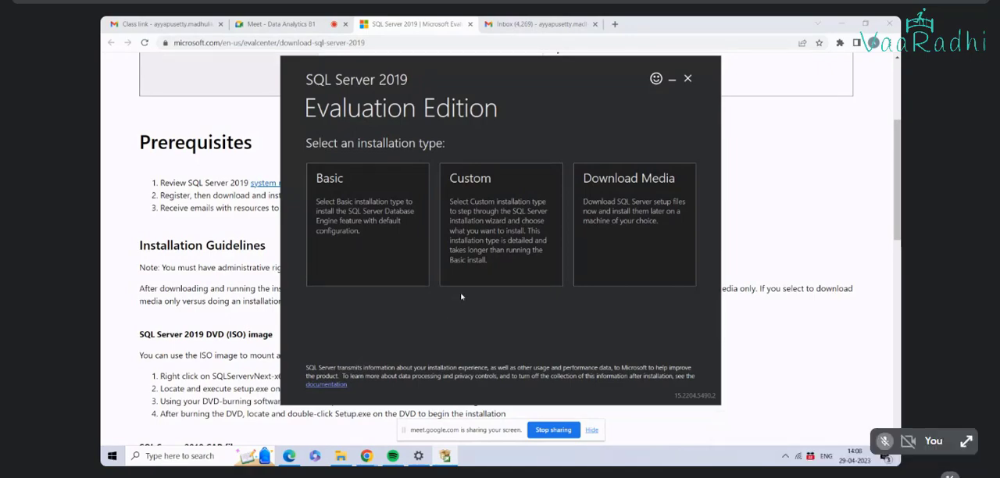
left_click(385, 212)
scroll(440, 252, "down", 15)
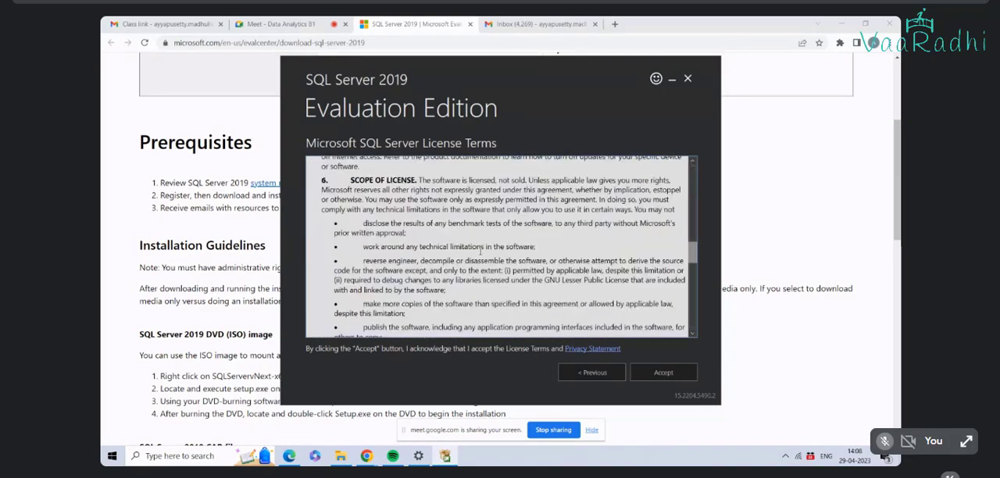
scroll(479, 251, "down", 10)
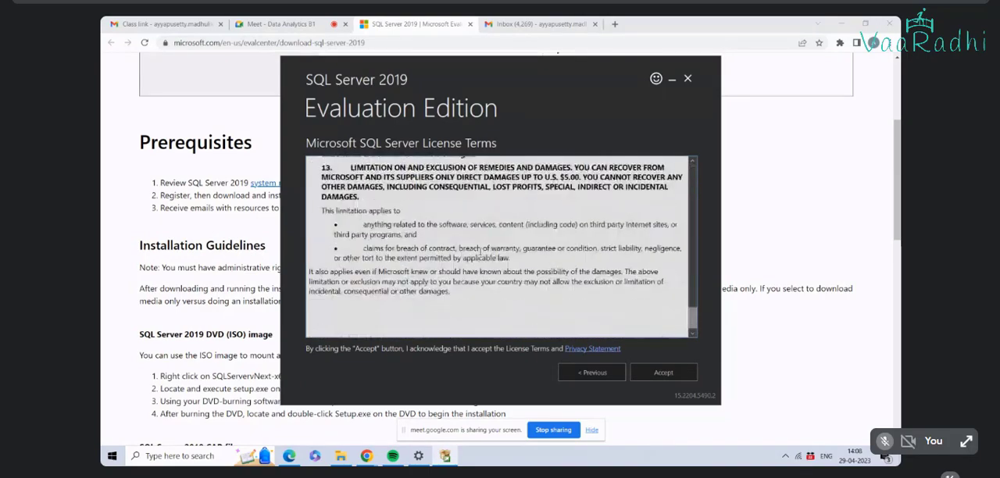
left_click(663, 373)
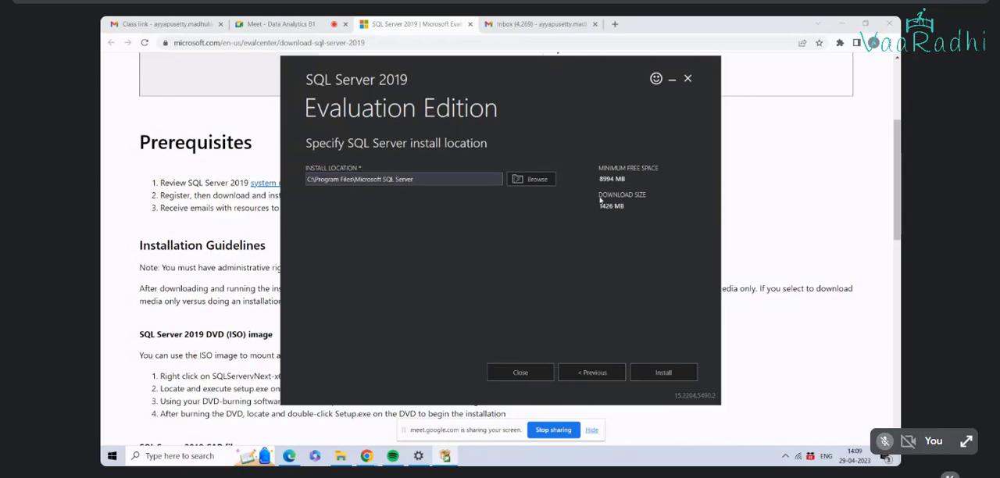
left_click(535, 180)
scroll(528, 238, "down", 5)
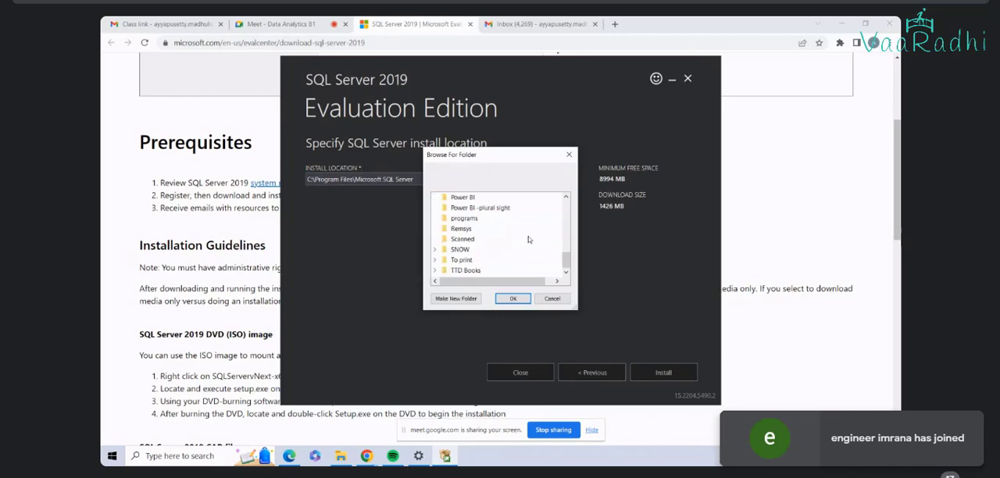
scroll(528, 238, "up", 5)
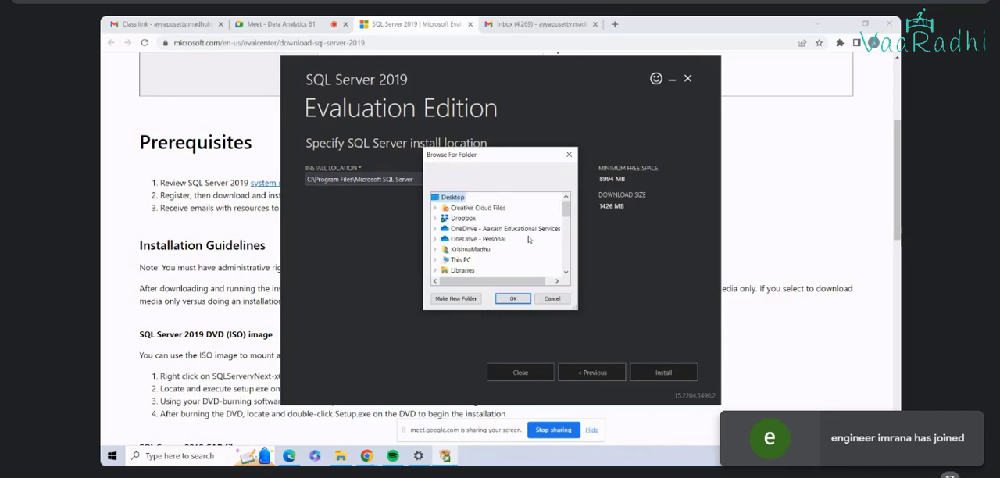
double_click(460, 259)
scroll(513, 234, "down", 3)
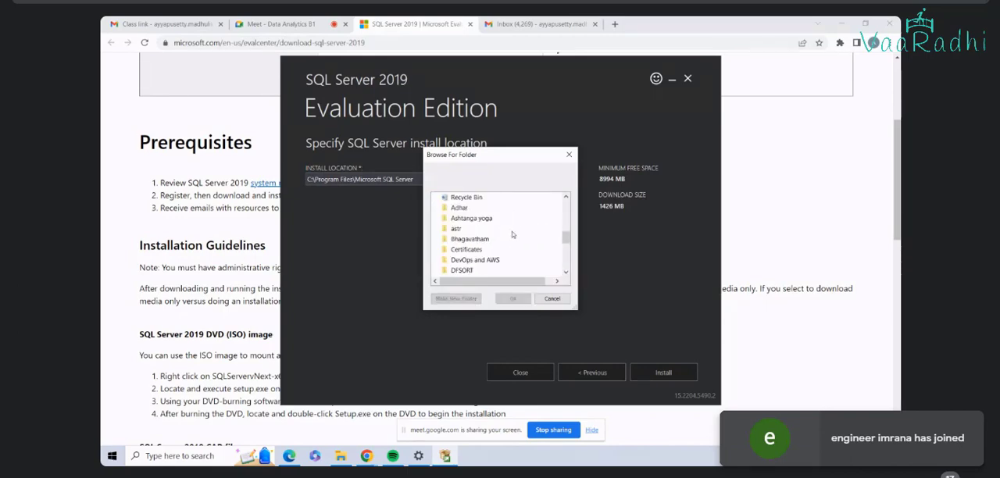
scroll(512, 235, "up", 3)
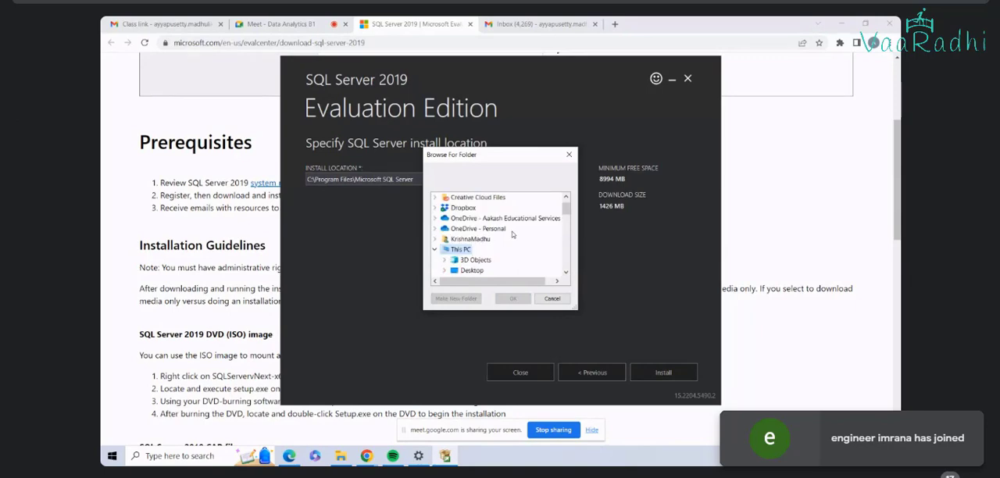
left_click(558, 299)
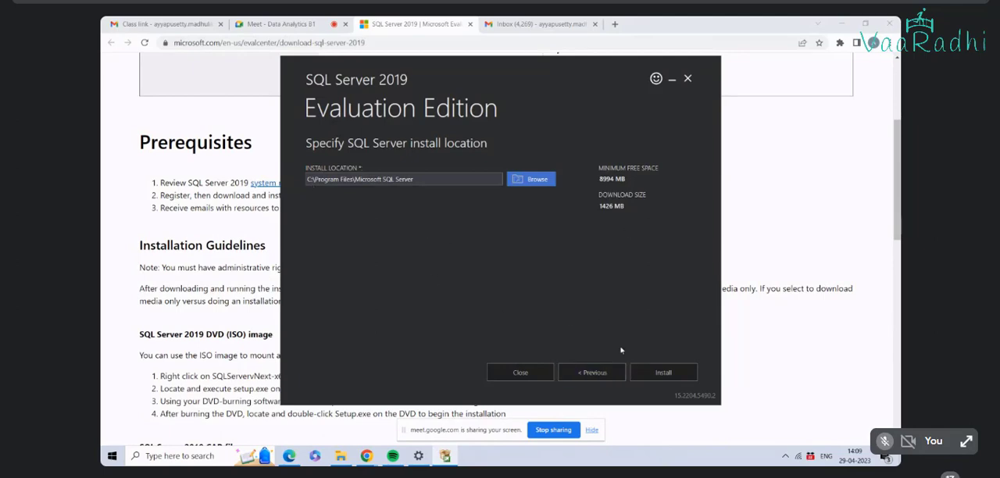
Step: Start the SQL Server 2019 installation in the default location, cancel it during the package download and close the installer
left_click(663, 374)
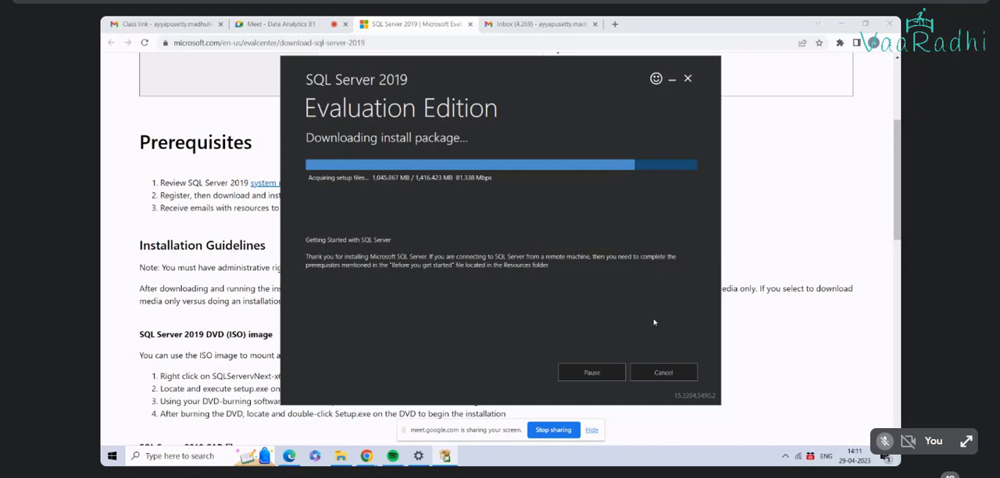
left_click(592, 374)
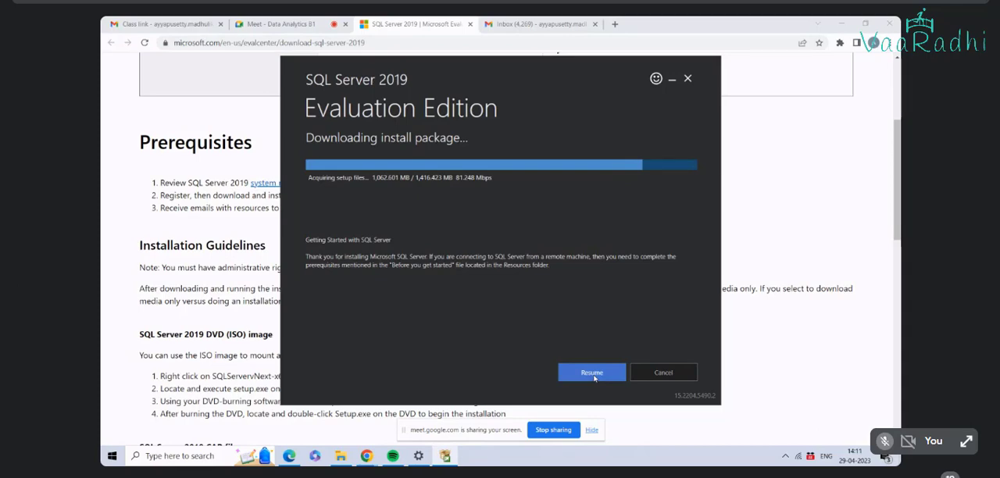
left_click(655, 374)
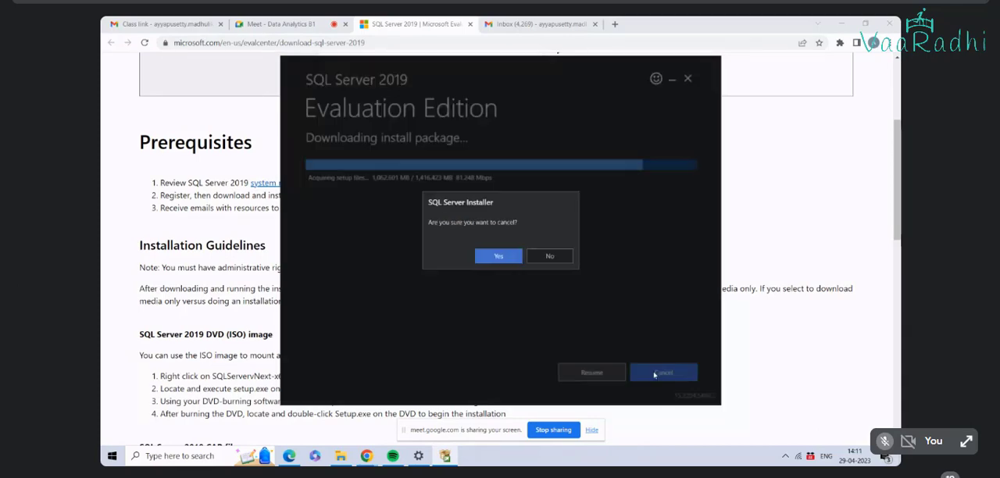
left_click(498, 256)
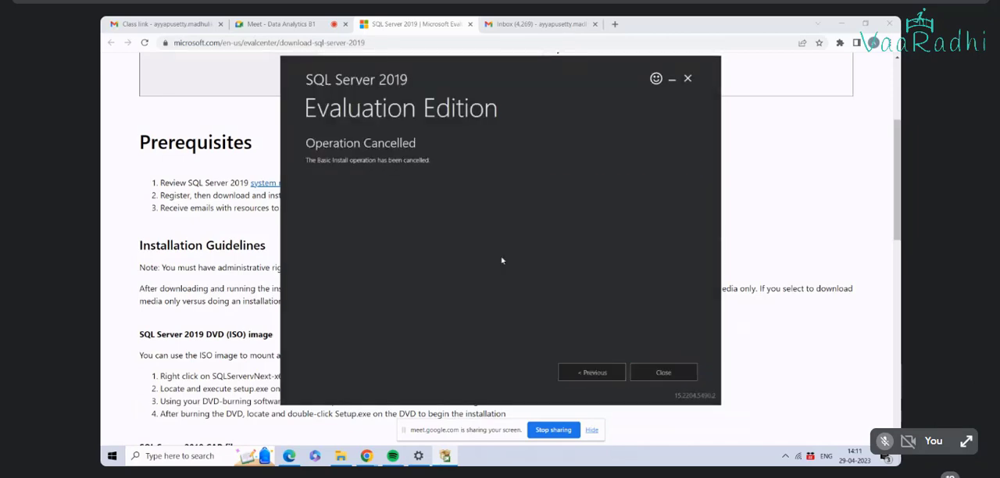
left_click(664, 373)
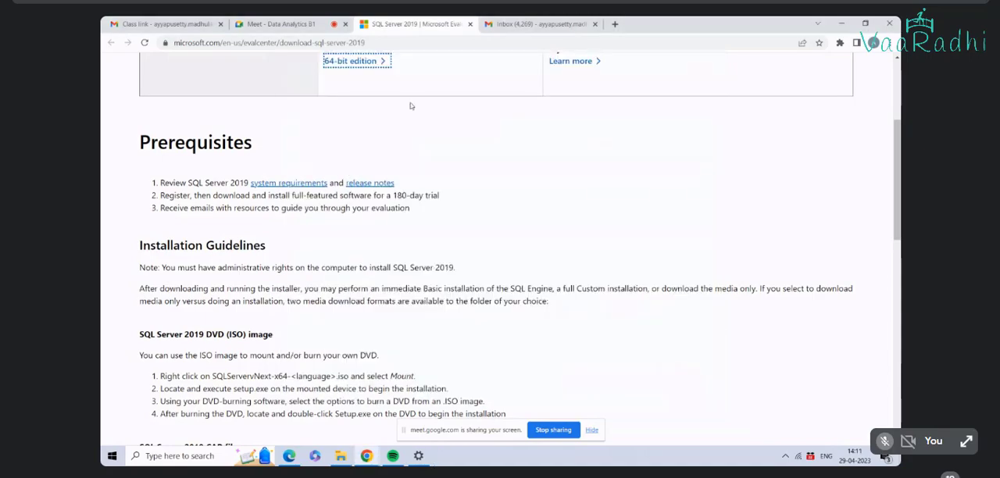
Step: Open the sql-server-downloads link from the meeting chat and decline the Microsoft survey
left_click(285, 24)
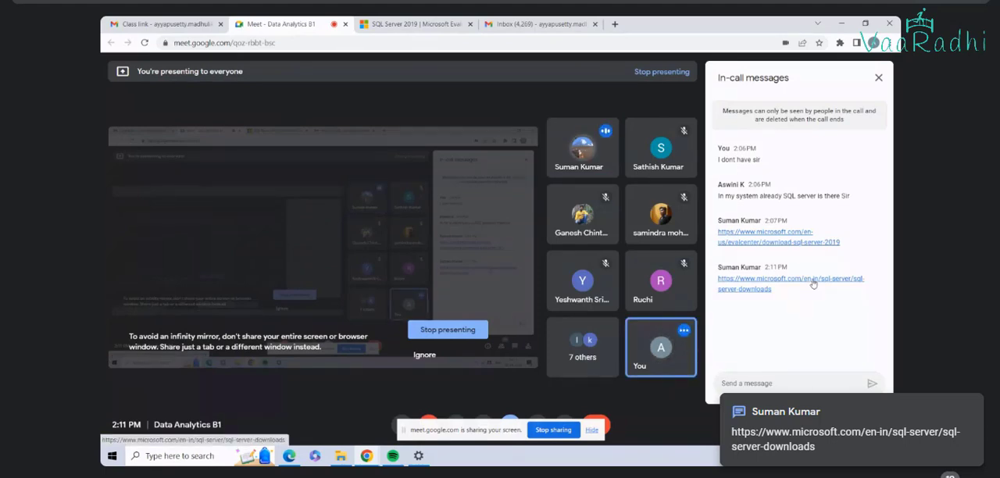
left_click(812, 283)
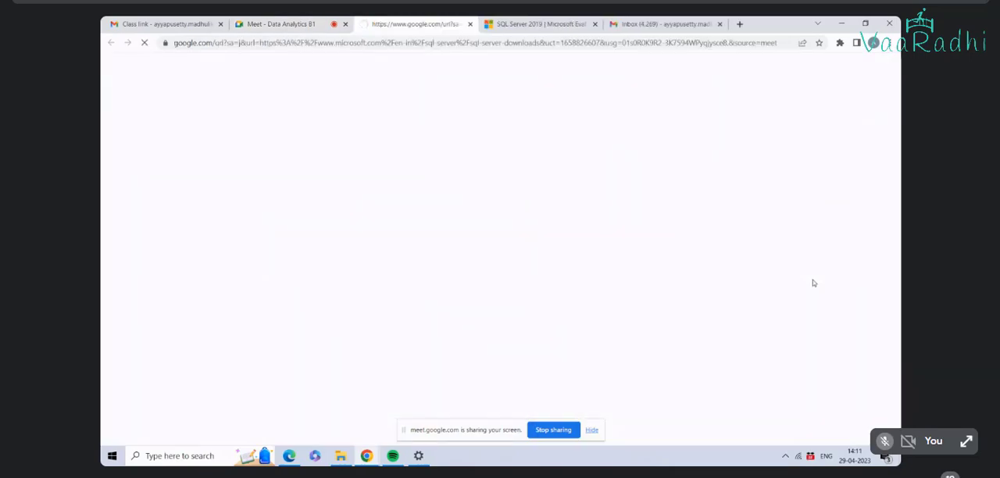
scroll(593, 301, "down", 3)
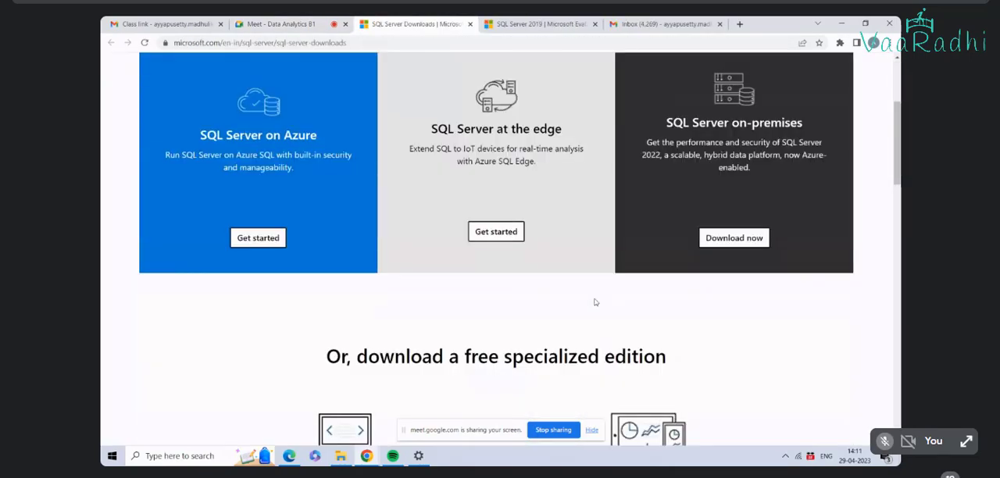
scroll(595, 302, "up", 3)
scroll(595, 302, "down", 3)
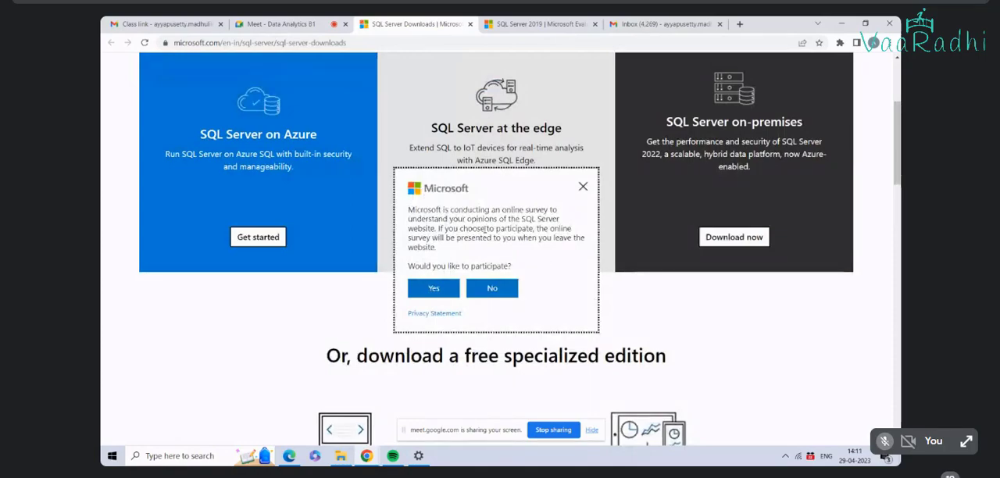
left_click(504, 288)
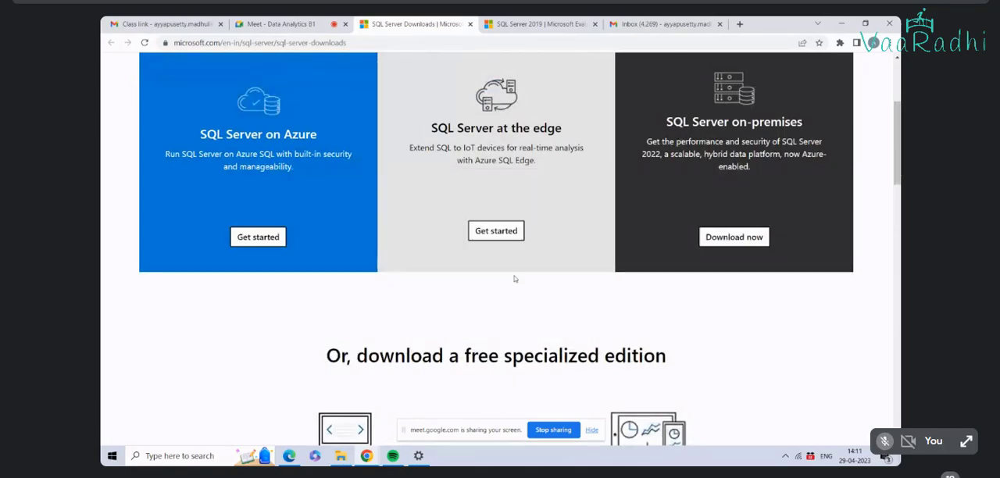
Step: Examine the SQL Server on-premises option and the free Developer and Express editions on the downloads page
scroll(514, 279, "up", 2)
scroll(514, 279, "down", 2)
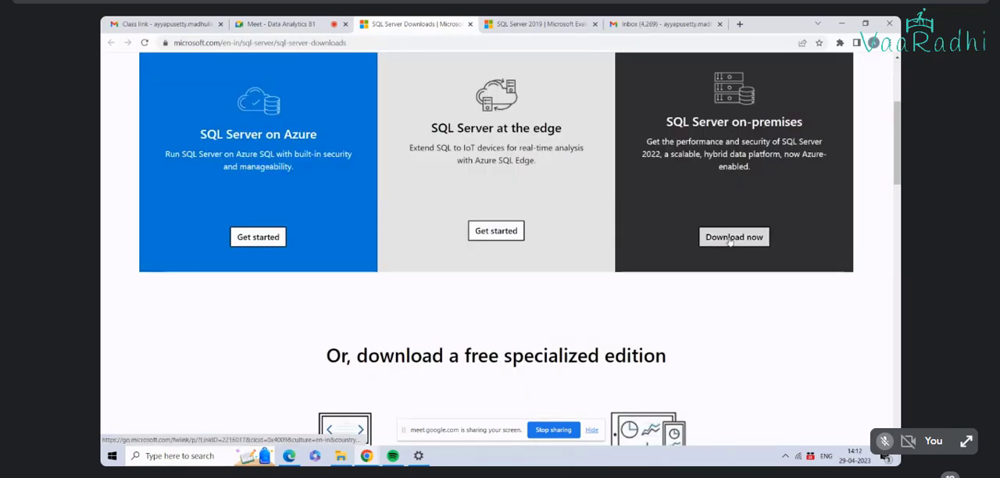
left_click_drag(666, 123, 817, 132)
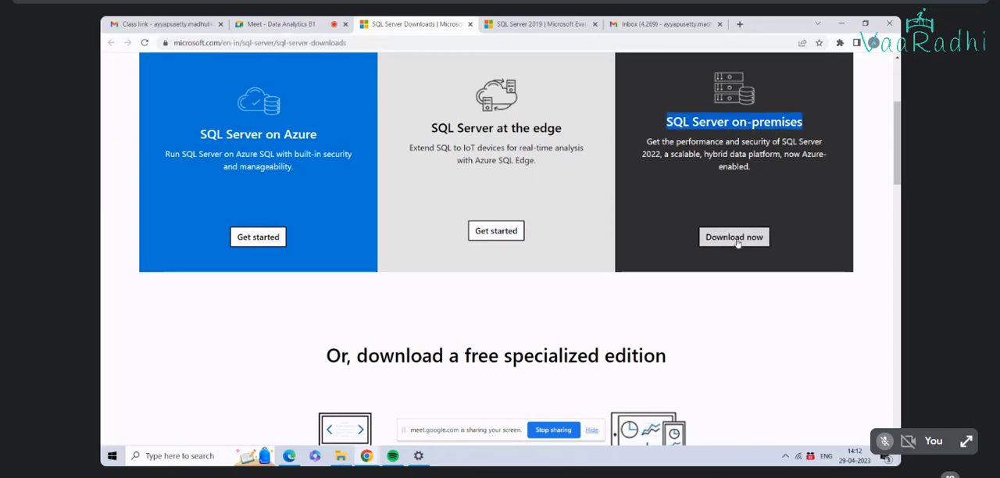
scroll(735, 262, "down", 3)
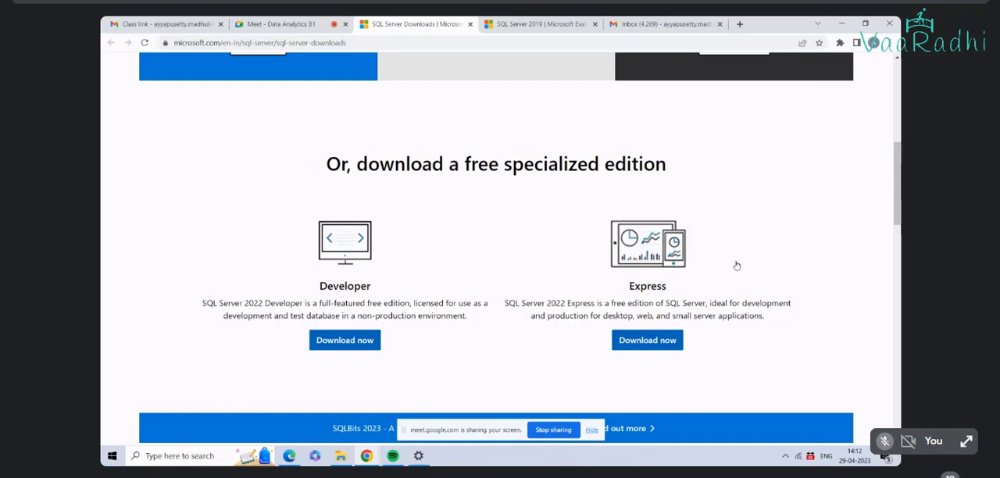
scroll(736, 266, "down", 3)
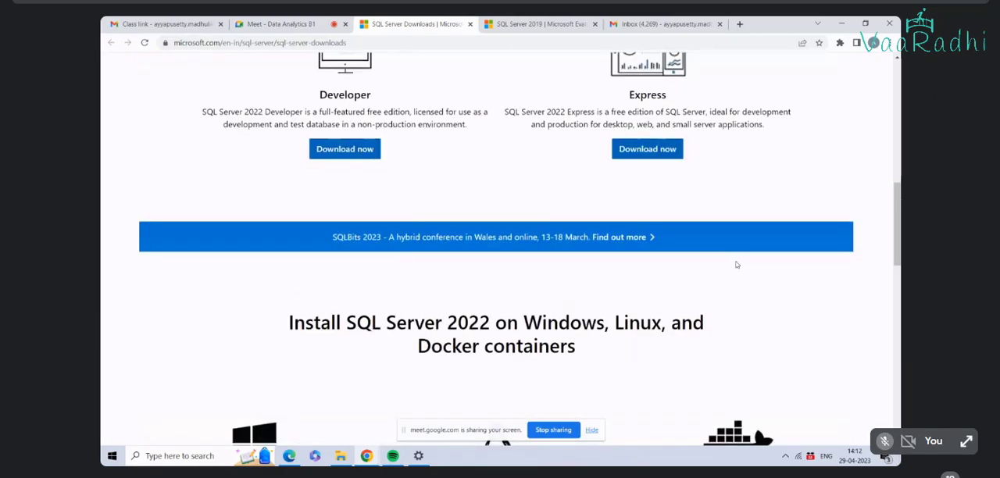
scroll(735, 265, "up", 6)
scroll(736, 265, "up", 3)
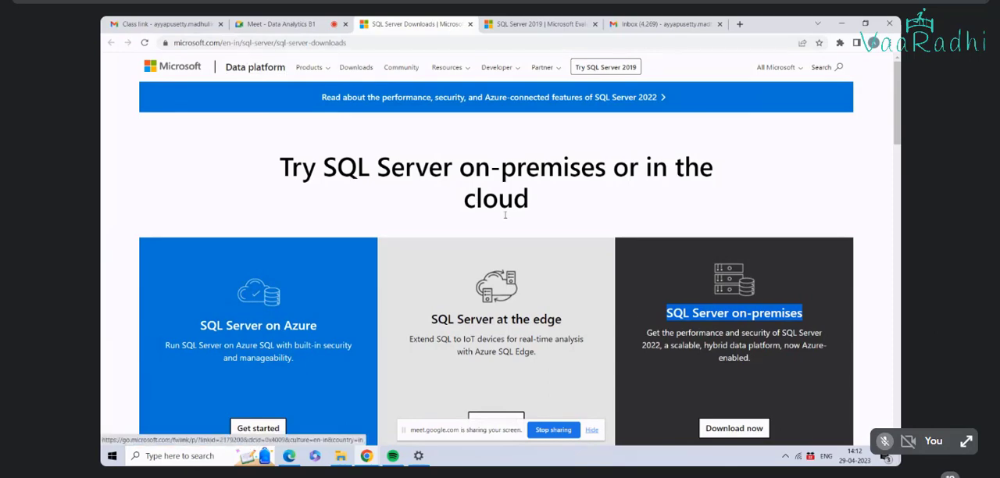
Step: Try to reach a 2019 download through the Try SQL Server 2019 link and examine the free specialized editions
left_click(617, 72)
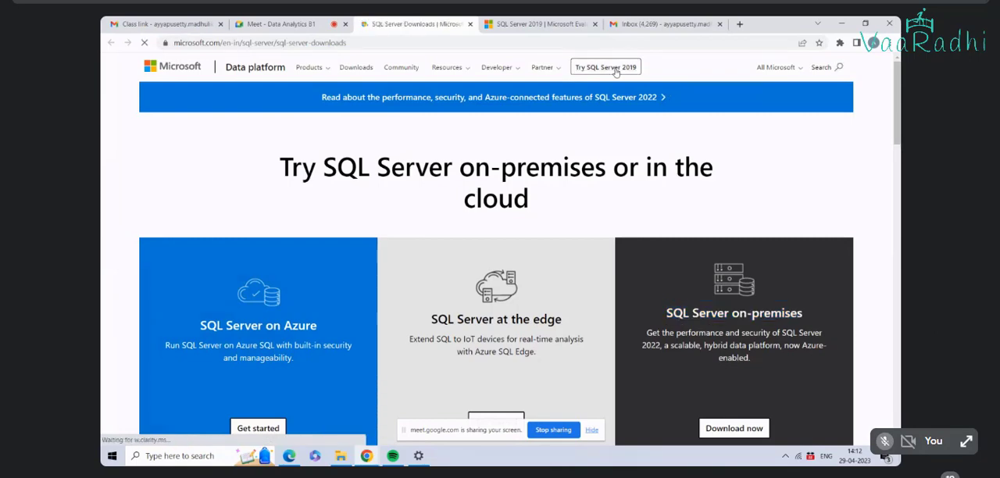
scroll(738, 217, "down", 1)
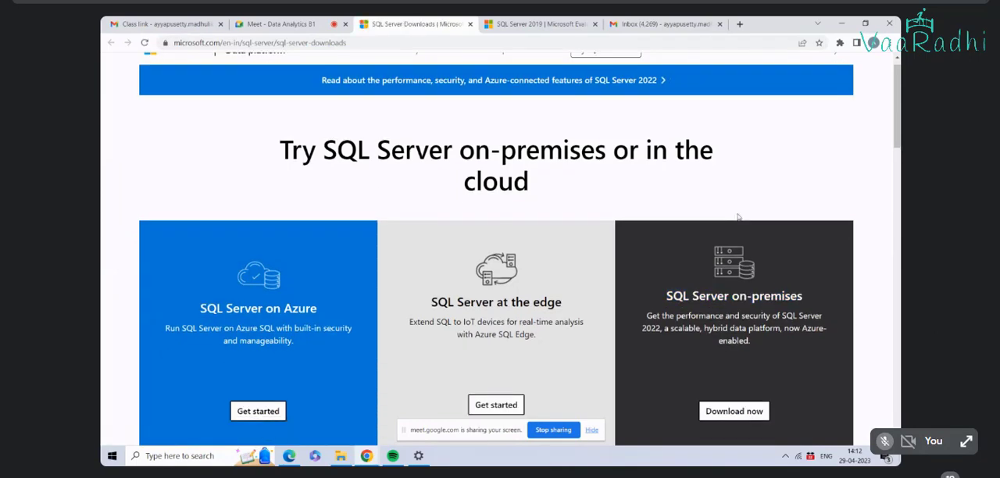
scroll(739, 217, "up", 1)
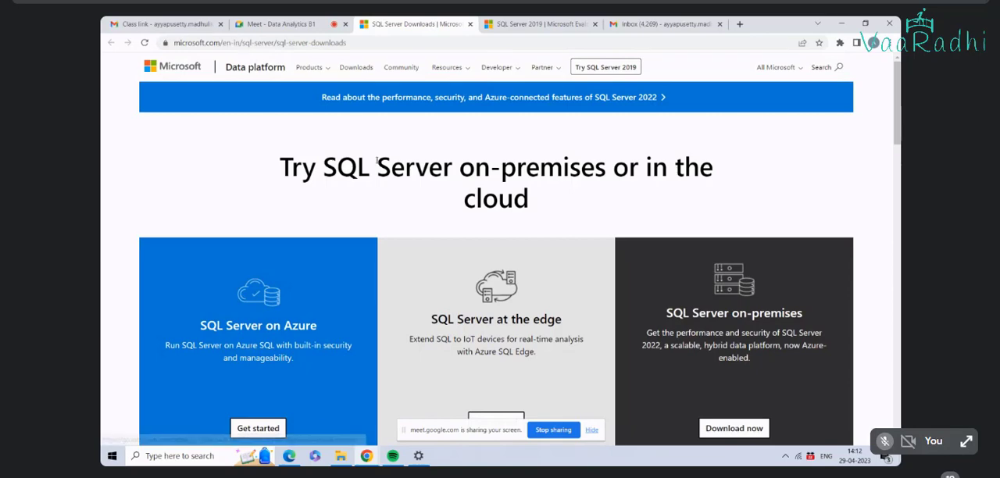
left_click(609, 68)
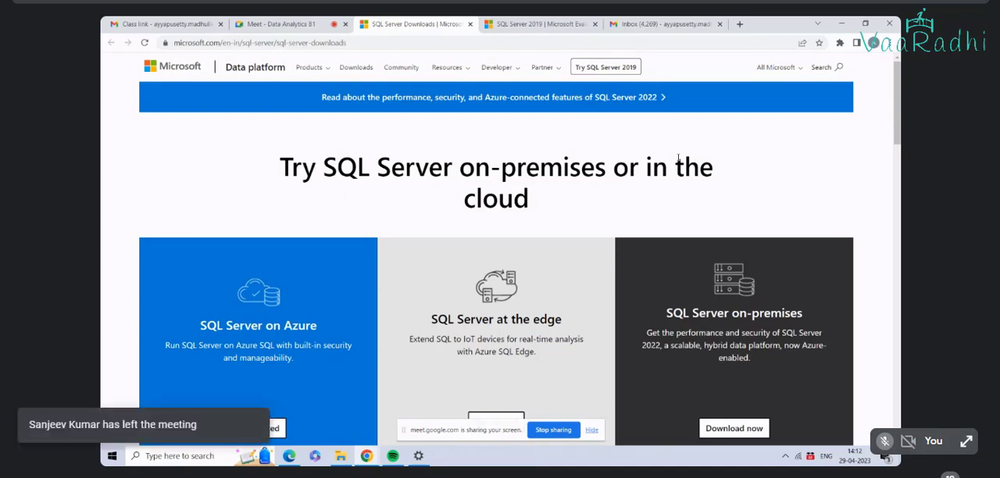
scroll(677, 160, "down", 5)
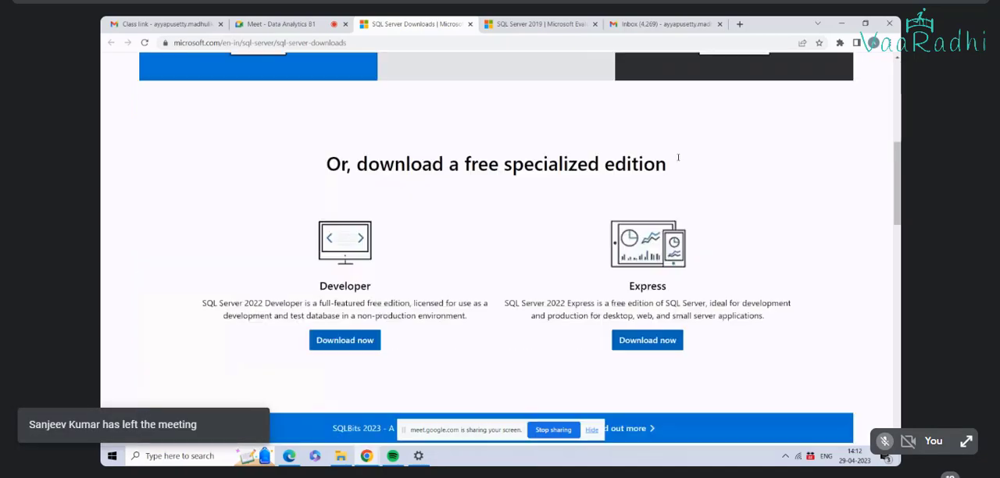
Step: Return to the SQL Server 2019 evaluation page, then close that page and the inbox so the SQL Server Downloads page remains
scroll(678, 161, "up", 5)
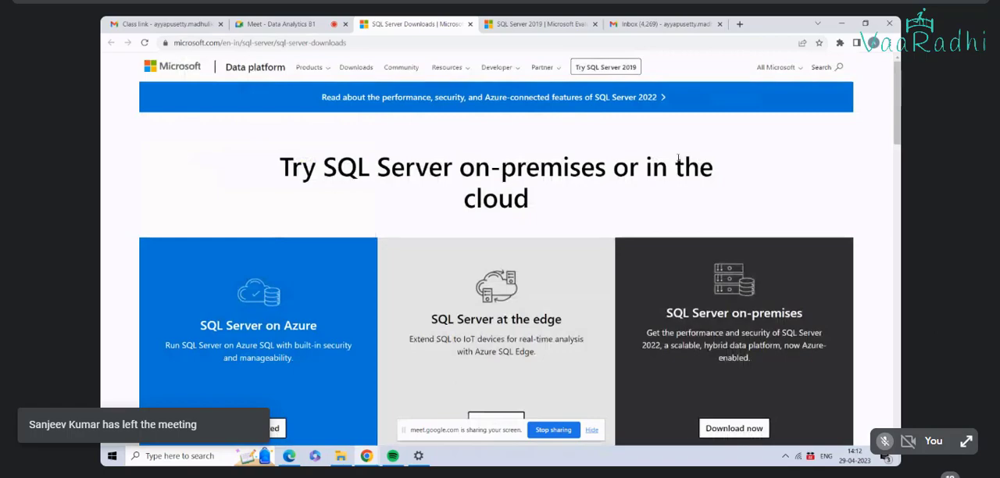
left_click(557, 25)
scroll(547, 82, "up", 3)
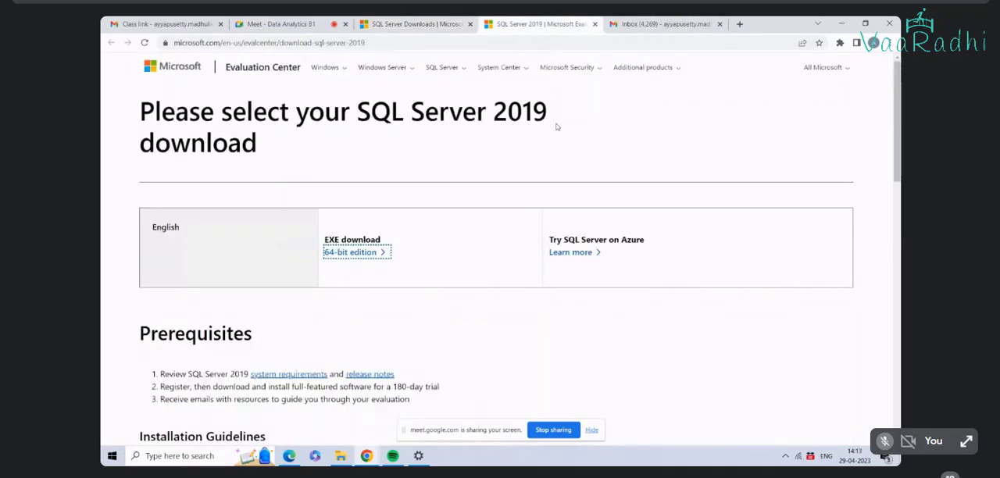
left_click(595, 24)
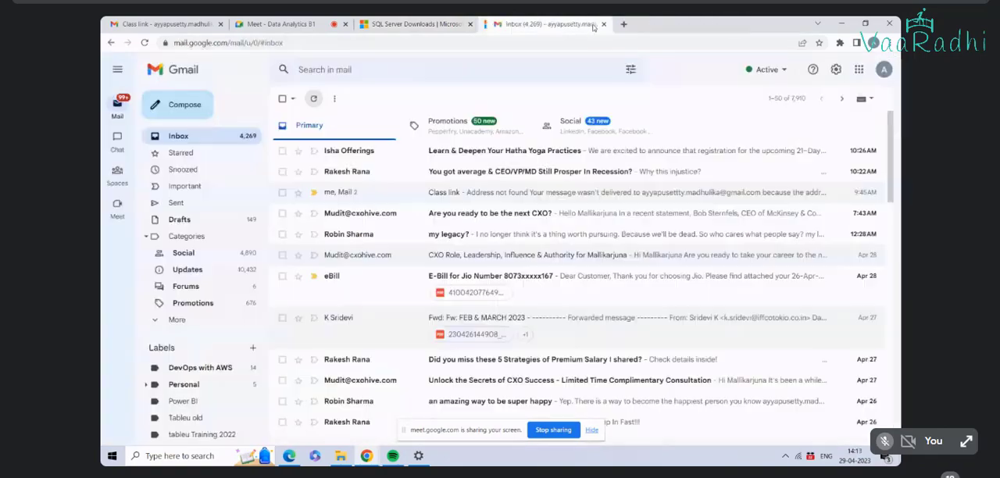
left_click(594, 24)
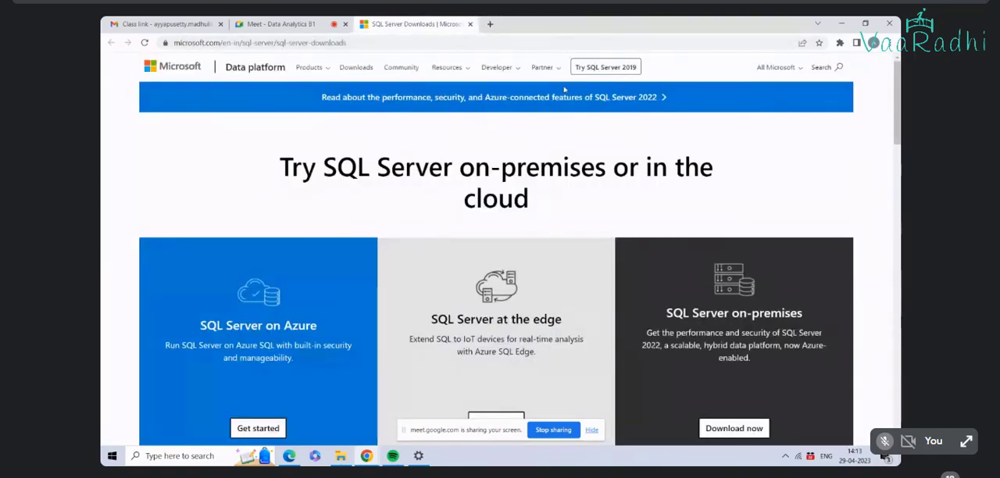
Step: Try the Try SQL Server 2019 link again and examine the download options and free Developer and Express editions
left_click(591, 69)
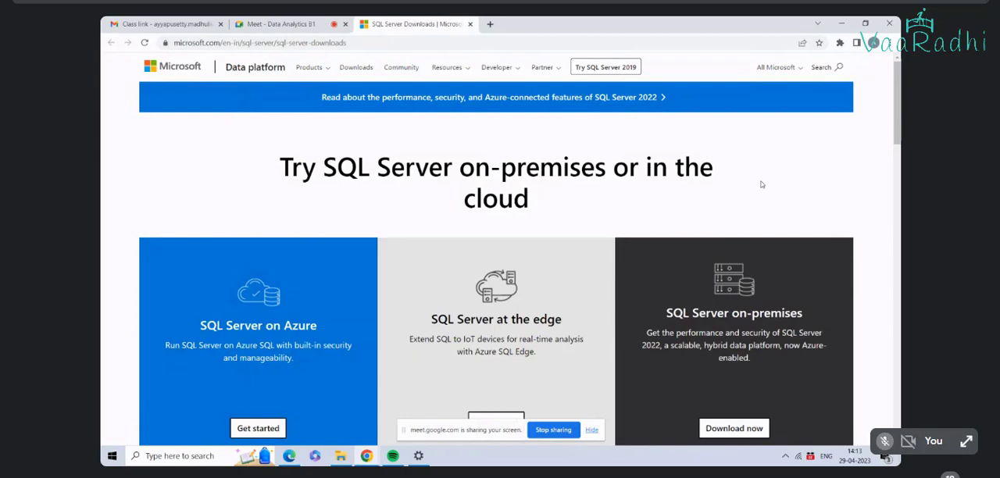
scroll(761, 184, "down", 10)
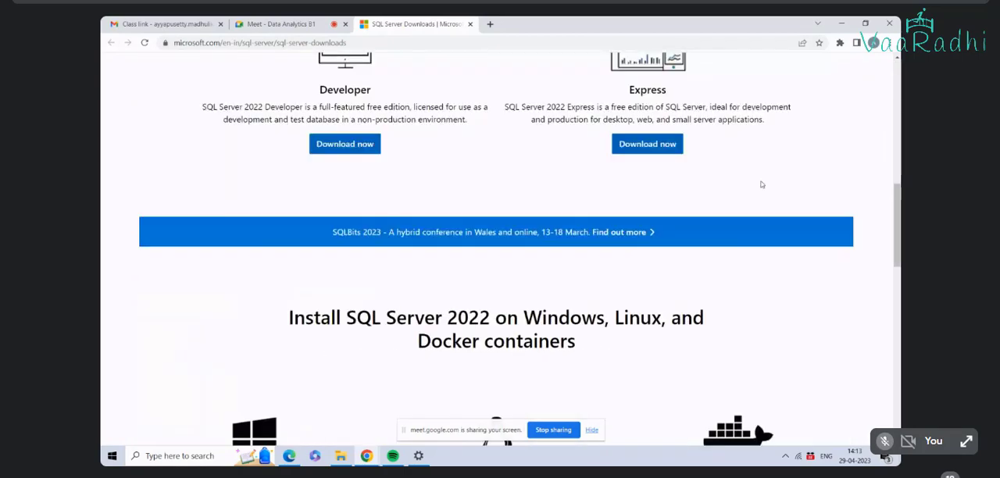
scroll(761, 185, "up", 1)
scroll(762, 184, "up", 10)
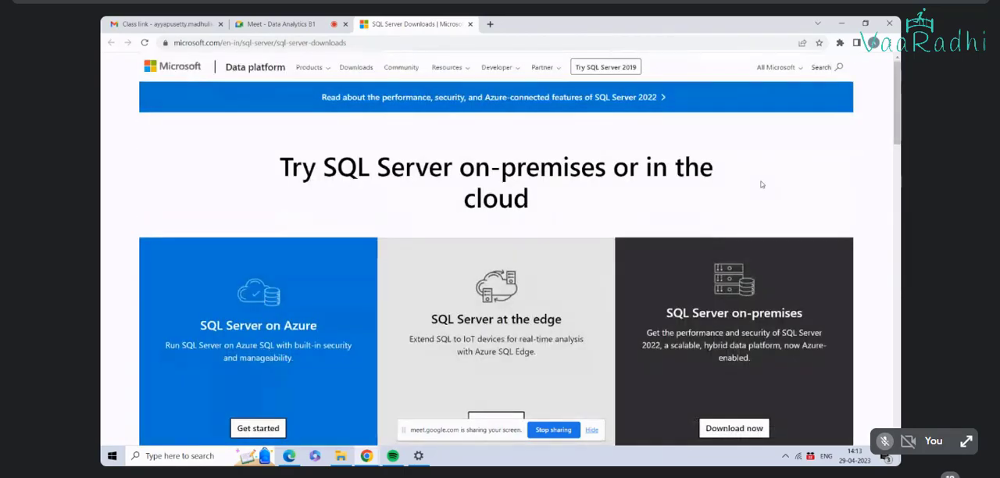
scroll(762, 185, "down", 3)
scroll(762, 185, "down", 8)
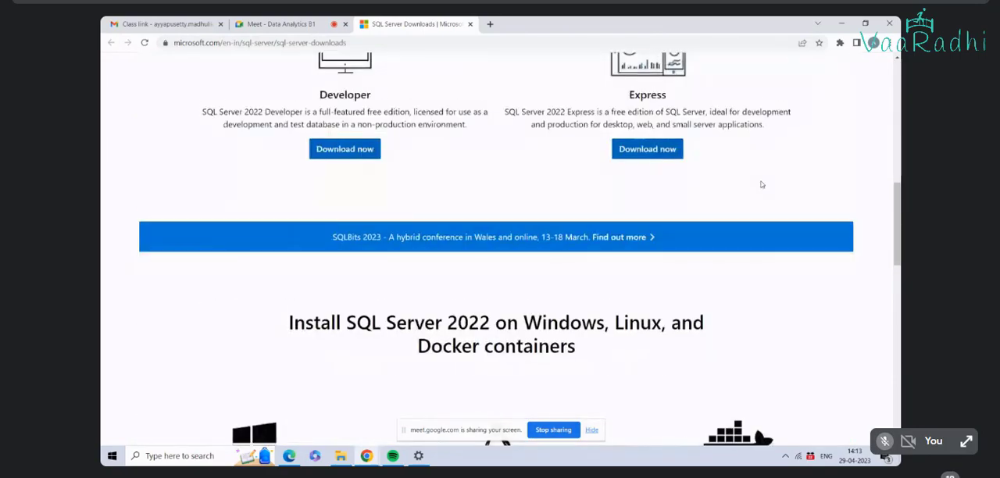
scroll(761, 184, "up", 9)
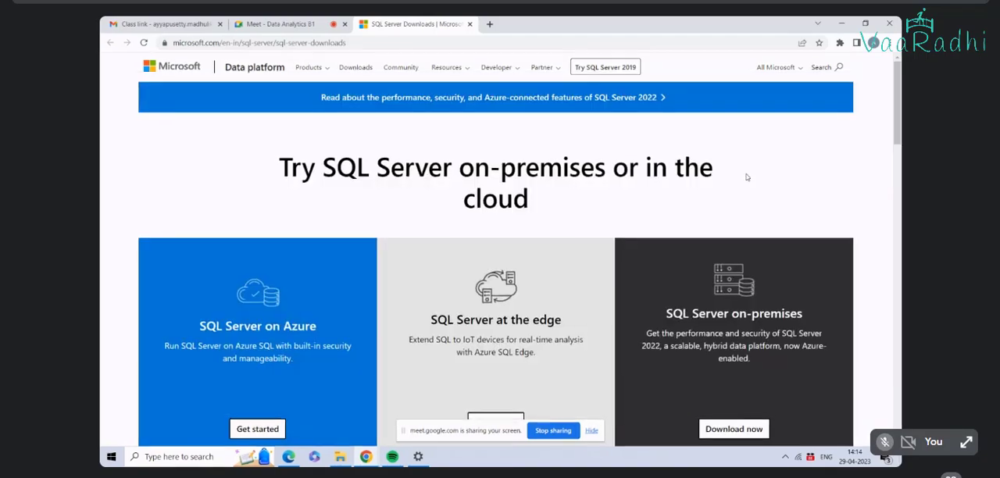
key("alt+Tab")
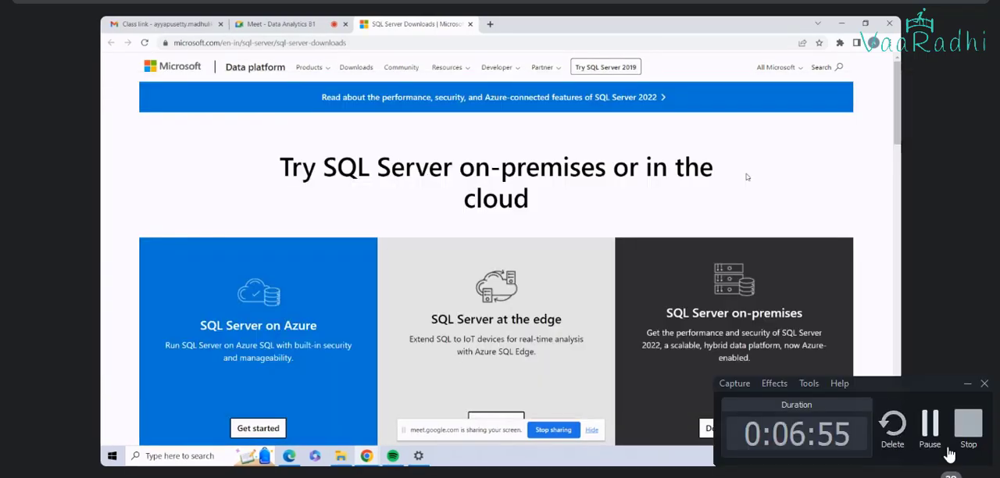
left_click(929, 426)
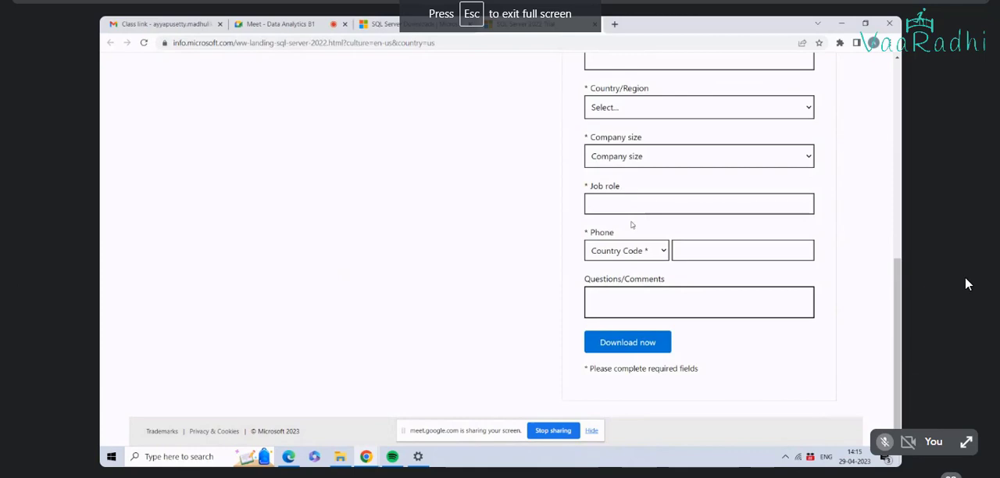
scroll(632, 225, "up", 2)
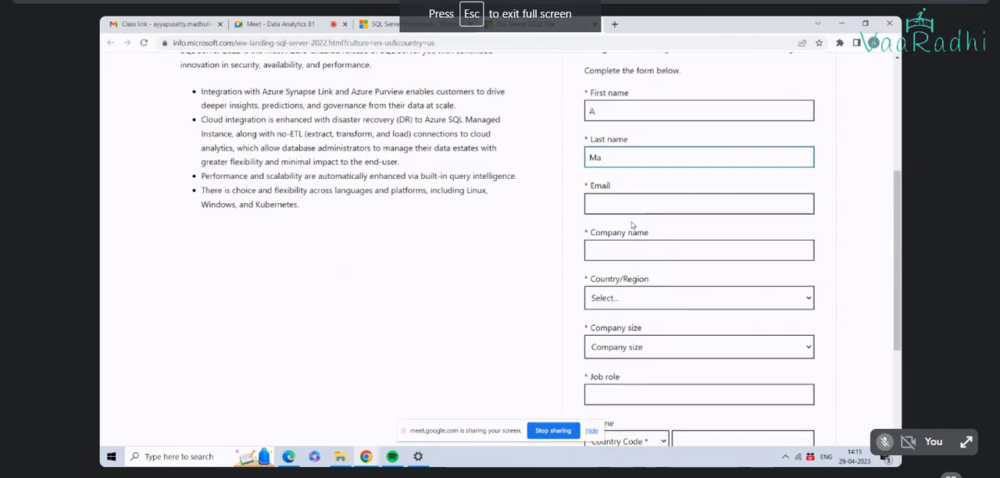
Step: Fill in the last name and the email address in the SQL Server 2022 trial registration form
type("llikarjuna")
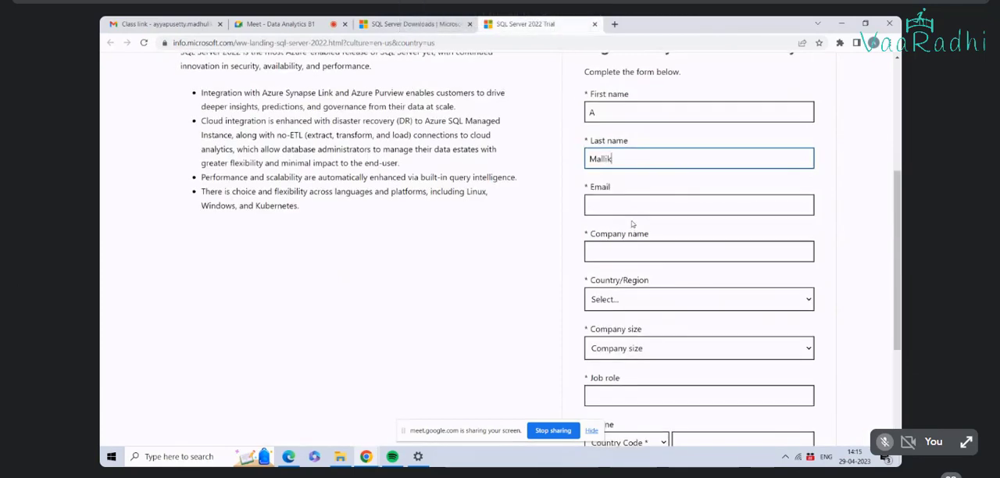
left_click(643, 203)
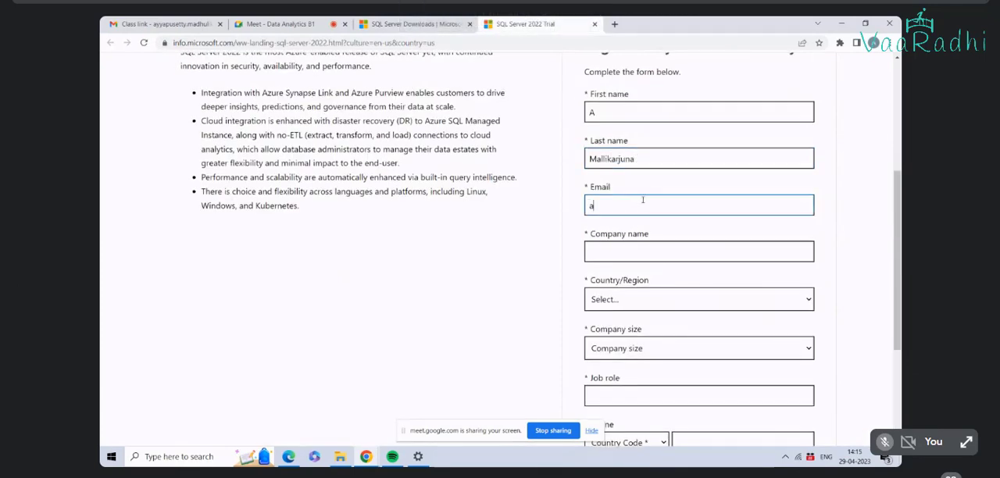
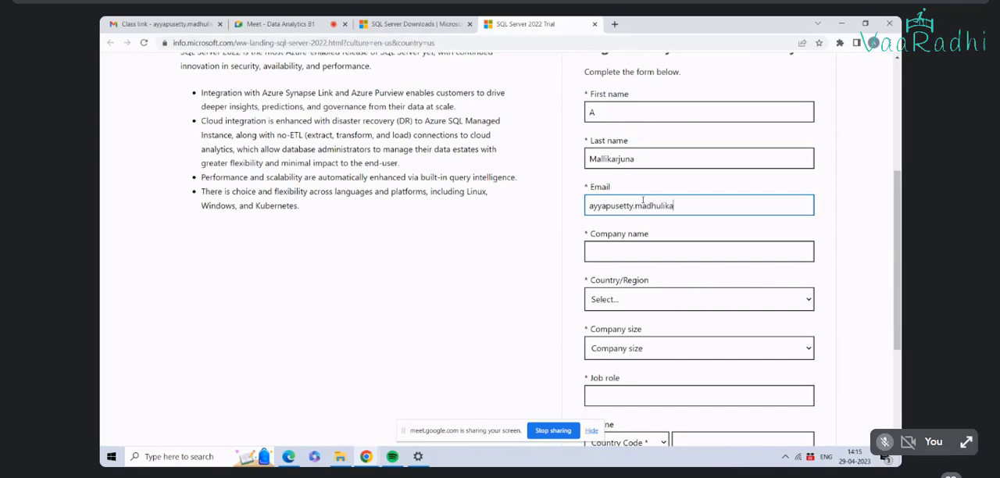
Step: Enter ITC as the company name and choose India as the country/region in the trial form
left_click(685, 248)
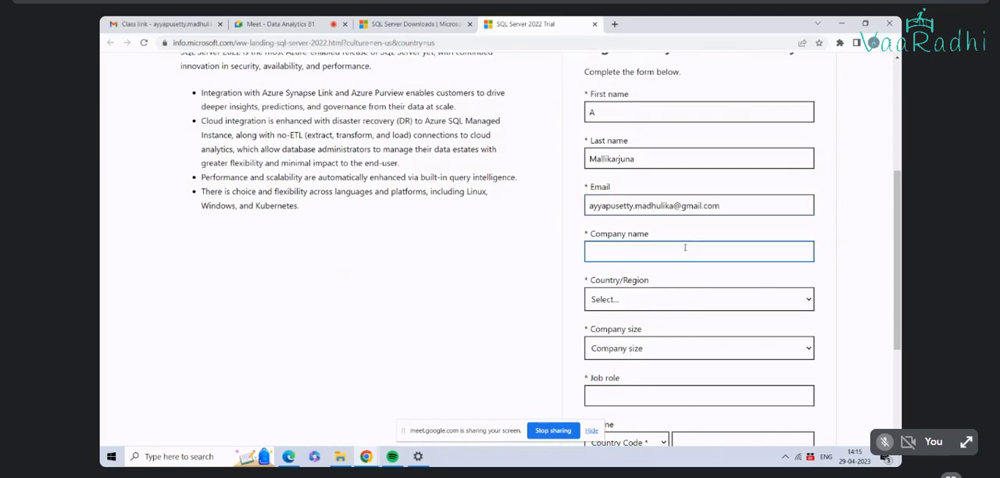
type("ITC")
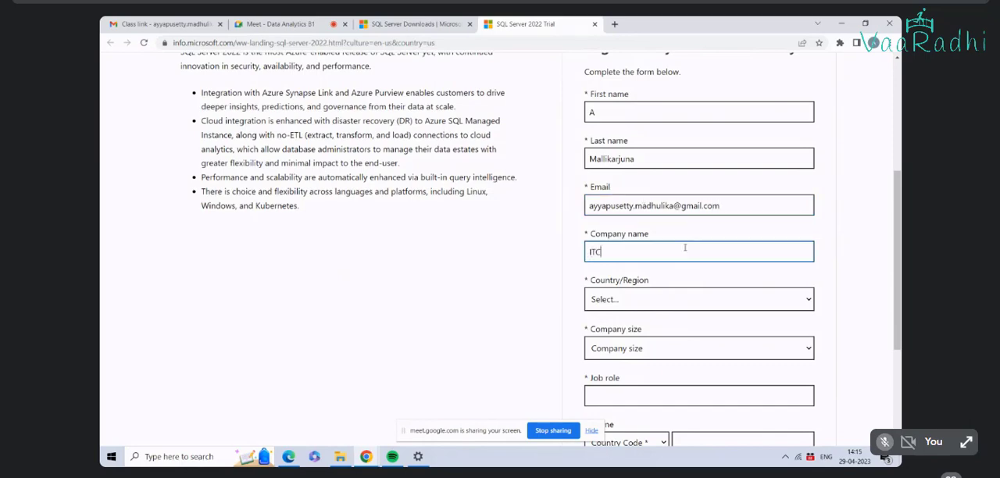
left_click(681, 303)
type("india")
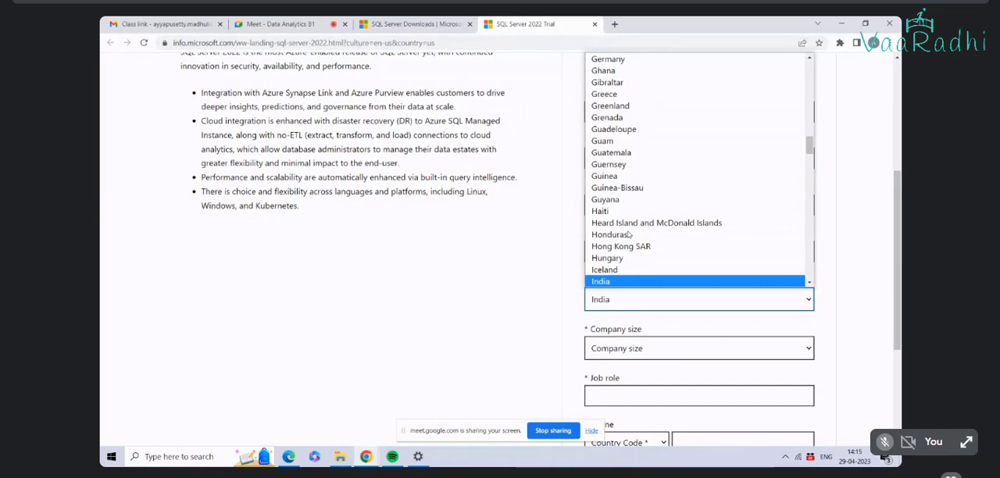
key("Down")
key("Return")
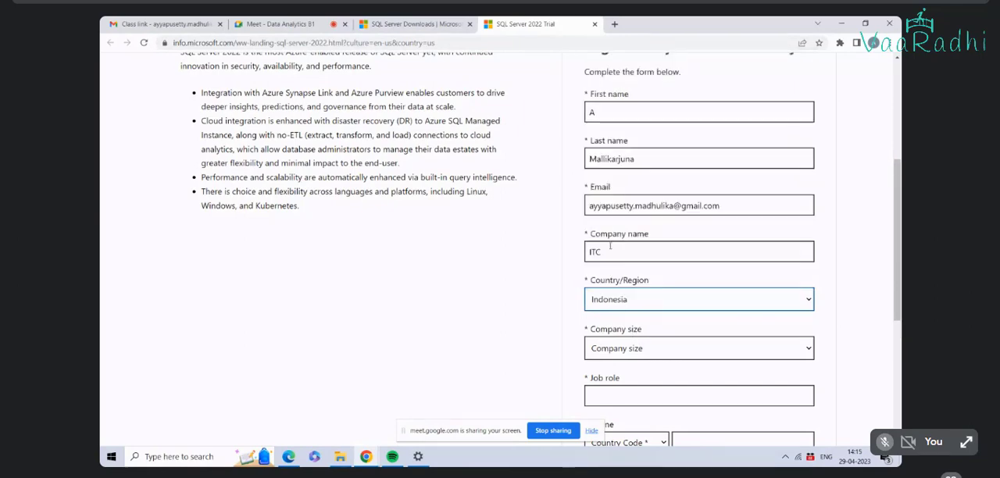
left_click(640, 304)
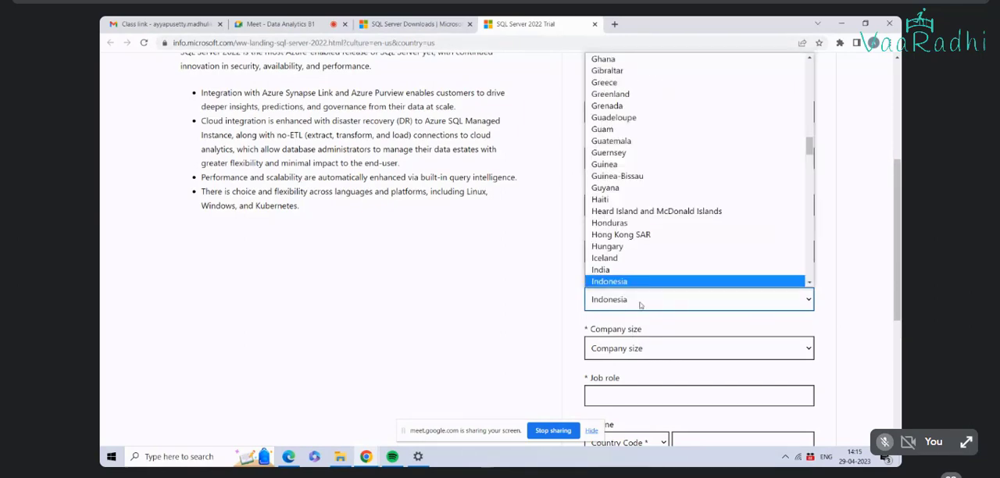
left_click(616, 269)
Step: Set the company size to 1000+ and enter Lead consultant as the job role
left_click(652, 349)
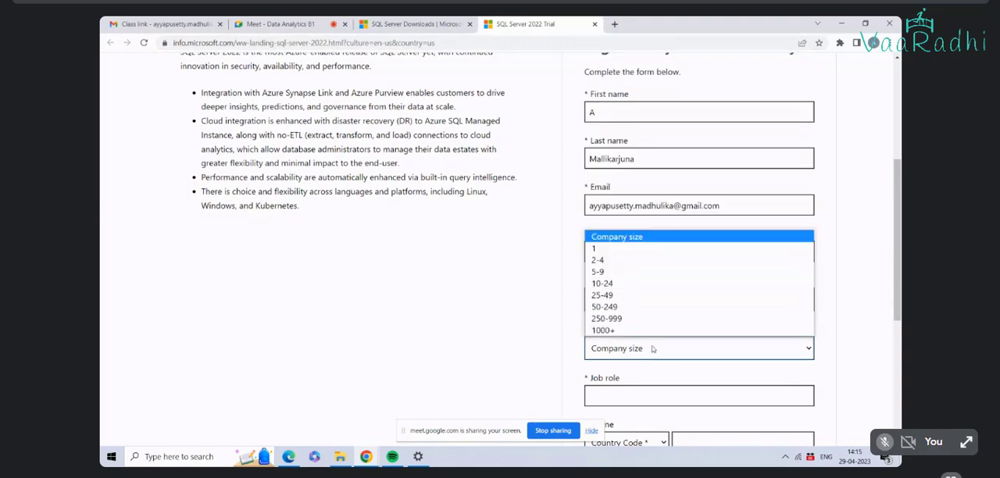
left_click(644, 330)
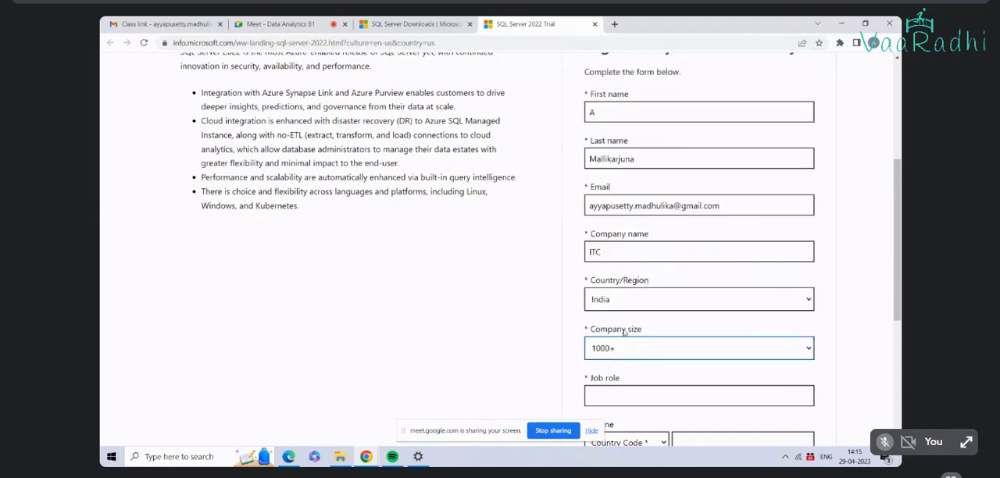
left_click(643, 390)
type("Lead consultant")
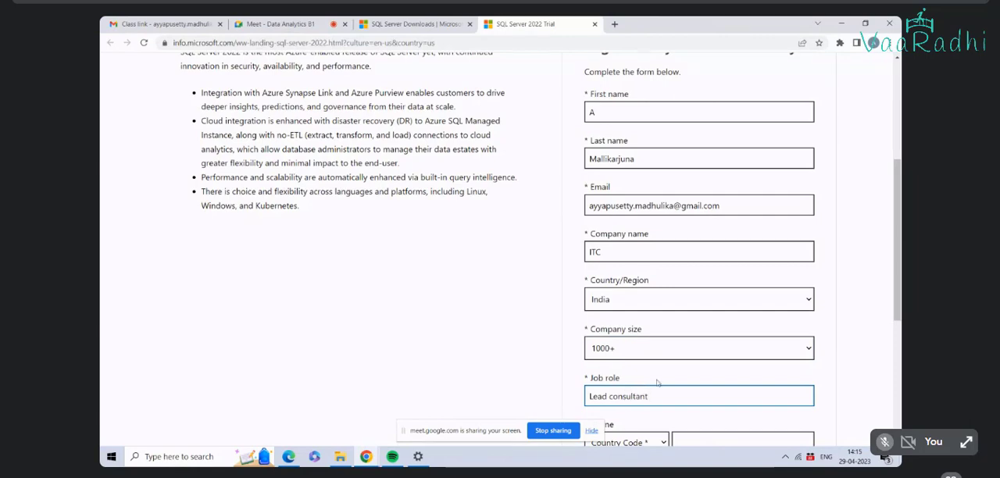
Step: Try to submit the trial form without a phone country code, first with an empty phone number and again with 91 entered
scroll(660, 383, "down", 3)
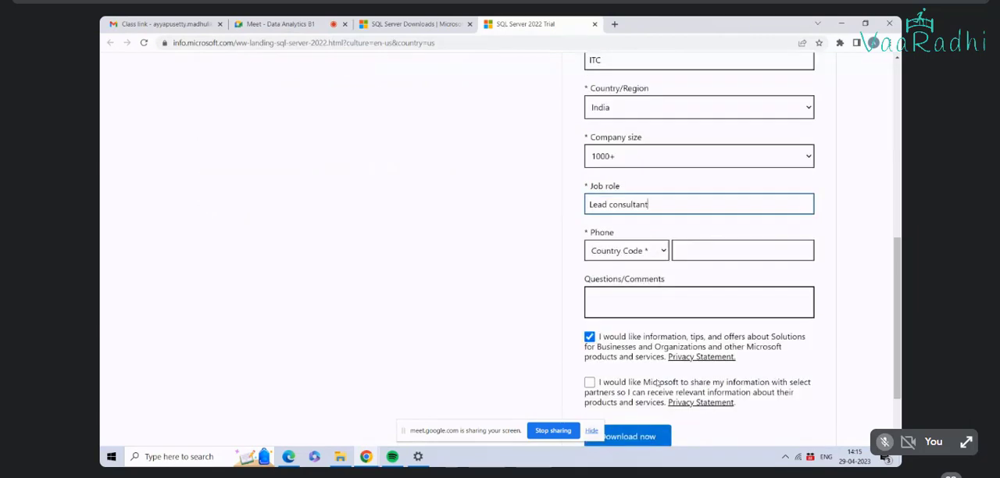
scroll(662, 306, "down", 2)
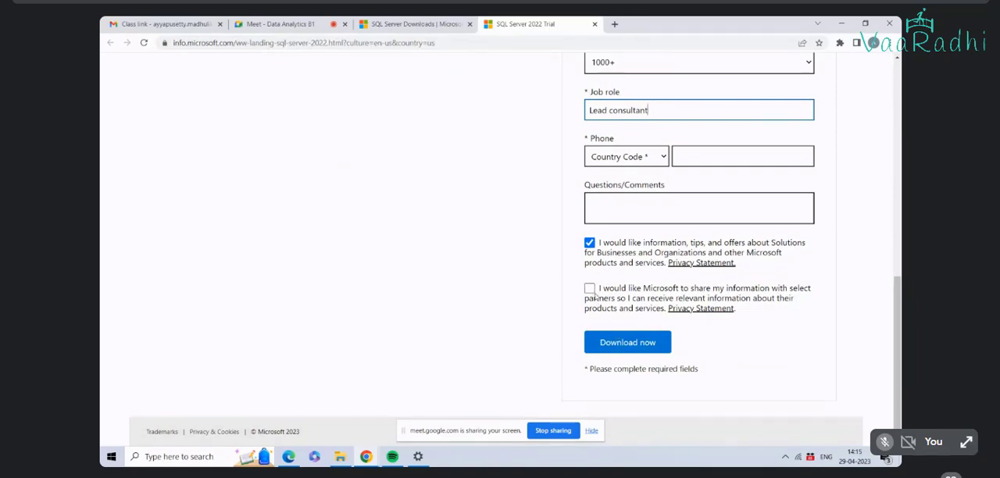
left_click(621, 349)
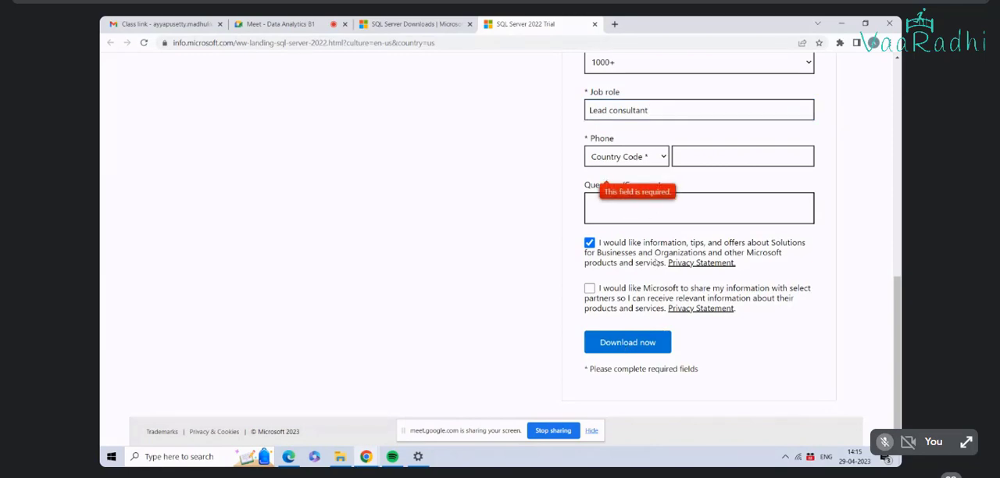
left_click(700, 154)
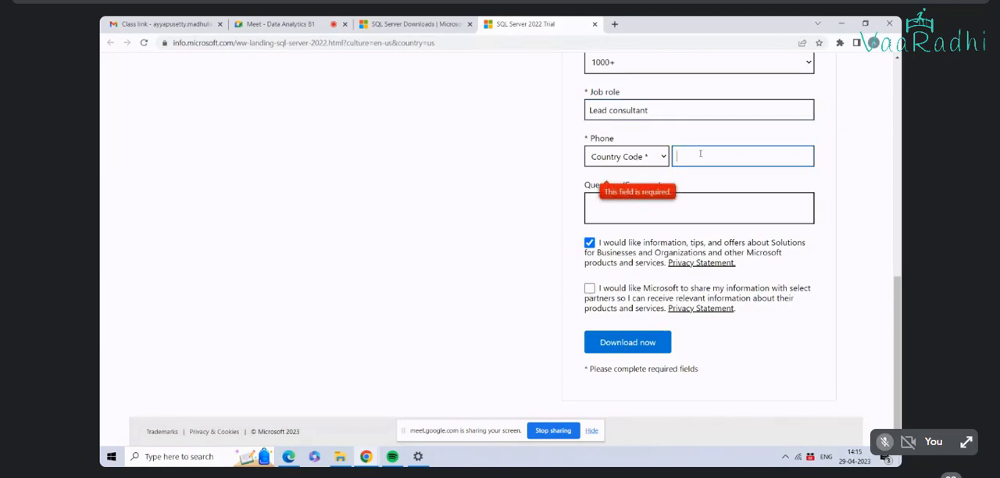
type("91")
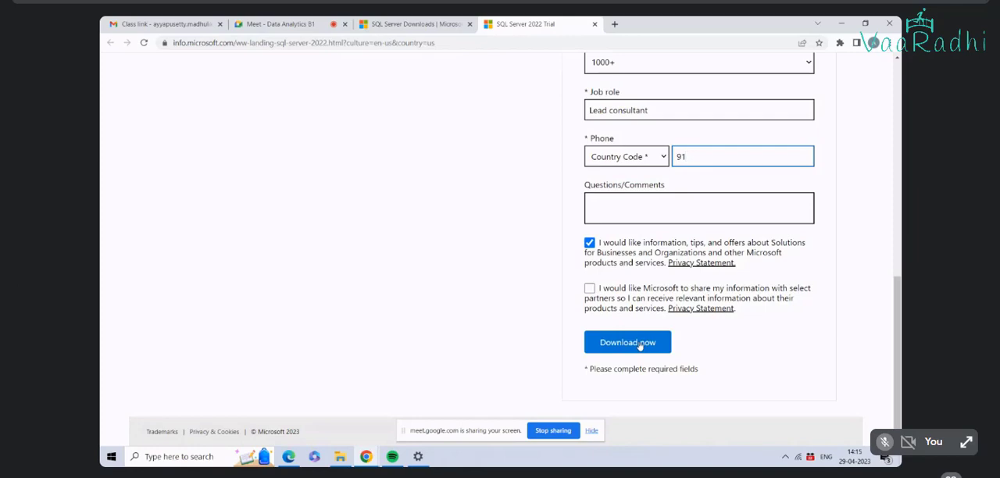
left_click(664, 155)
left_click(664, 155)
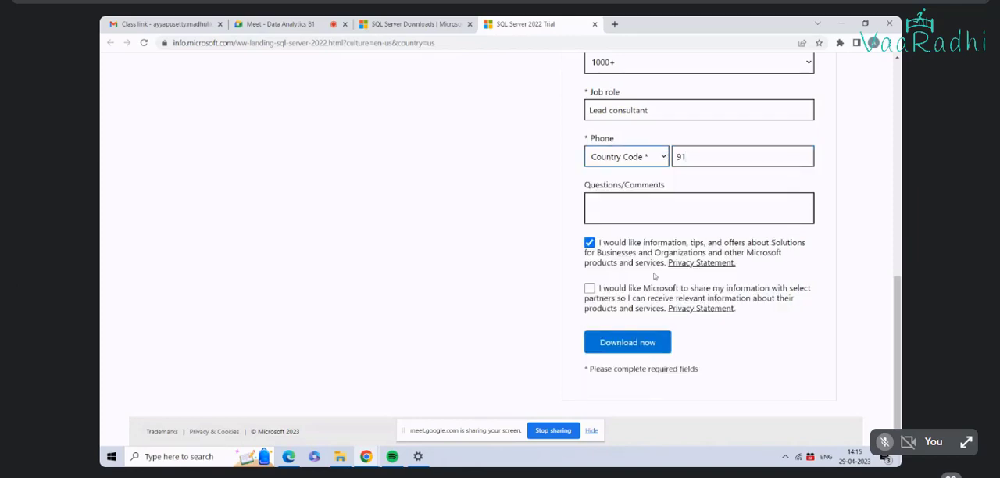
left_click(629, 342)
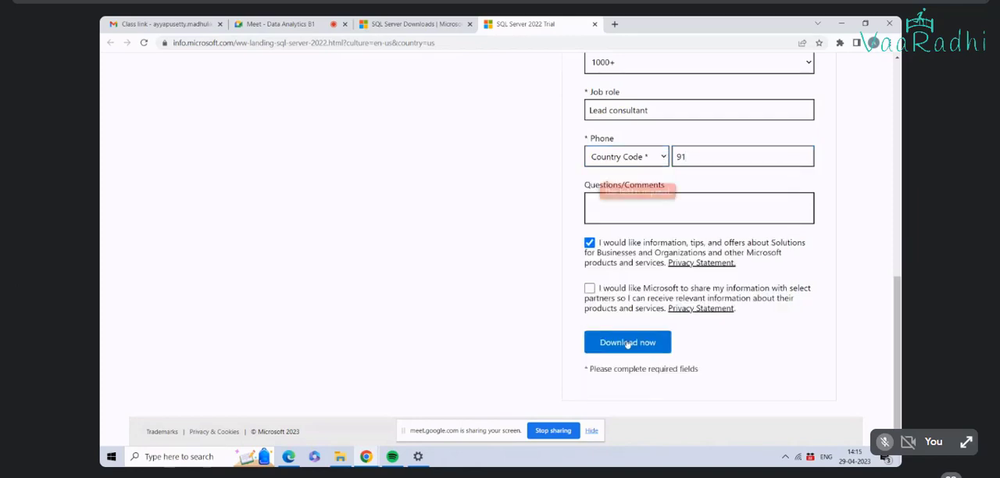
Step: Enter Nee as the comment and choose India (+91) as the phone country code
left_click(676, 203)
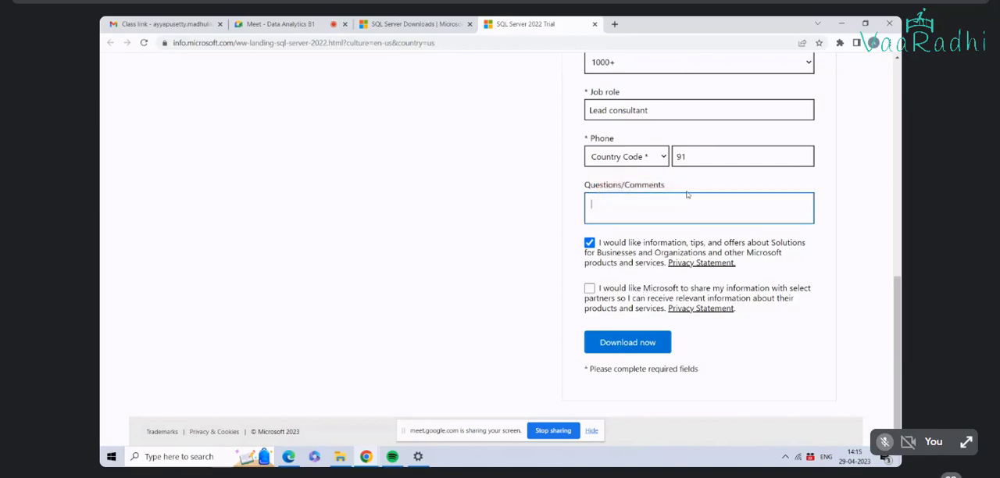
type("NA")
left_click(655, 158)
scroll(637, 256, "down", 20)
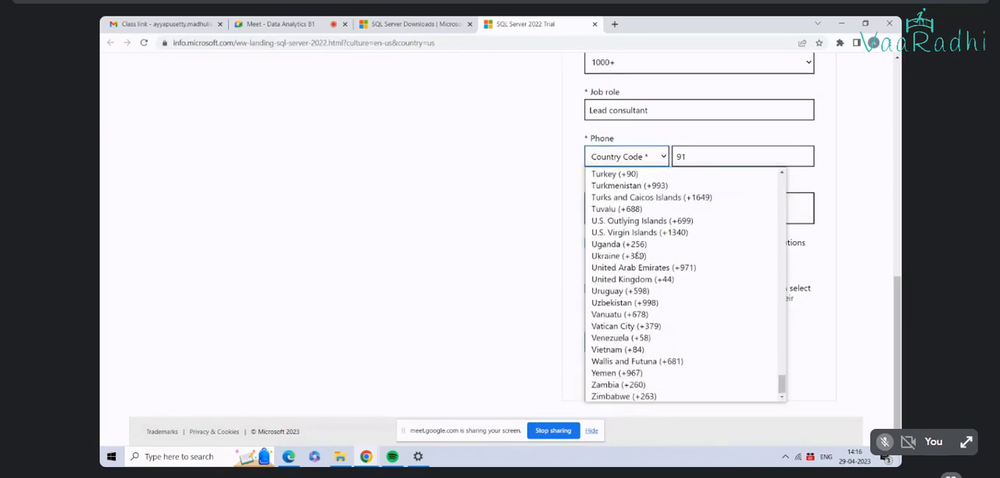
scroll(637, 256, "up", 15)
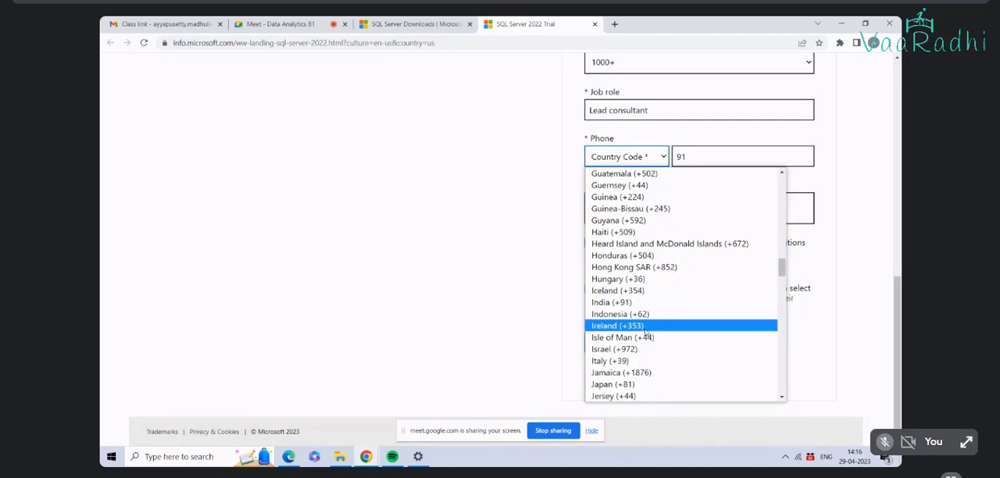
left_click(639, 303)
Step: Replace the phone field's content with a ten-digit phone number and submit the form to reach the SQL Server 2022 download page
left_click(705, 156)
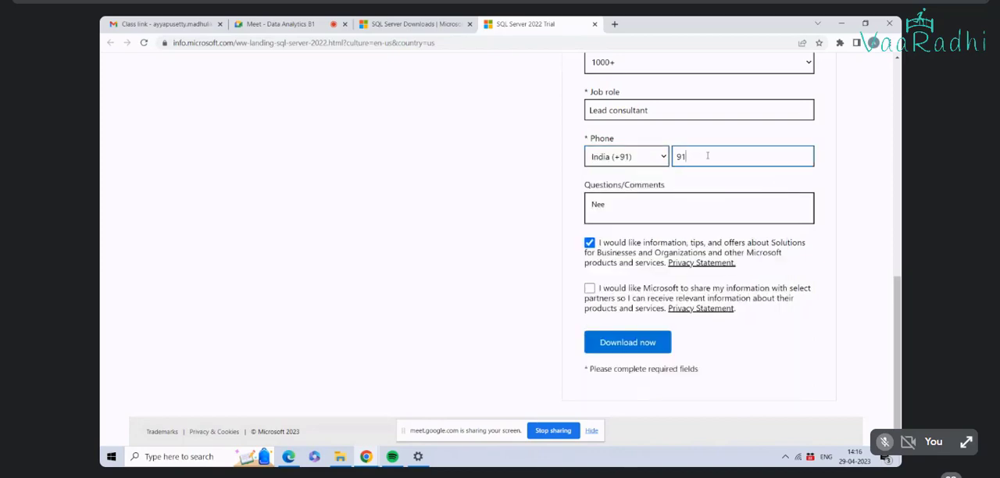
key("BackSpace")
key("BackSpace")
type("9999999999")
left_click_drag(700, 156, 668, 157)
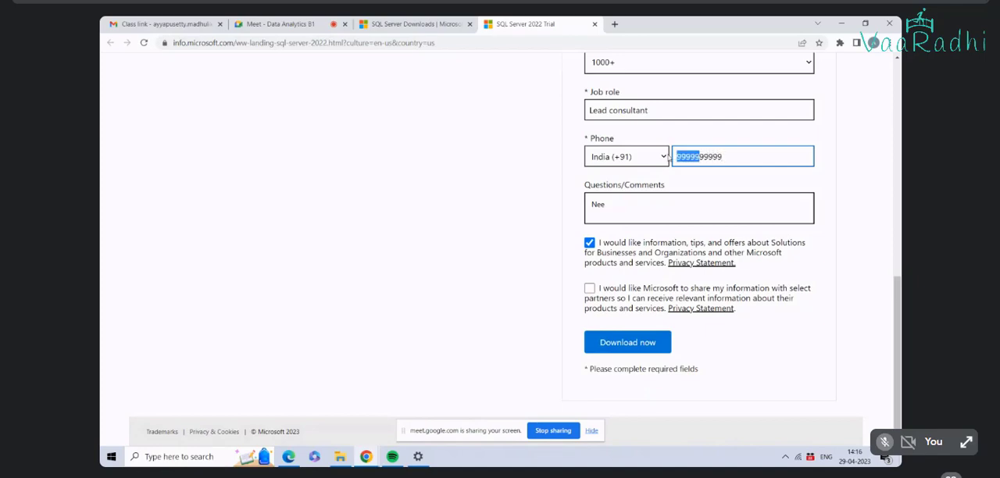
left_click(625, 343)
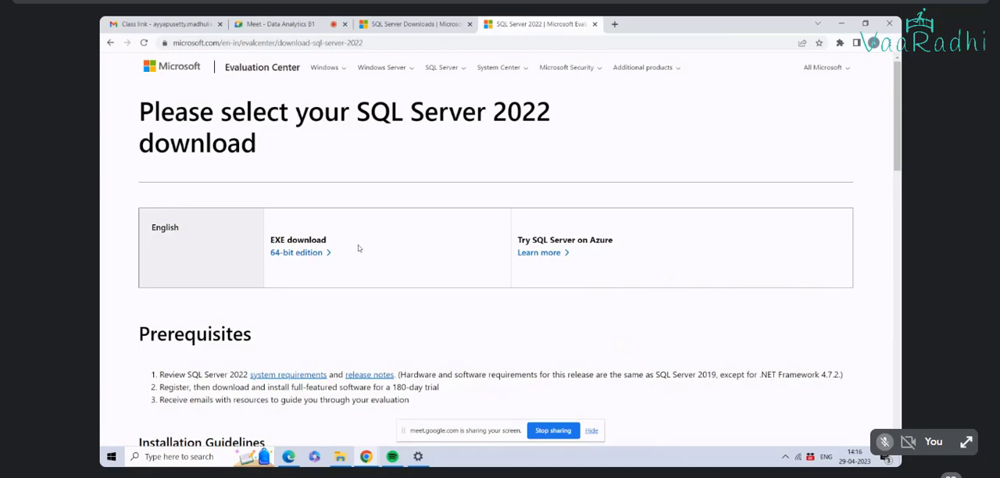
scroll(359, 248, "down", 8)
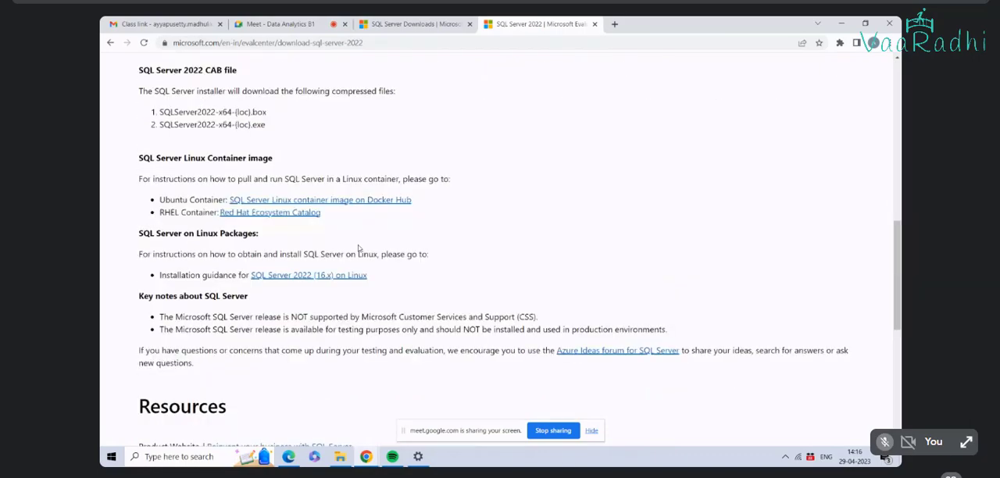
Step: Search the SQL Server 2022 download page for 2019 and check the page for an older version's download
scroll(359, 249, "down", 3)
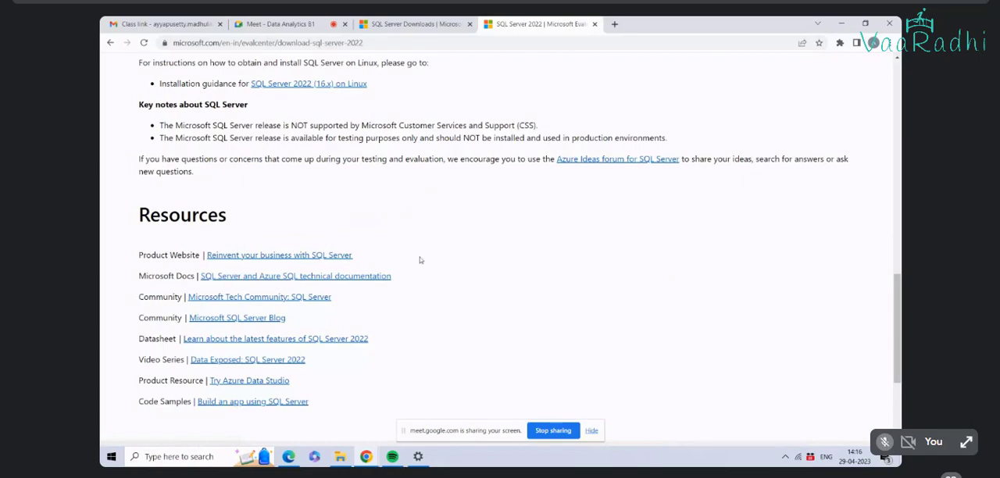
key("ctrl+f")
type("2019")
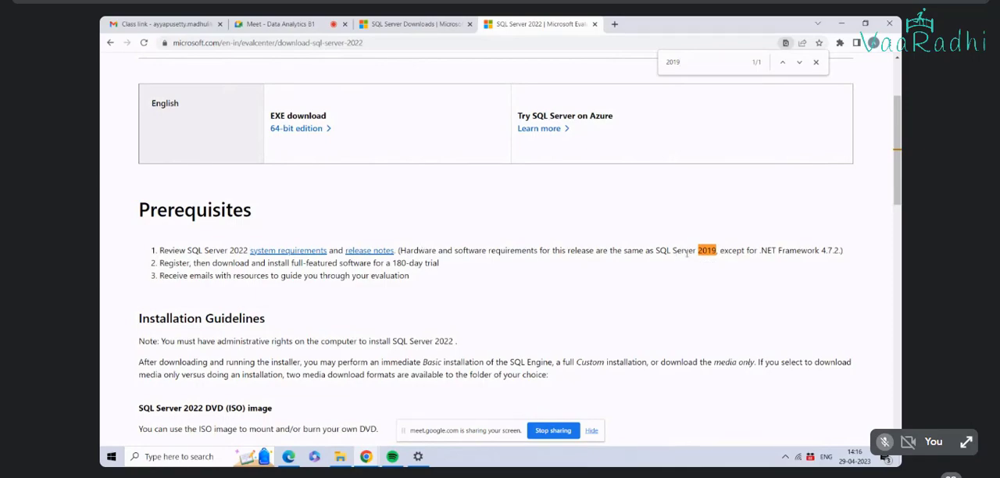
scroll(669, 279, "down", 5)
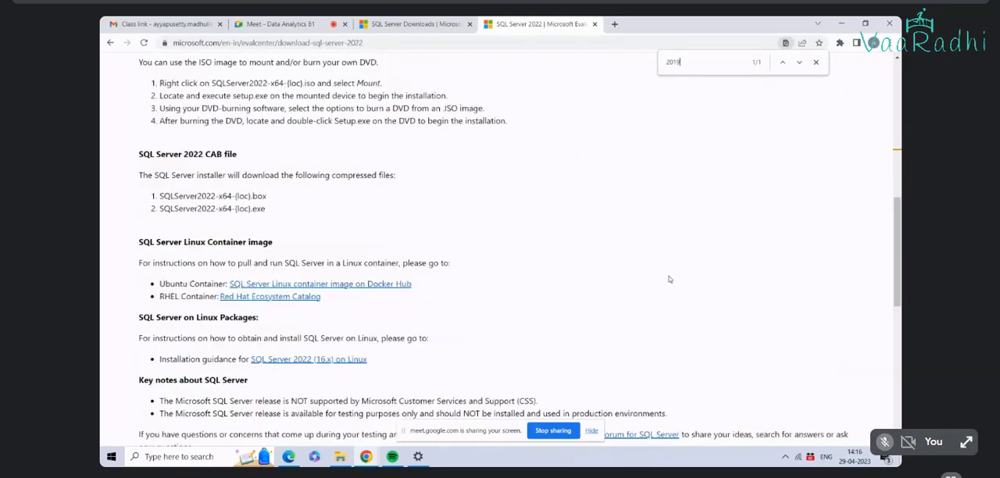
scroll(669, 279, "up", 8)
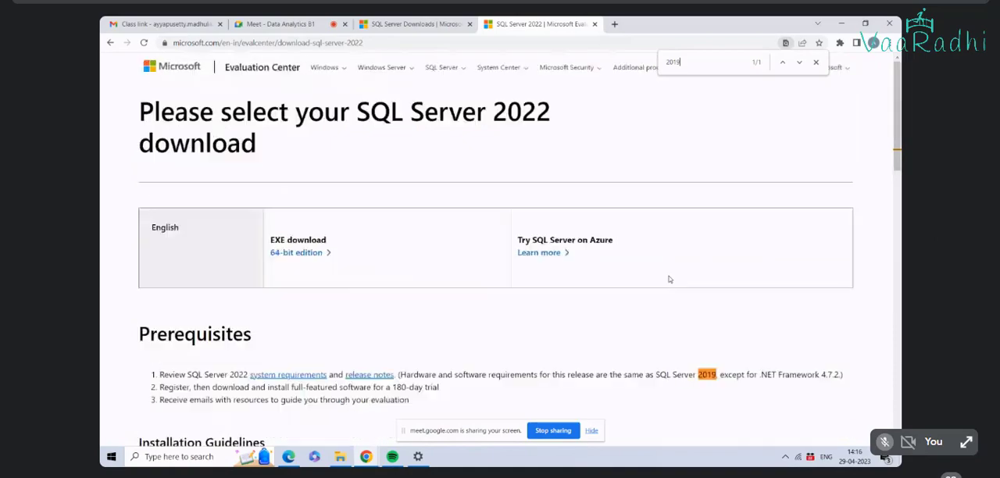
Step: Download the 64-bit edition EXE of SQL Server 2022, launch the installer and choose the Basic installation type
left_click(303, 257)
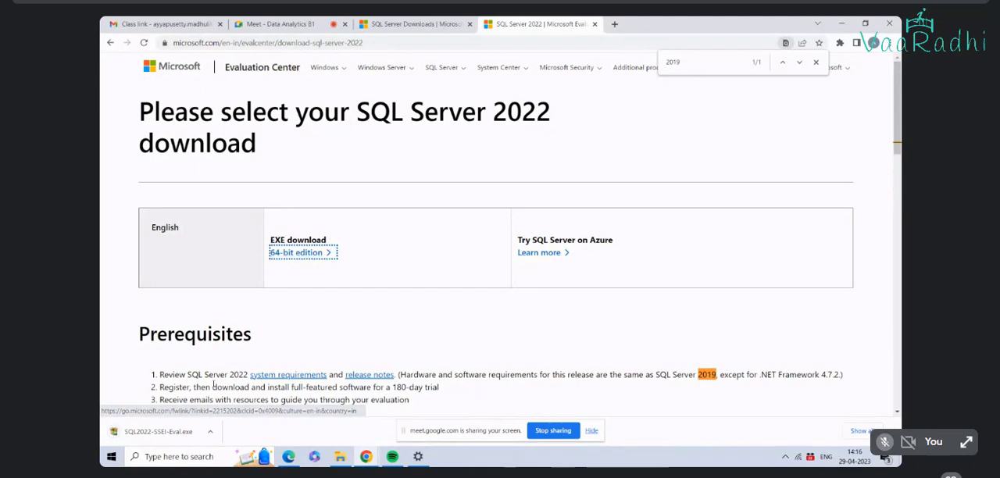
left_click(154, 435)
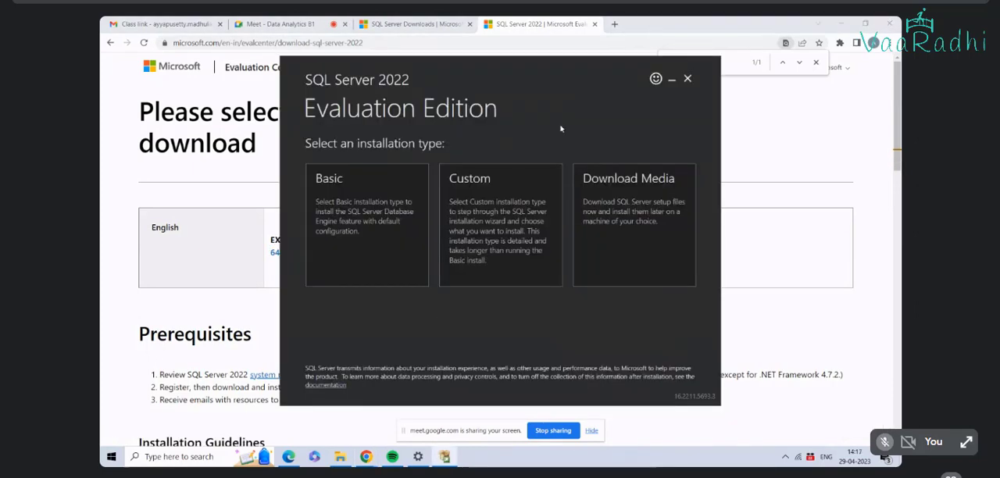
left_click(356, 201)
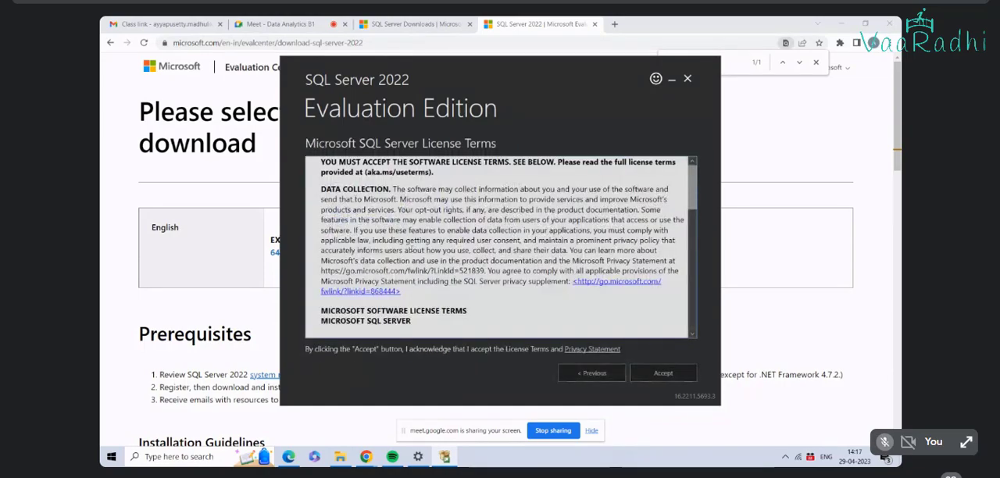
Step: Accept the license terms and install SQL Server in the default location C:\Program Files\Microsoft SQL Server
scroll(430, 256, "down", 5)
scroll(429, 261, "down", 5)
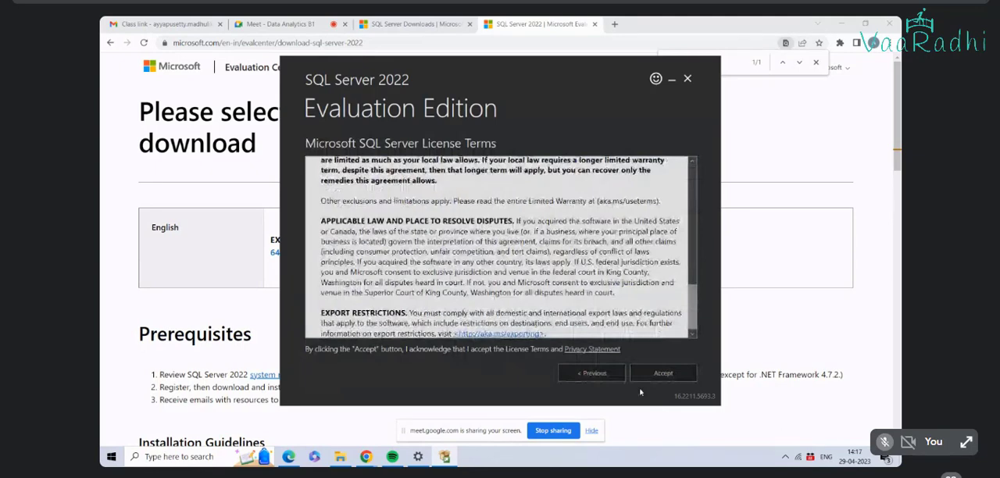
left_click(663, 372)
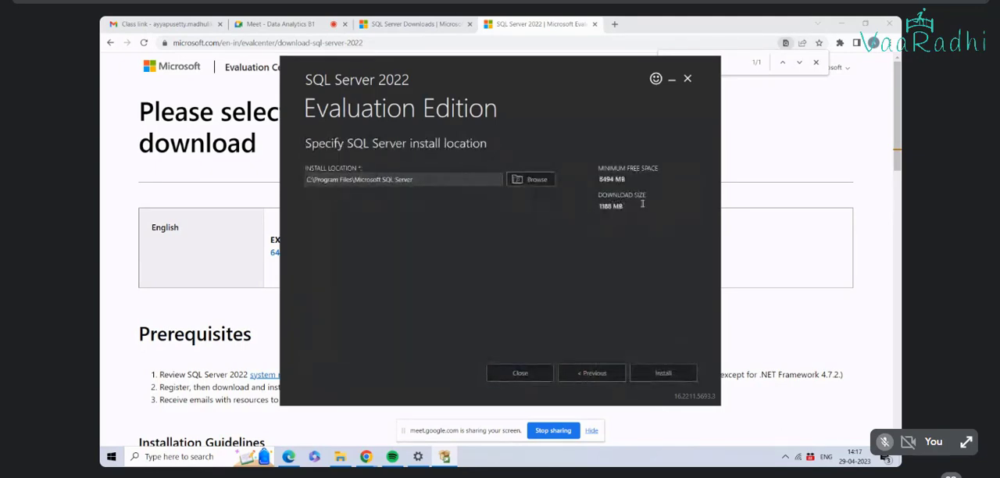
left_click(662, 374)
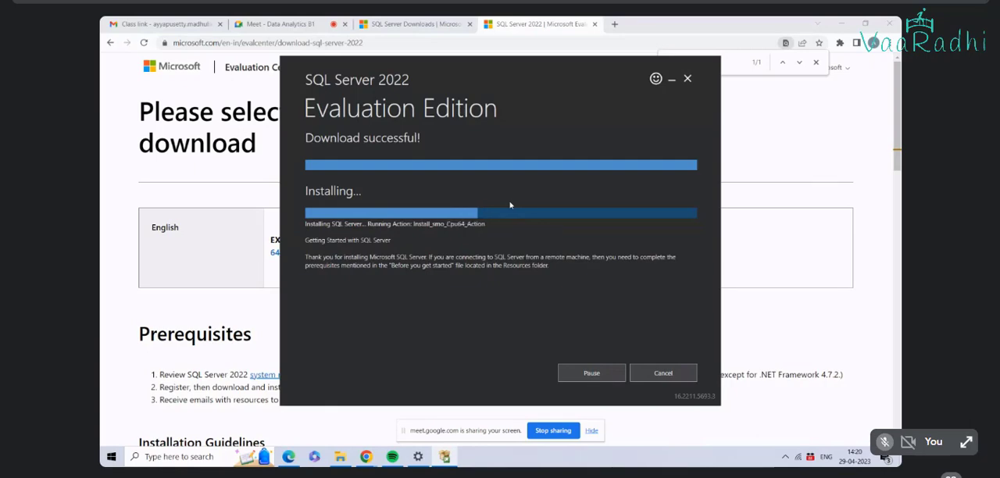
key("XF86MonBrightnessUp")
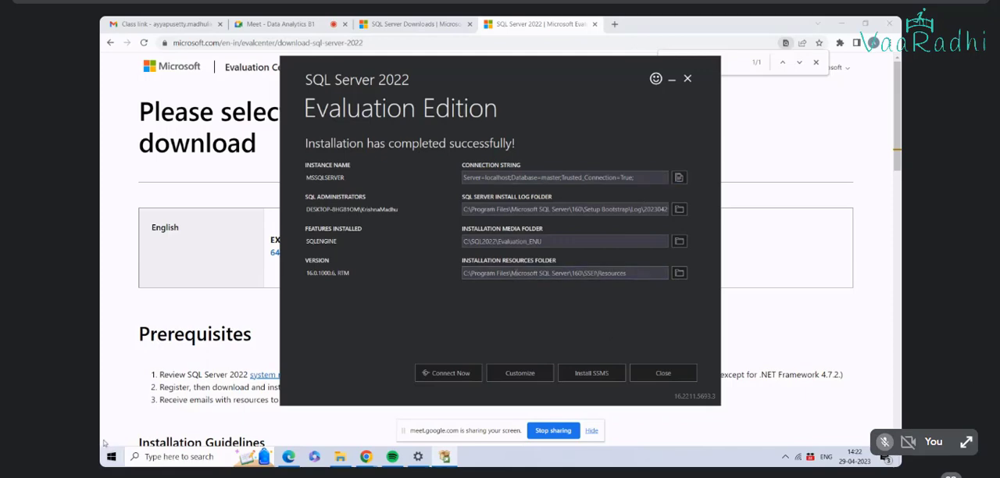
Step: Open a blank Notepad document for the installation details
left_click(149, 456)
type("notepad")
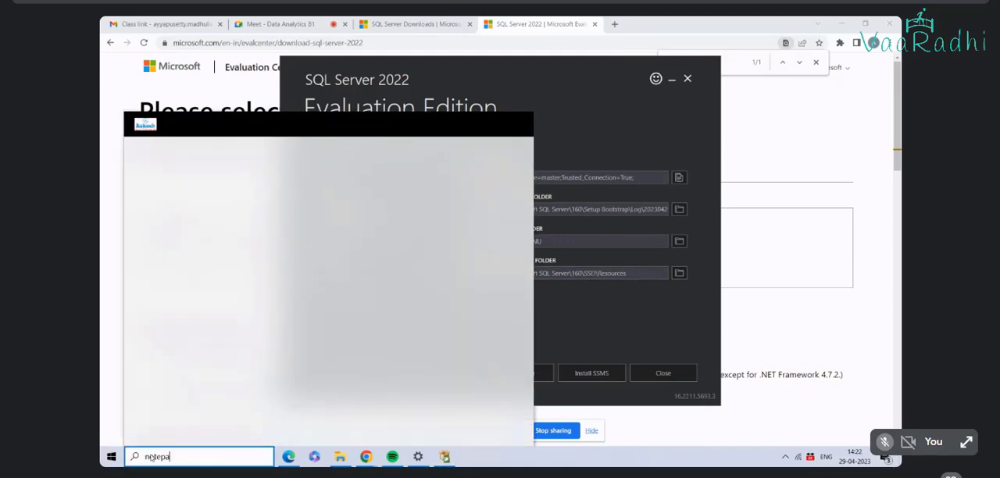
key("Return")
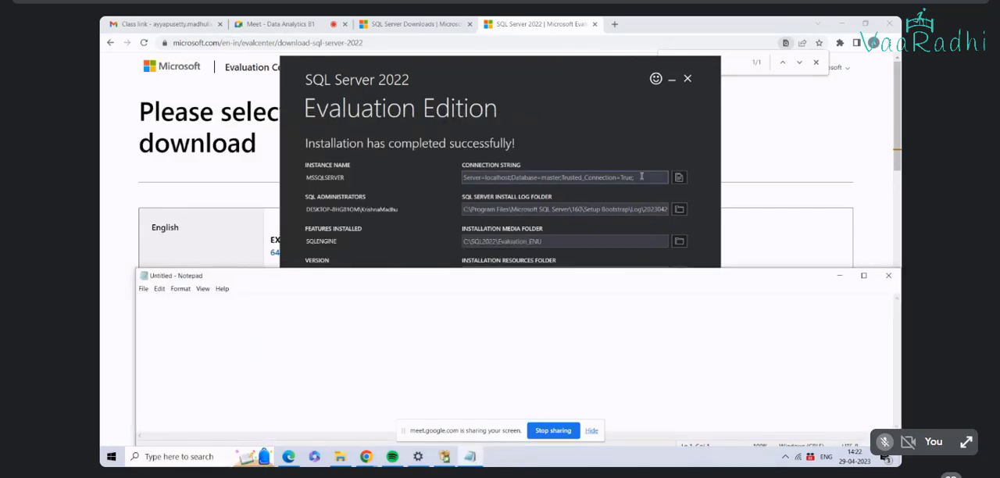
Step: Copy the connection string from the SQL Server installer's summary into Notepad beneath the heading "connection string"
left_click_drag(644, 177, 342, 192)
key("ctrl+c")
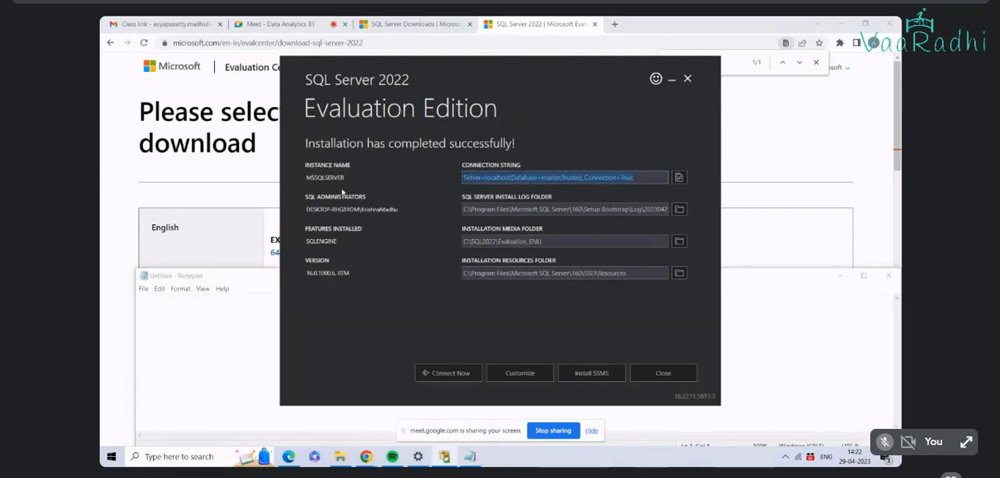
key("alt+Tab")
type("c")
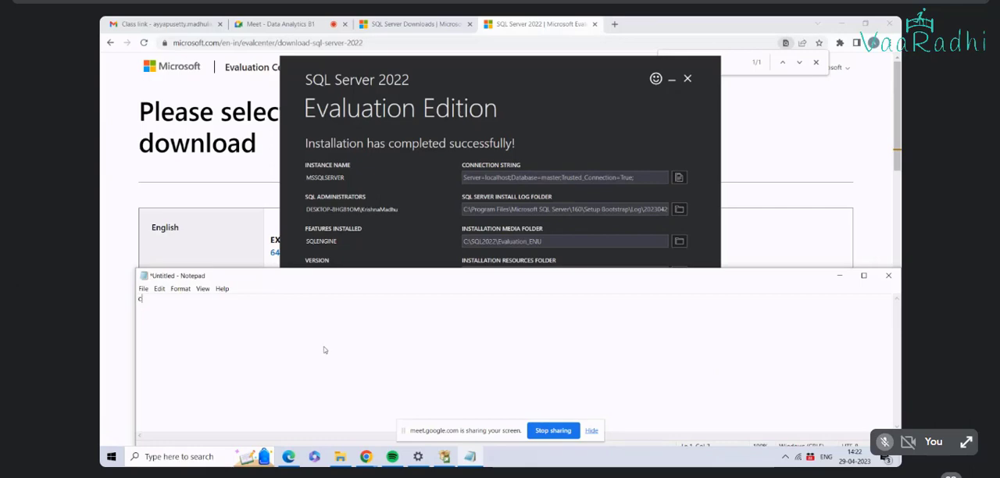
type("onnection string")
key("Return")
key("ctrl+v")
key("Return")
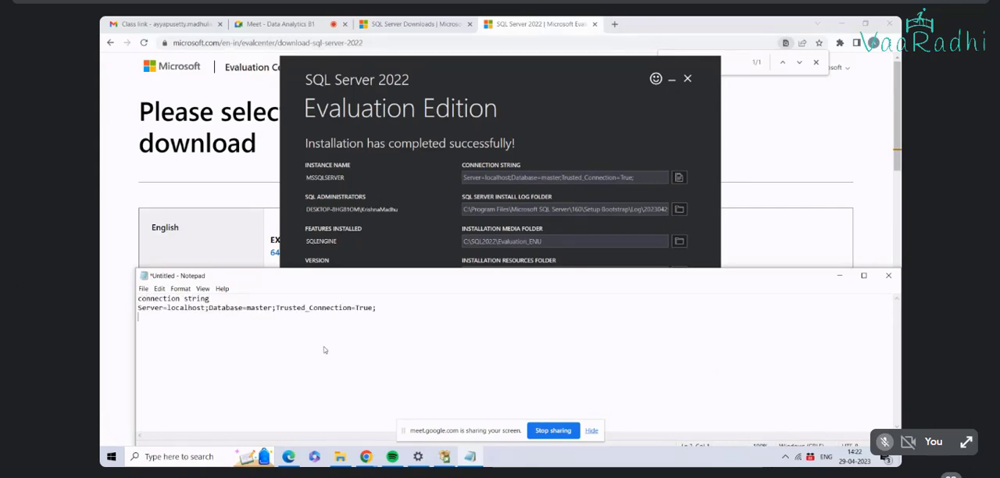
Step: Copy the SQL Server install log folder path from the installer summary into the Notepad note below the connection string
left_click(398, 213)
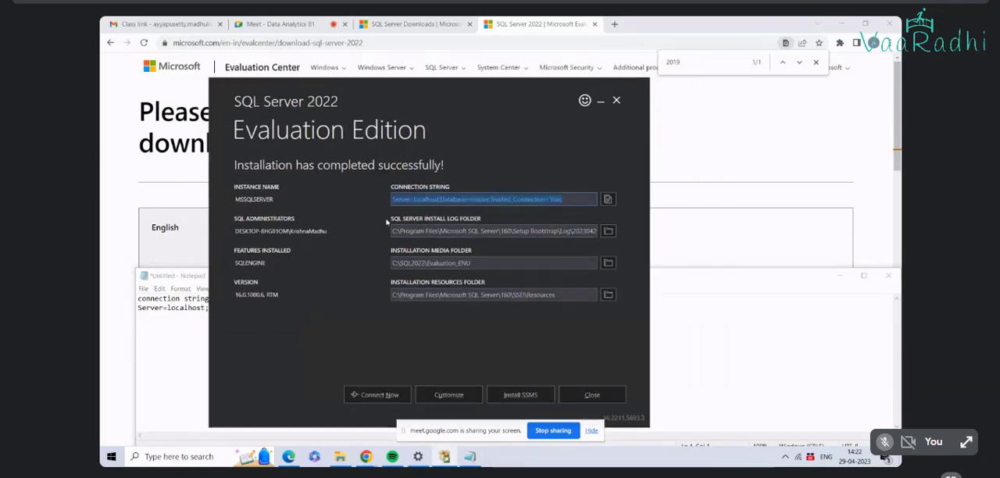
left_click_drag(386, 222, 393, 222)
left_click(508, 232)
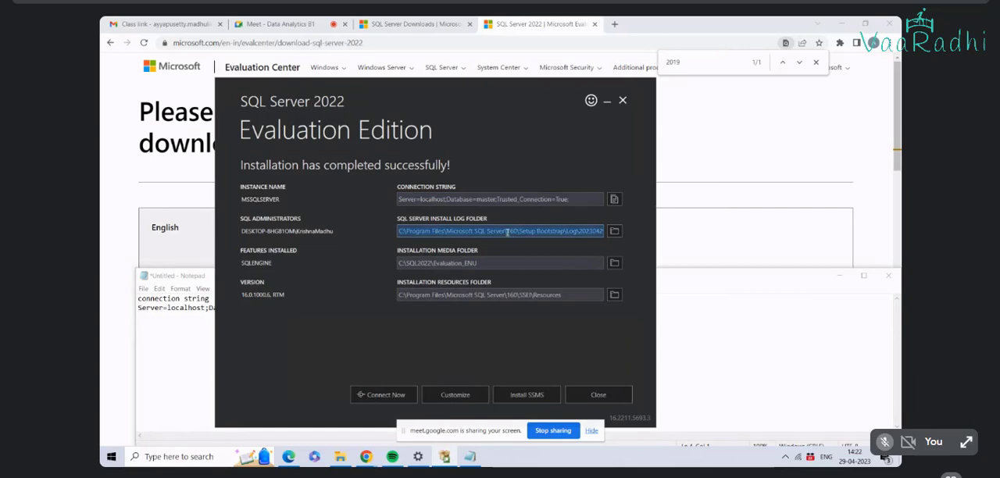
left_click(472, 232)
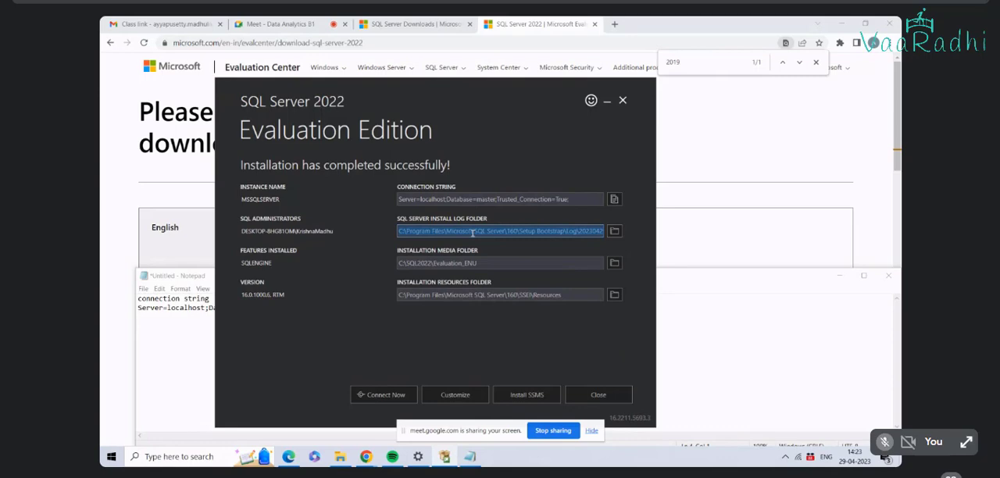
key("alt+Tab")
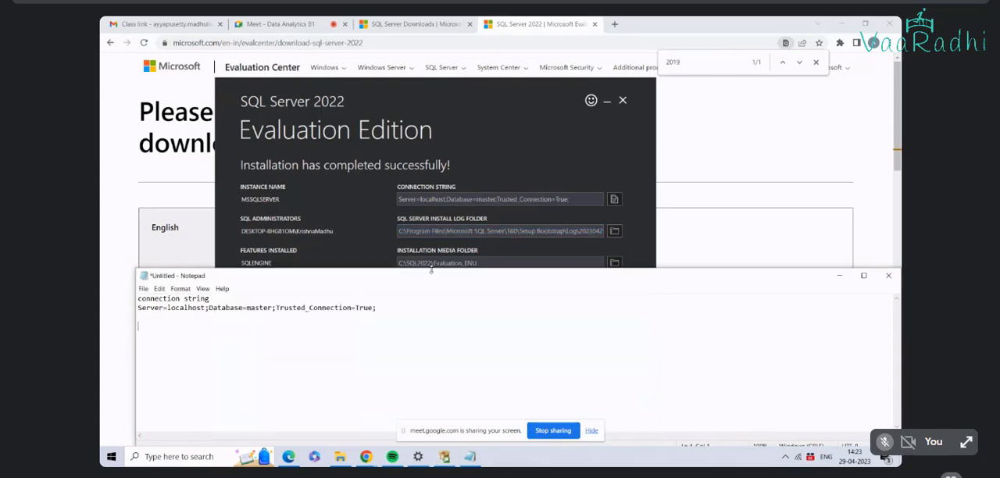
key("Return")
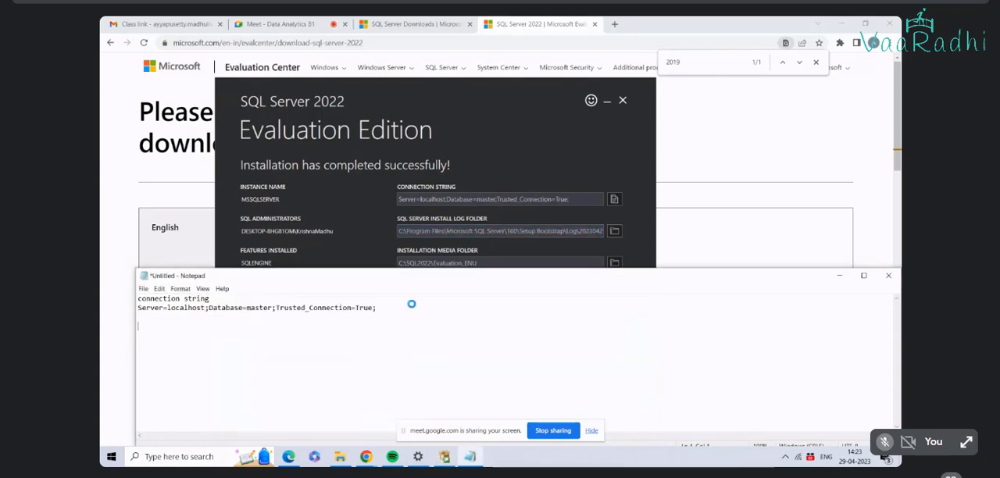
type("C:\\Program Files\\Microsoft SQL Server\\160\\Setup Bootstrap\\Log\\20230429_141938")
Step: Add the heading "SQL server istall log folder" directly above the pasted log path
key("Home")
key("Return")
key("Return")
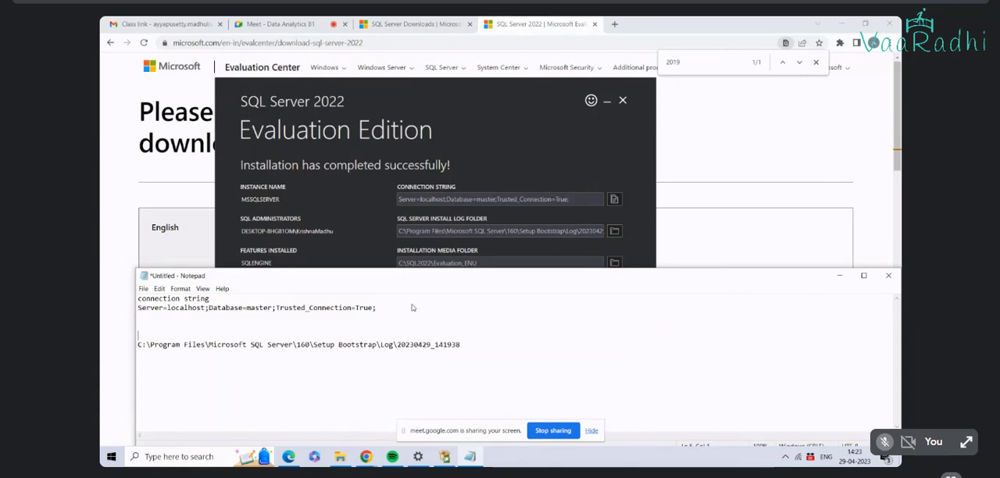
type("SQL serv")
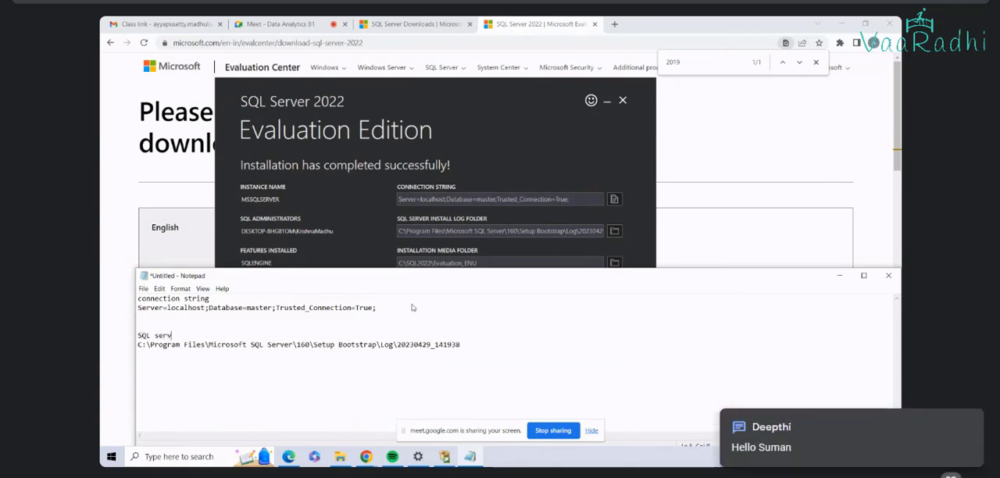
type("er istall log folder")
Step: Add the heading "Installation media folder" below the log path and paste the media folder path from the installer summary under it
left_click(490, 346)
key("Return")
key("Return")
type("Installat")
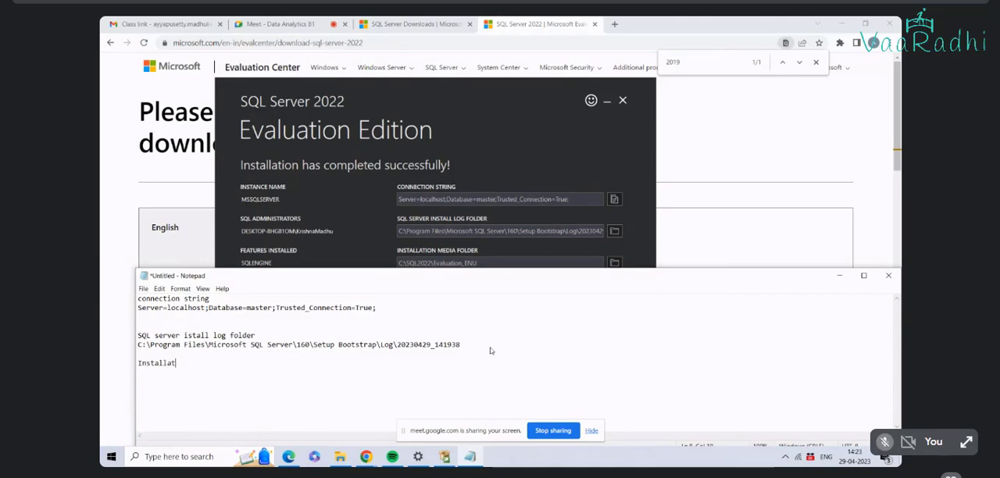
type("ion media folder")
key("Return")
left_click(609, 172)
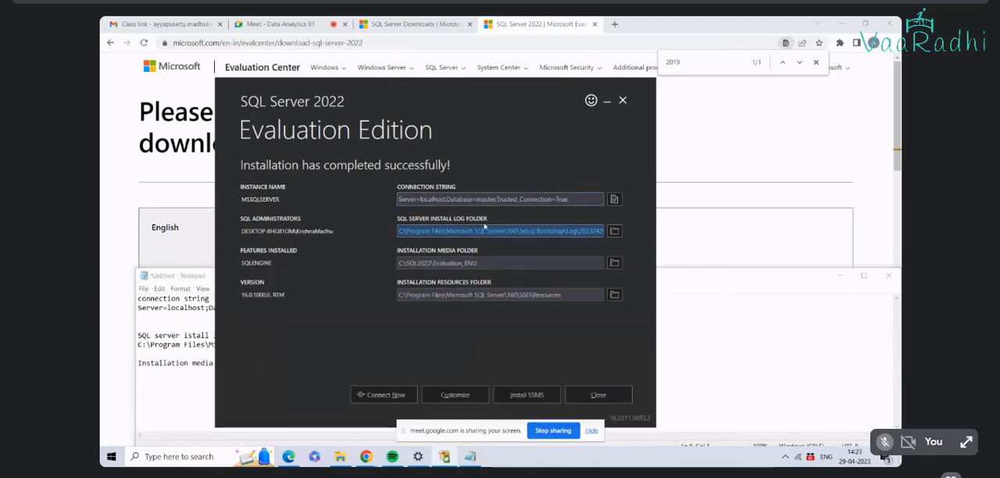
left_click(445, 263)
key("ctrl+c")
key("alt+Tab")
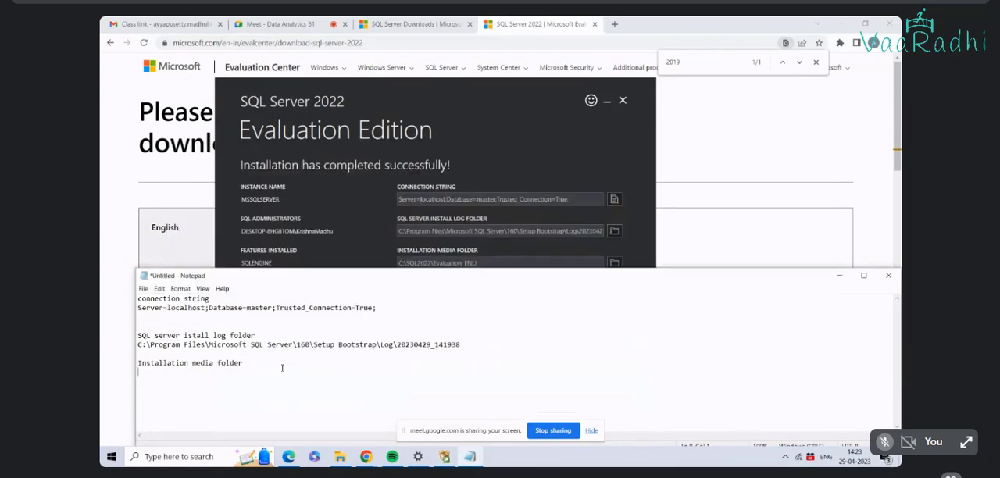
key("ctrl+v")
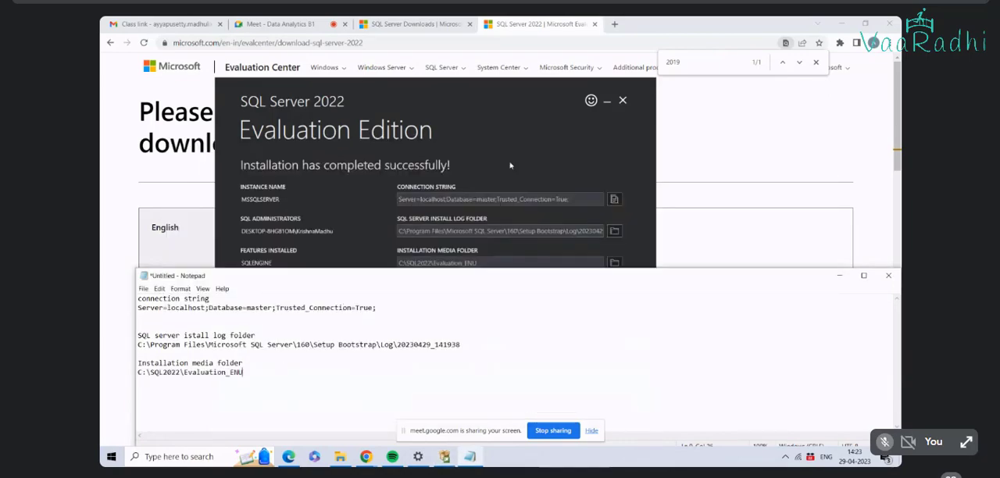
Step: Move the installer window up to uncover its resources folder path and add the heading "Installation resources folder" to the note
left_click(509, 165)
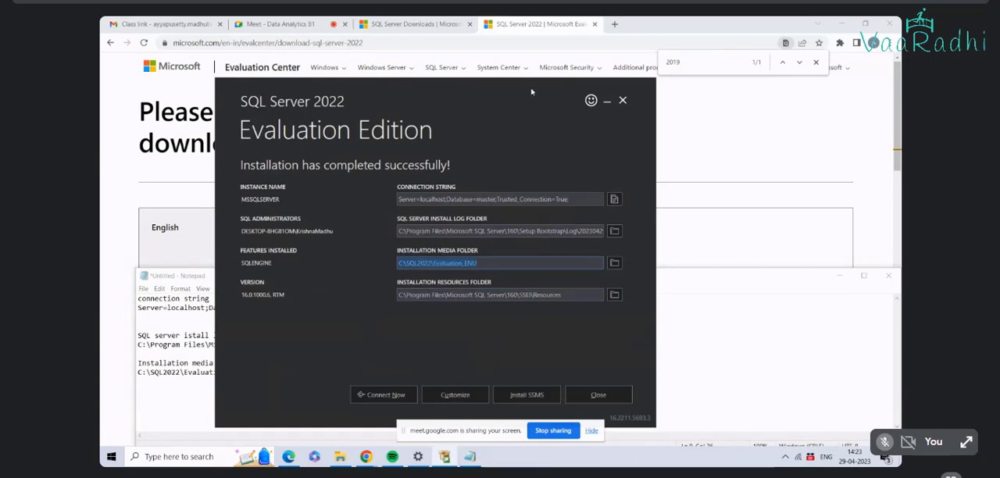
left_click_drag(533, 92, 528, 48)
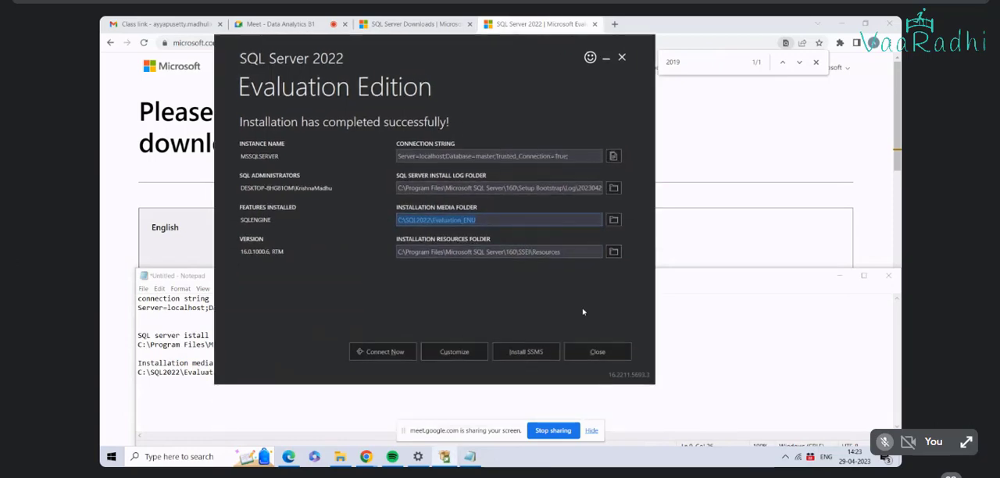
left_click(470, 457)
key("Return")
key("Return")
type("Ins")
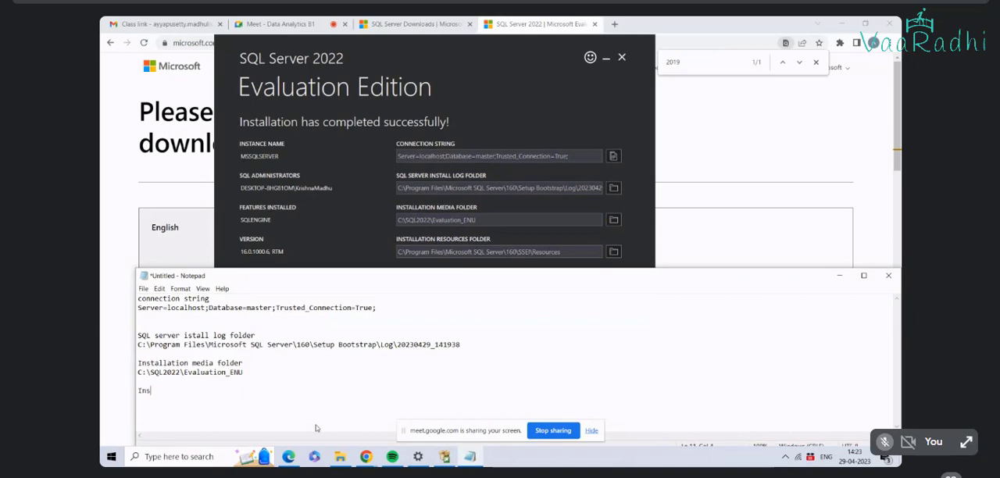
type("tallation resource")
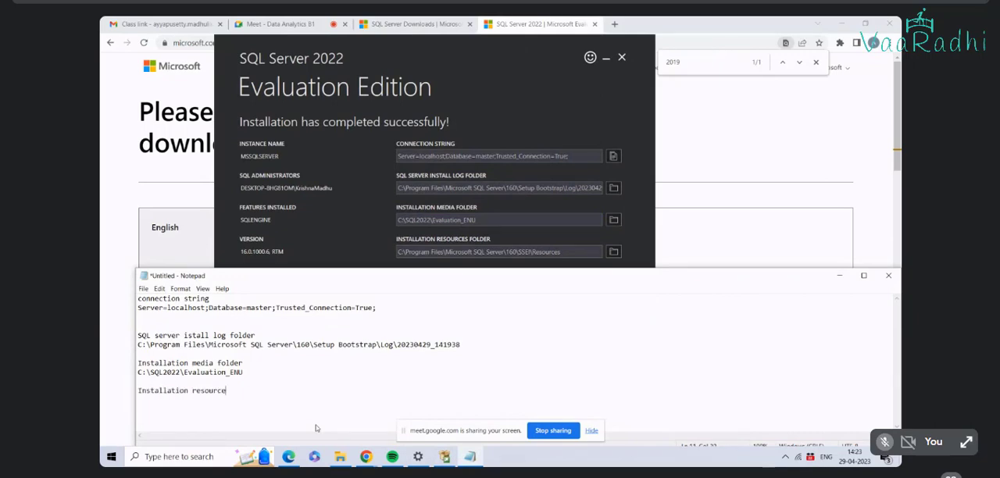
type("s folder")
Step: Copy the installation resources folder path from the installer summary into Notepad beneath its heading
left_click(430, 113)
left_click_drag(573, 250, 321, 239)
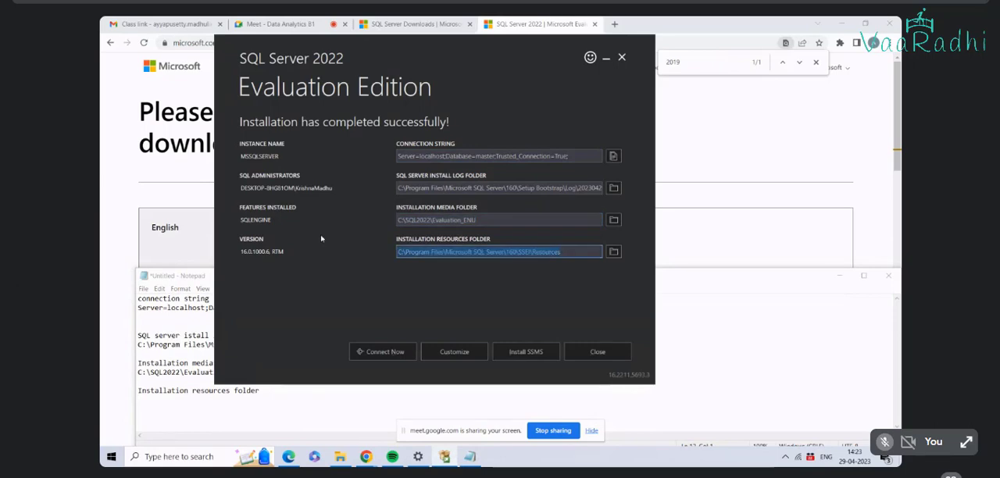
key("ctrl+c")
left_click(470, 456)
key("Return")
key("ctrl+v")
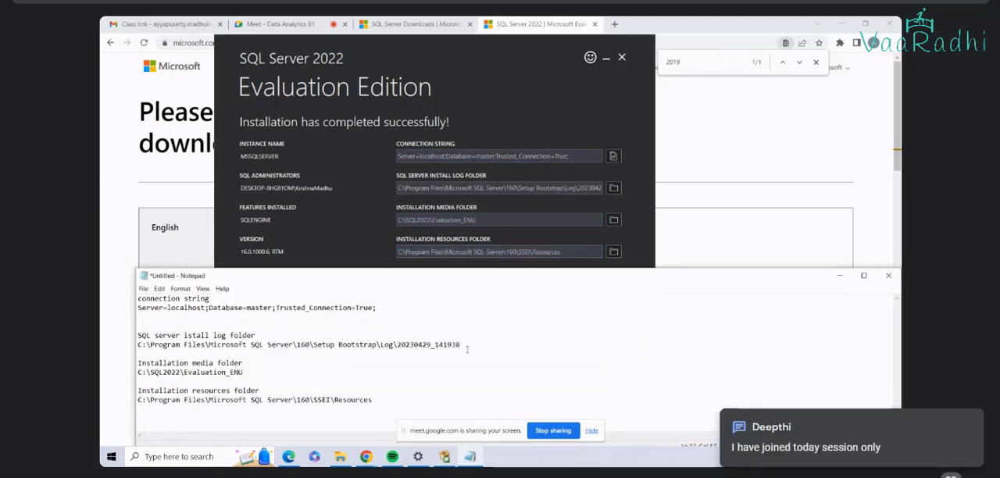
Step: Remove the extra blank line above the log folder heading and save the note on the Desktop as "sql server files data"
left_click(230, 324)
key("BackSpace")
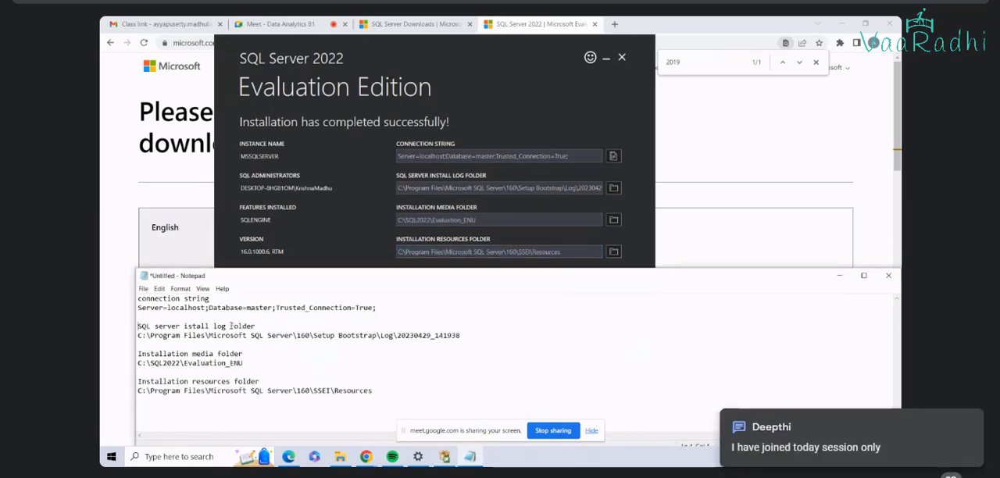
left_click(153, 289)
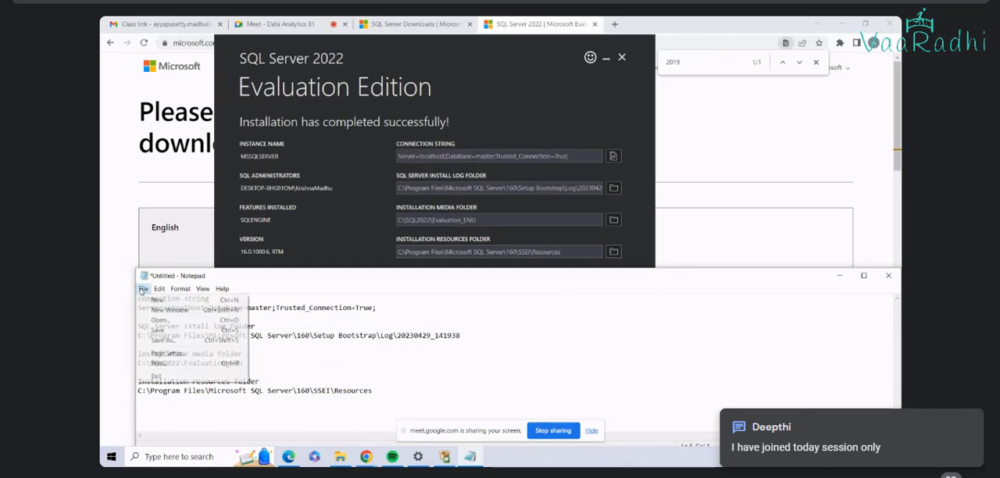
left_click(174, 337)
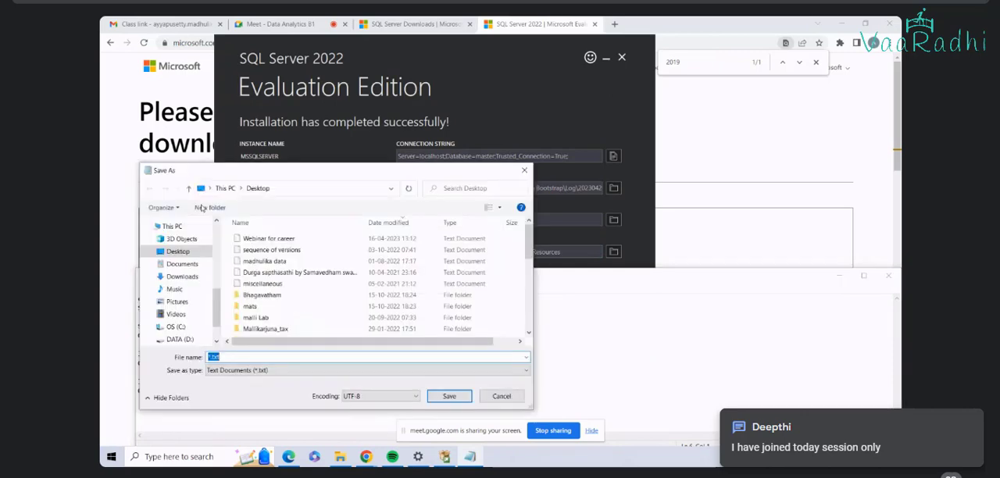
left_click(178, 244)
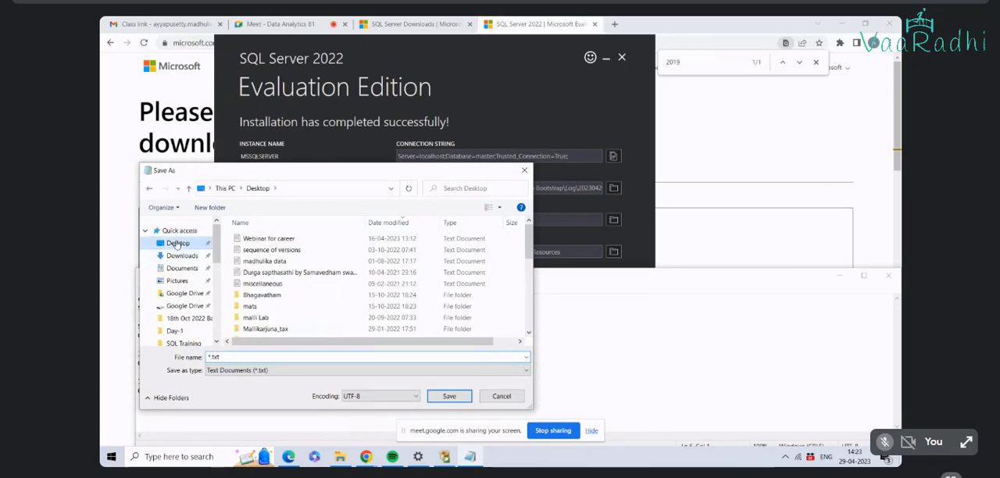
left_click(319, 358)
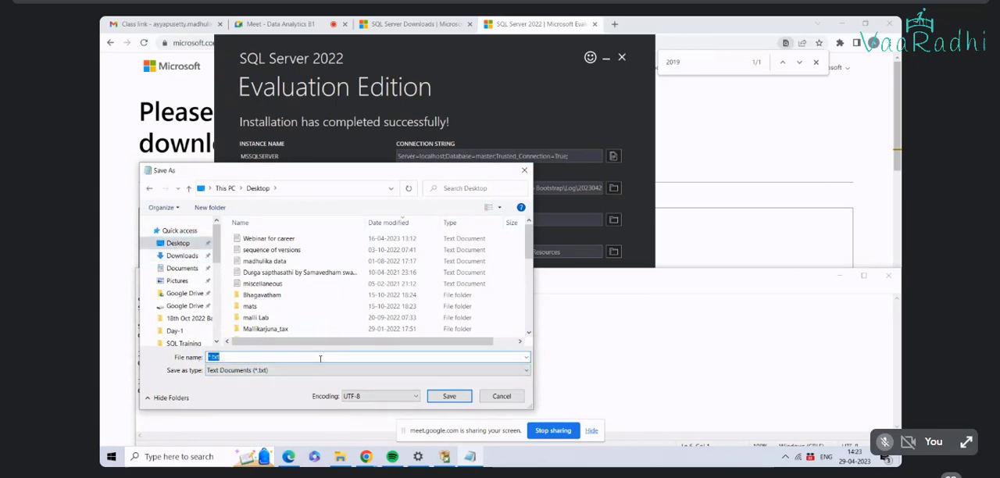
type("sql server files data")
key("Return")
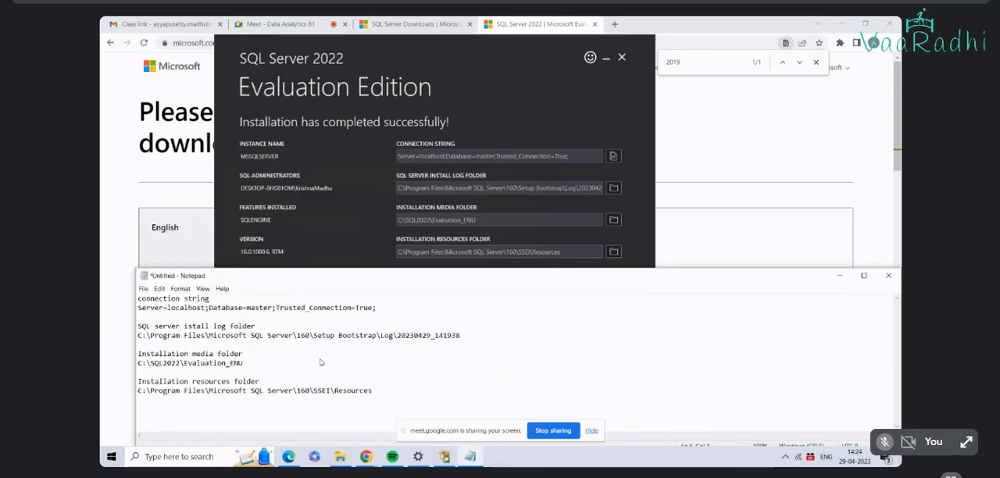
Step: Switch back to the SQL Server installer summary and start the customized setup
left_click(692, 147)
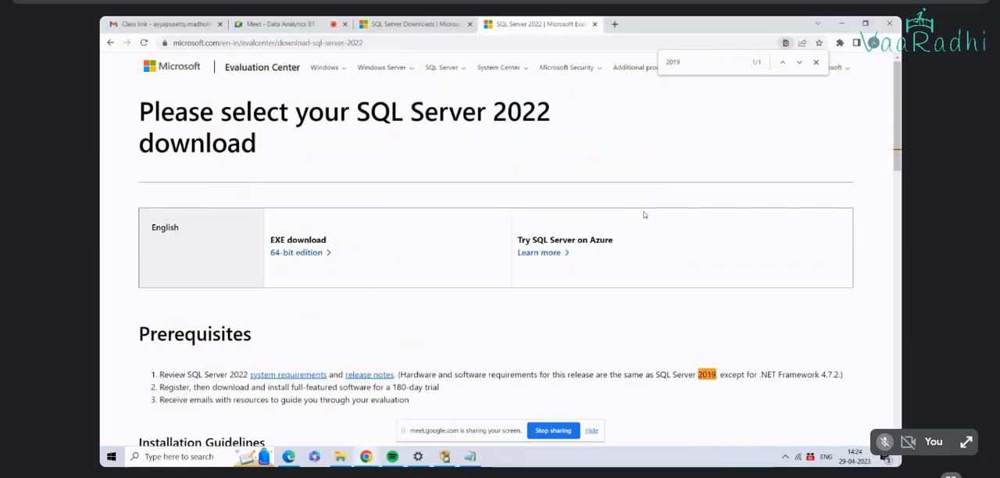
key("alt+Tab")
key("alt+Tab")
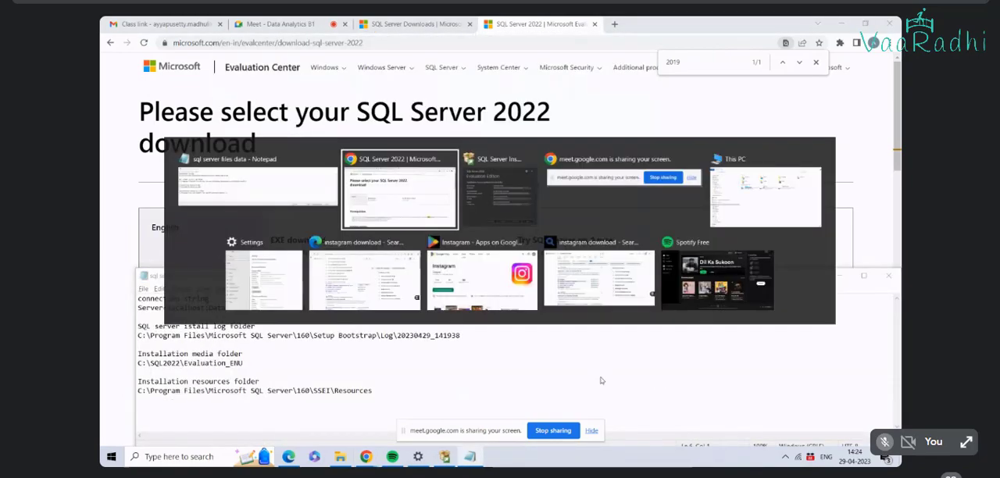
key("alt+Tab")
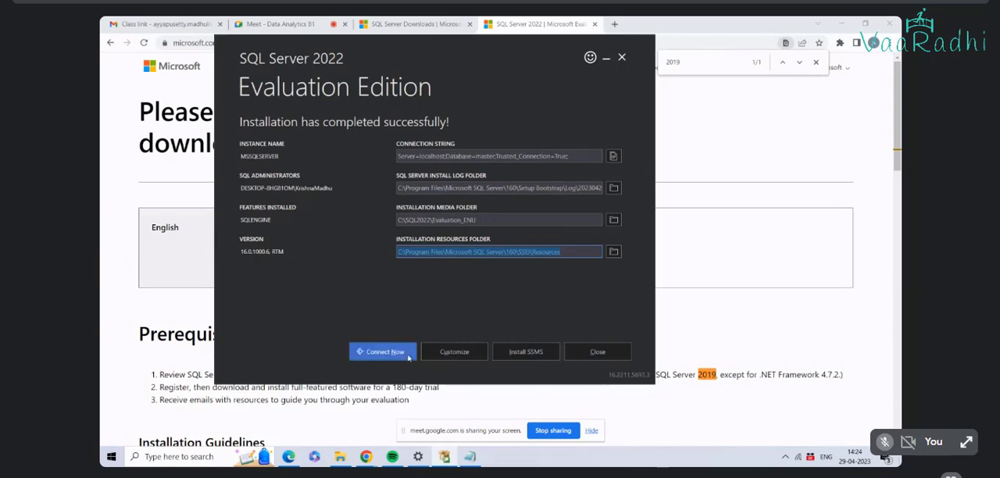
left_click(454, 353)
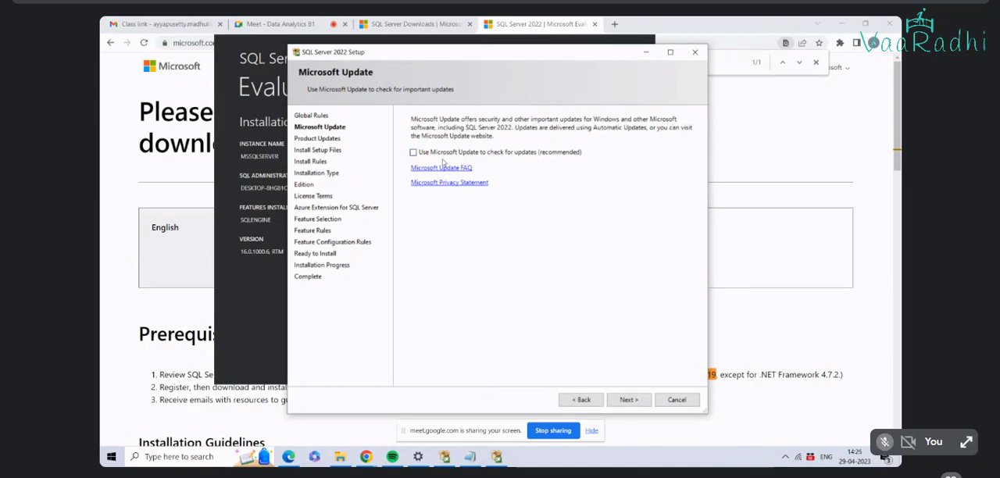
Step: Turn on Microsoft Update checking and continue past the install rules with a new installation of SQL Server 2022
left_click(417, 154)
left_click(629, 399)
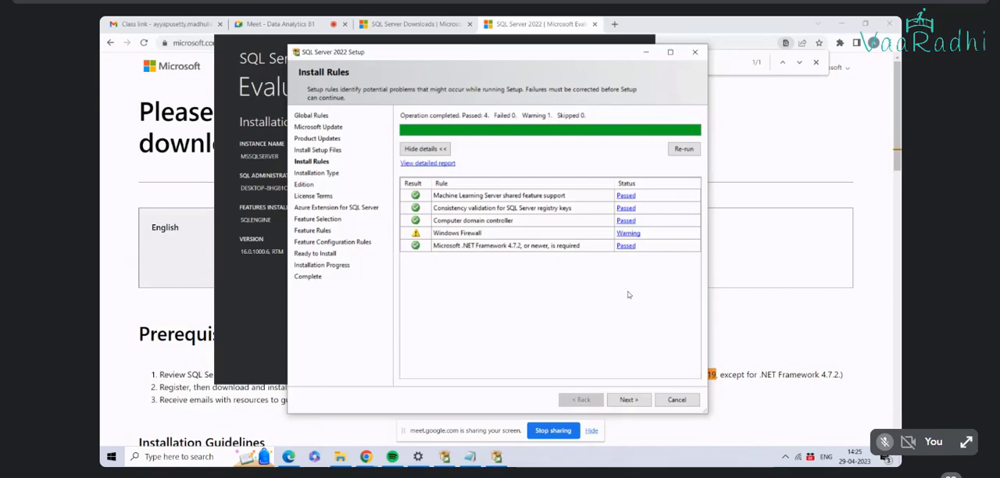
left_click(630, 400)
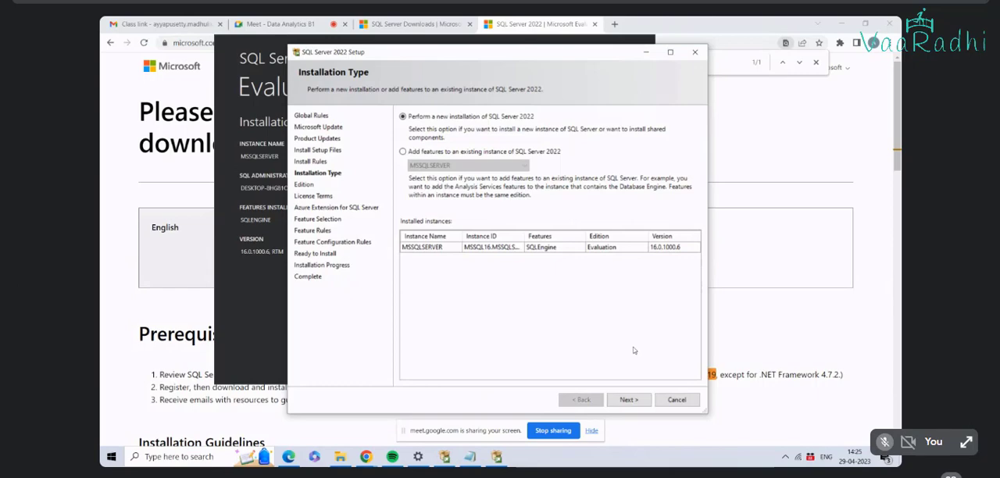
left_click(634, 401)
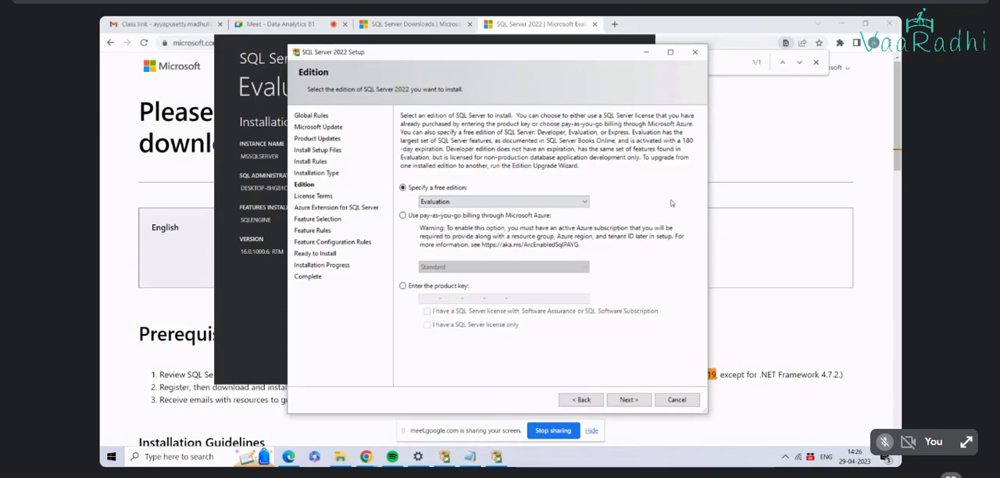
Step: Choose Developer as the free edition to install and continue to the license terms
left_click(585, 202)
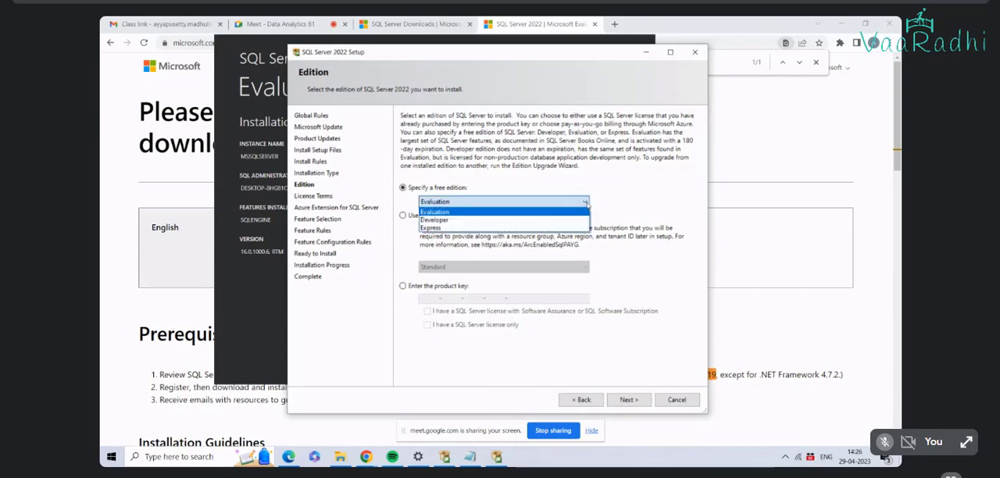
left_click(477, 219)
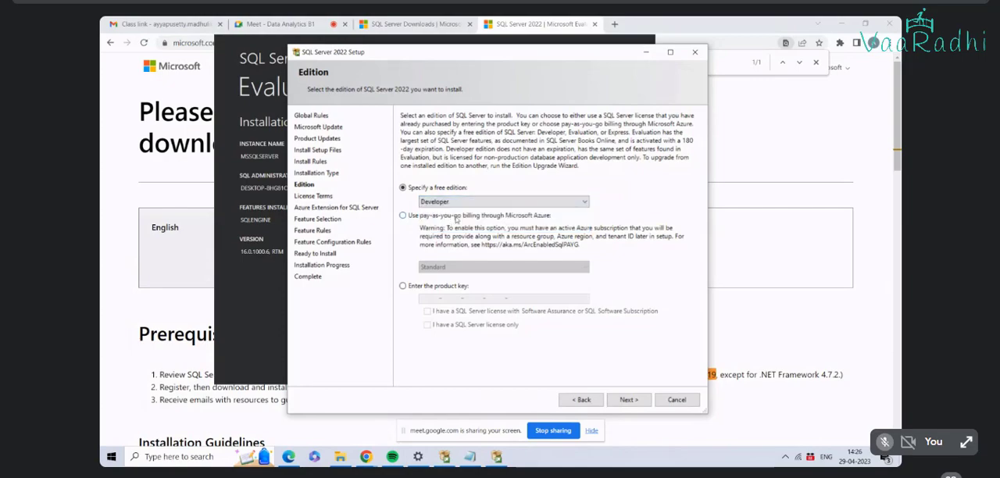
left_click(629, 400)
Step: Accept the Developer Edition license terms and exclude the Azure Extension for SQL Server from the setup
scroll(608, 234, "down", 10)
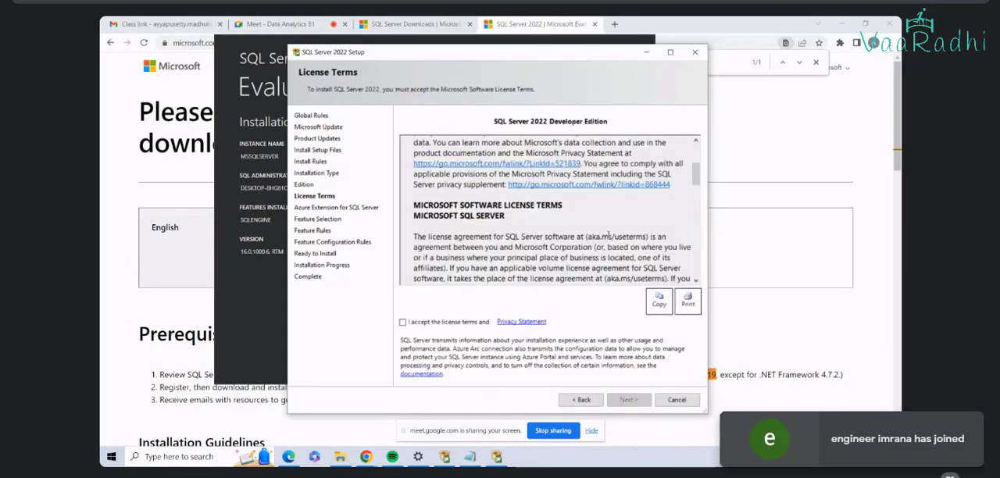
scroll(609, 234, "down", 3)
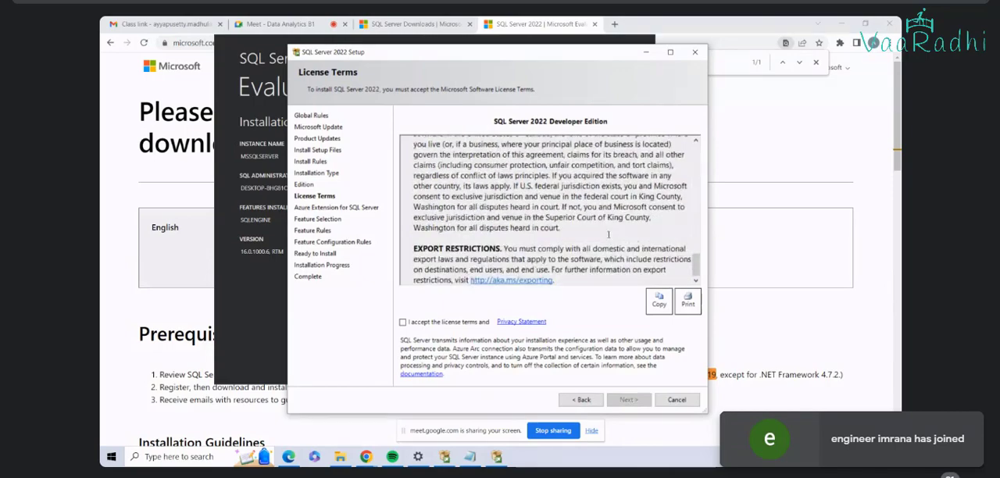
left_click(403, 322)
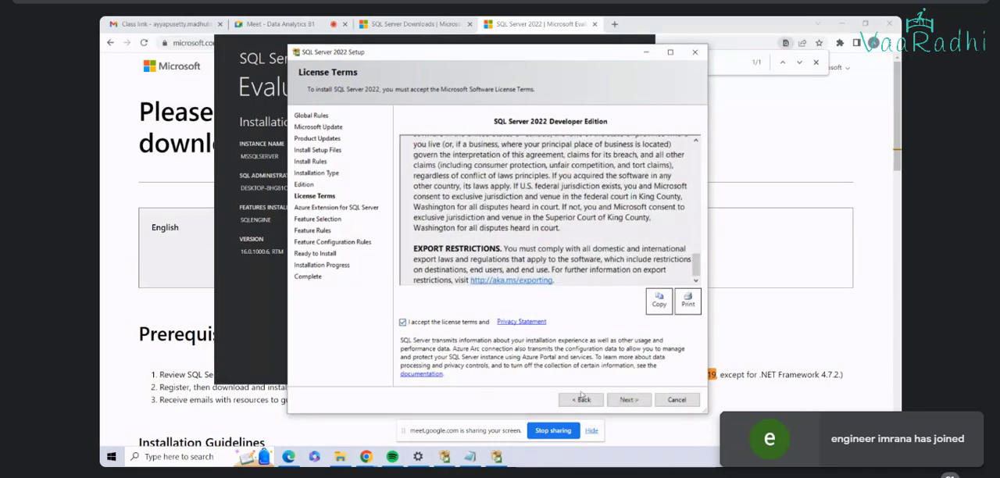
left_click(627, 400)
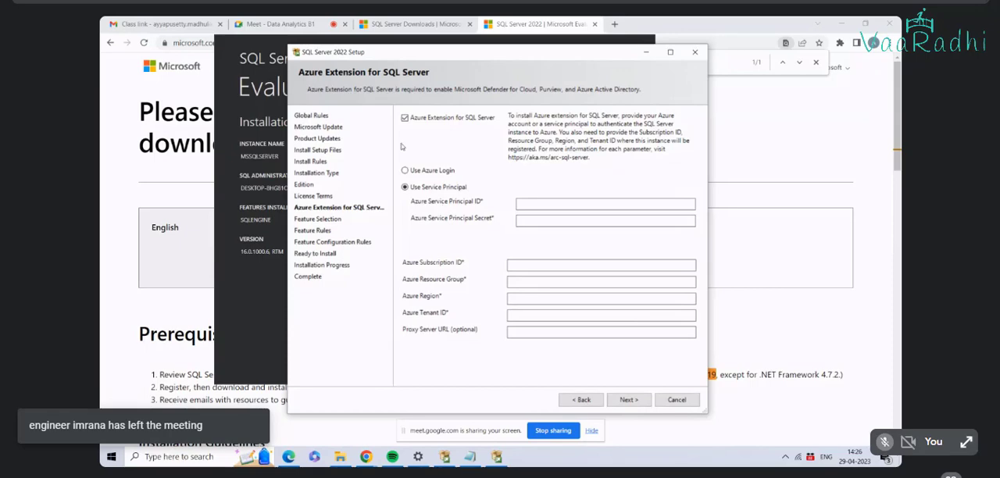
left_click(404, 118)
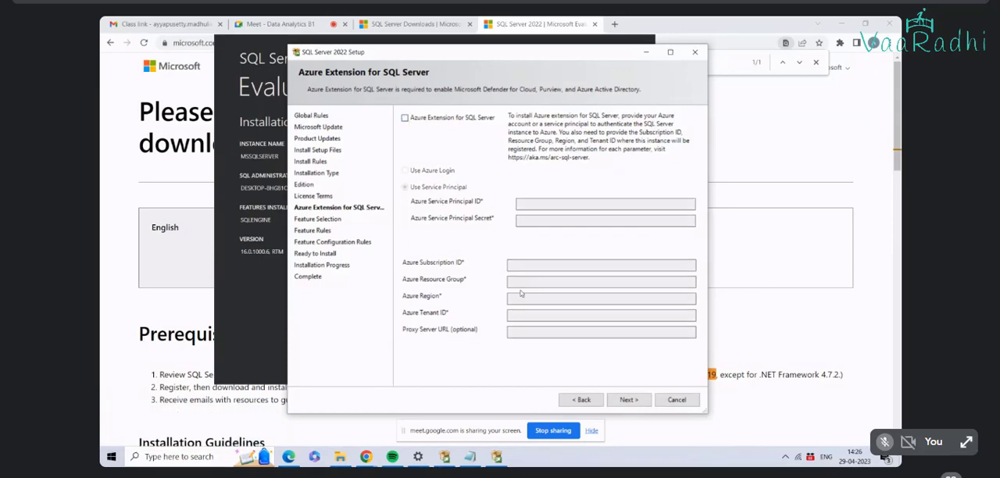
left_click(631, 402)
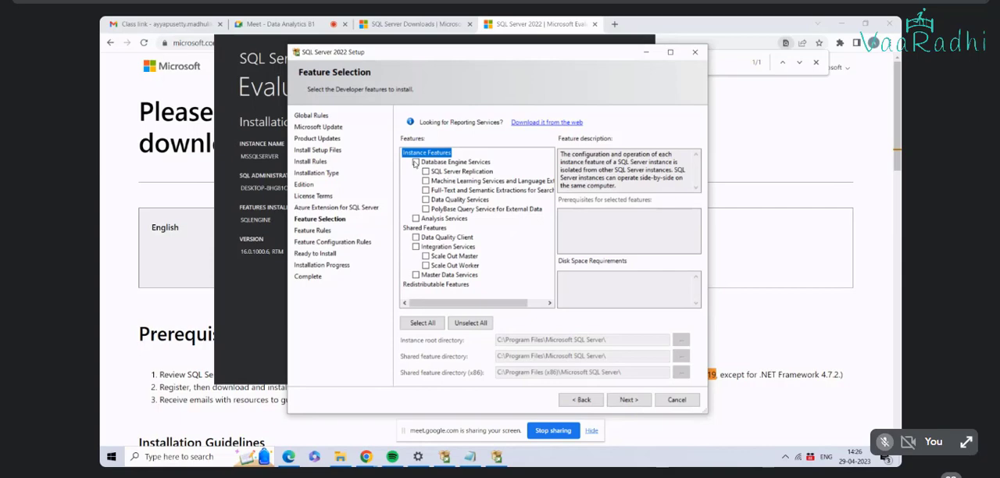
Step: Include all instance features: Database Engine Services with Replication, Machine Learning Services, Full-Text extractions, Data Quality Services and PolyBase, plus Analysis Services
left_click(415, 162)
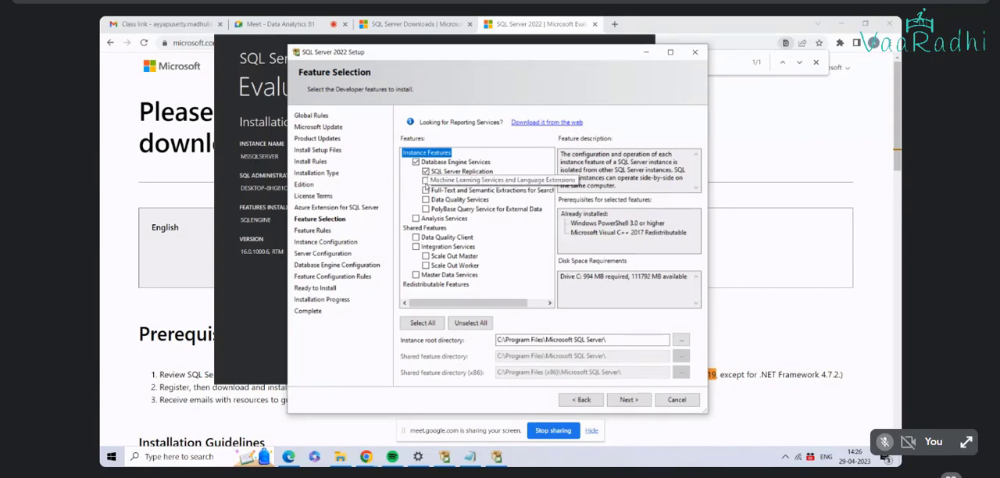
left_click(426, 180)
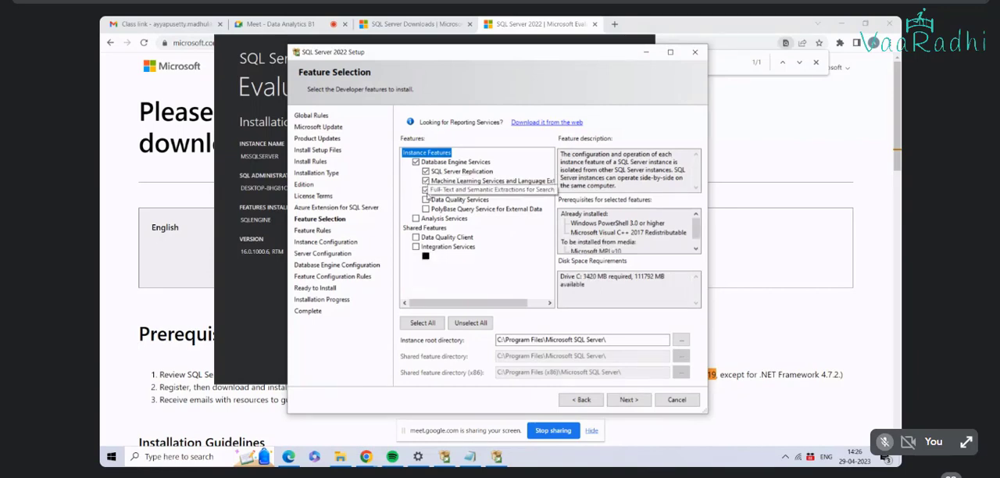
left_click(426, 189)
left_click(426, 199)
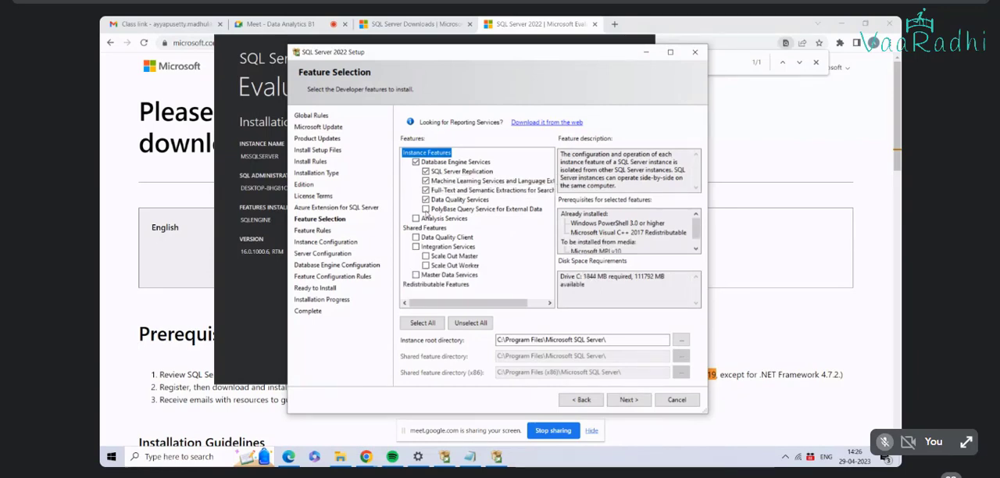
left_click(425, 209)
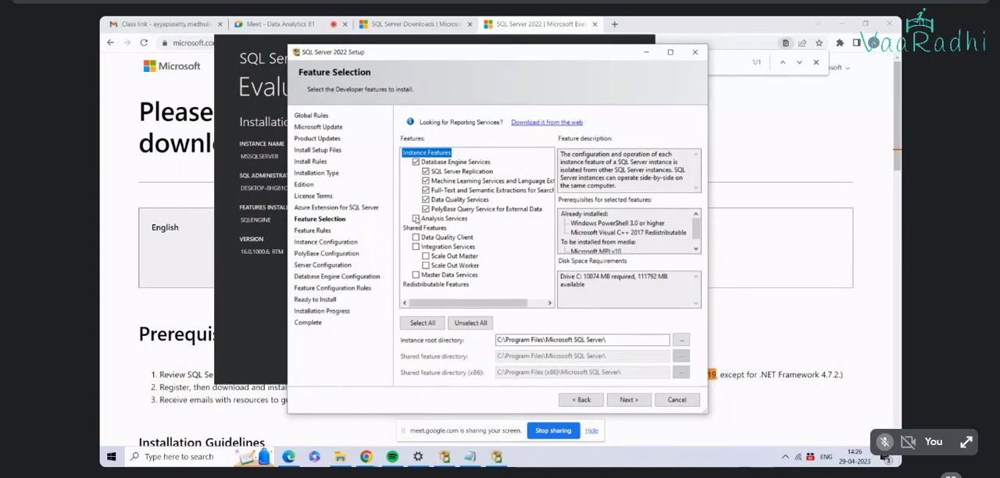
left_click(415, 219)
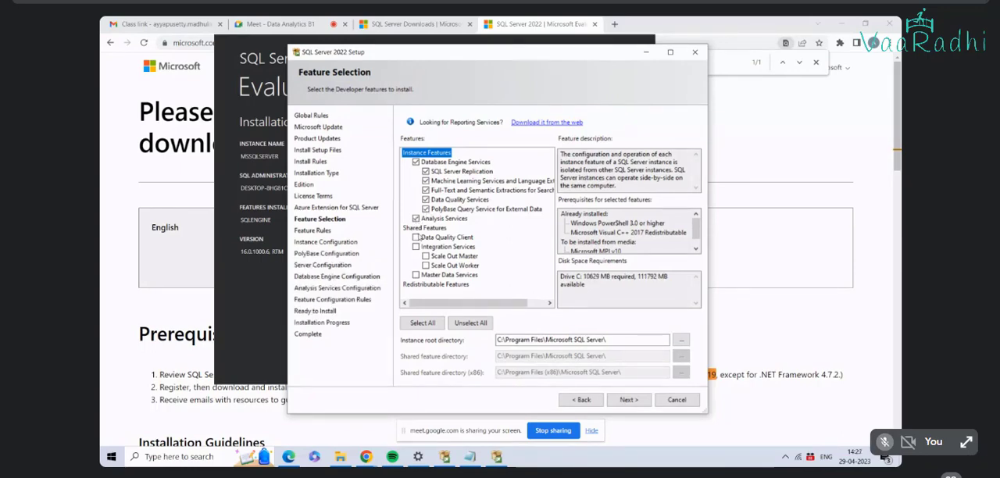
Step: Include the shared features Data Quality Client, Integration Services with Scale Out Master and Worker, and Master Data Services, and continue to instance configuration
left_click(416, 236)
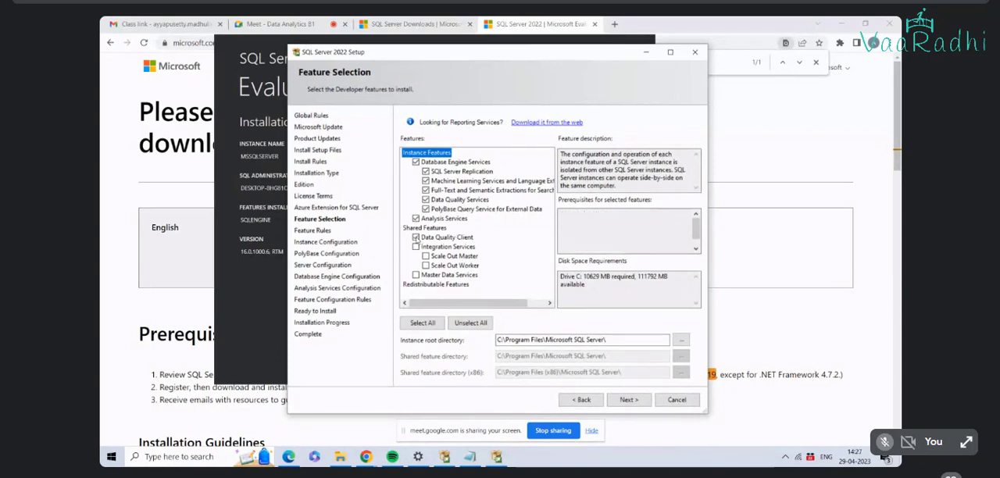
left_click(415, 246)
left_click(425, 256)
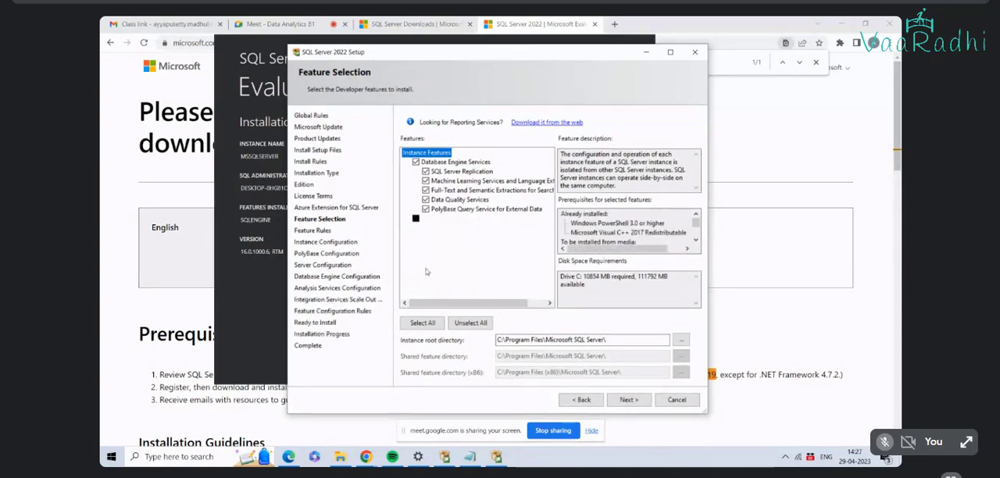
left_click(425, 265)
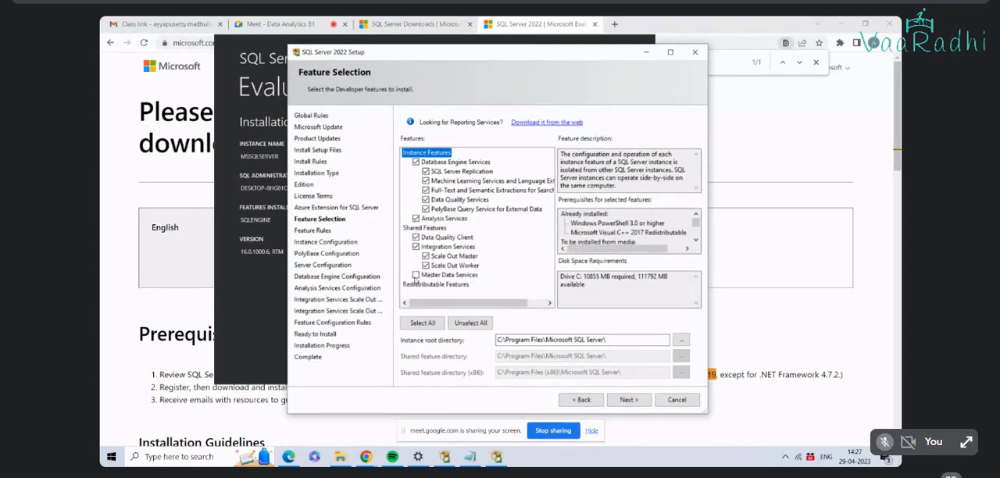
left_click(415, 275)
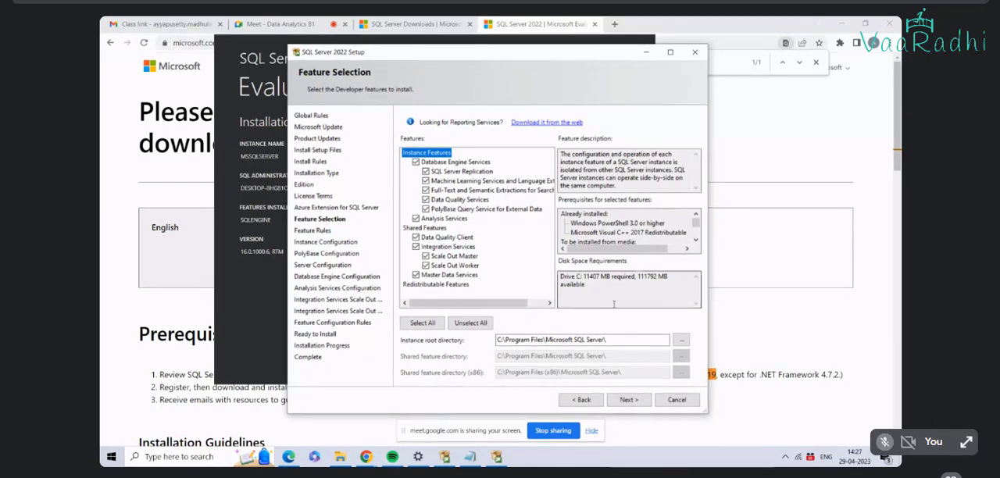
left_click(633, 403)
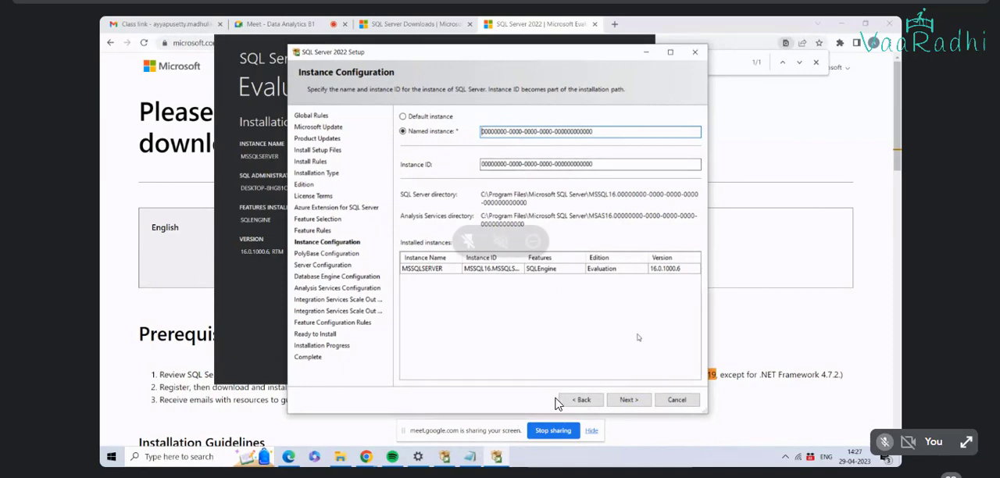
Step: Choose the default instance and copy its instance ID into the Notepad note under a new heading "Instance name"
left_click(405, 118)
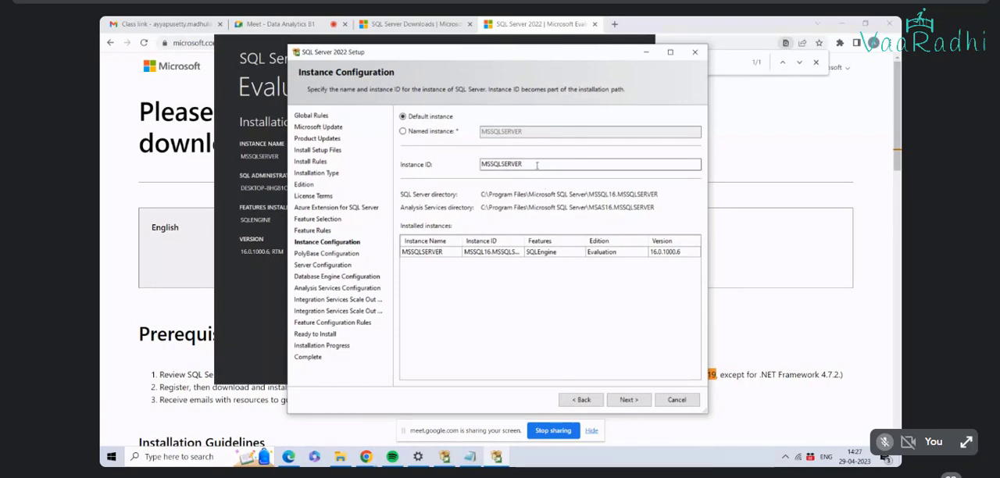
left_click_drag(539, 164, 423, 148)
key("ctrl+c")
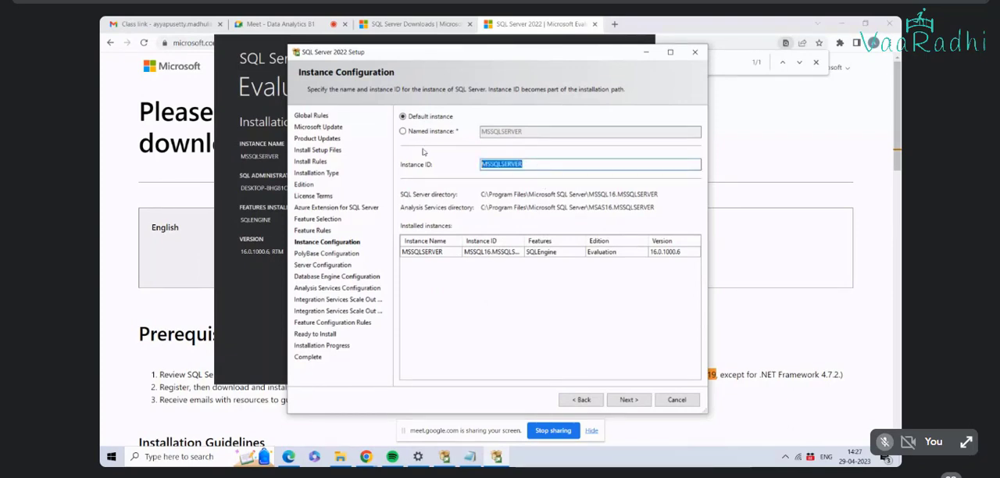
left_click(474, 455)
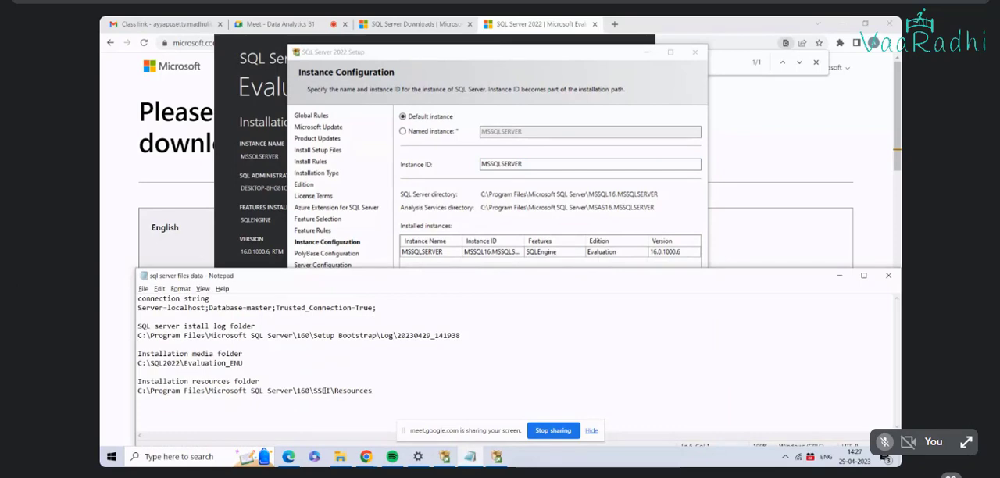
left_click(382, 392)
key("Return")
key("Return")
type("Inst")
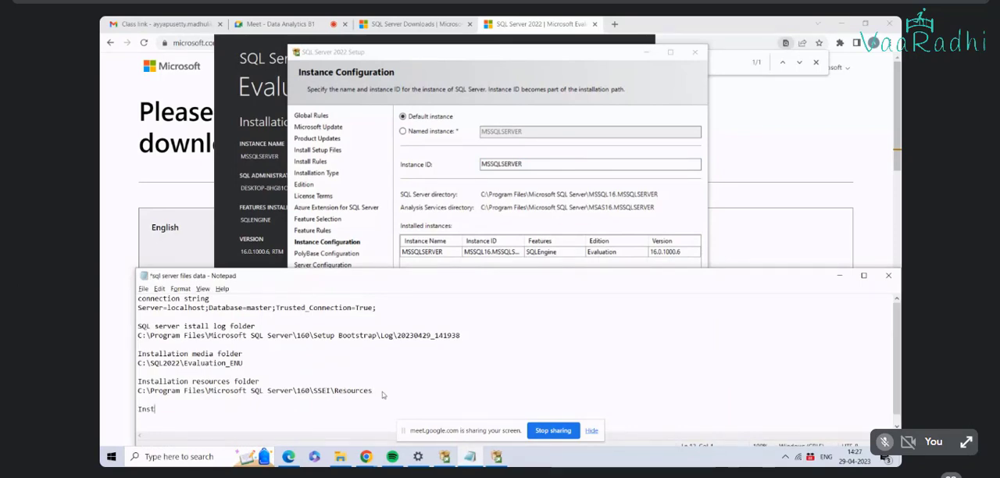
type("ance name")
key("Return")
key("ctrl+v")
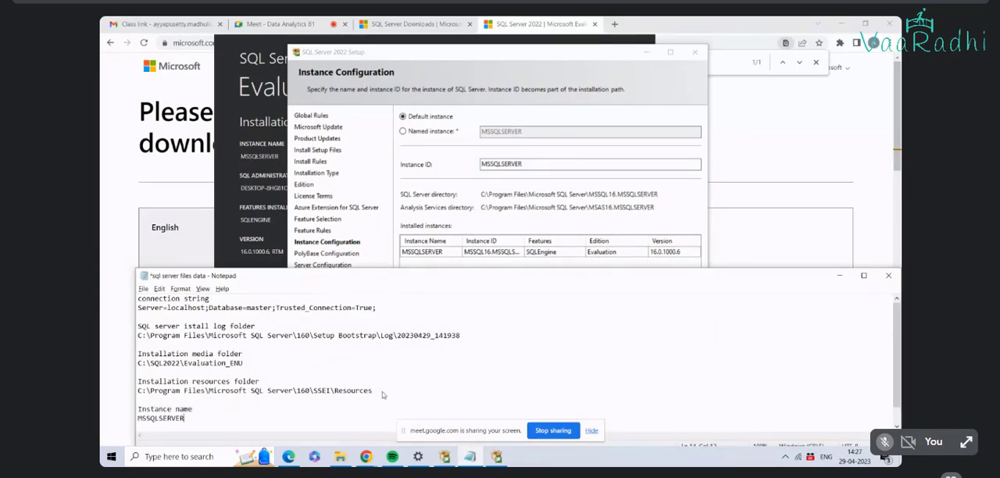
Step: Save the note, return to the SQL Server setup, and try to continue with the default instance
key("ctrl+s")
key("alt+Tab")
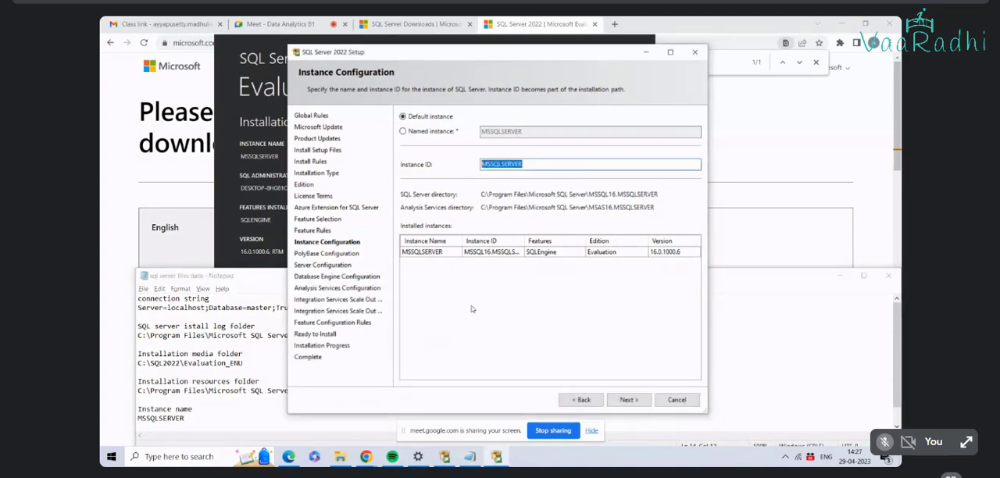
left_click(628, 399)
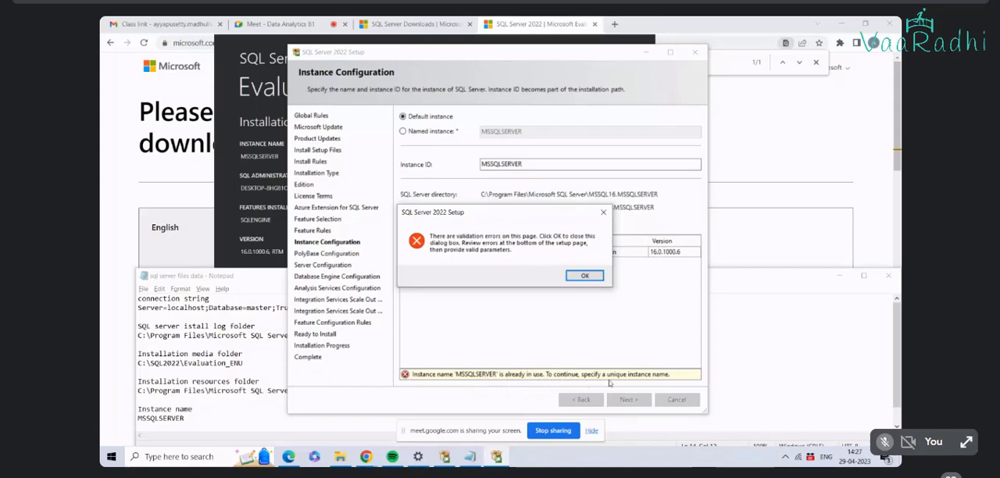
left_click(592, 278)
Step: Try appending 1 to the instance ID, and switch the setup to a named instance
left_click(537, 163)
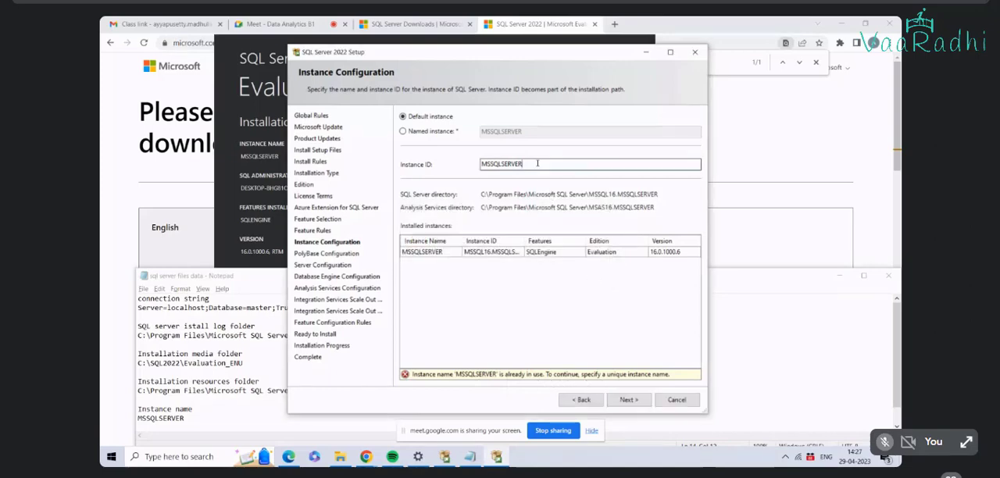
type("1")
left_click(402, 132)
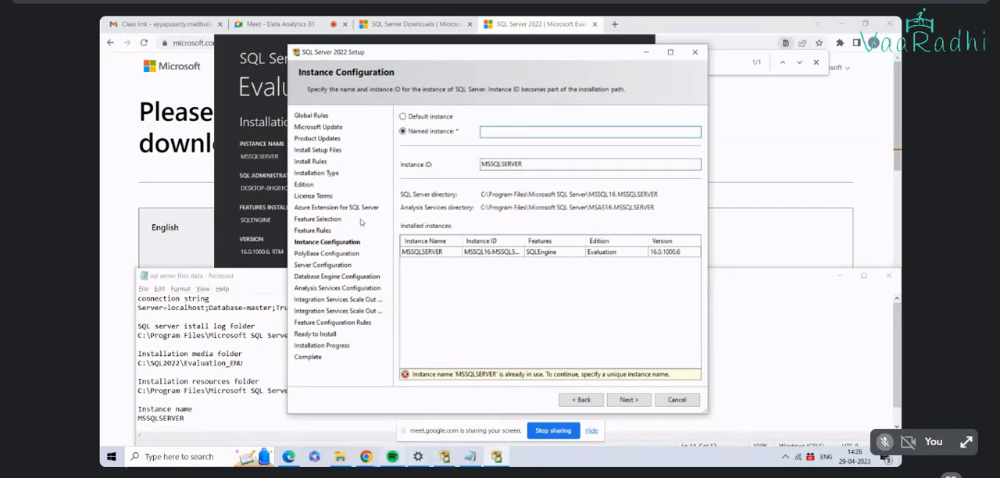
Step: Check the latest in-call message in Google Meet and go back to the SQL Server instance configuration
left_click(277, 24)
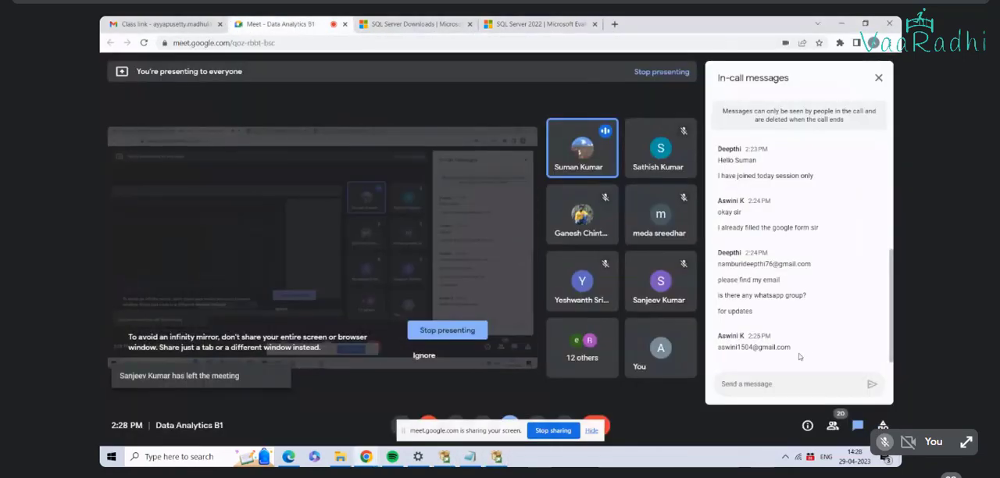
left_click_drag(778, 345, 717, 347)
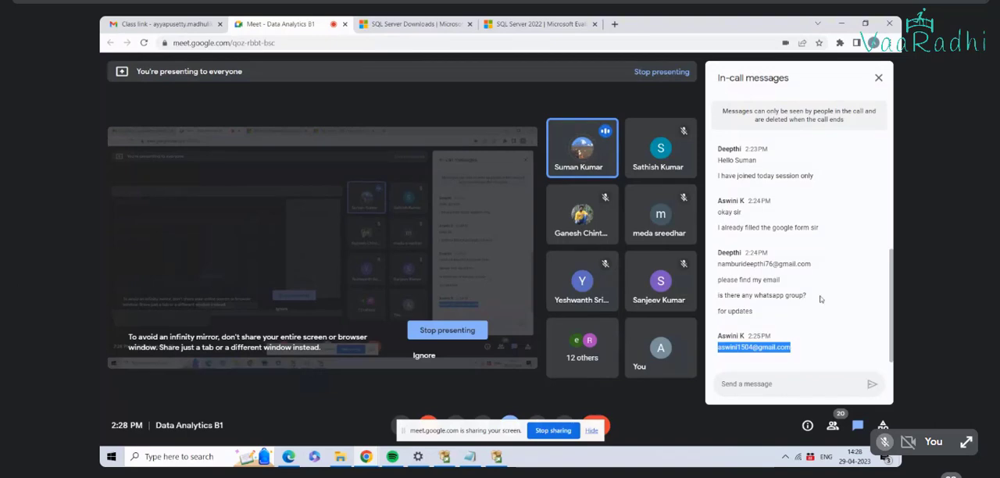
left_click(470, 456)
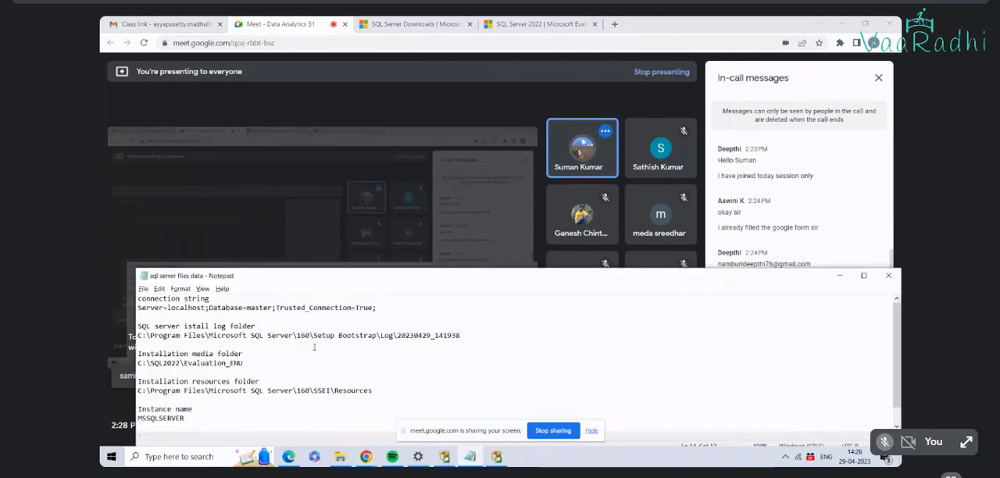
left_click(418, 24)
left_click(509, 23)
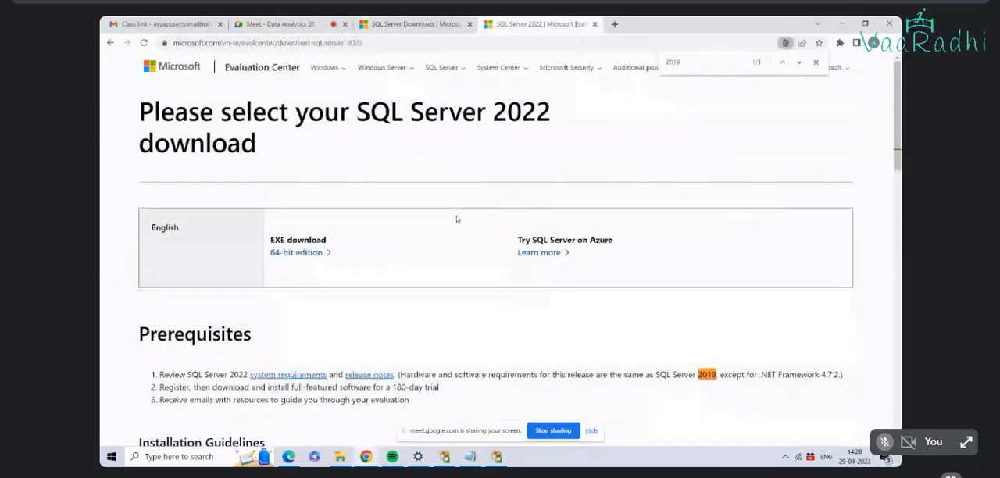
left_click(444, 458)
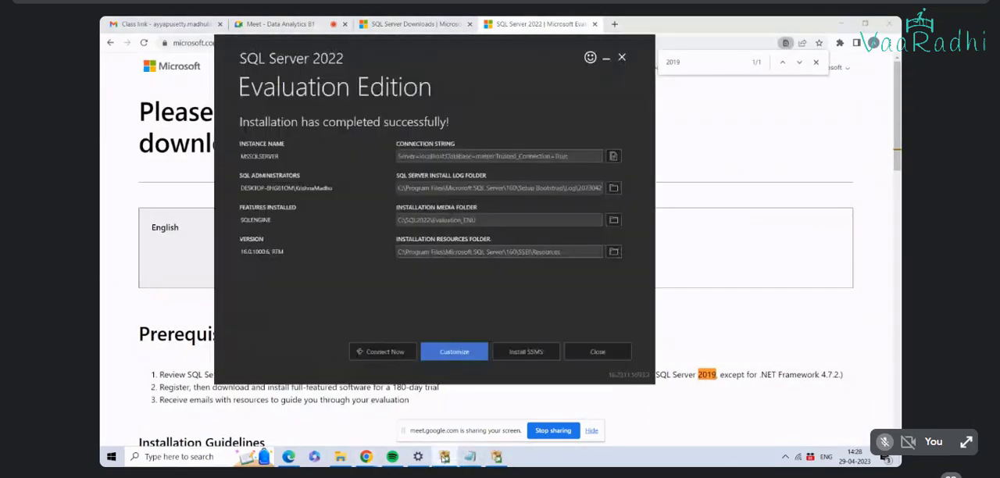
left_click(469, 457)
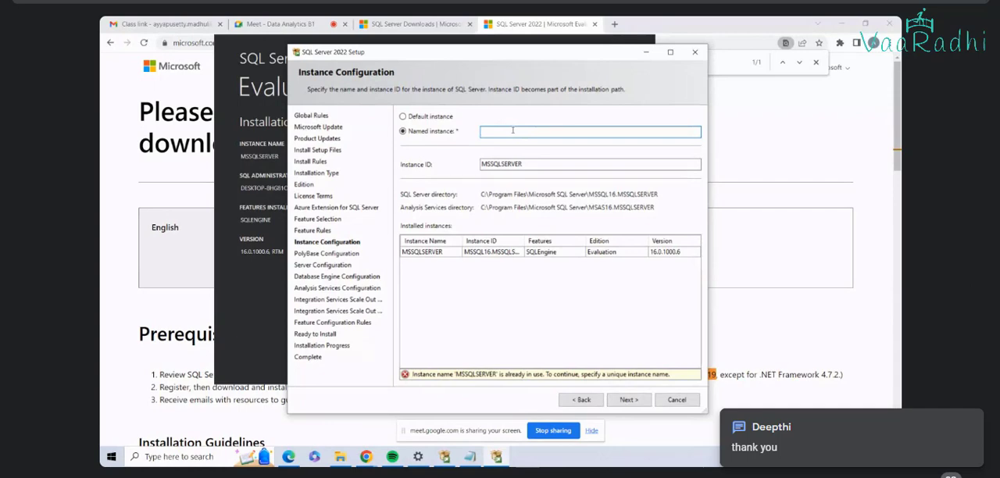
Step: Name the instance MSSQLSERVER and try to continue the setup with it
type("MSSQL SERVER")
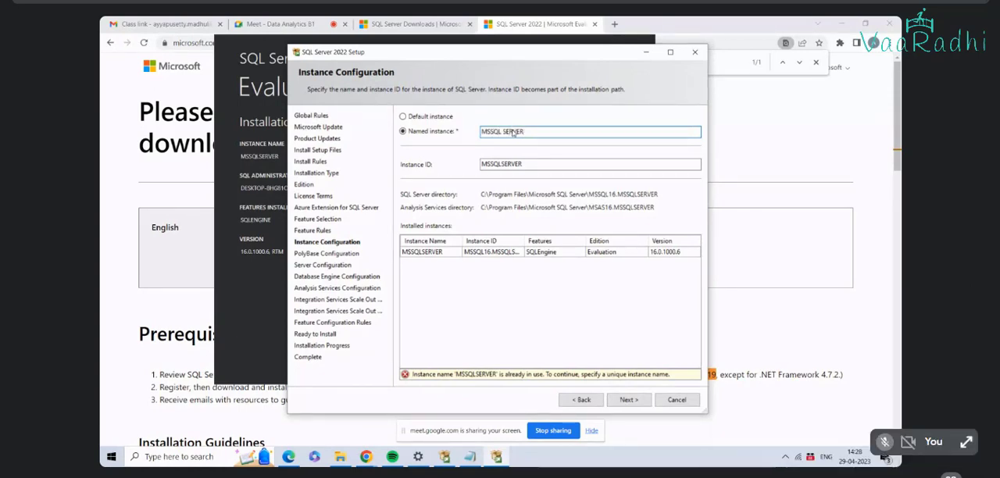
left_click(499, 131)
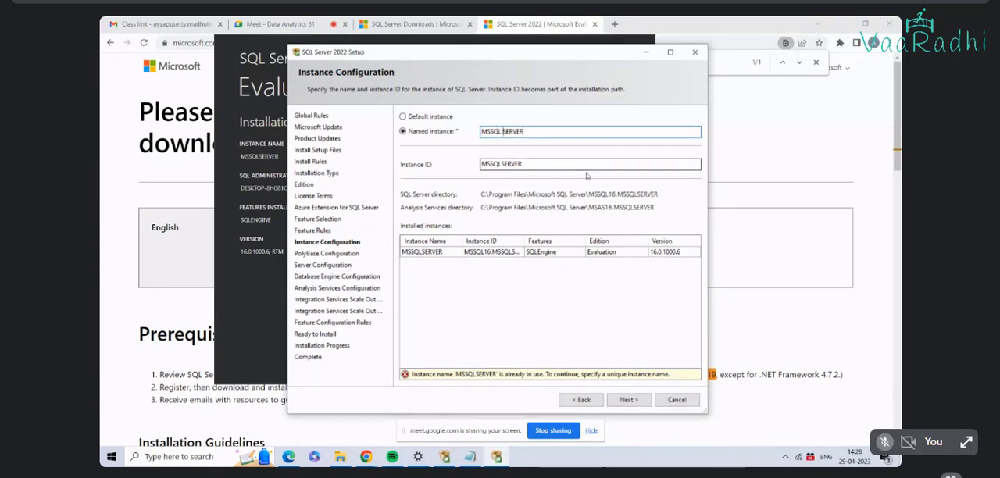
key("BackSpace")
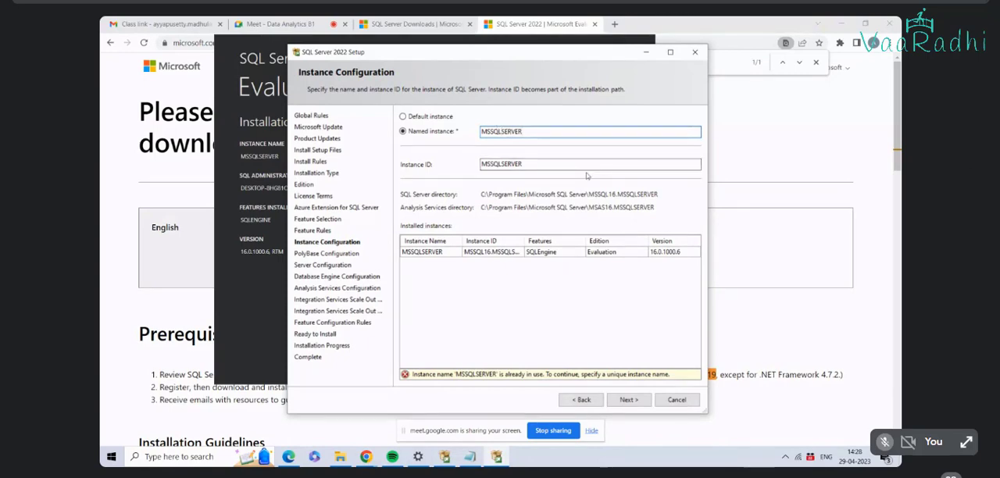
left_click(627, 400)
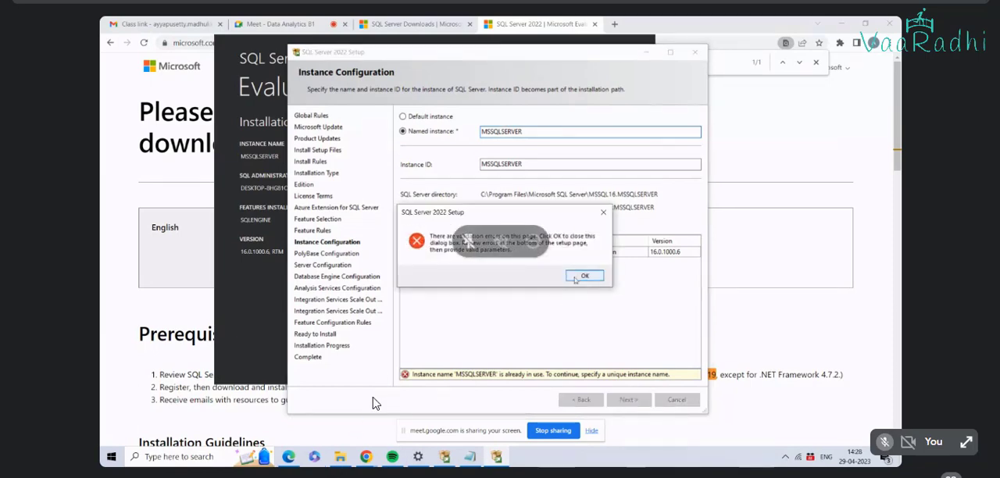
left_click(582, 276)
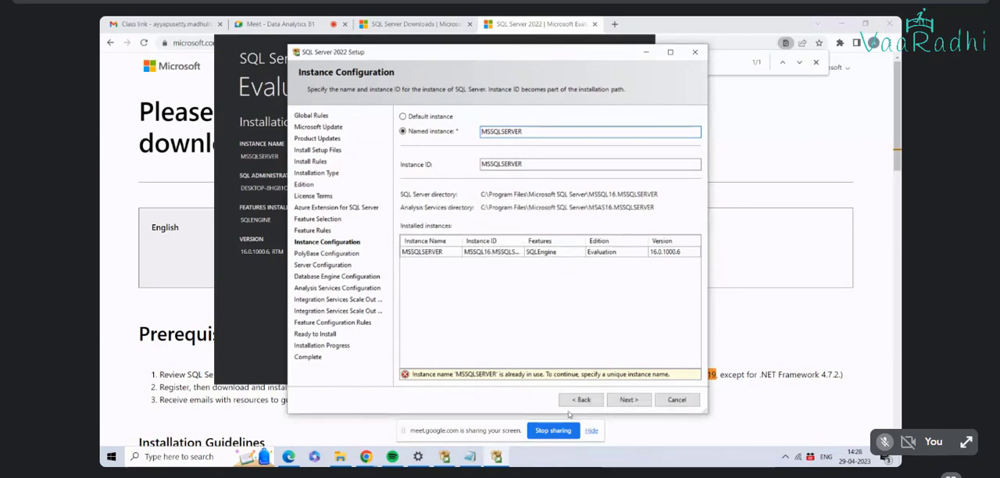
Step: Go back to feature selection, deselect all features, and try to continue without any
left_click(582, 401)
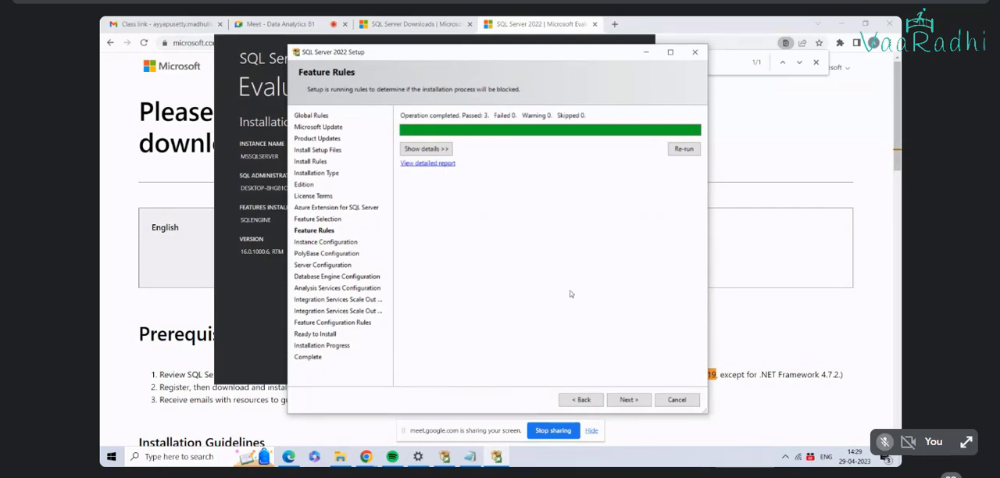
left_click(587, 401)
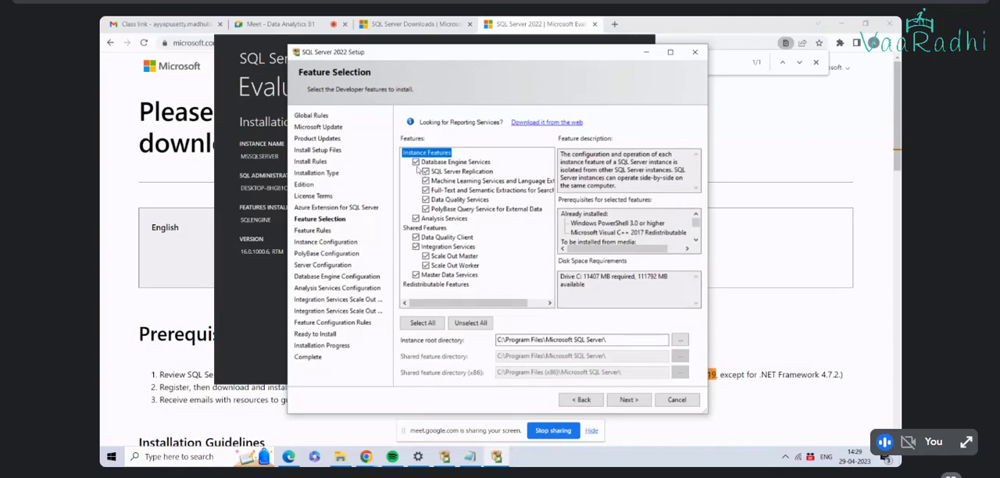
left_click(470, 323)
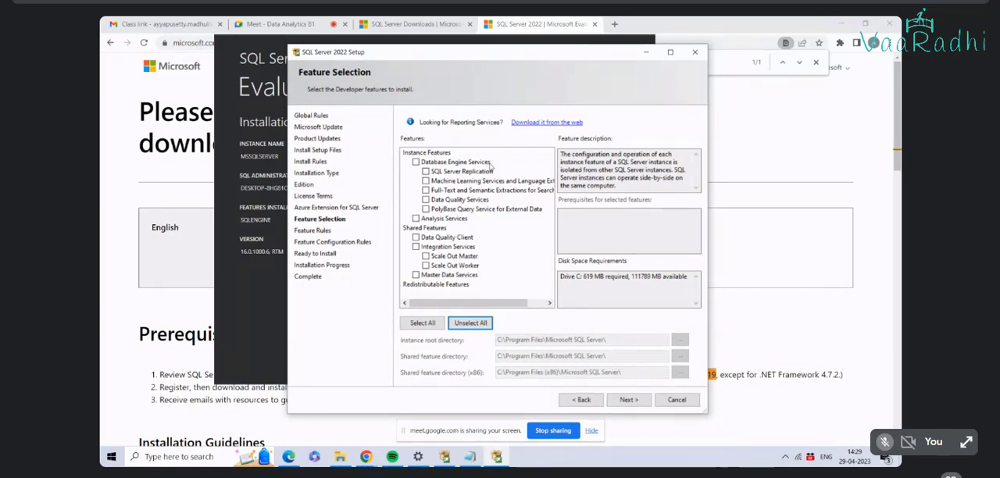
left_click(628, 400)
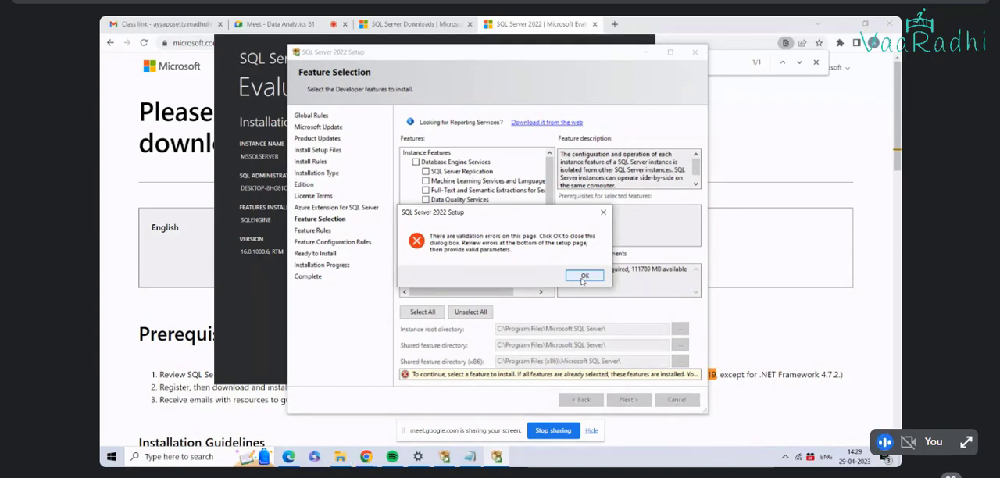
left_click(583, 278)
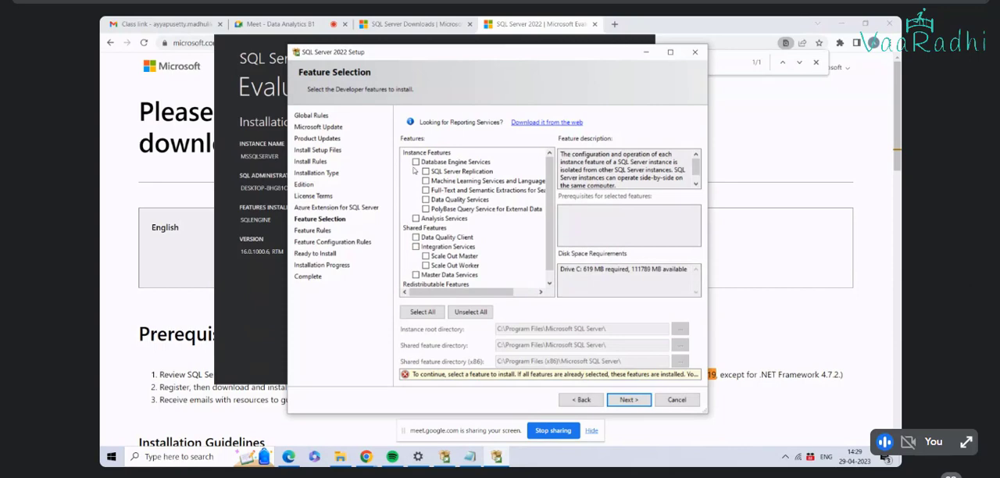
Step: Include only Database Engine Services with SQL Server Replication, plus Analysis Services, as instance features
left_click(416, 163)
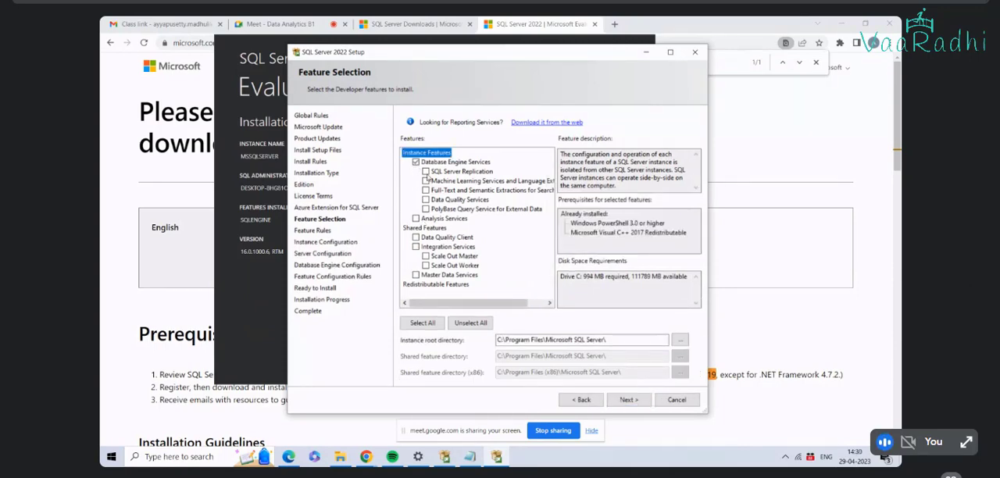
left_click(415, 218)
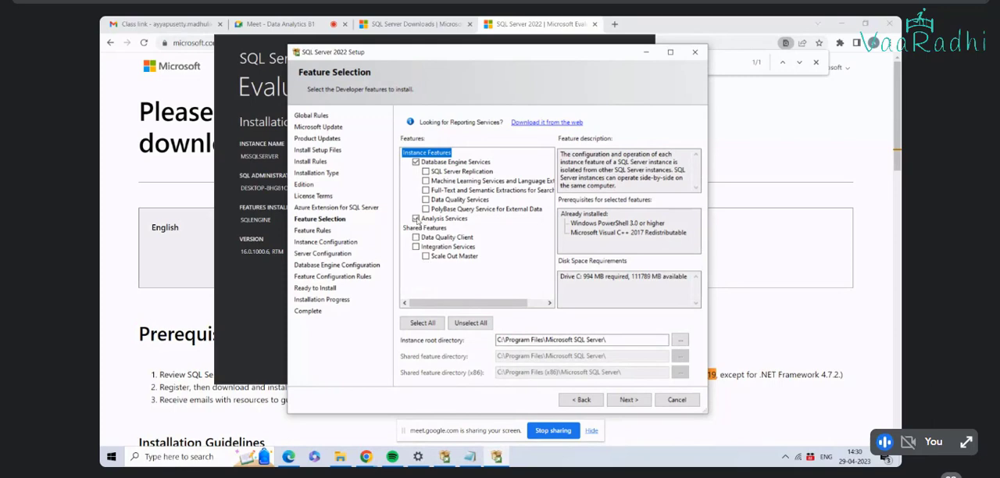
left_click(416, 218)
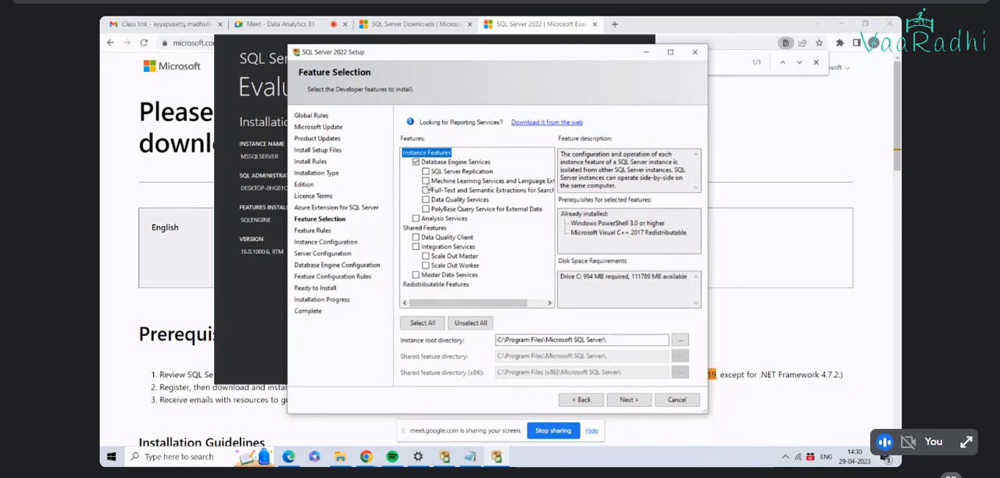
left_click(425, 171)
left_click(425, 190)
left_click(426, 190)
left_click(415, 218)
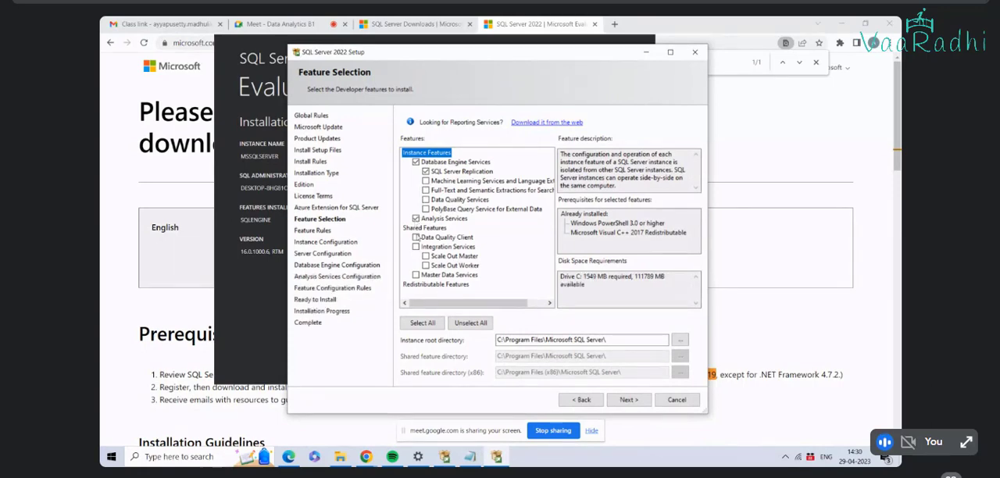
Step: Add Integration Services, Data Quality Client and Data Quality Services, and continue to instance configuration
left_click(415, 238)
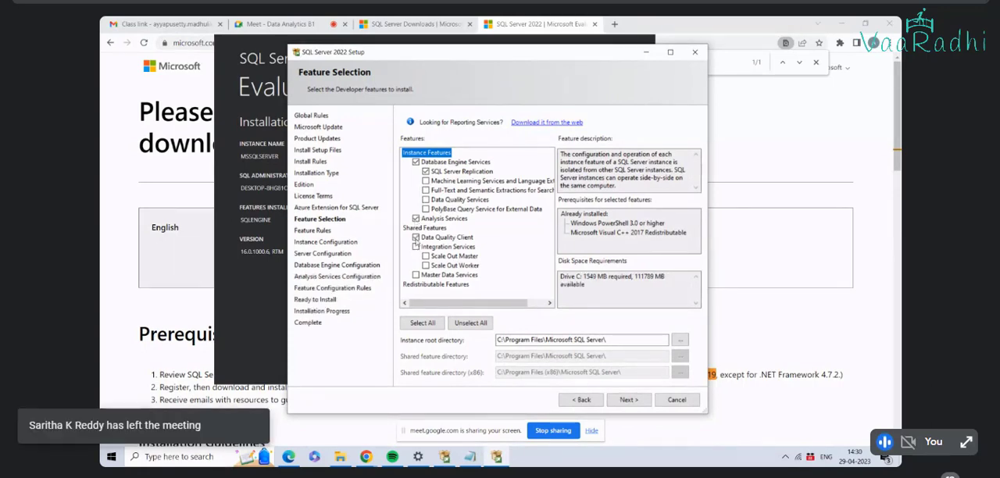
left_click(416, 238)
left_click(415, 247)
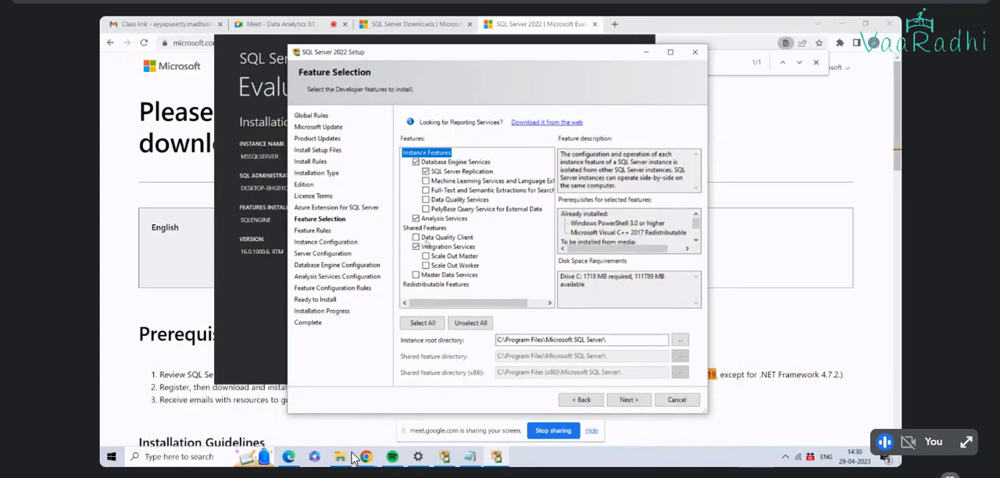
left_click(416, 237)
left_click(426, 200)
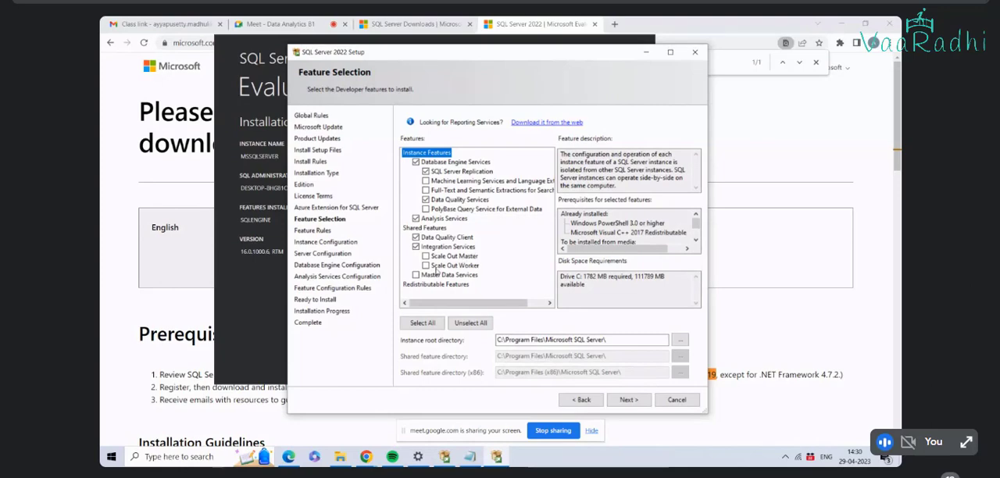
left_click(633, 399)
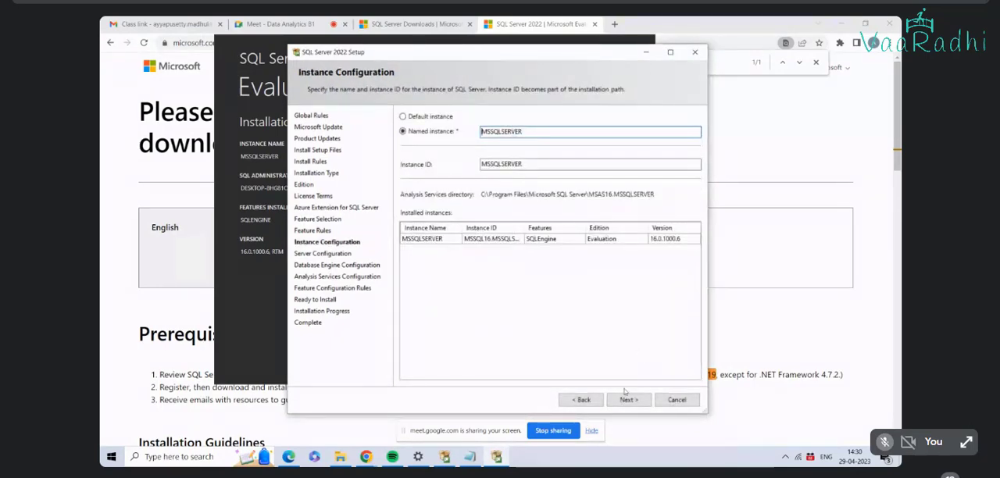
Step: Try to continue with the named instance MSSQLSERVER using the reduced features, and go back to feature selection
left_click(623, 400)
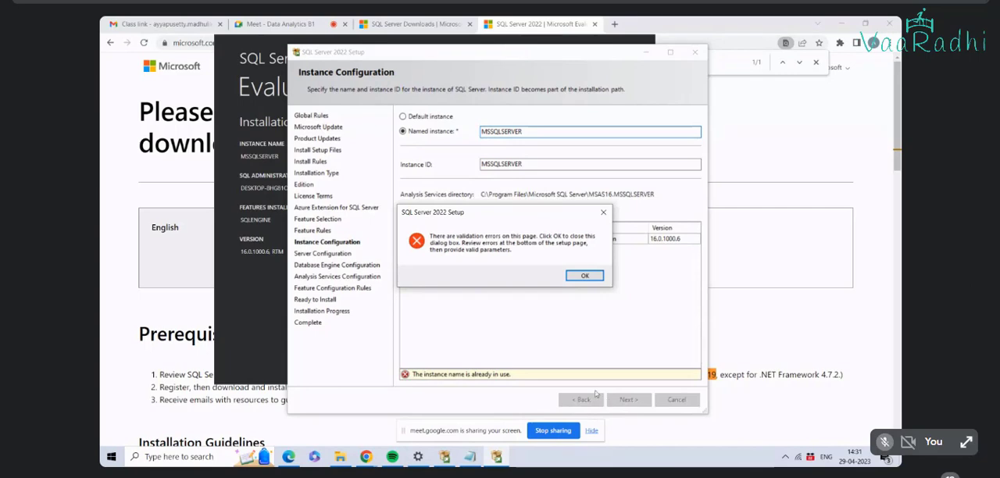
left_click(585, 278)
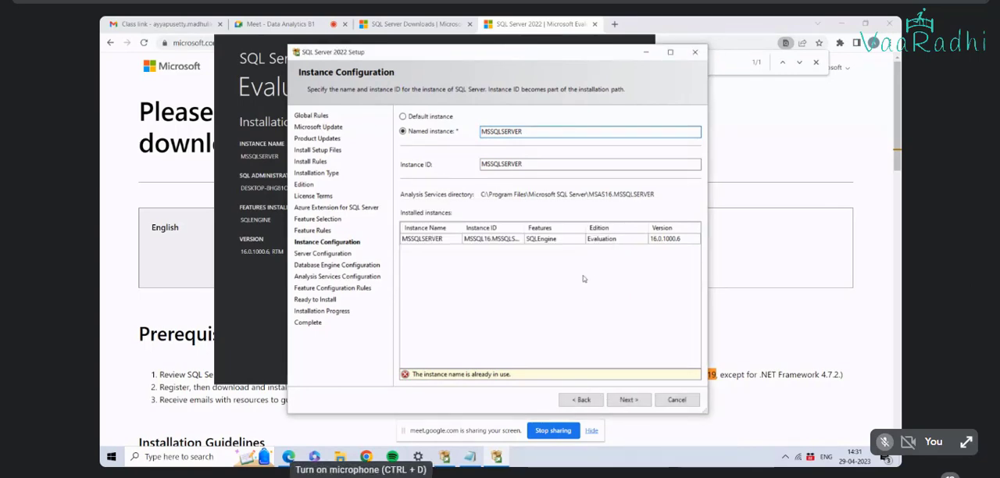
left_click(586, 400)
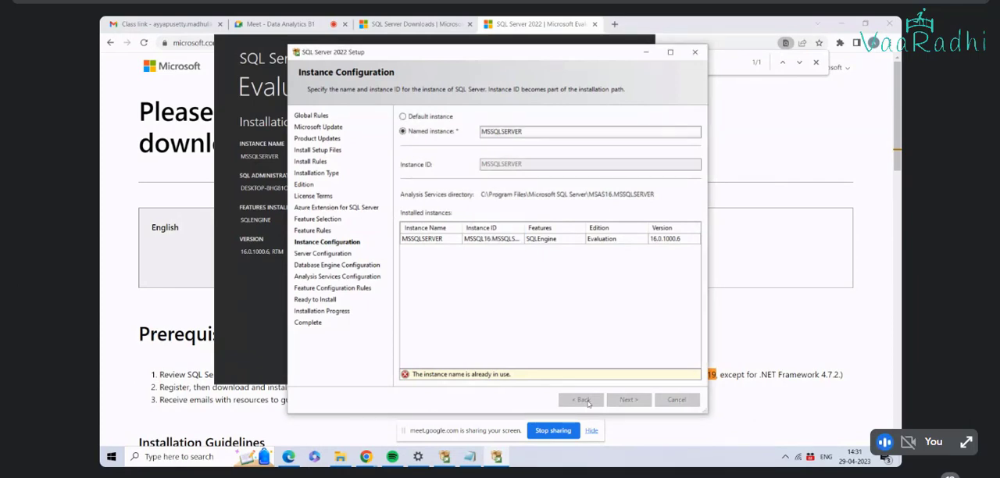
left_click(584, 400)
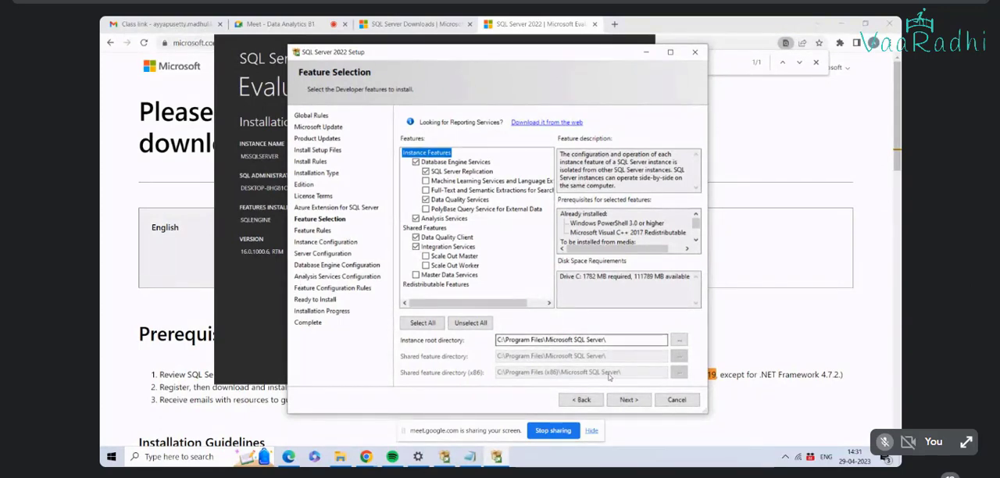
Step: Return to instance configuration with the same features, choose the default instance, and try to continue
left_click(628, 400)
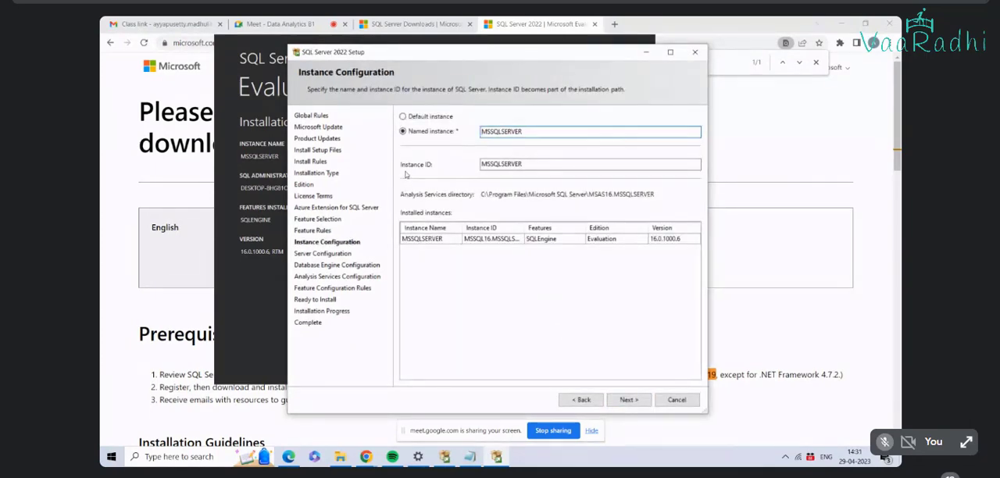
left_click(403, 116)
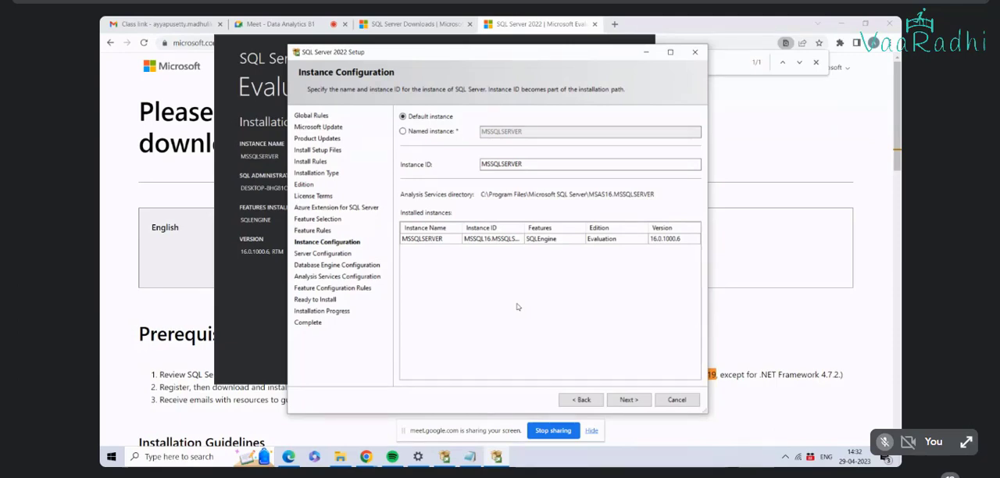
left_click(629, 400)
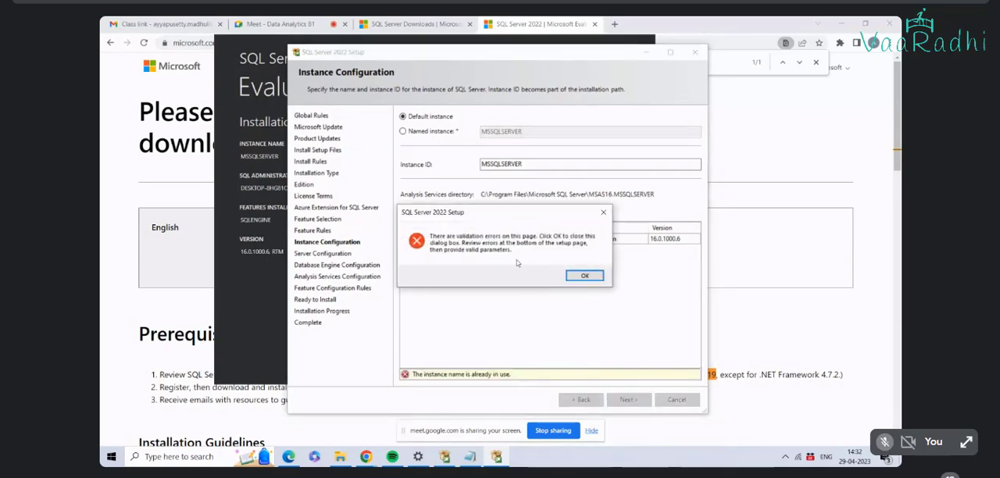
left_click(586, 278)
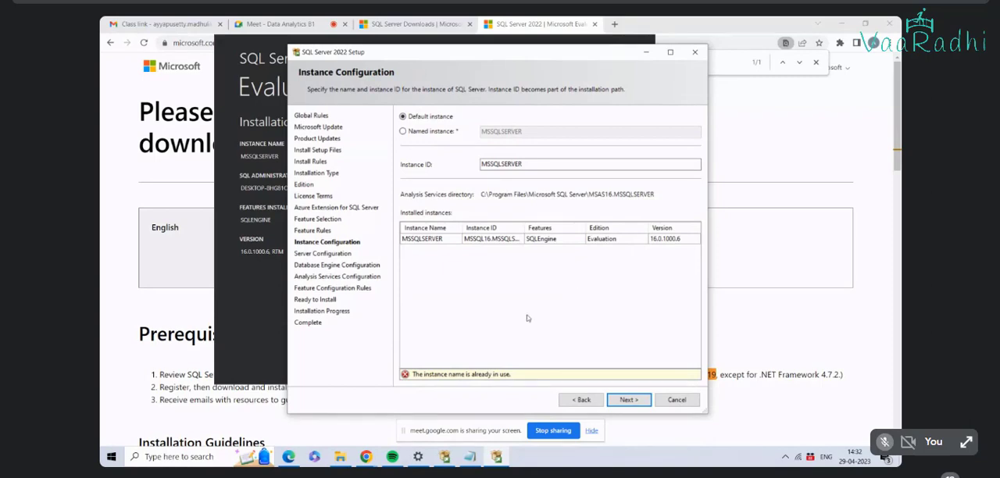
left_click(536, 163)
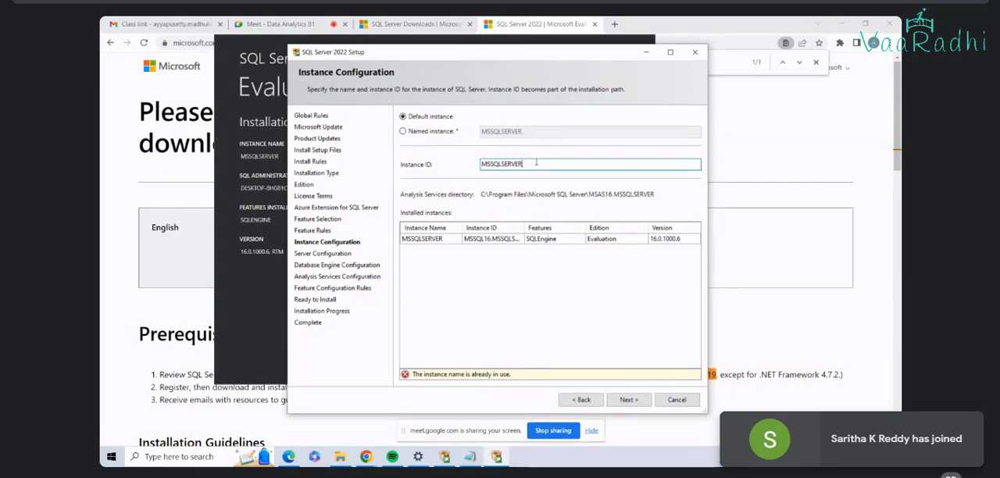
left_click(162, 456)
type("sql ser")
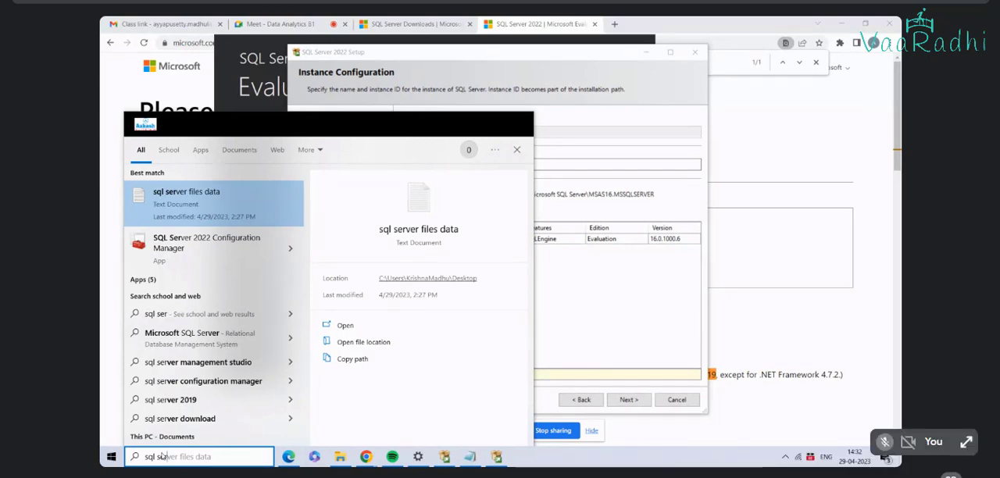
key("BackSpace")
key("BackSpace")
key("BackSpace")
key("BackSpace")
key("BackSpace")
key("BackSpace")
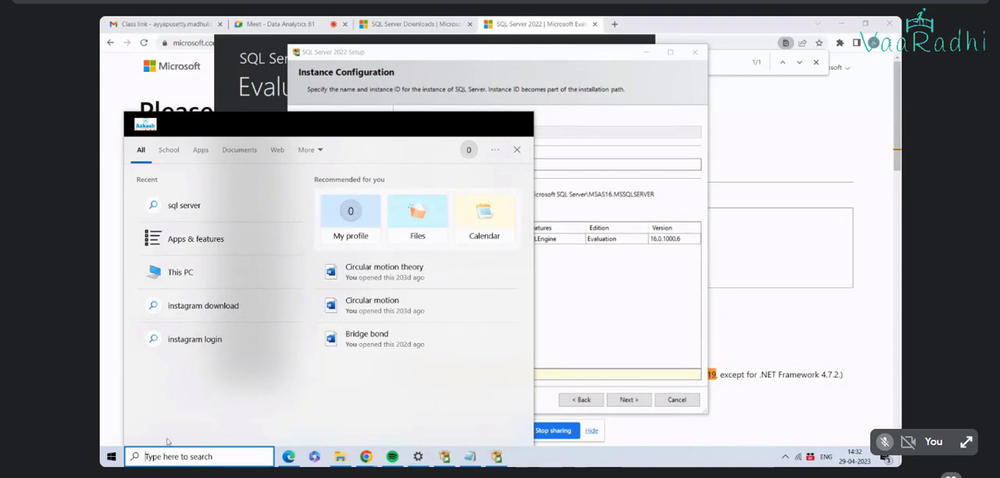
left_click(642, 276)
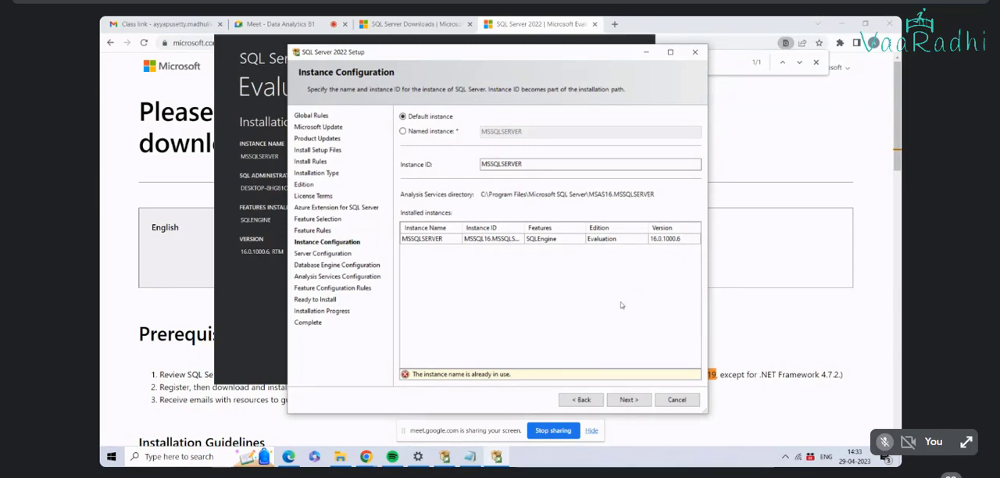
Step: Quit the SQL Server 2022 setup wizard and connect to the installed instance in a SQLCMD window
left_click(676, 399)
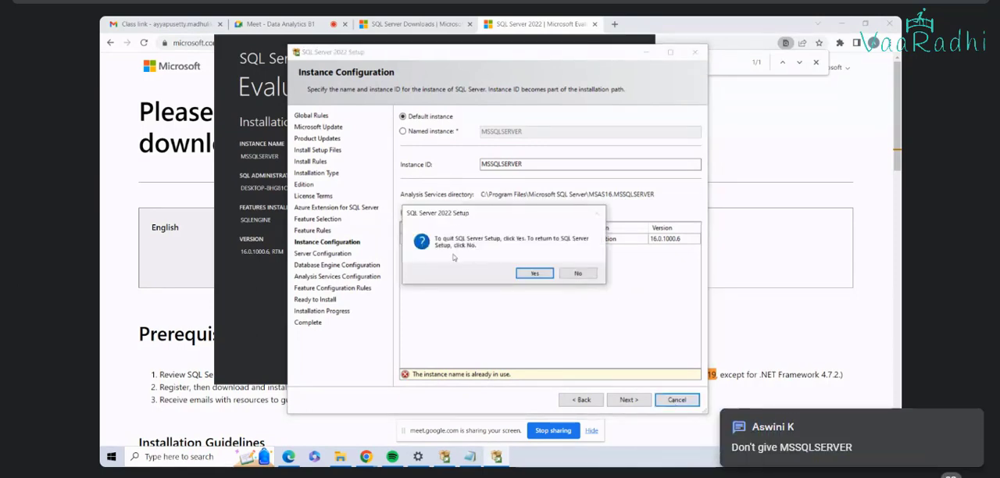
left_click(534, 274)
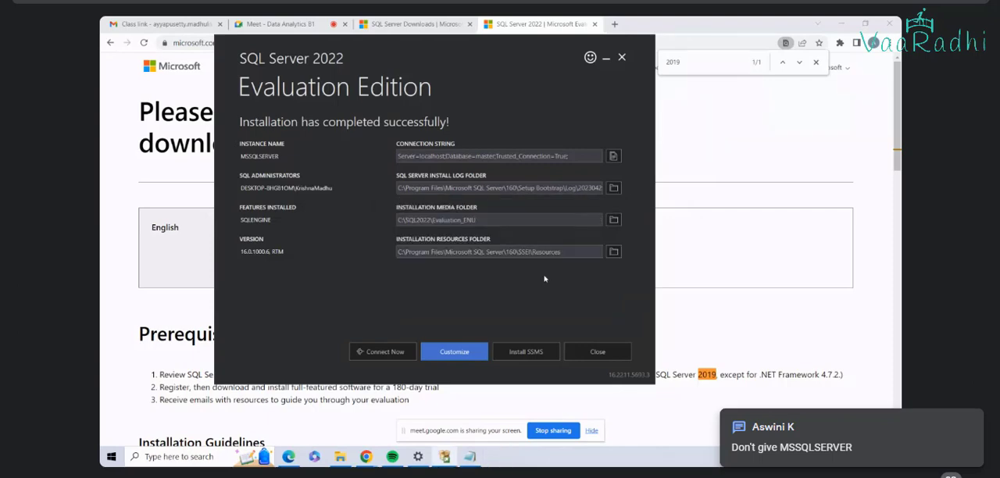
left_click(384, 351)
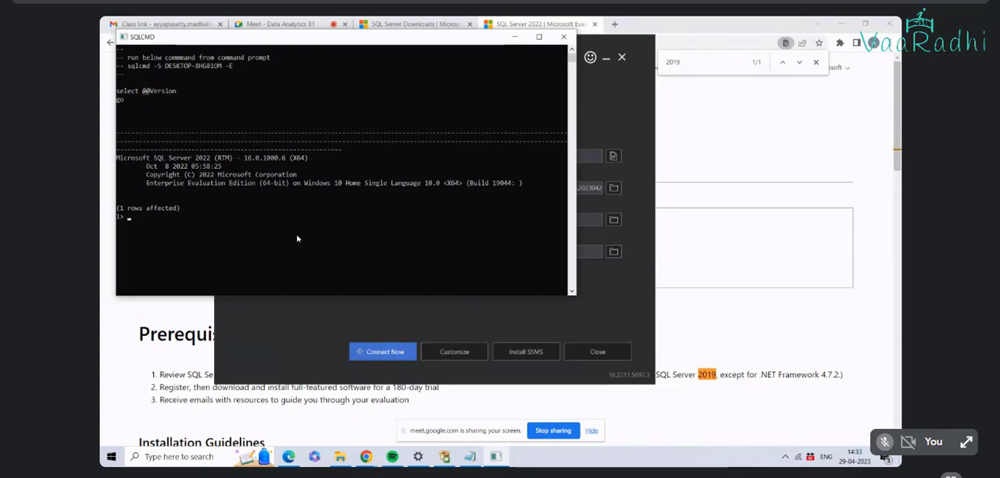
left_click_drag(237, 68, 130, 71)
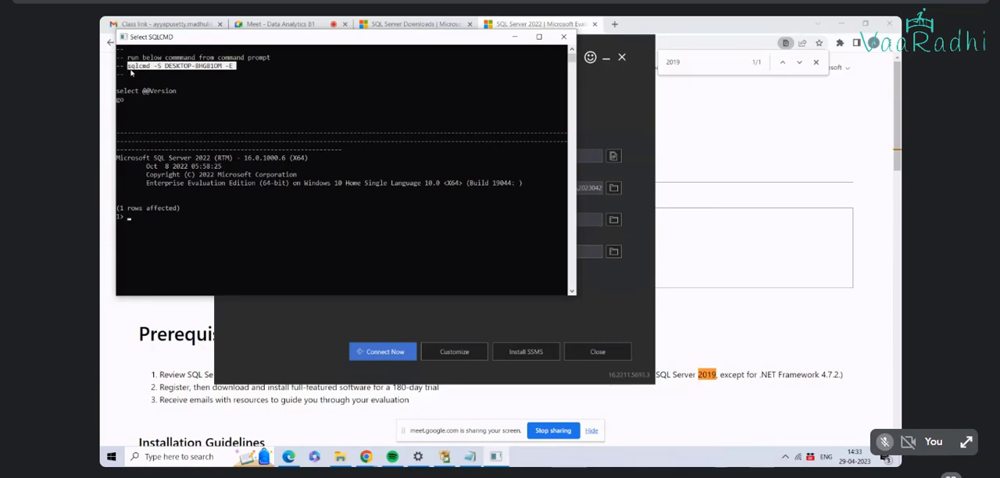
left_click(205, 91)
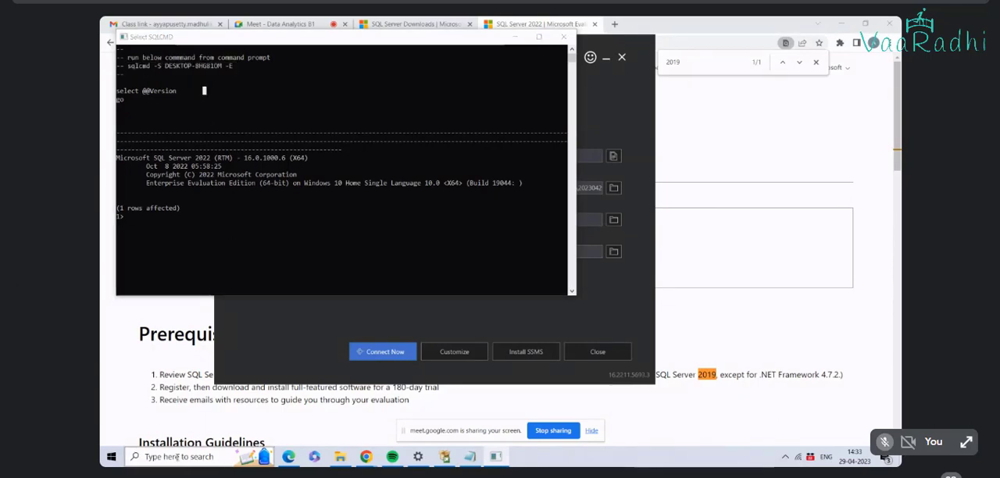
Step: Open a Command Prompt beside the SQLCMD window and run the hostname command
left_click(178, 457)
type("cmd")
key("Return")
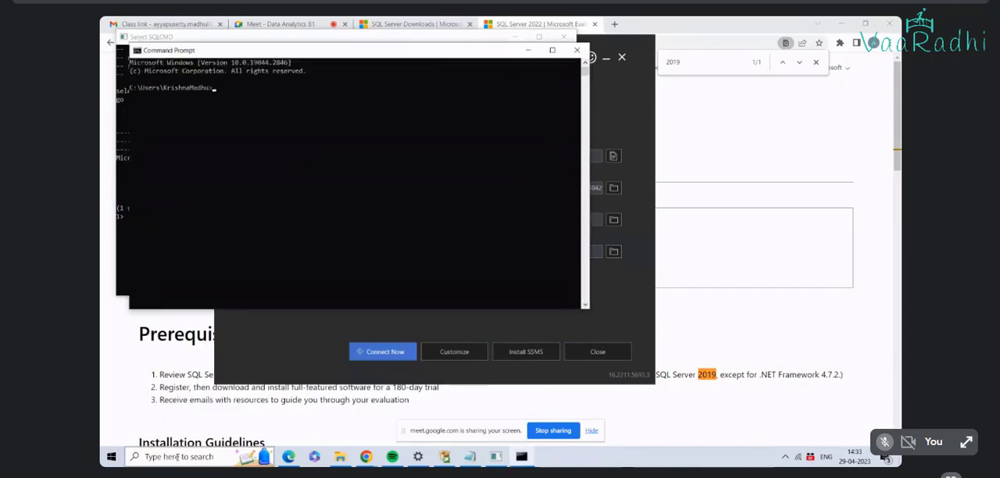
left_click_drag(296, 51, 492, 127)
type("hostname")
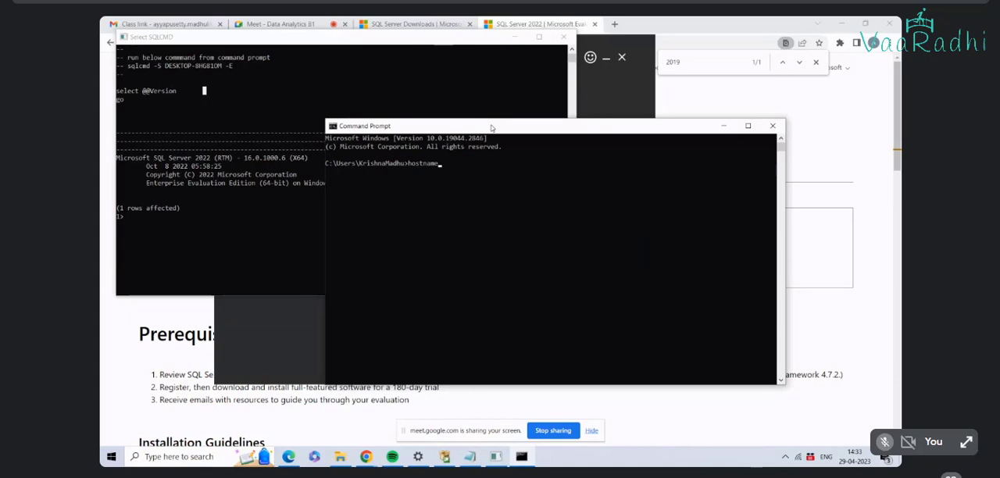
key("Return")
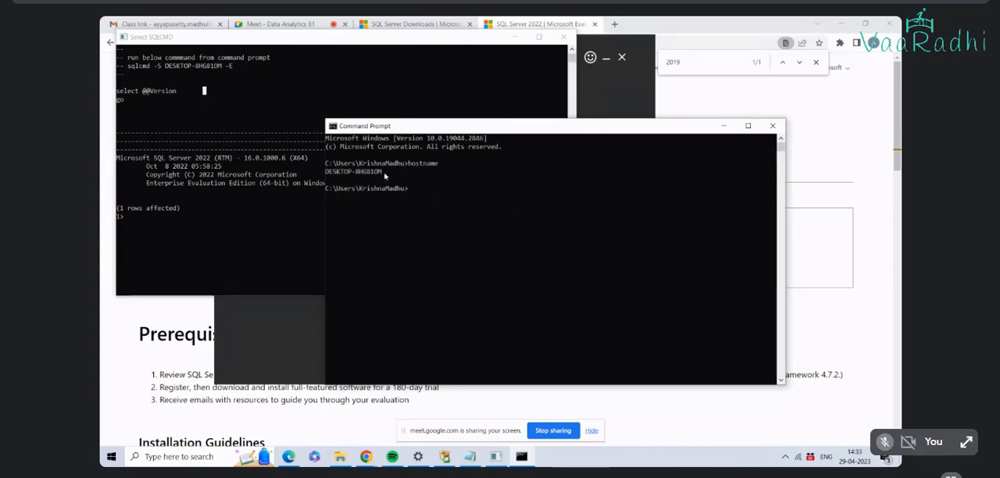
Step: Copy the returned host name into the "sql server files data" Notepad file, on a separate line below the instance name
left_click_drag(384, 176, 325, 172)
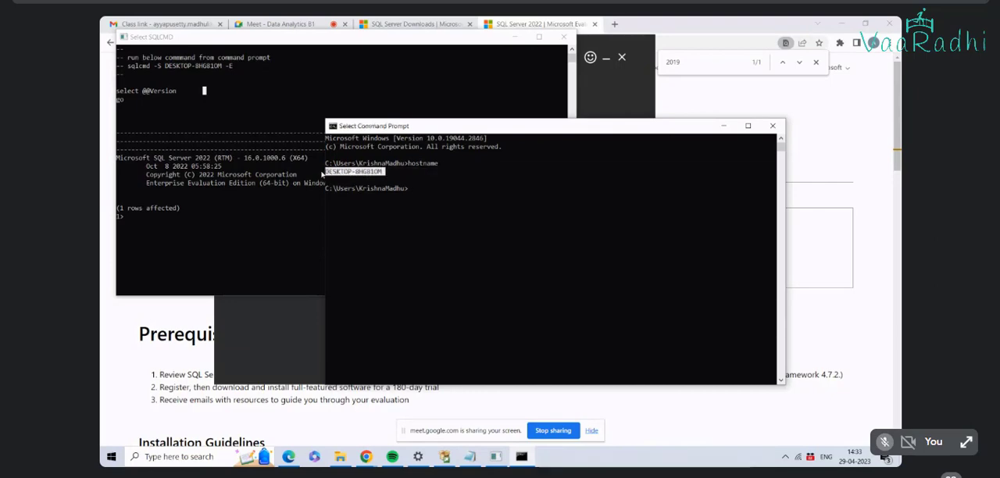
key("ctrl+c")
left_click(470, 455)
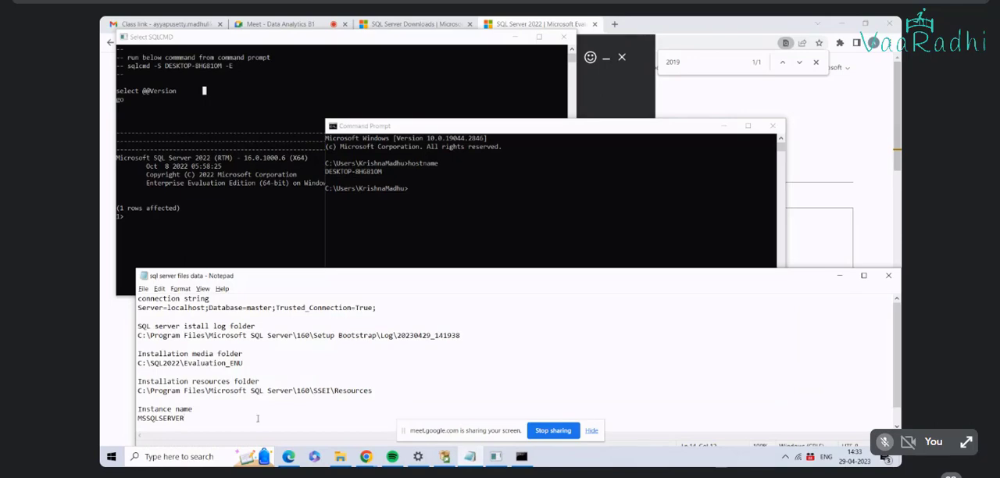
key("Return")
key("Return")
key("ctrl+v")
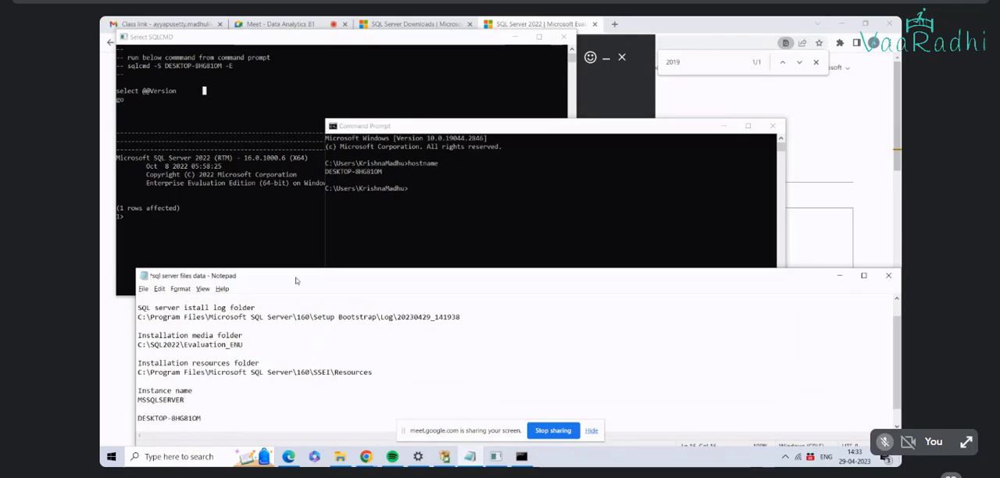
Step: Return to the SQL Server 2022 completion window and launch the customized setup again
left_click(413, 185)
left_click(638, 84)
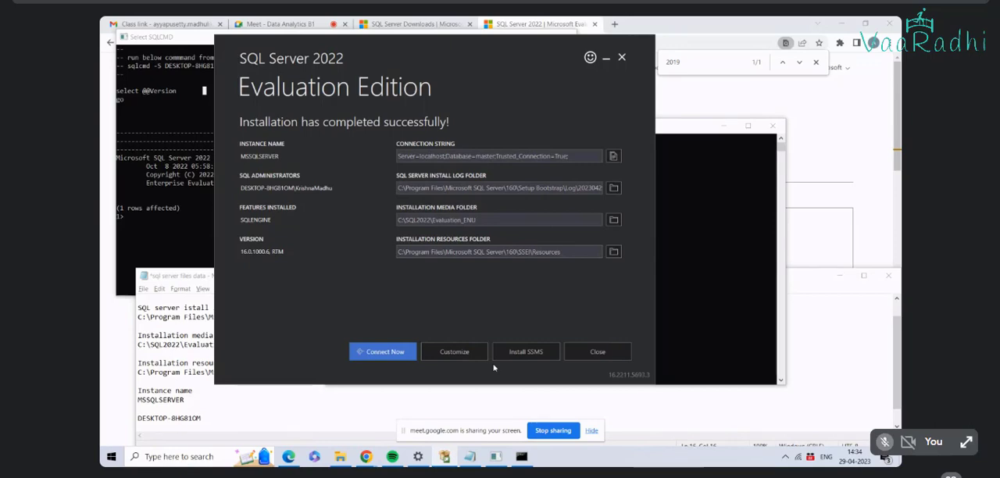
left_click(470, 356)
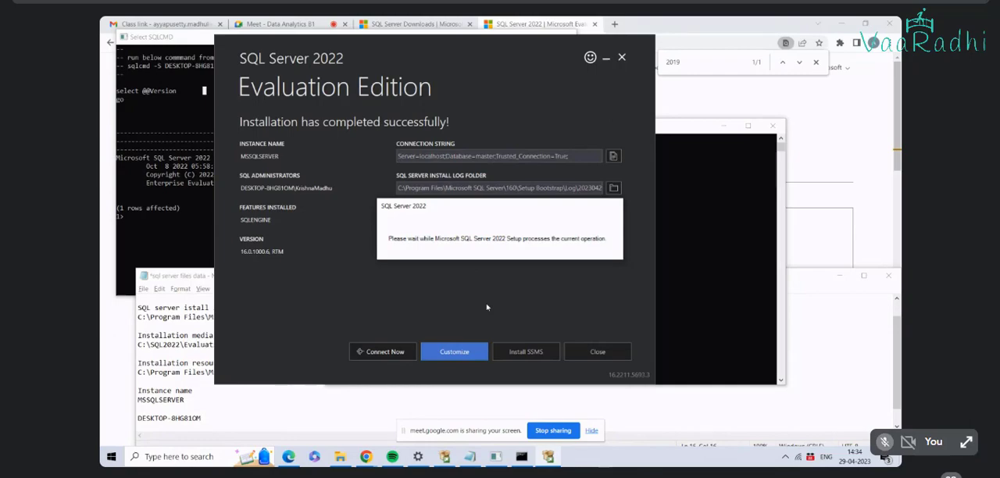
Step: Read the meeting's in-call messages about the instance name and close them
left_click(953, 474)
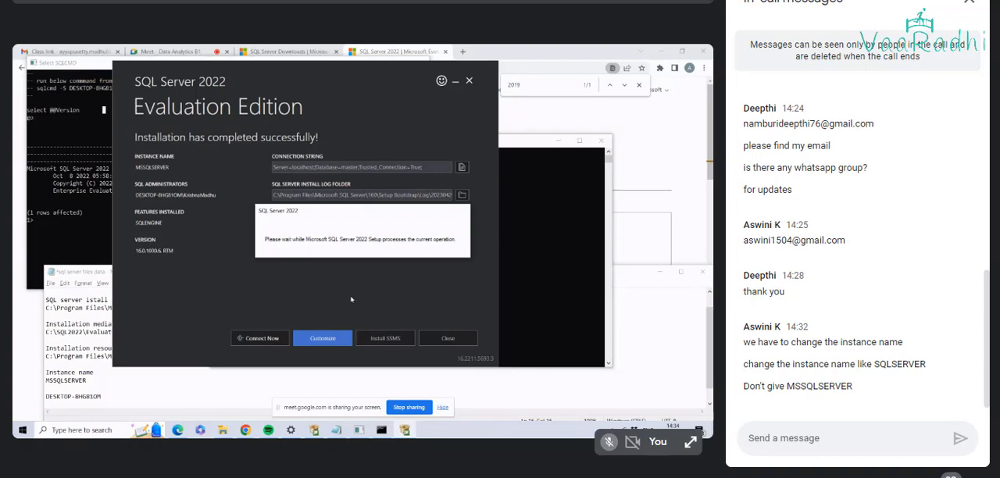
key("Escape")
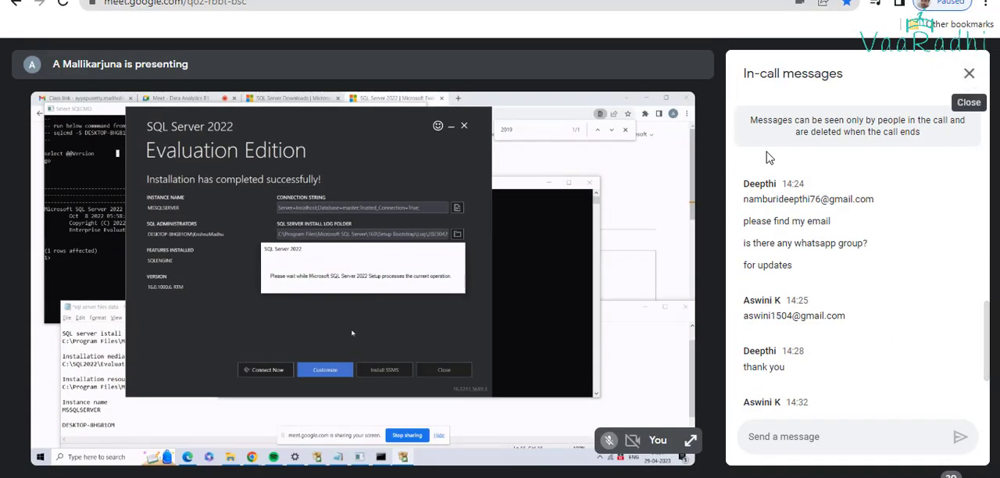
double_click(685, 223)
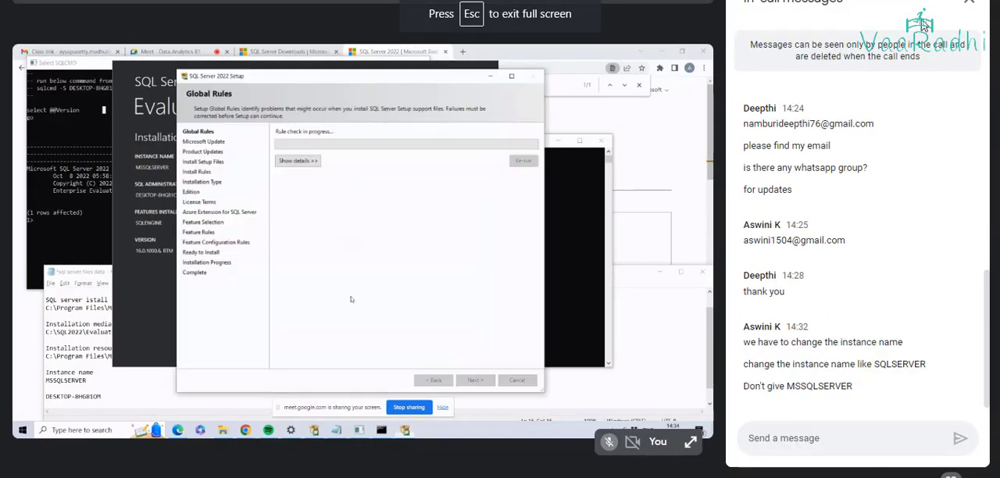
left_click(971, 5)
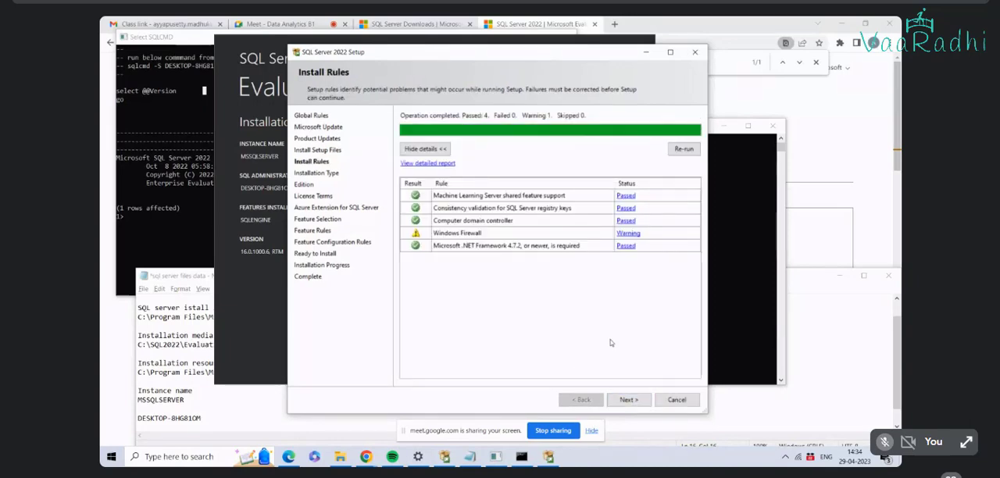
Step: Choose to add features to the existing instance MSSQLSERVER, and exclude the Azure Extension for SQL Server
left_click(631, 401)
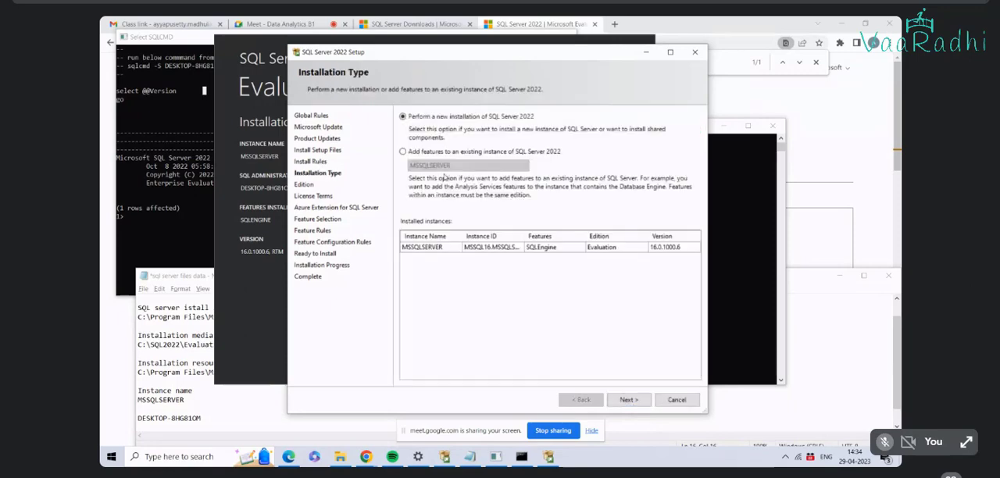
left_click(631, 400)
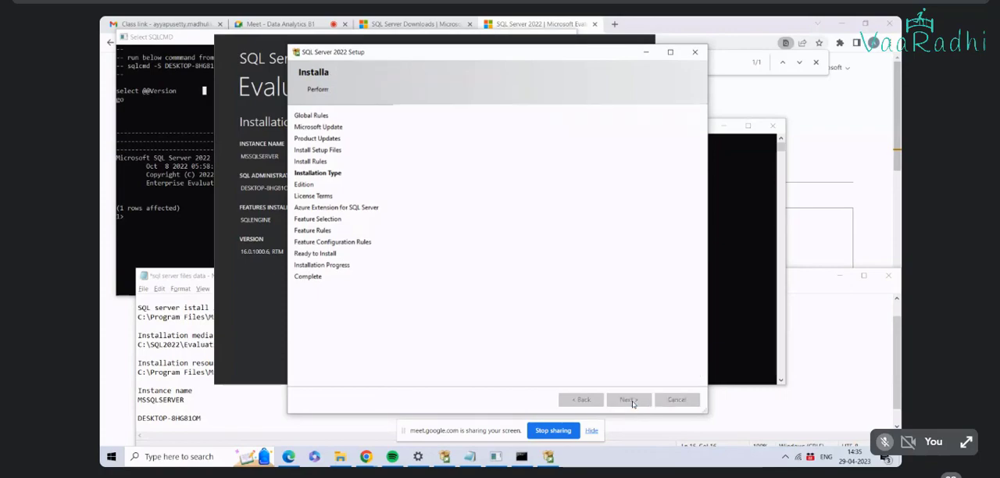
left_click(587, 400)
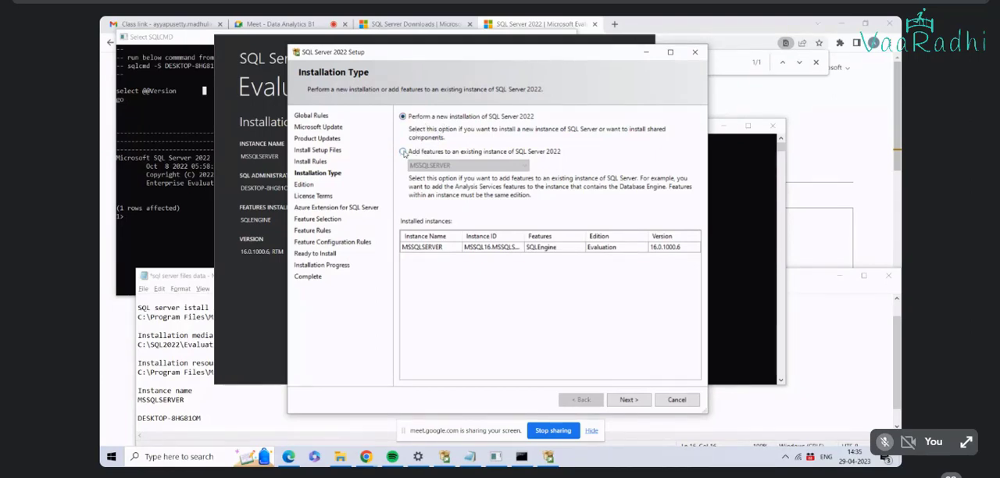
left_click(403, 152)
left_click(525, 166)
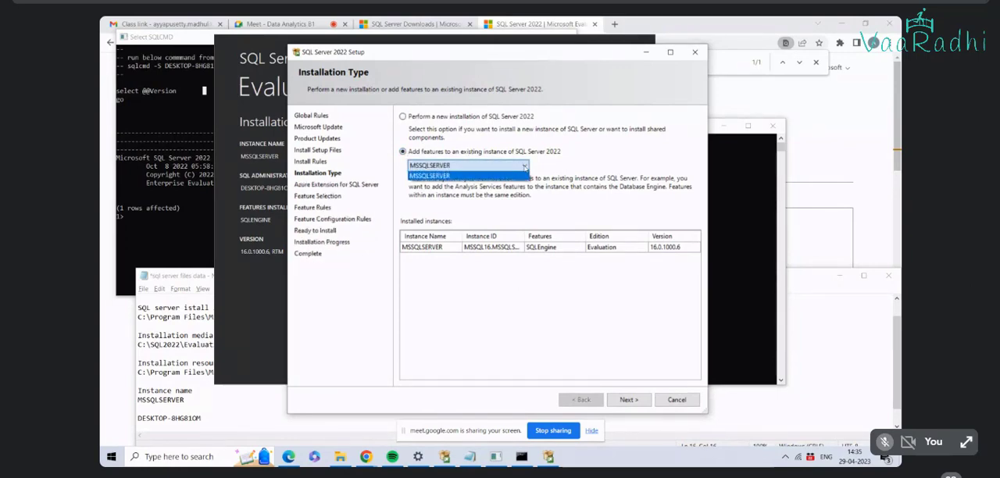
left_click(516, 175)
left_click(629, 400)
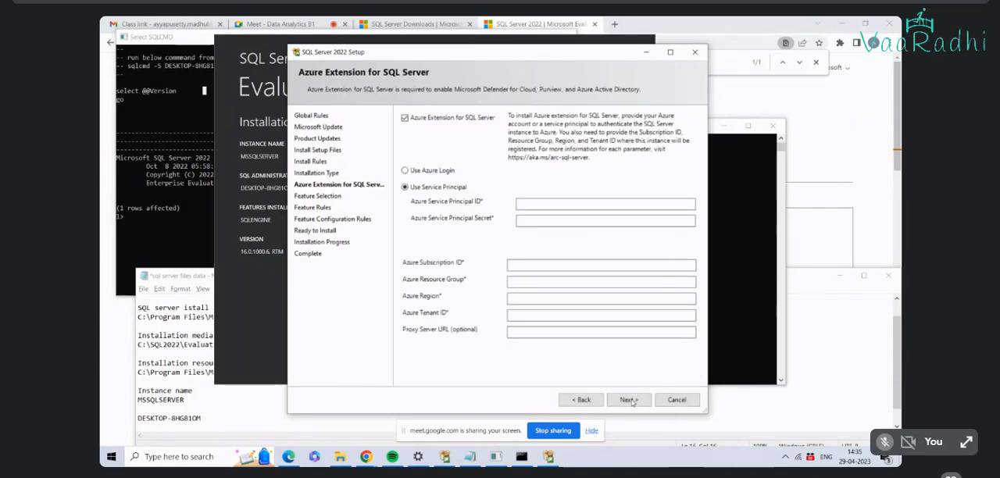
left_click(415, 120)
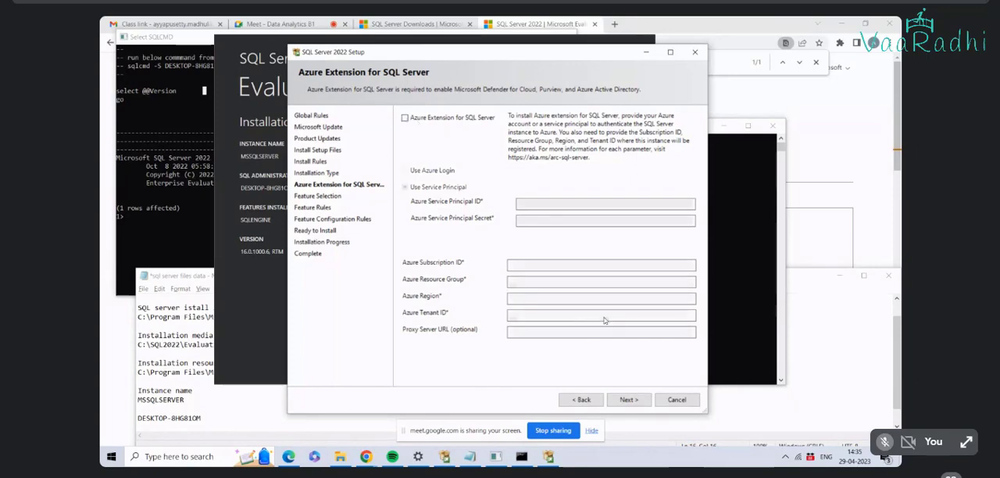
left_click(629, 400)
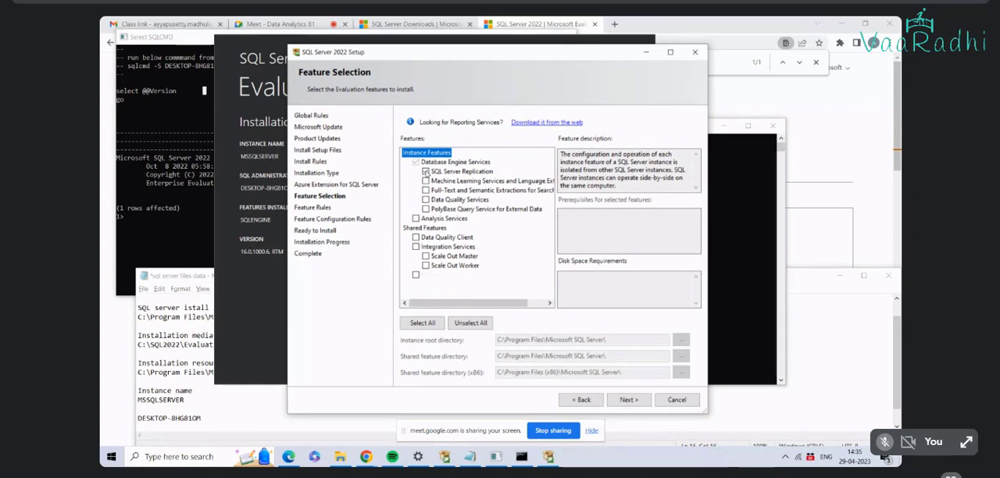
Step: Try to continue from feature selection without any additional feature selected
left_click(426, 171)
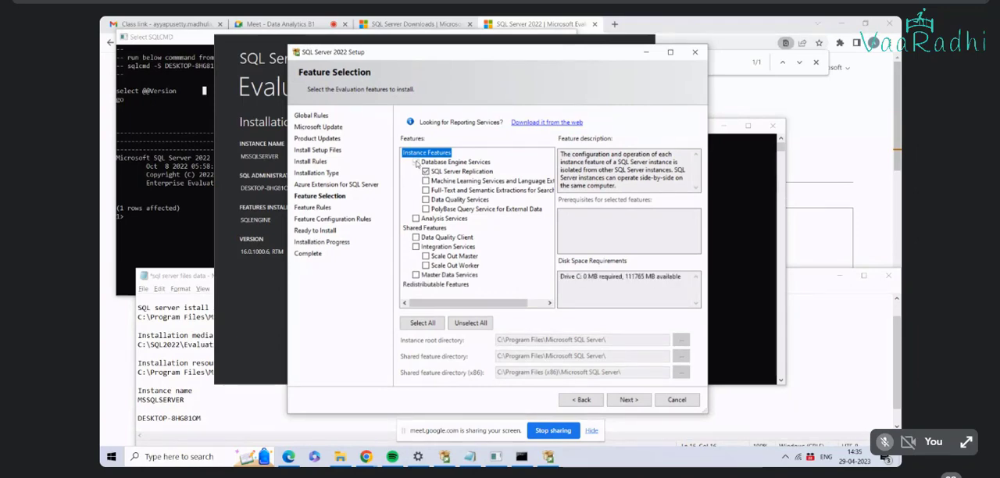
left_click(426, 171)
left_click(633, 400)
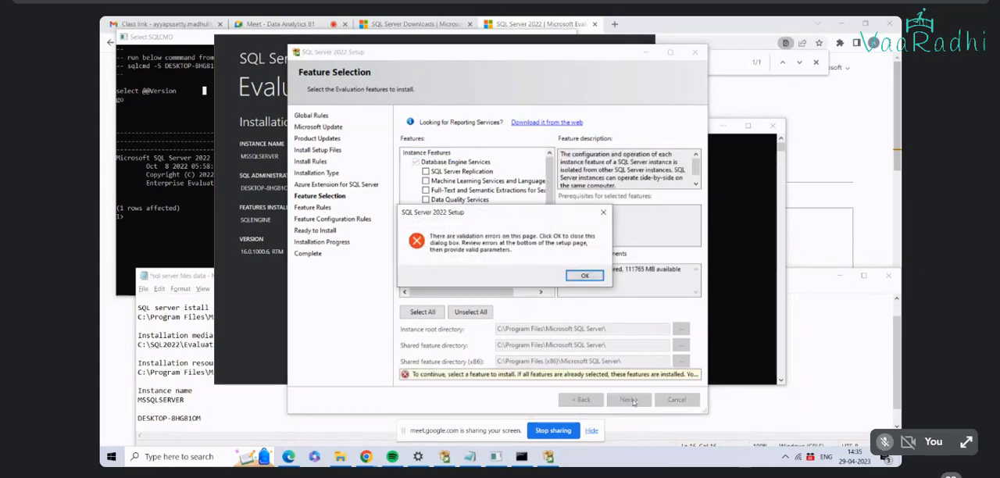
left_click(584, 276)
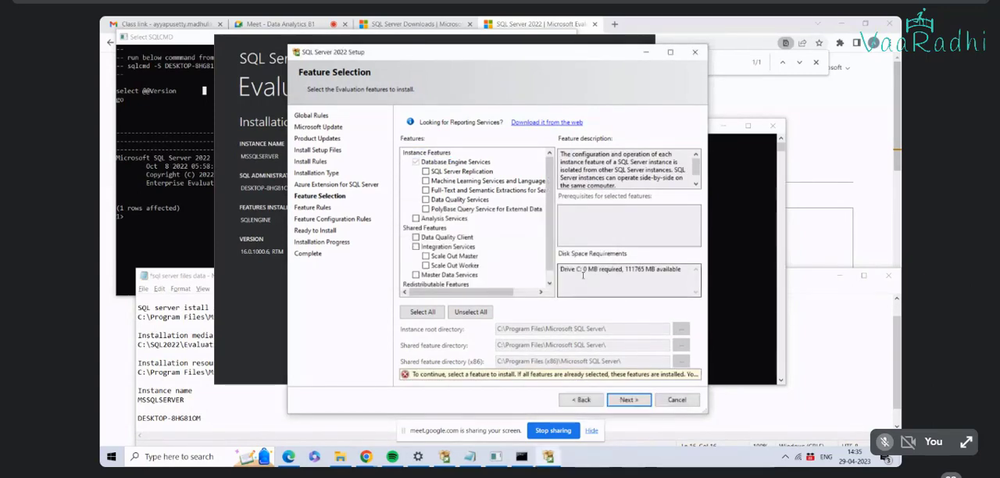
left_click(629, 400)
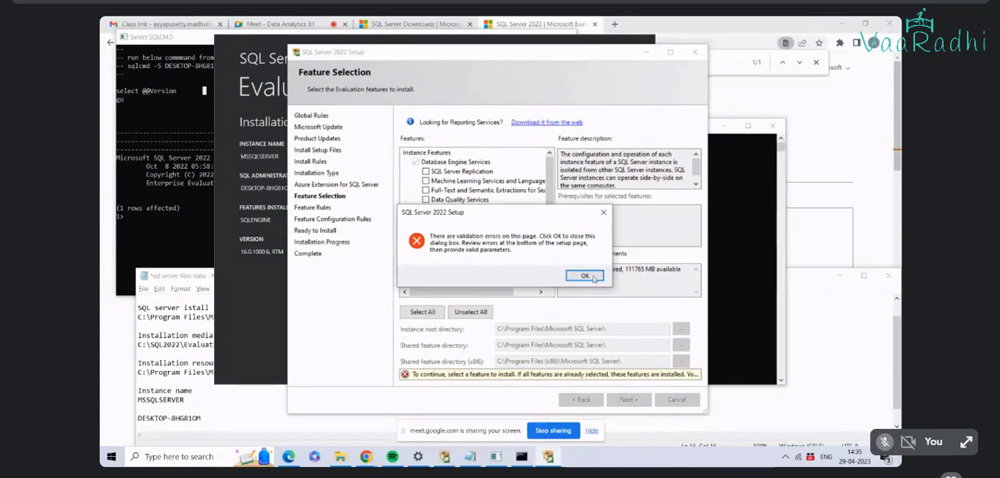
left_click(584, 275)
Step: Add SQL Server Replication, Data Quality Services and Integration Services, and continue to server configuration
left_click(425, 171)
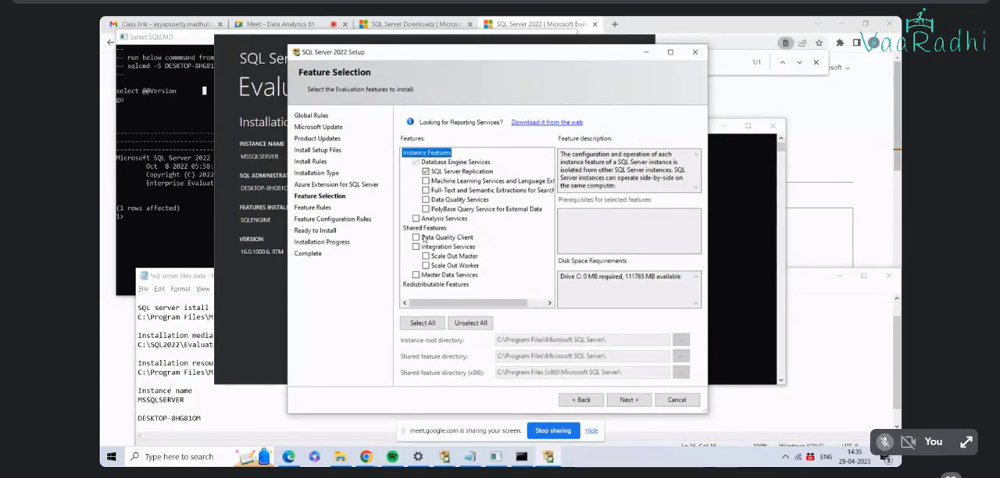
left_click(424, 199)
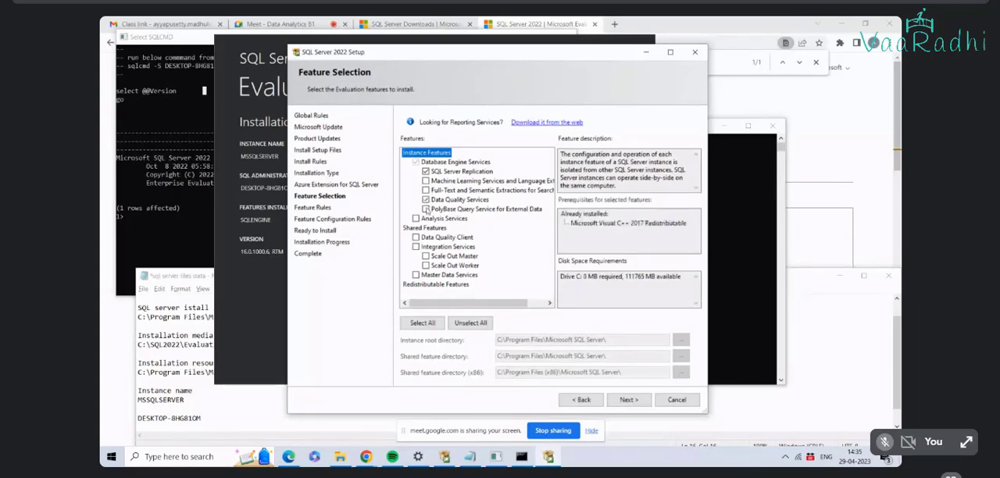
left_click(415, 246)
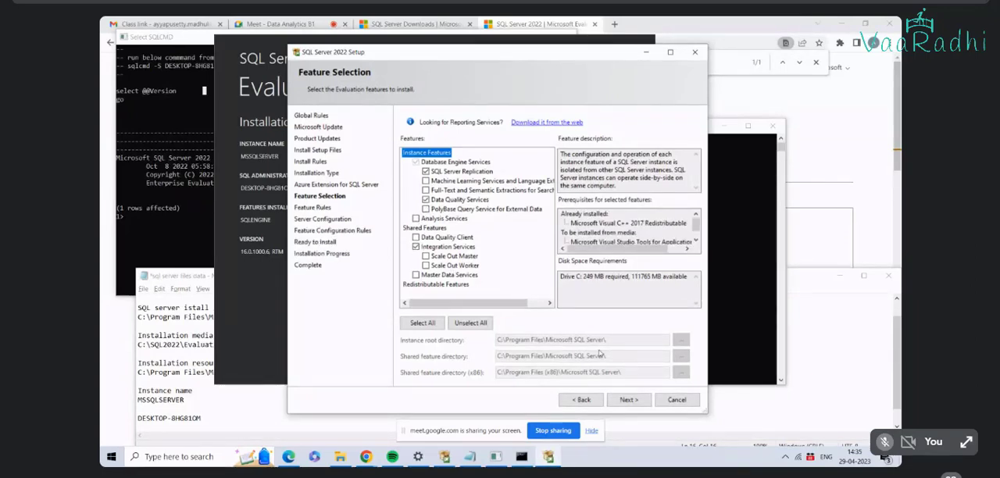
left_click(629, 399)
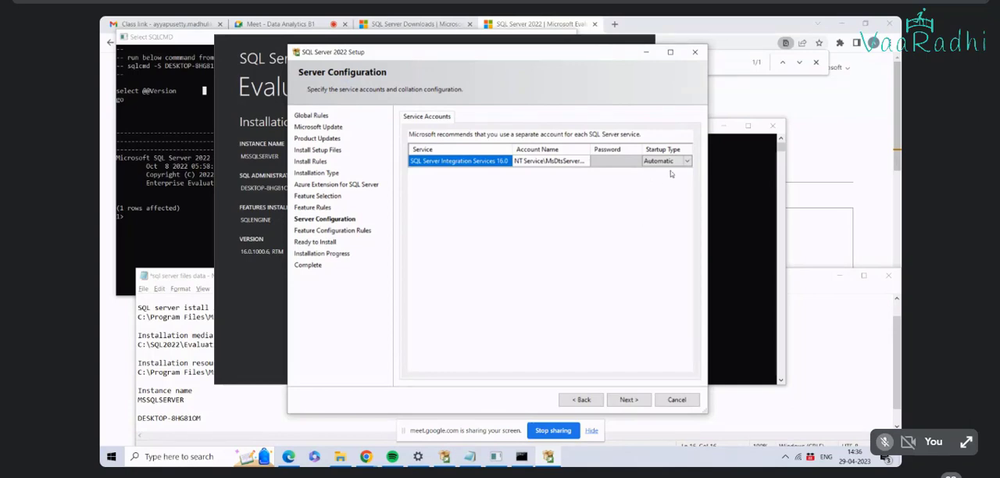
Step: Accept the Integration Services account with Automatic startup and start installing the selected features
left_click(620, 164)
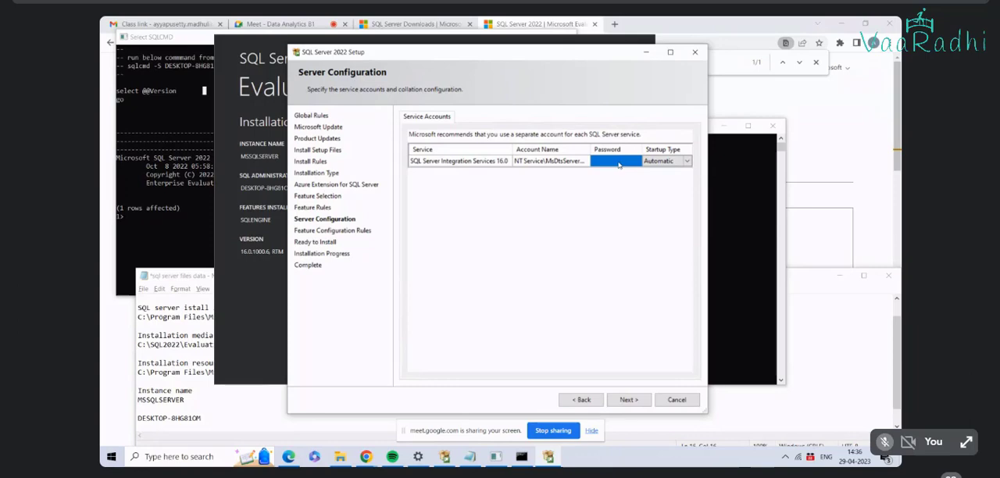
left_click(627, 400)
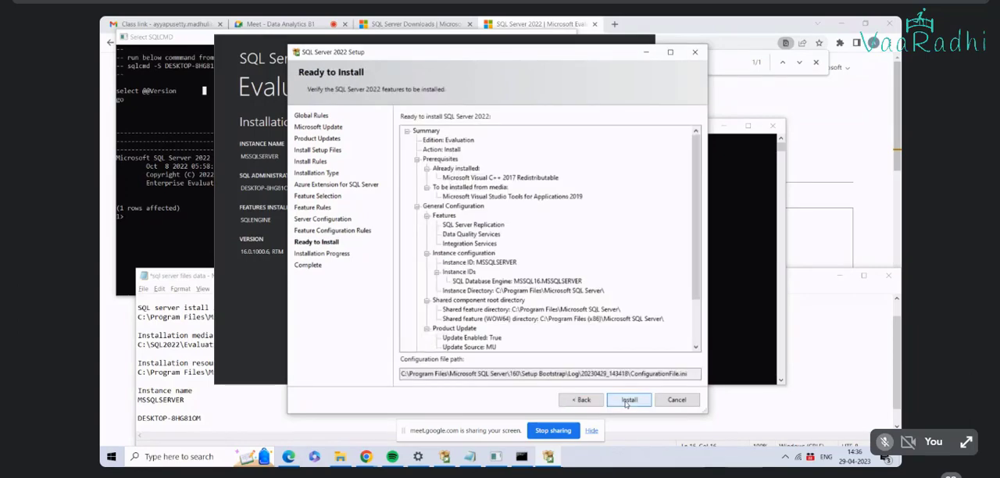
left_click(626, 401)
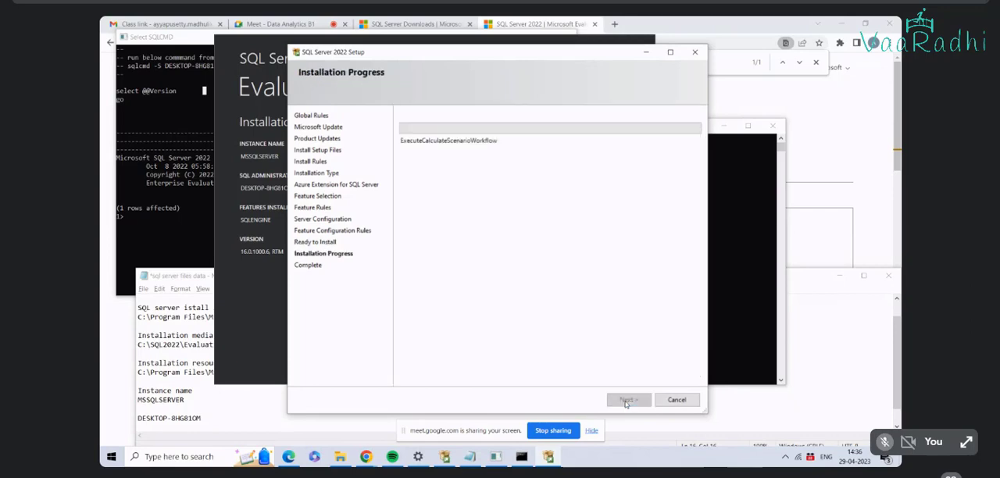
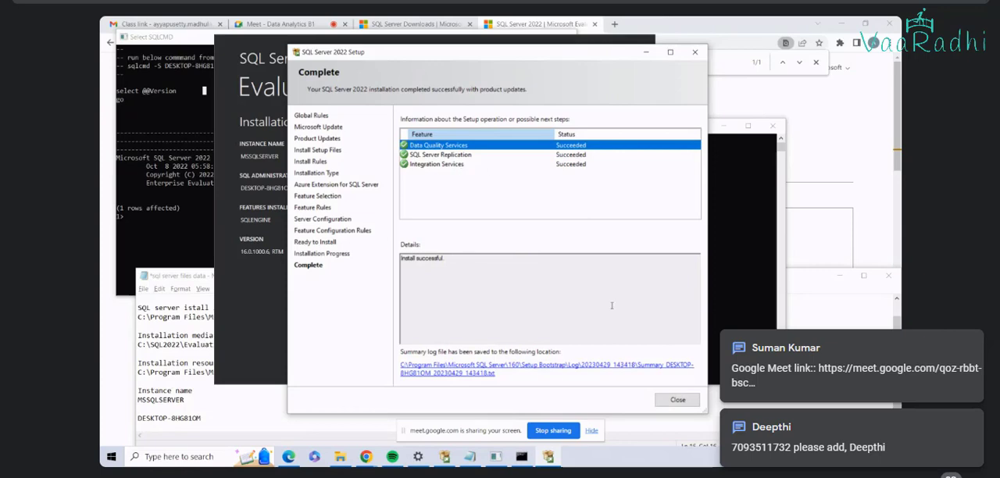
Step: Close the completed feature setup and connect to the MSSQLSERVER instance in SQLCMD from the installation summary
left_click(677, 399)
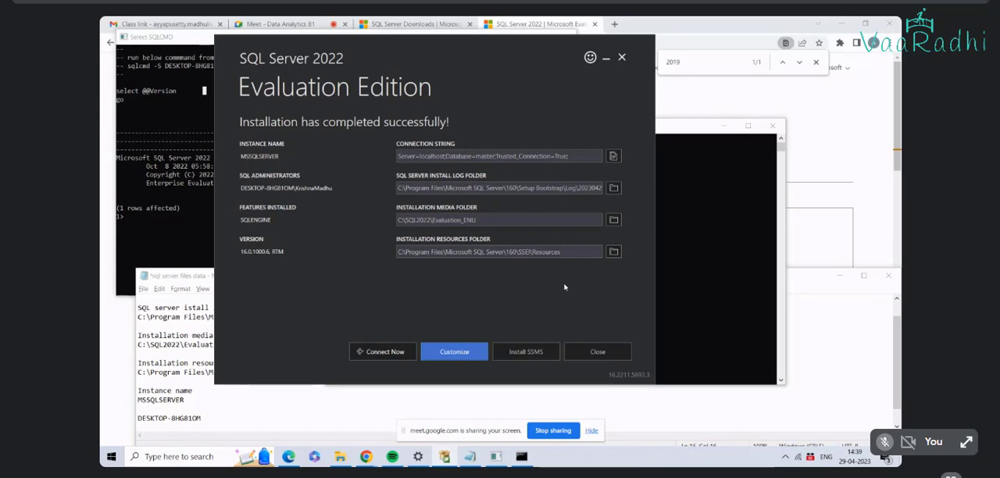
left_click(384, 351)
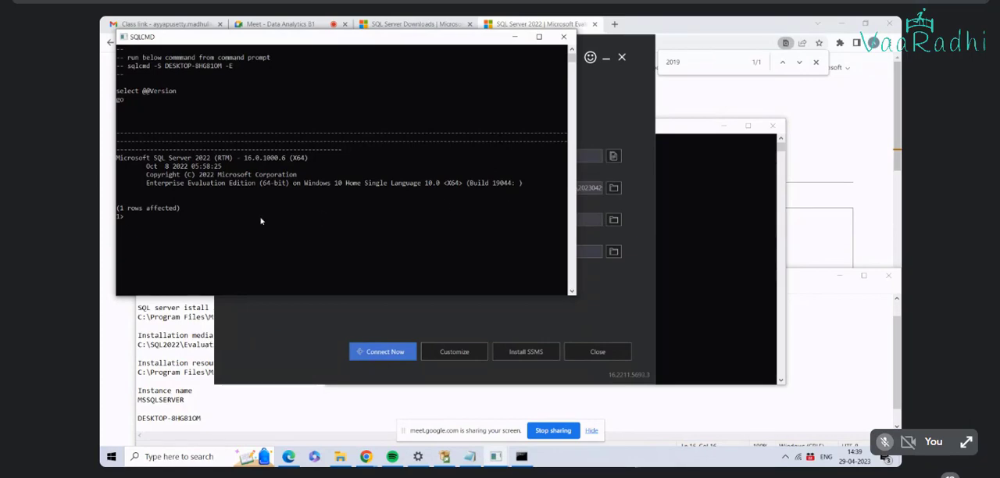
left_click_drag(218, 175, 196, 175)
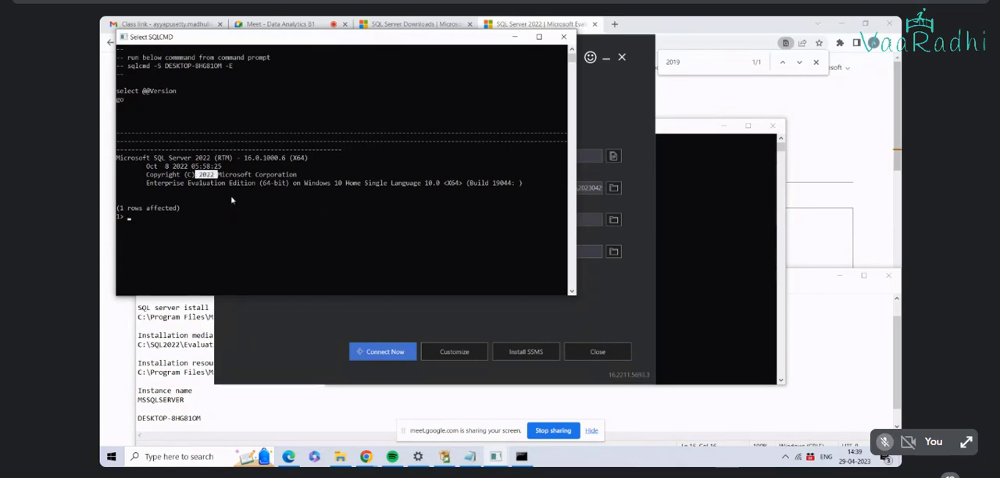
left_click(238, 199)
left_click(132, 216)
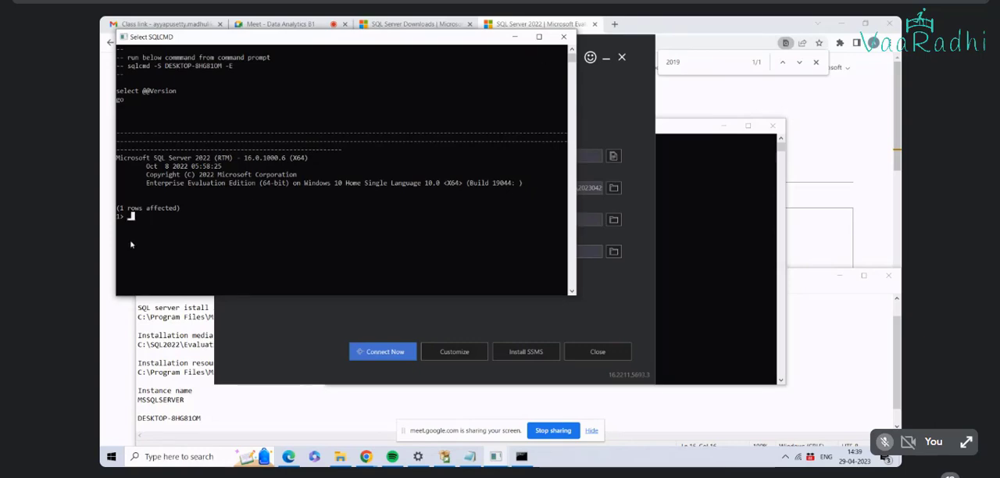
Step: Enter the statement select getdate() as the first line at the SQLCMD prompt, correcting the misspelled keyword
type("selct getdate")
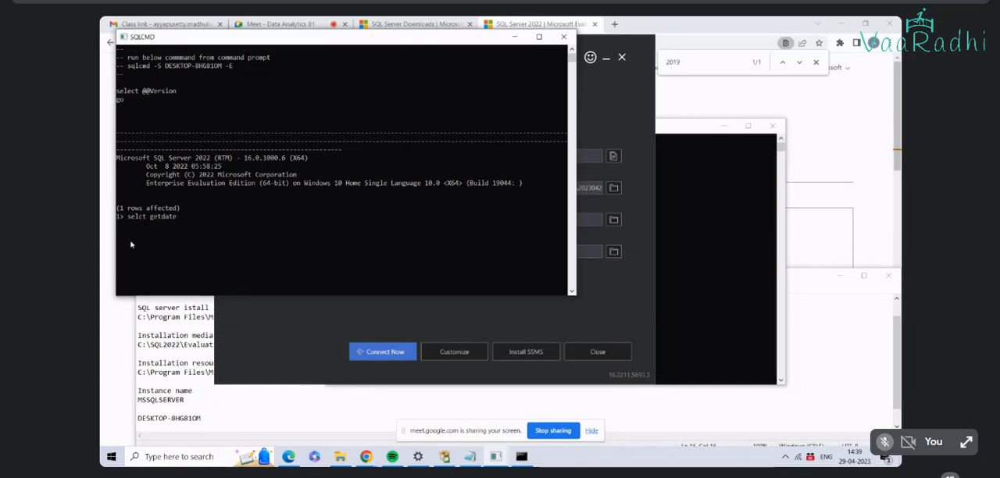
type("()")
left_click(138, 220)
type("le")
key("BackSpace")
key("BackSpace")
key("BackSpace")
key("BackSpace")
key("BackSpace")
key("BackSpace")
key("BackSpace")
key("BackSpace")
key("BackSpace")
key("BackSpace")
key("BackSpace")
key("BackSpace")
key("BackSpace")
key("BackSpace")
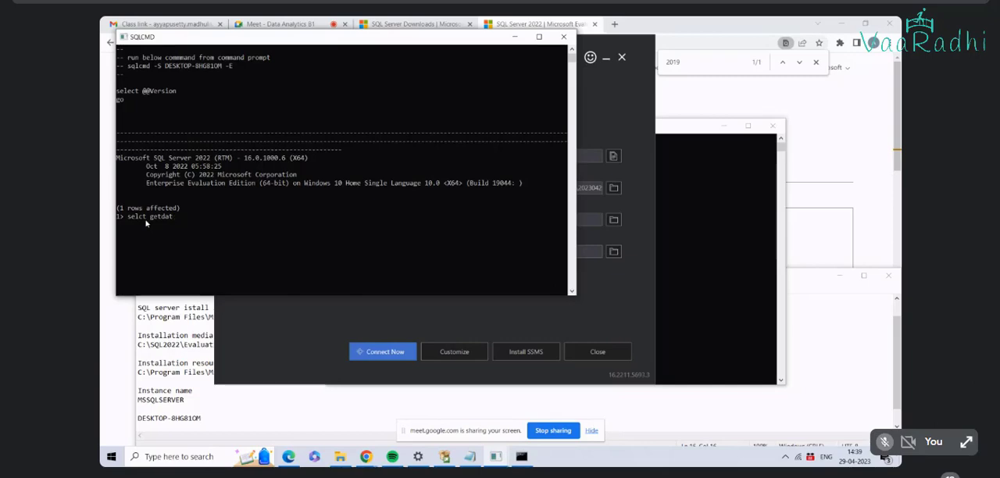
type("ect getdate()")
key("Return")
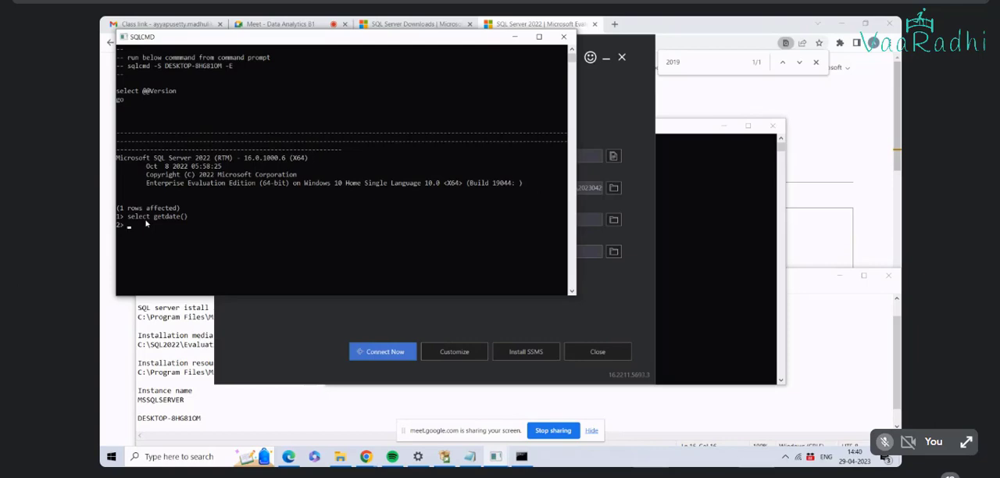
Step: Add a second line select getdate(); run the batch with go, and close the SQLCMD session
type("select getdate")
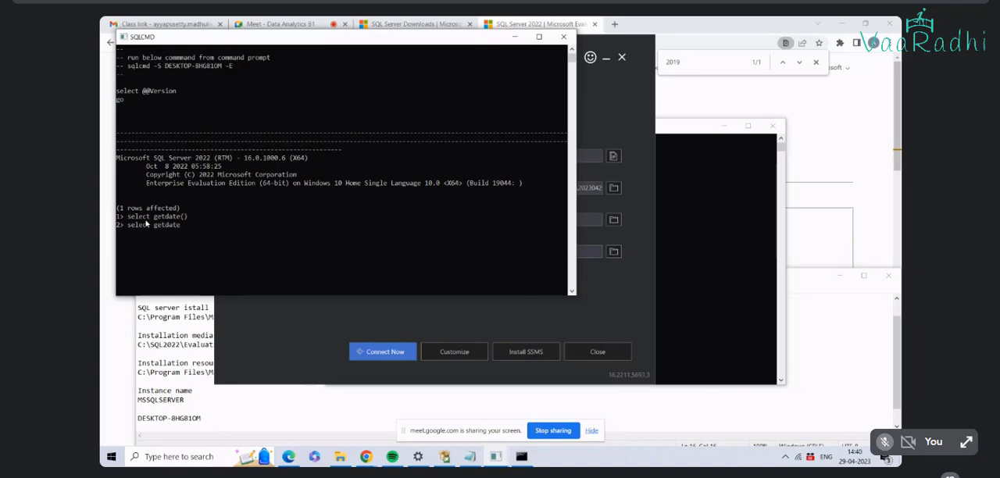
type("();")
key("Return")
type("select")
key("BackSpace")
key("BackSpace")
key("BackSpace")
key("BackSpace")
key("BackSpace")
type("go")
key("Return")
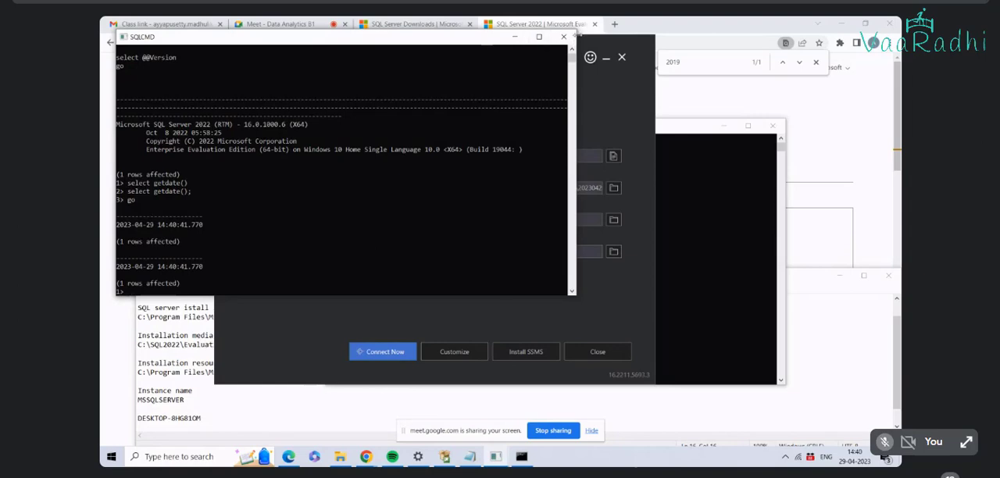
left_click(564, 39)
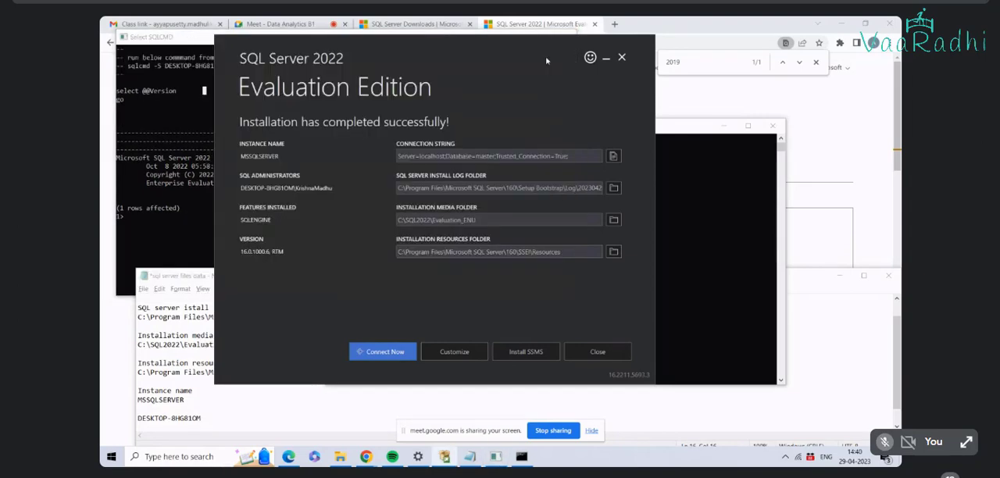
Step: Open the SQL Server Management Studio download page from the installation summary and find its Download SSMS section
left_click(538, 353)
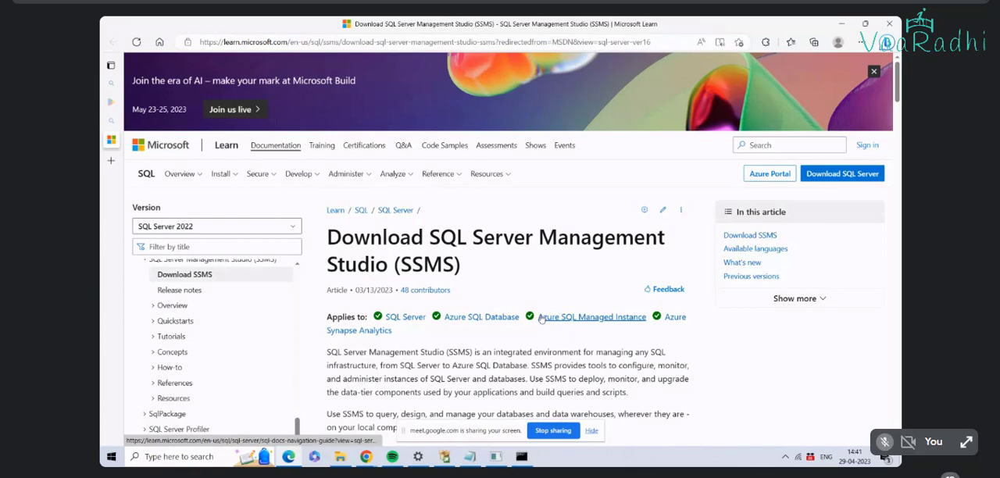
scroll(541, 318, "down", 4)
scroll(541, 317, "up", 3)
scroll(542, 328, "down", 3)
scroll(547, 341, "up", 3)
scroll(547, 342, "up", 1)
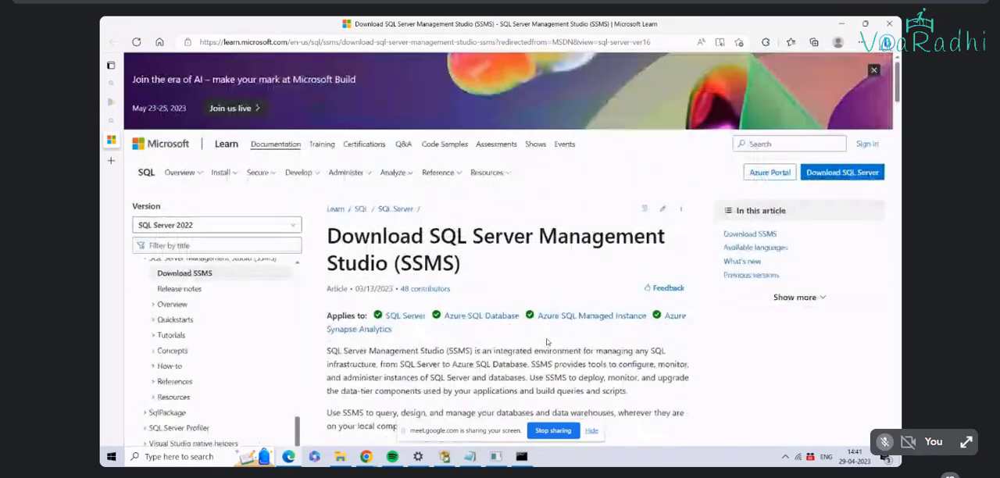
scroll(511, 347, "down", 3)
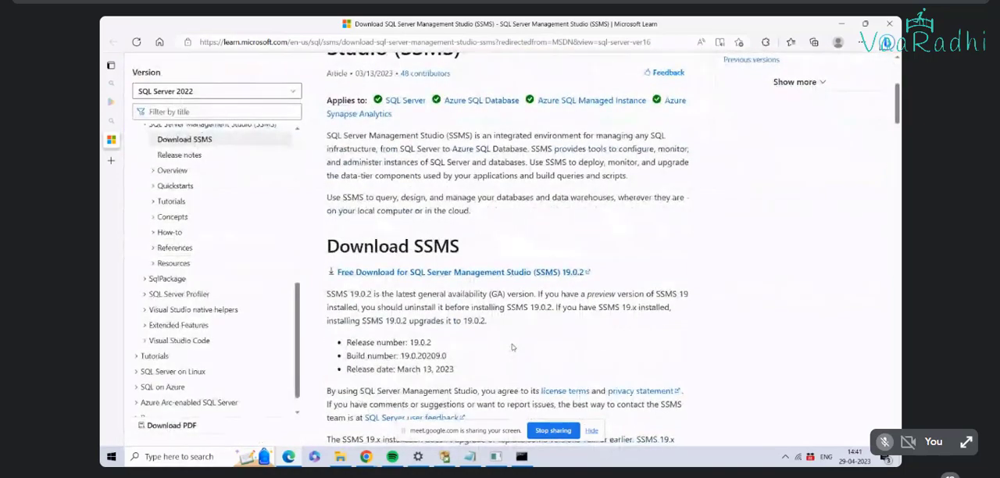
Step: Download SSMS 19.0.2 and start installing SSMS-Setup-ENU.exe to C:\Program Files (x86)\Microsoft SQL Server Management Studio 19
left_click(429, 272)
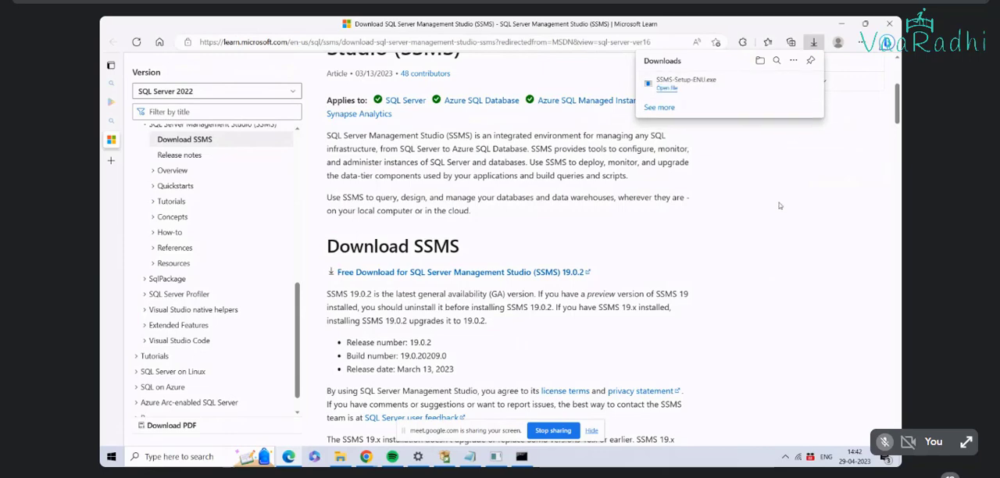
left_click(669, 89)
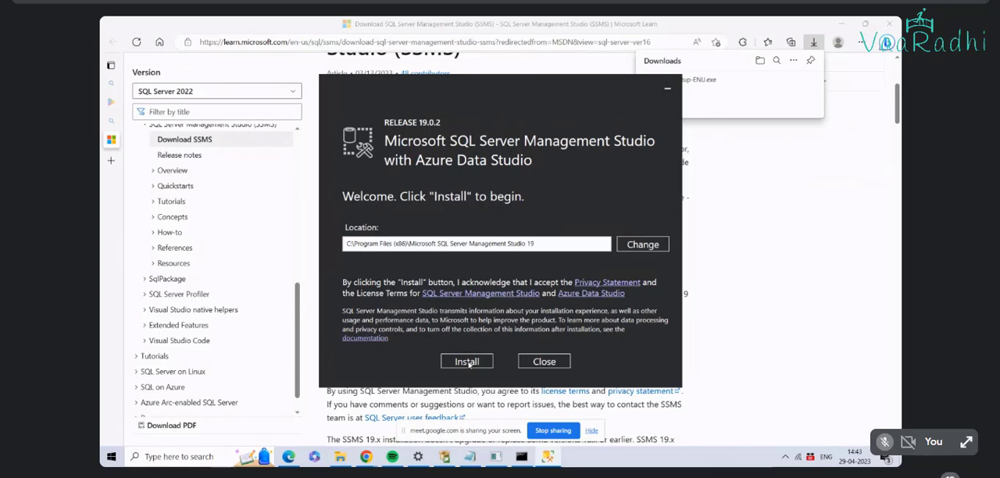
left_click(466, 361)
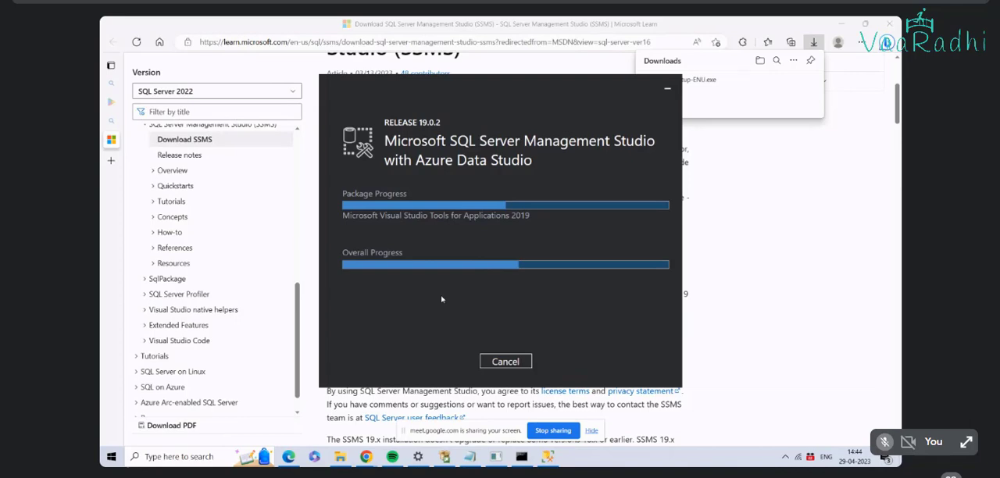
left_click(784, 456)
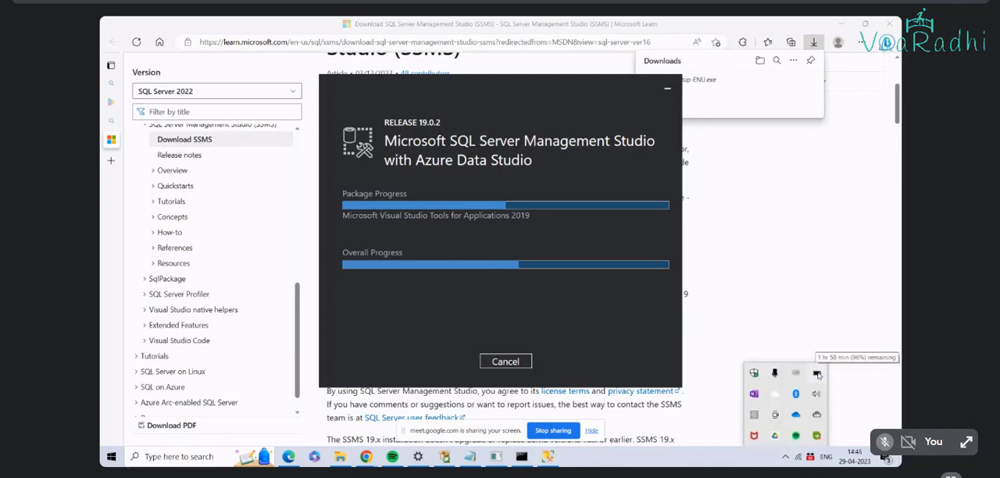
left_click(806, 251)
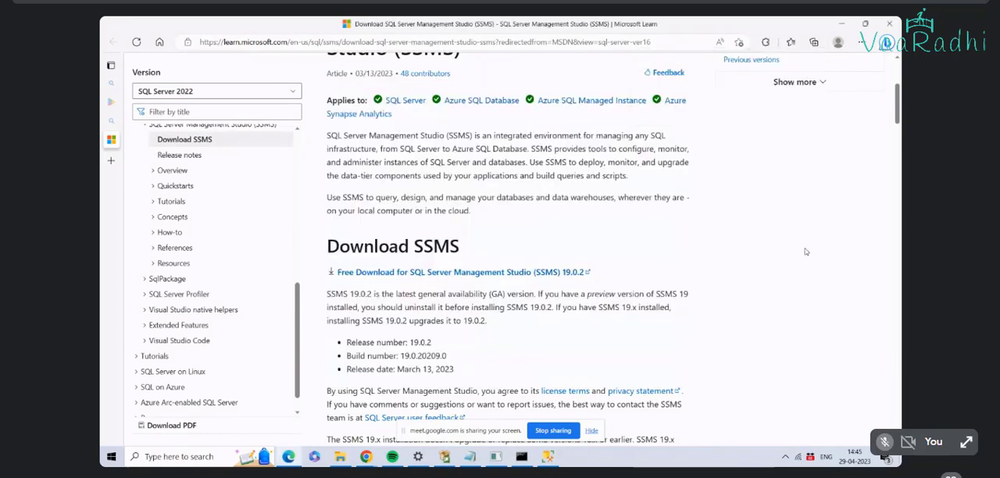
key("alt+Tab")
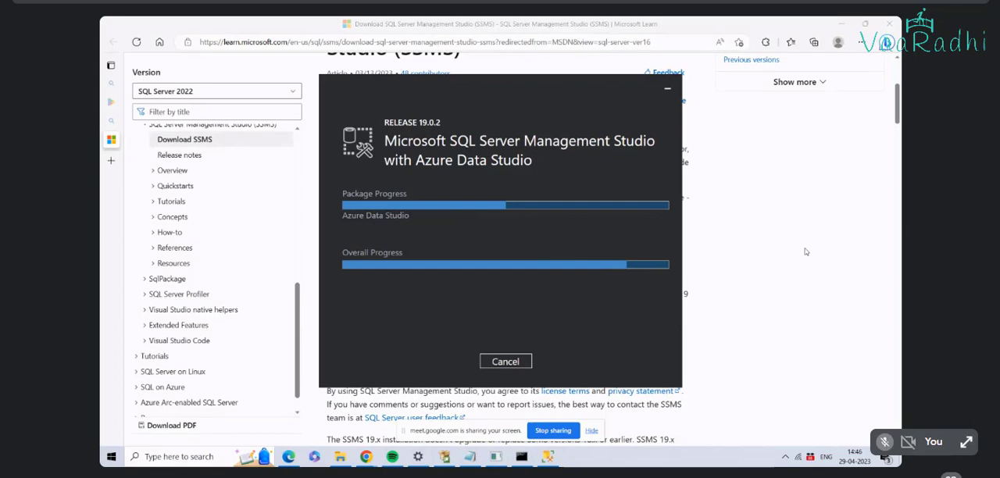
Step: Check the hostname command shared in the Google Meet chat and run it in Command Prompt
left_click(522, 457)
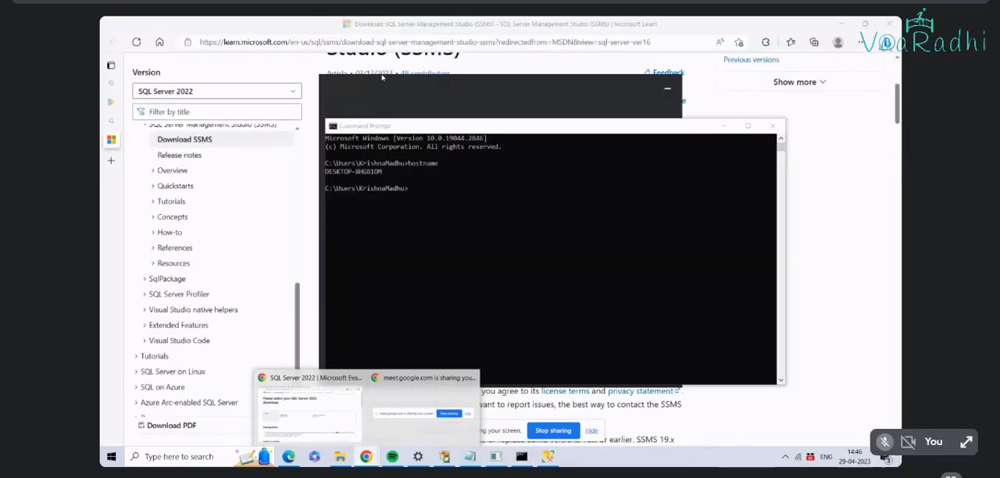
left_click(310, 412)
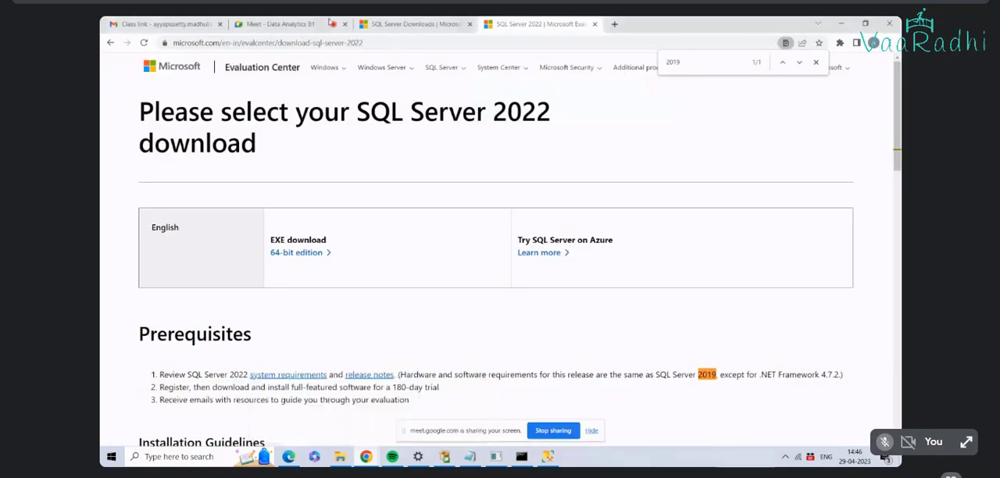
left_click(312, 25)
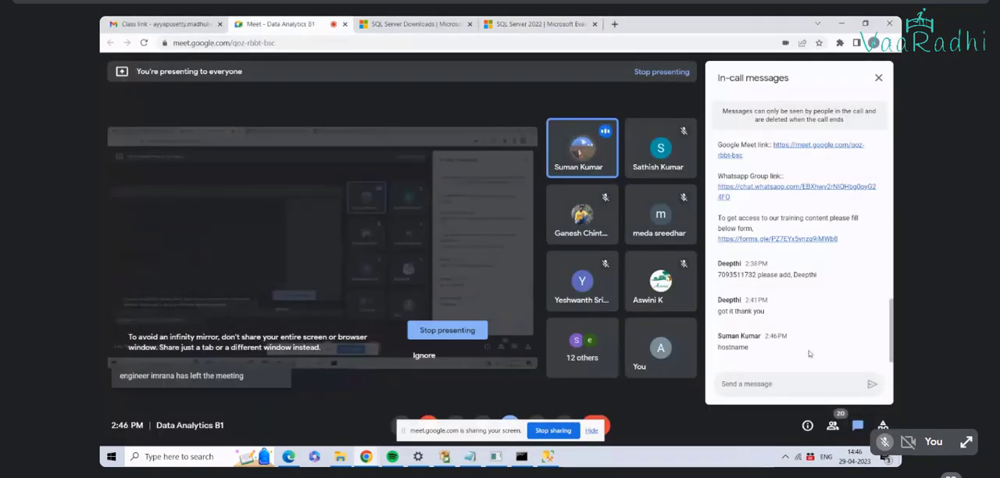
left_click_drag(748, 347, 735, 346)
left_click(521, 456)
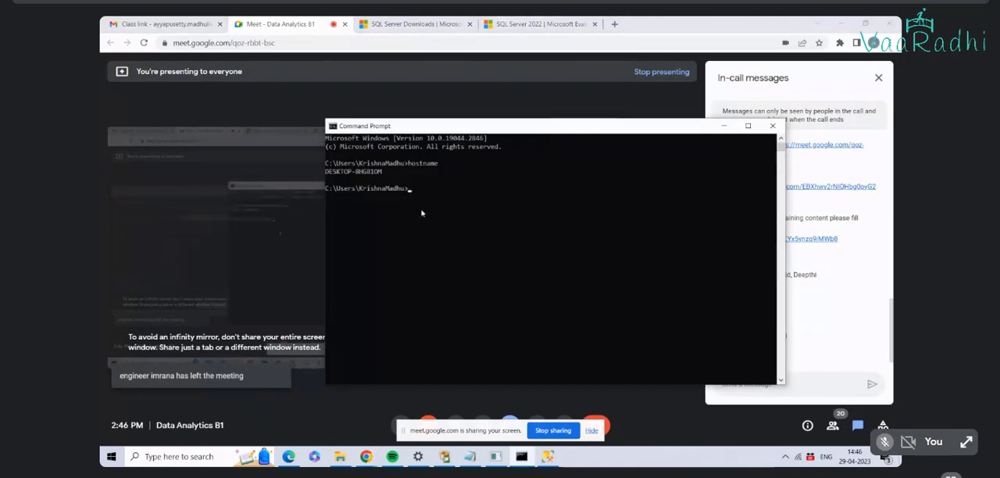
type("hostname")
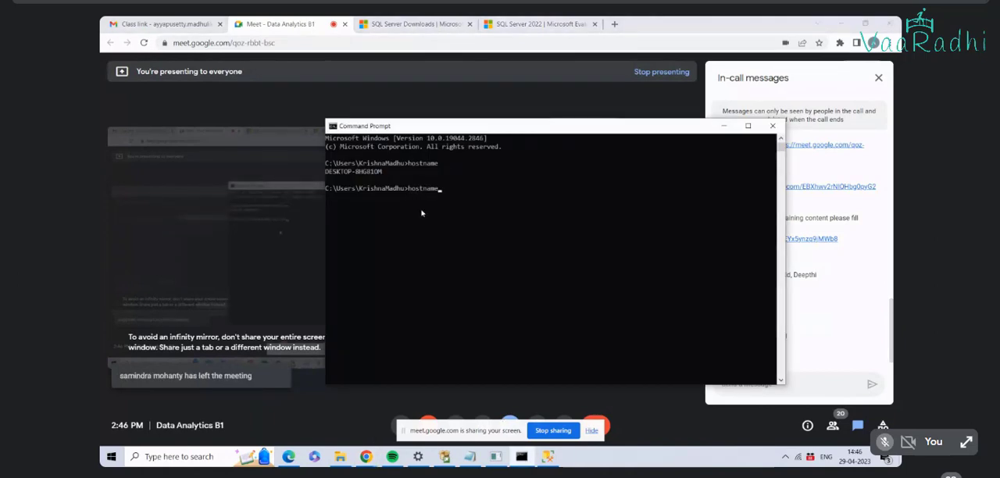
key("Return")
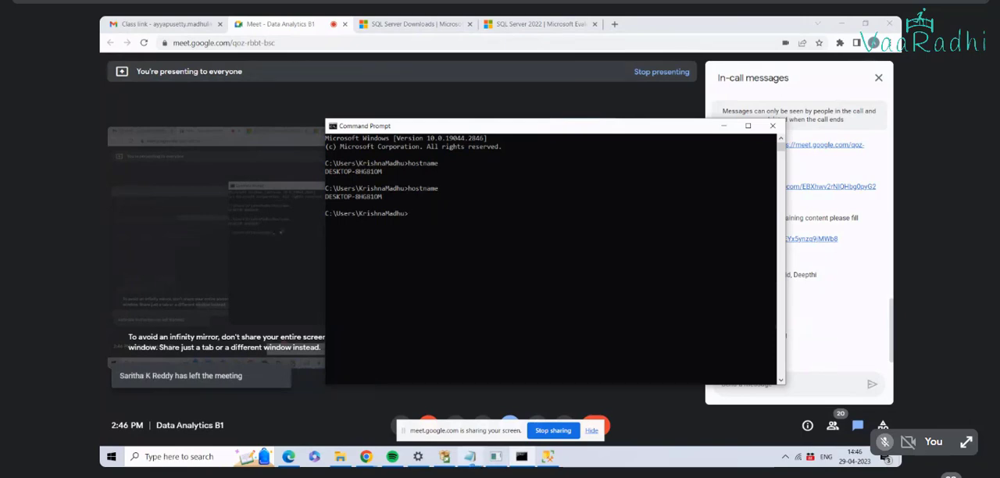
Step: Review the recorded host name in the "sql server files data" Notepad file, and put the notes away
mouse_move(472, 456)
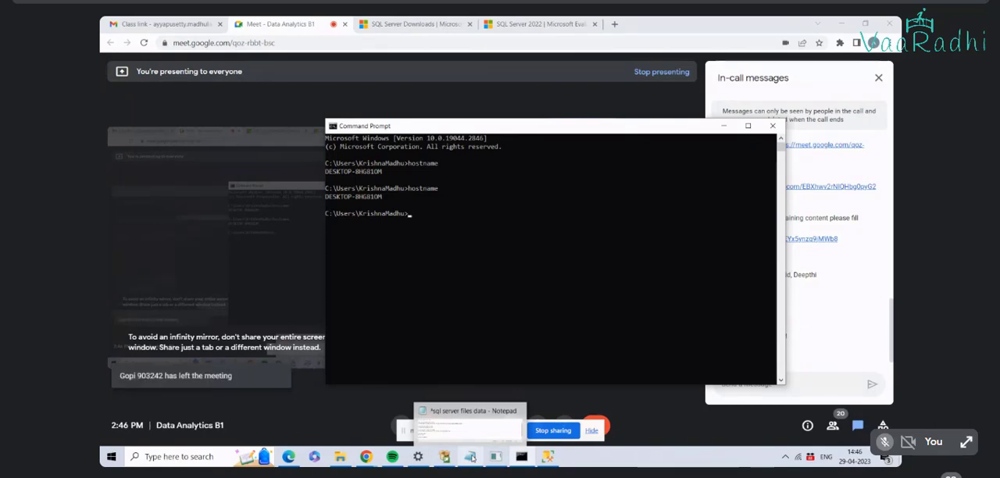
left_click(473, 458)
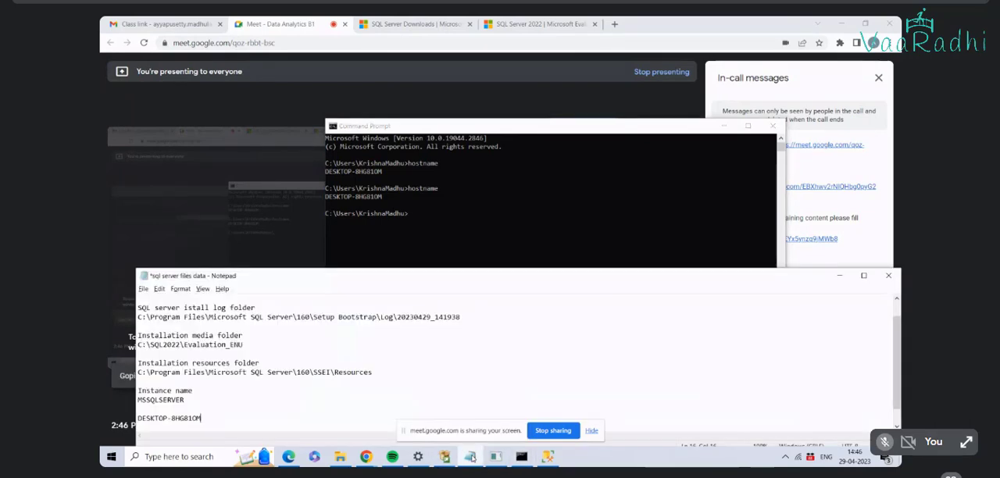
left_click(470, 457)
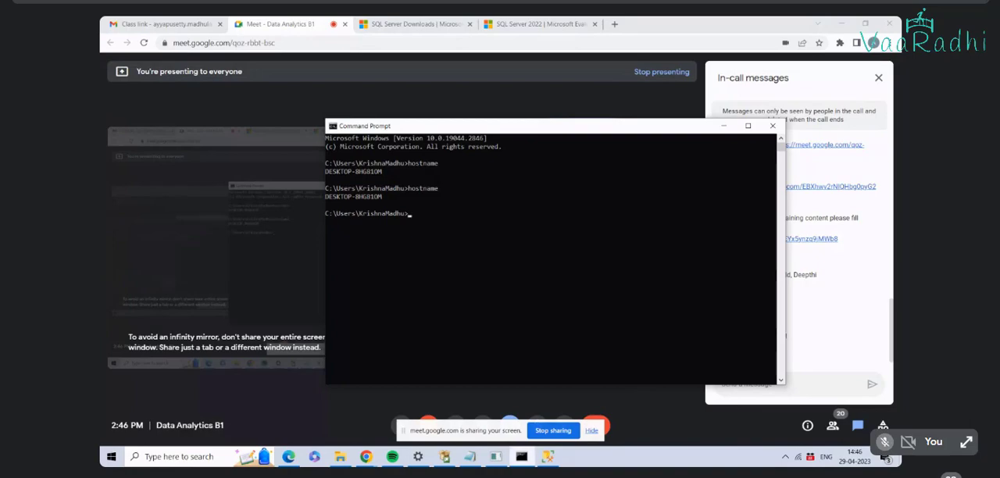
Step: Return to the SQL Server Management Studio setup and close it once installation is complete
left_click(522, 457)
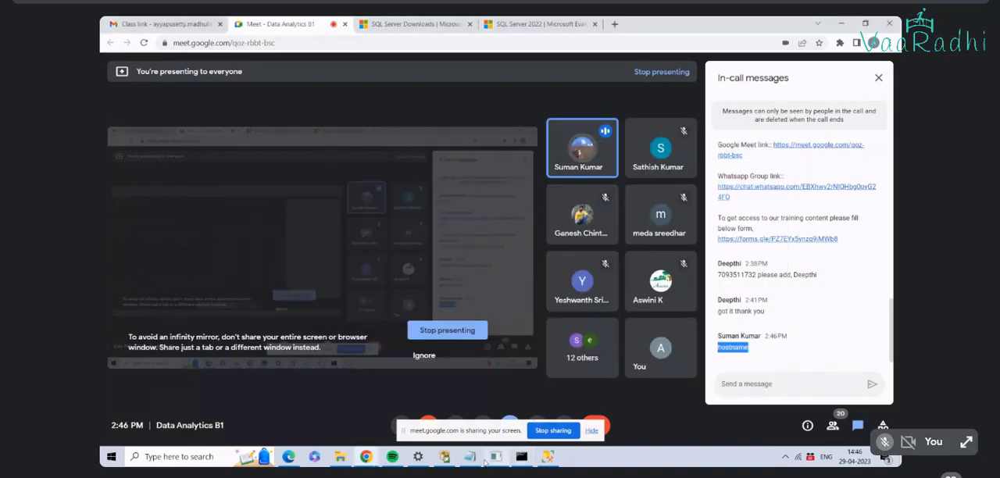
left_click(494, 459)
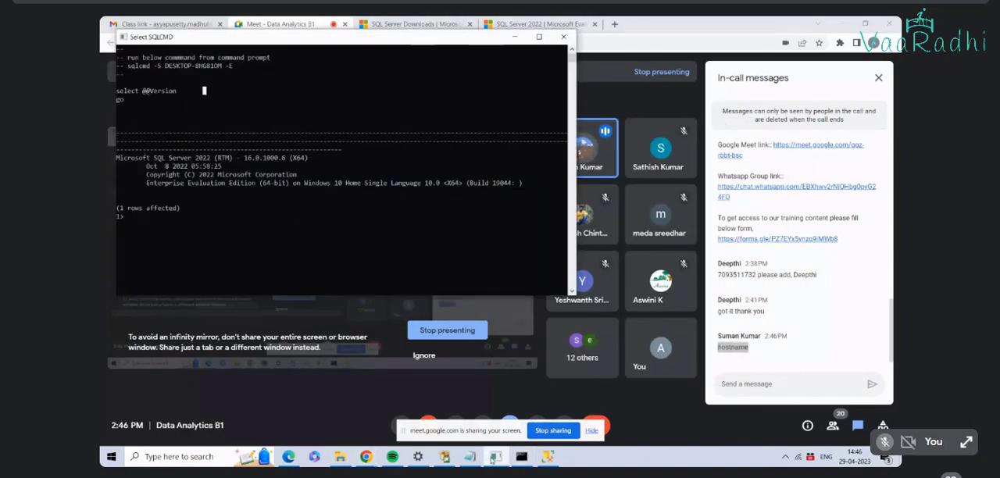
left_click(443, 458)
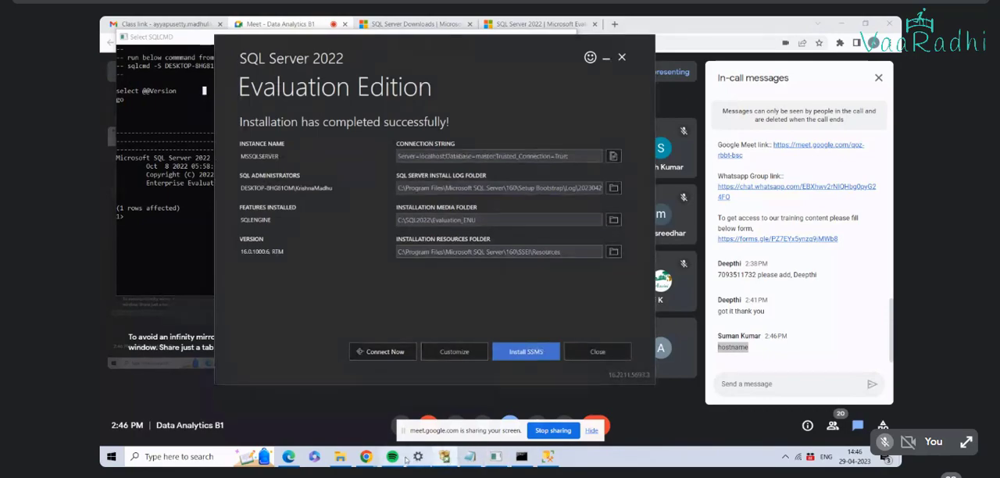
left_click(547, 25)
left_click(438, 26)
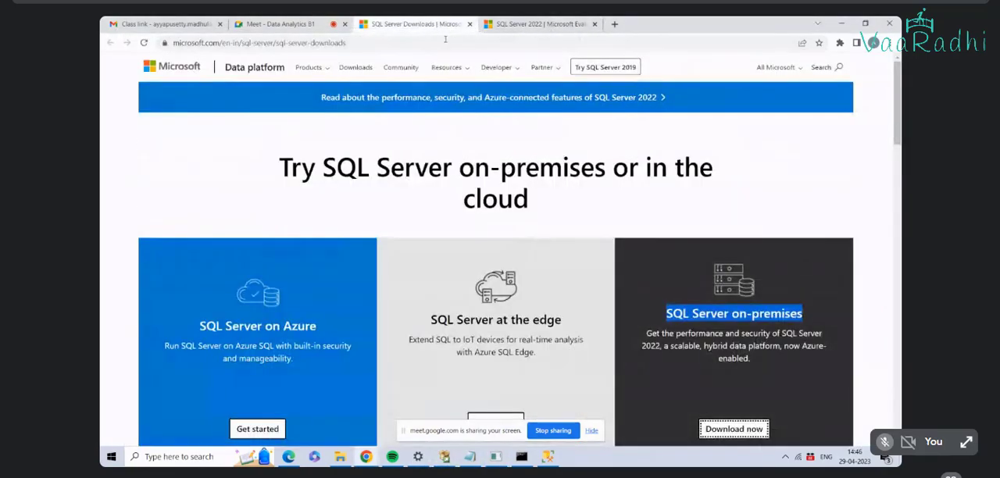
left_click(522, 458)
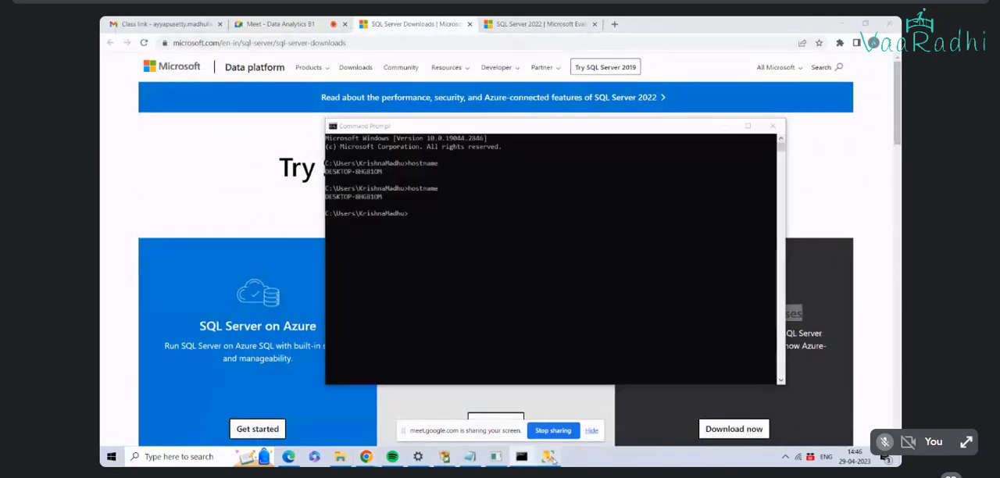
left_click(547, 456)
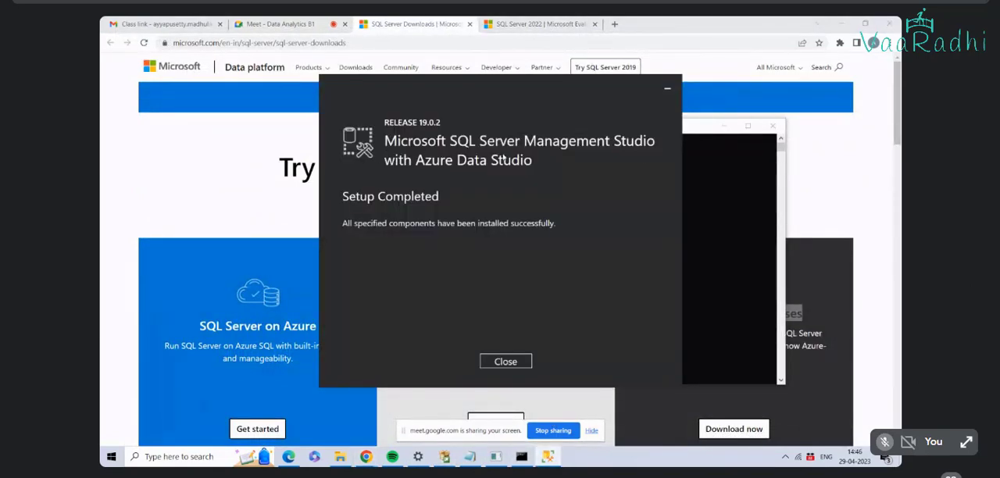
left_click(506, 361)
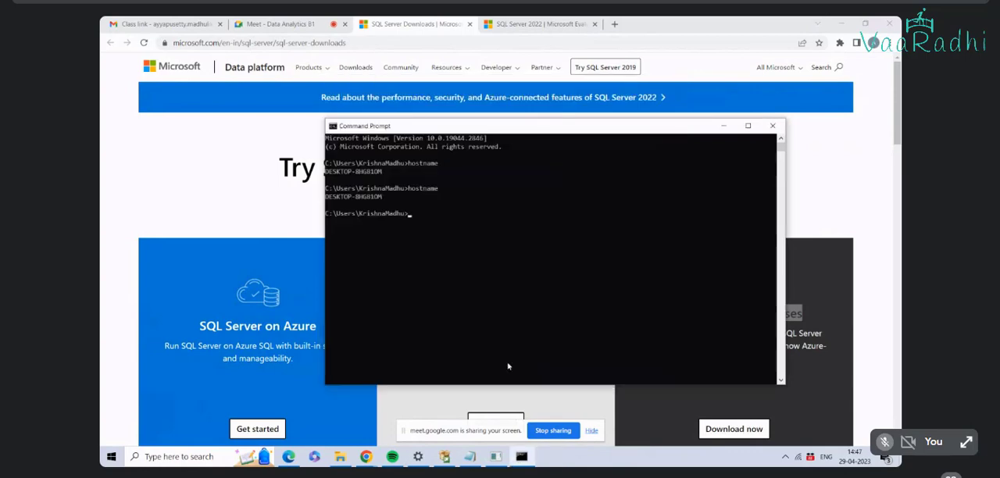
Step: Close Command Prompt, launch SQL Server Management Studio 19 from a "sql server" search, and close the two SQL Server download pages
left_click(772, 126)
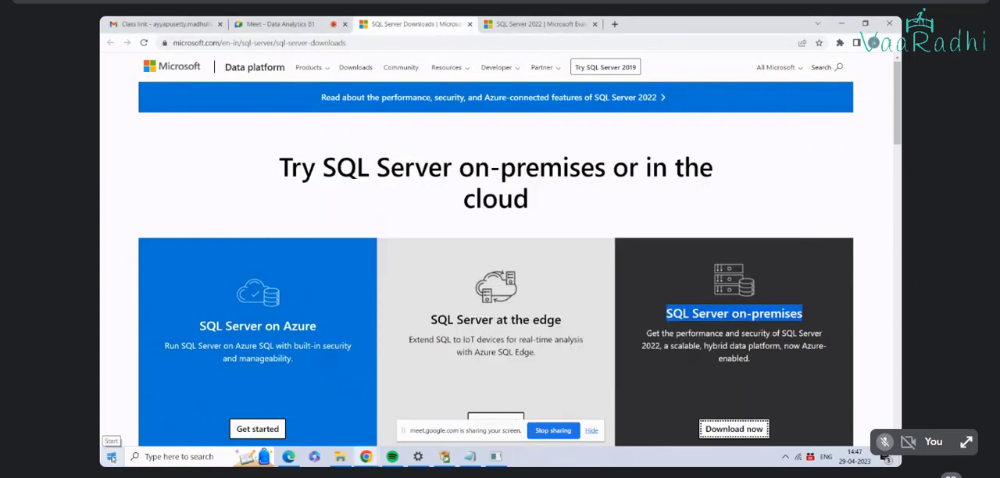
left_click(111, 457)
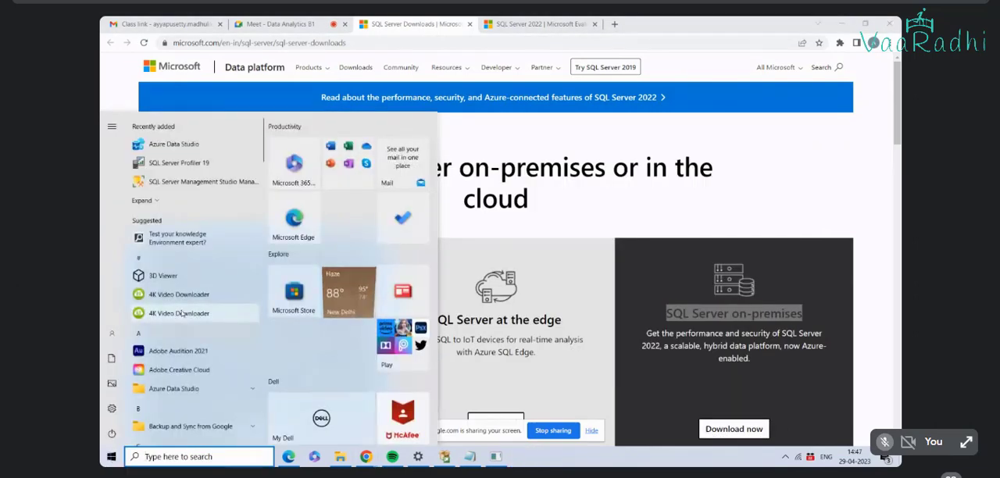
type("s")
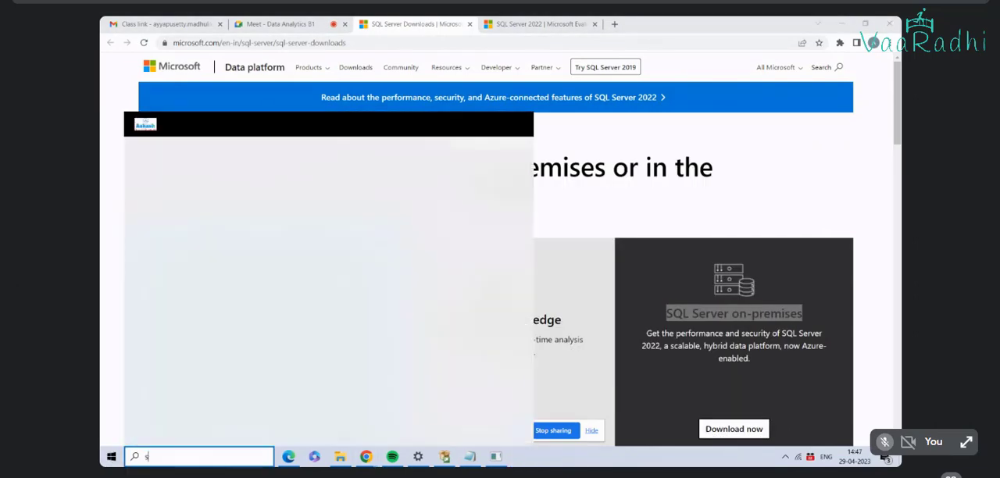
type("ql")
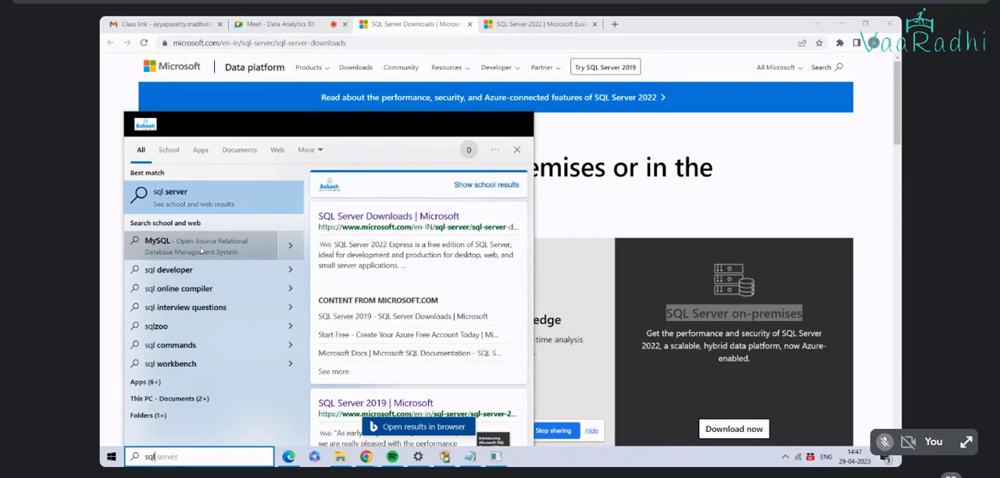
type("ser")
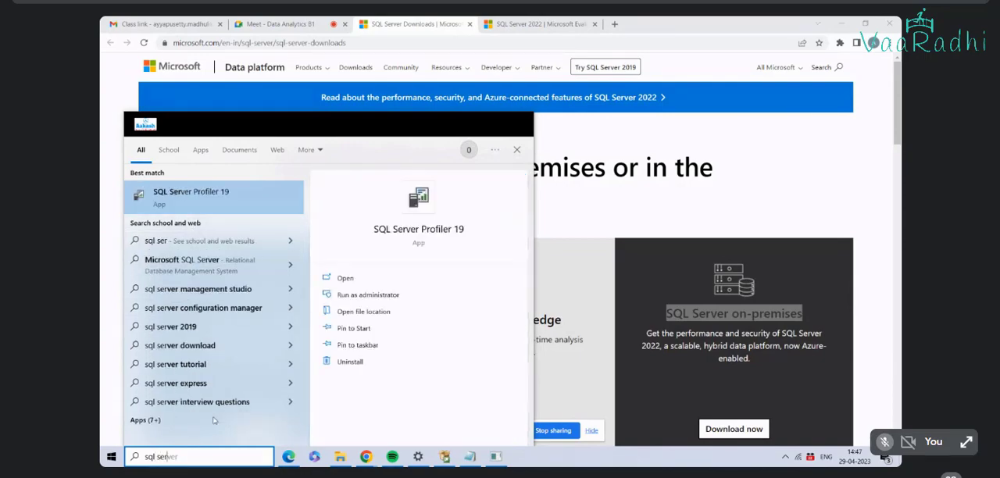
type("ver")
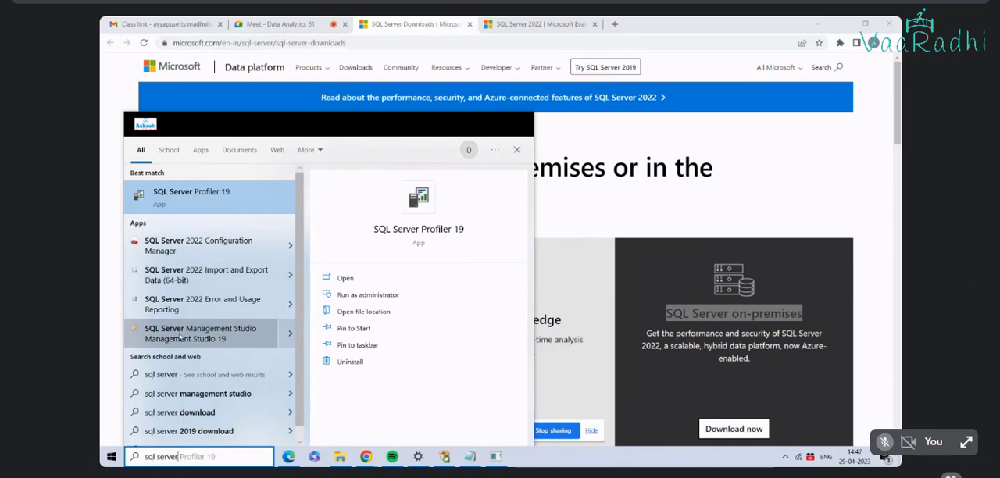
left_click(218, 342)
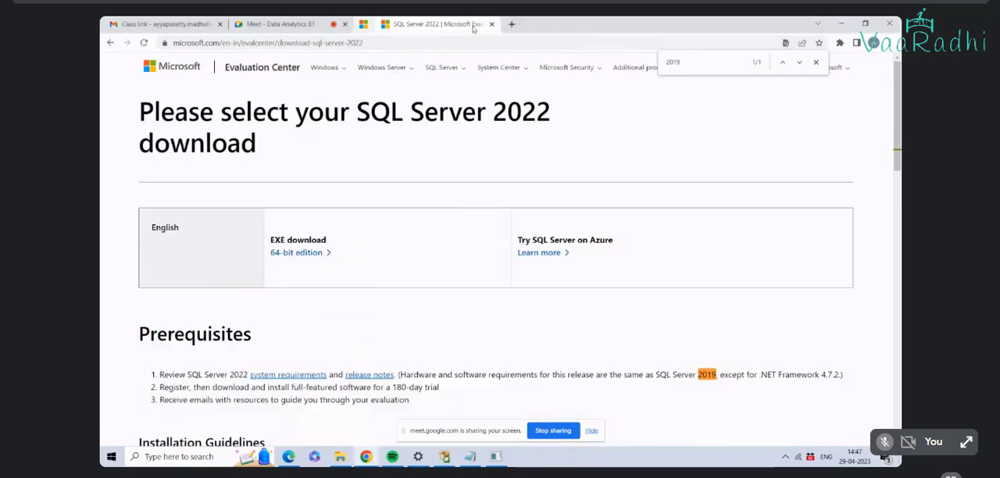
left_click(470, 24)
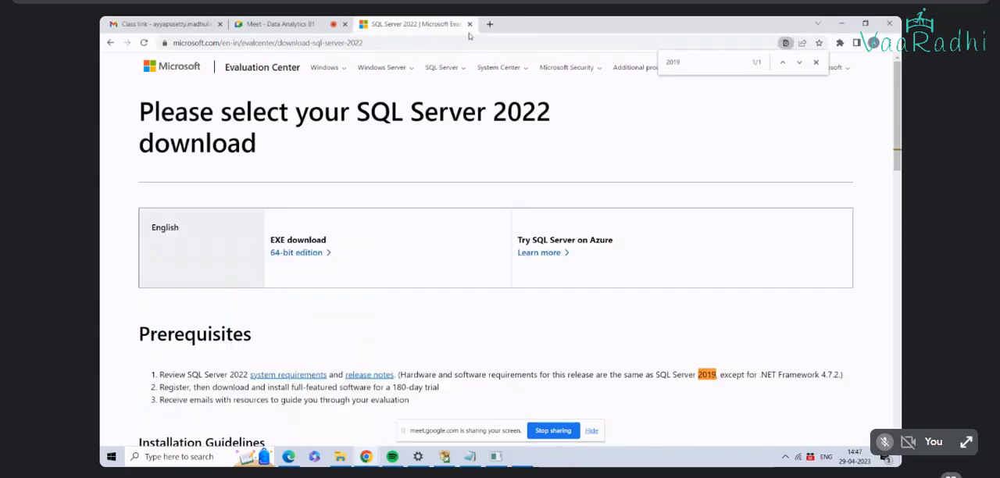
left_click(470, 24)
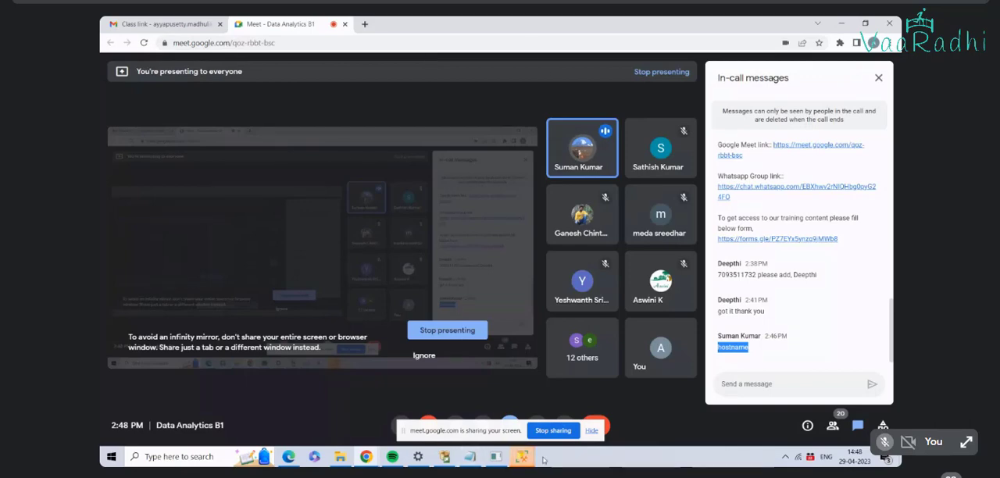
Step: Switch to SQL Server Management Studio and connect to the local Database Engine server using Windows Authentication
mouse_move(522, 456)
left_click(577, 406)
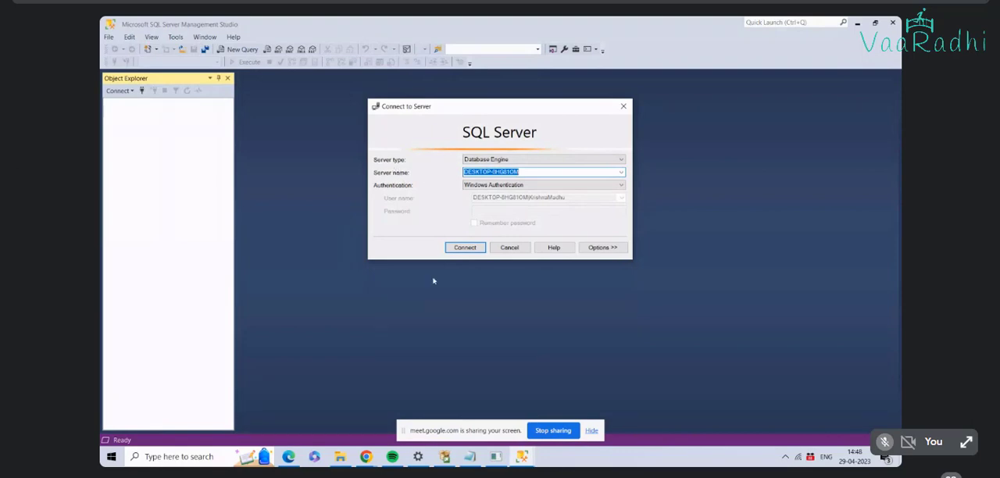
mouse_move(468, 461)
left_click(466, 249)
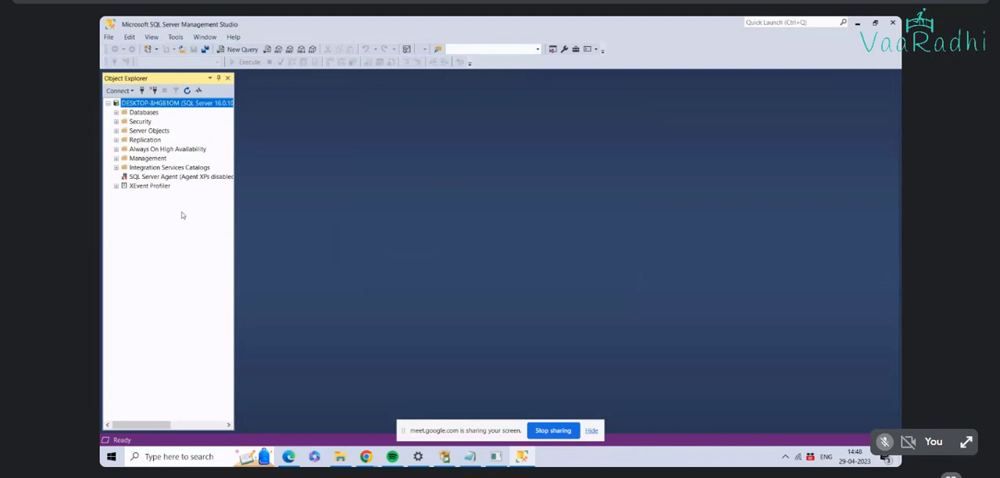
Step: Review the connected server's general properties in an enlarged dialog, and close it without making changes
left_click(117, 112)
left_click(109, 104)
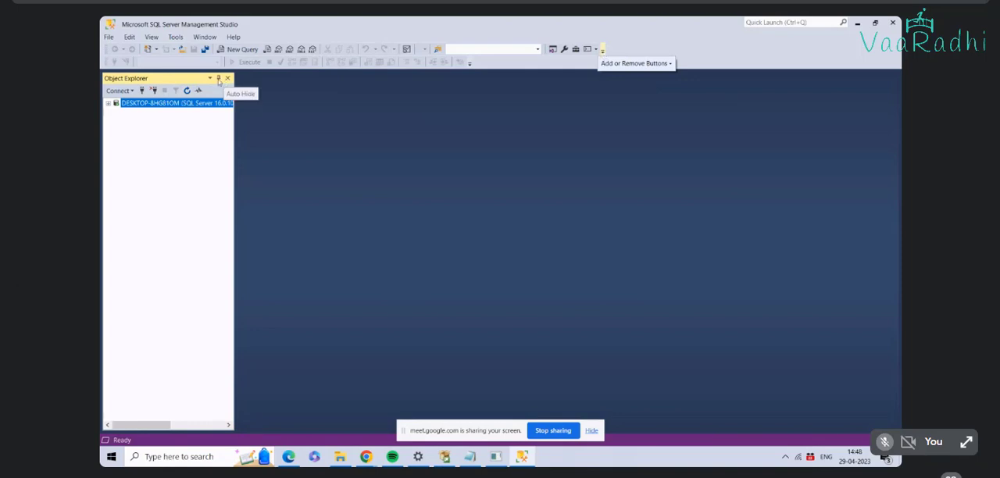
right_click(186, 105)
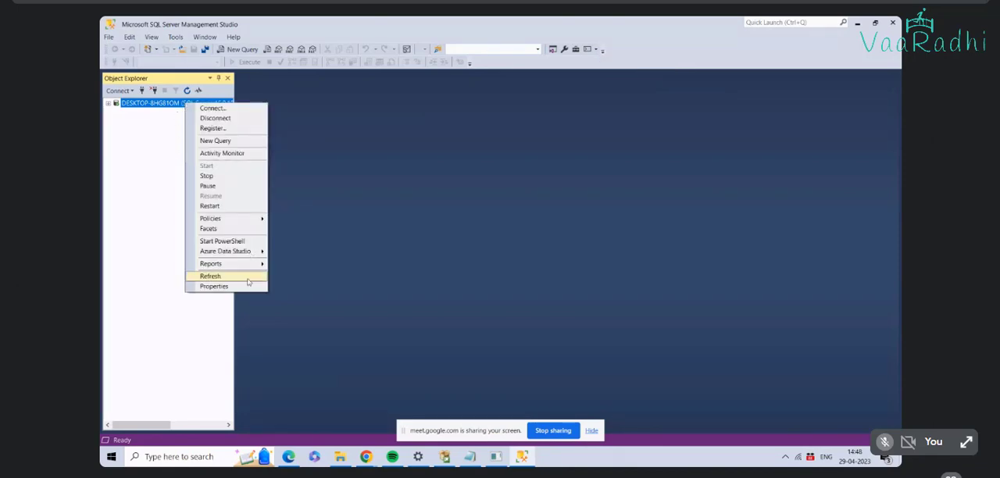
left_click(214, 286)
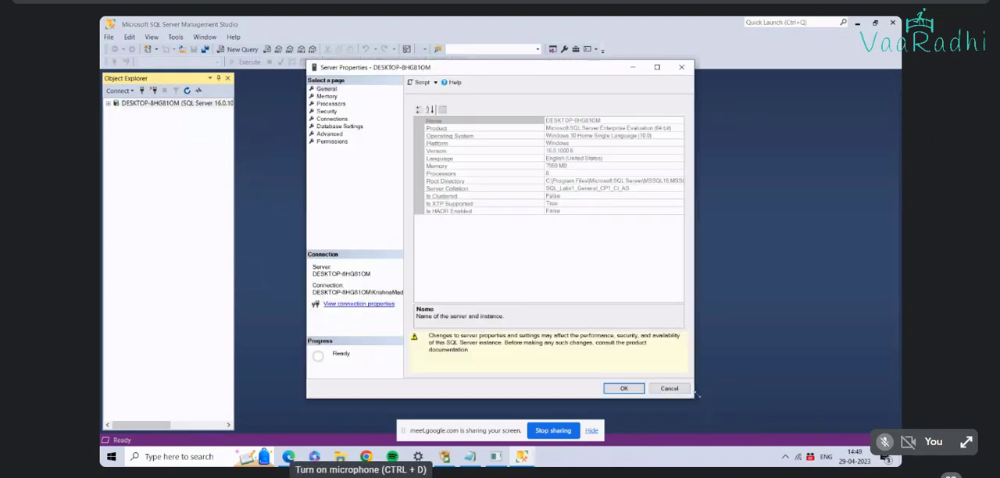
left_click_drag(693, 398, 898, 447)
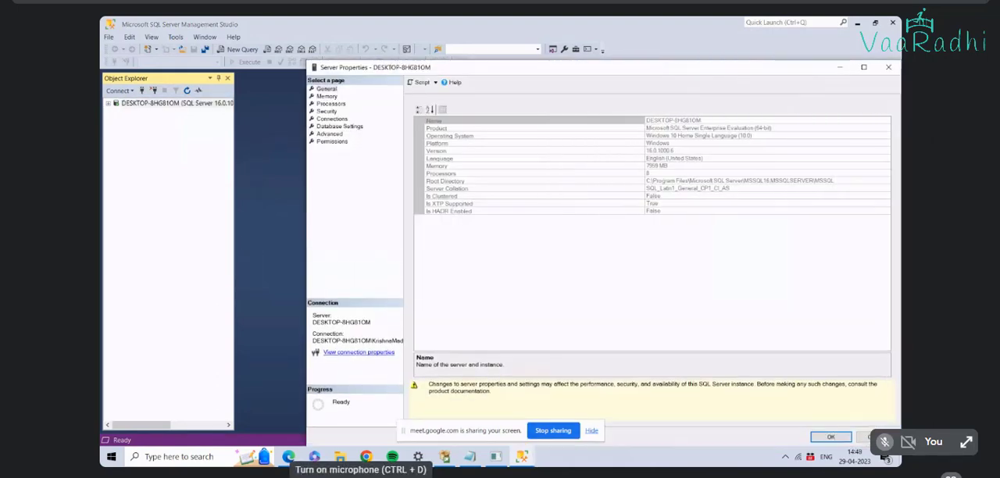
left_click(868, 437)
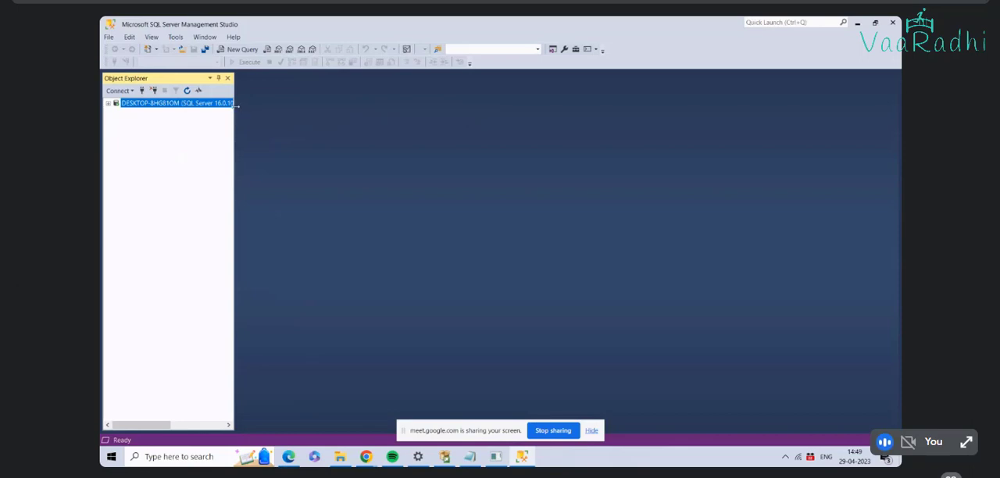
Step: Widen Object Explorer, expand the server's Security and Logins folders, and review the sa login's properties without changing them
left_click_drag(235, 106, 546, 127)
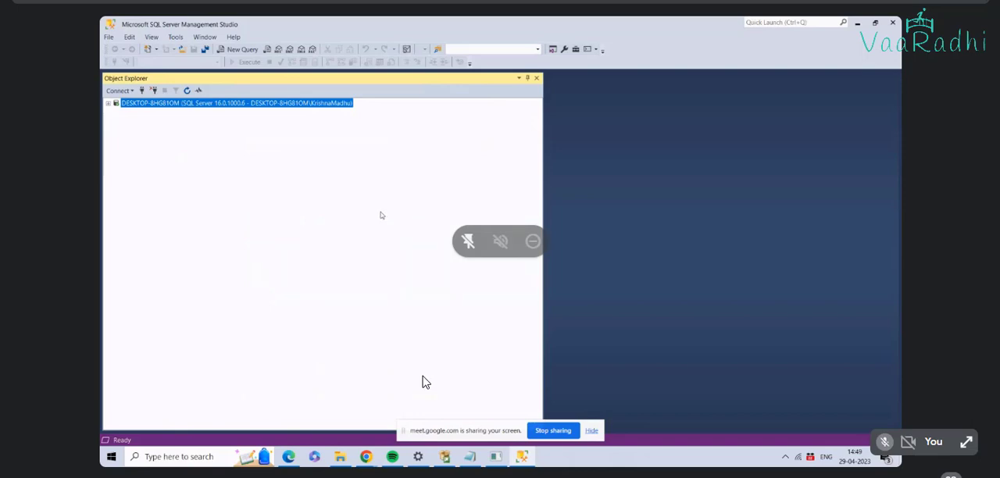
left_click(108, 104)
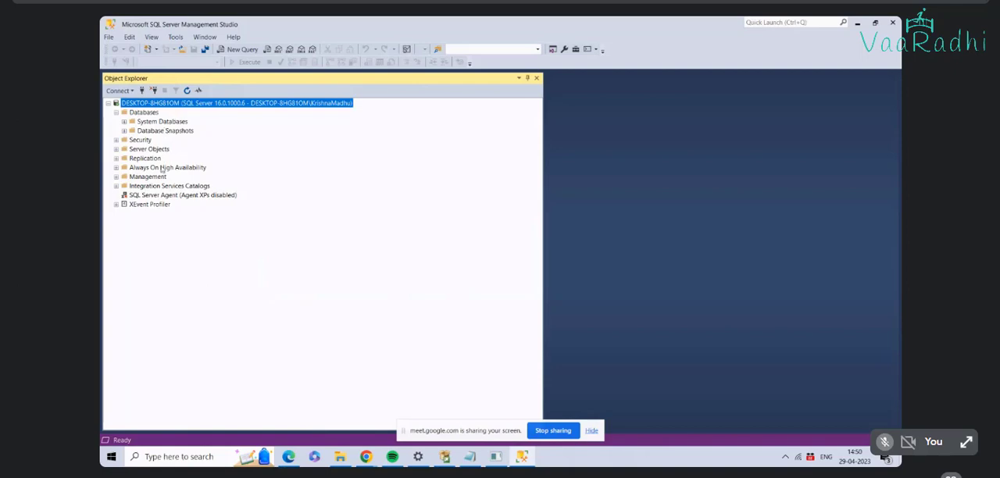
left_click(116, 140)
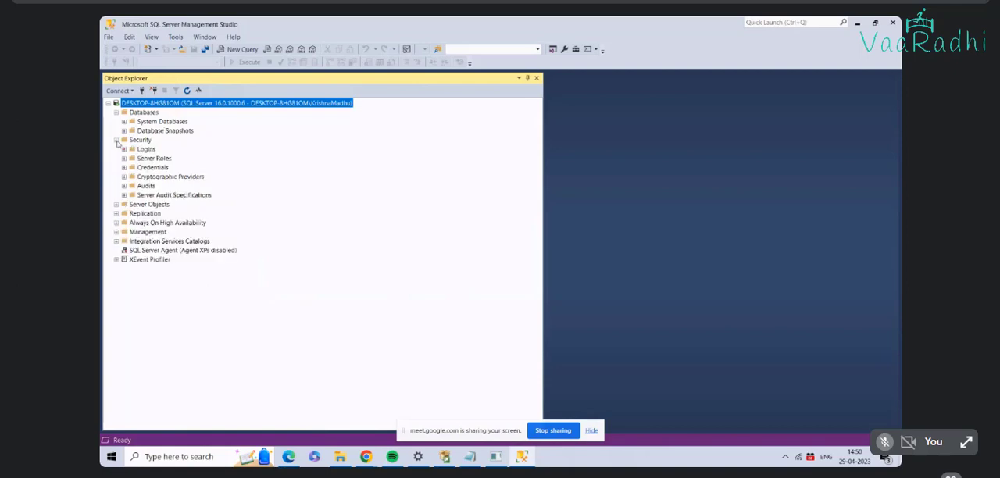
left_click(124, 149)
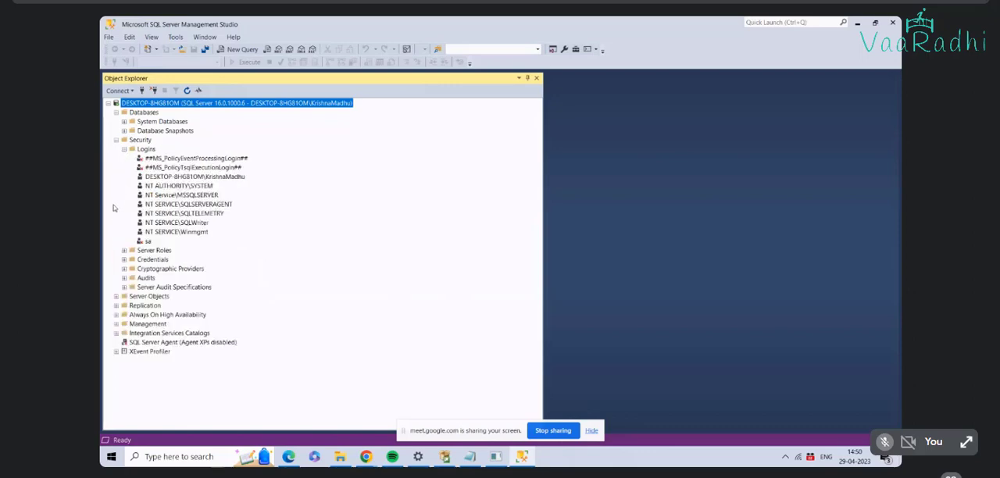
left_click(148, 241)
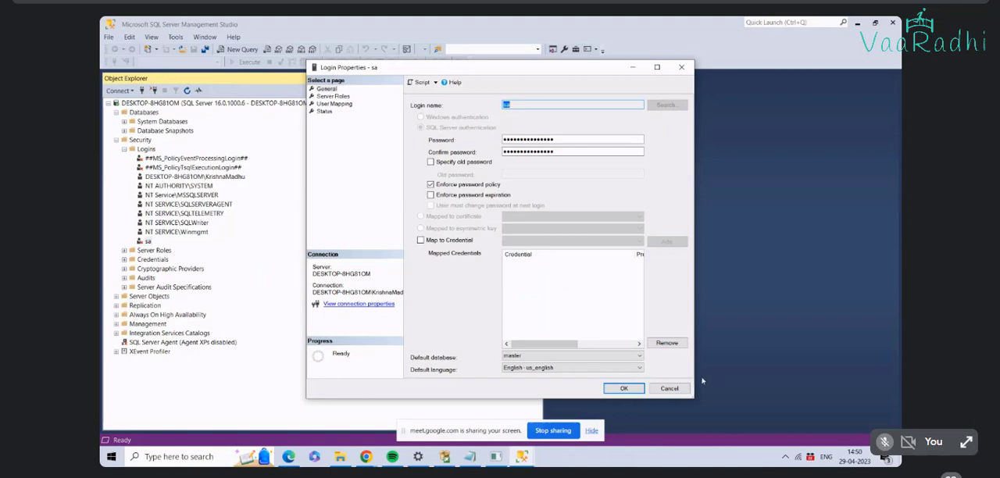
left_click_drag(695, 370, 801, 374)
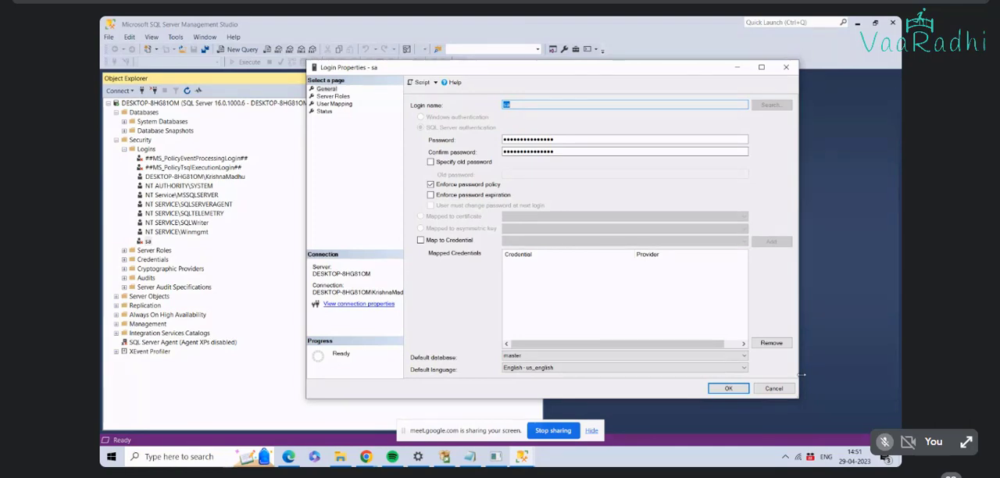
left_click(759, 390)
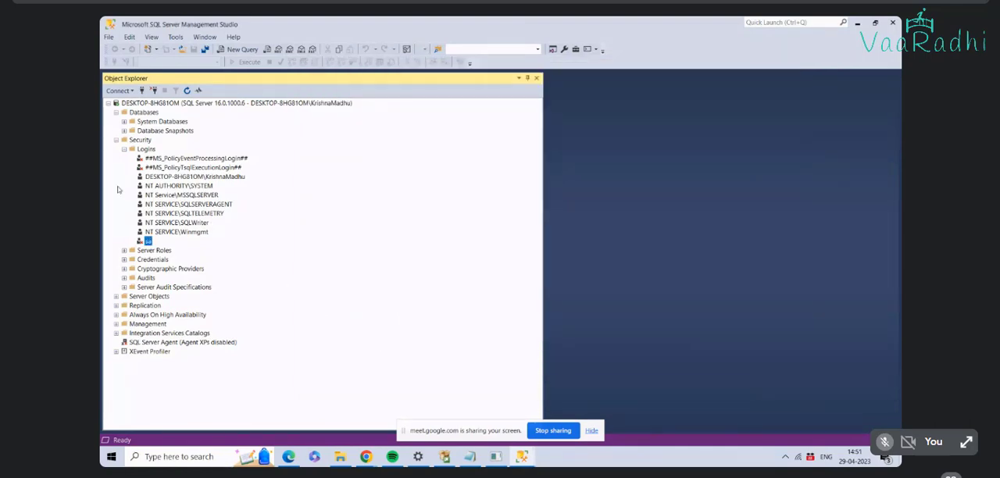
Step: Disconnect the server from Object Explorer and reconnect to the Database Engine with Windows Authentication
left_click(109, 105)
left_click(109, 105)
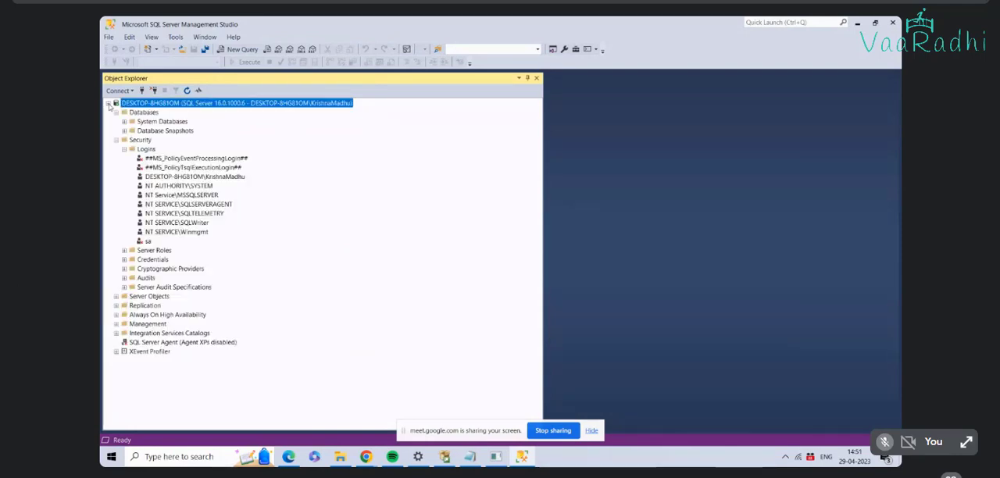
left_click(109, 104)
right_click(128, 102)
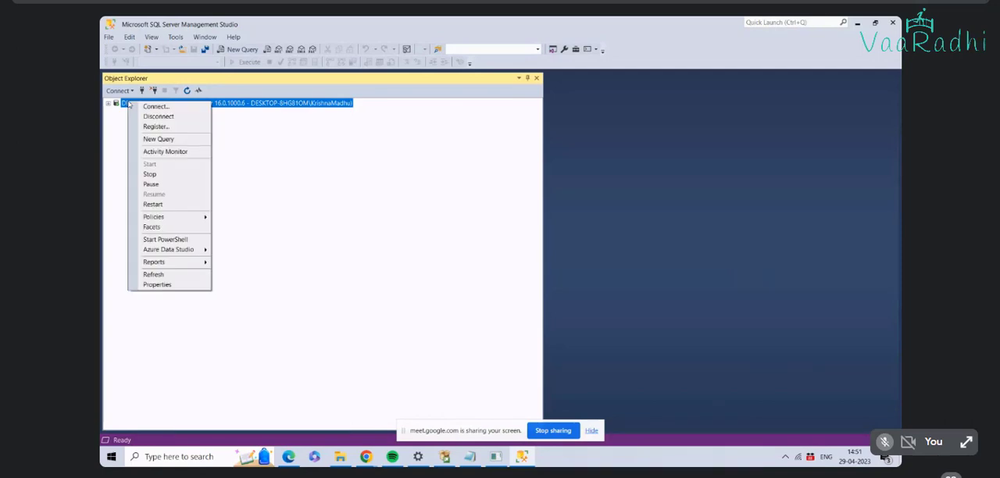
left_click(156, 117)
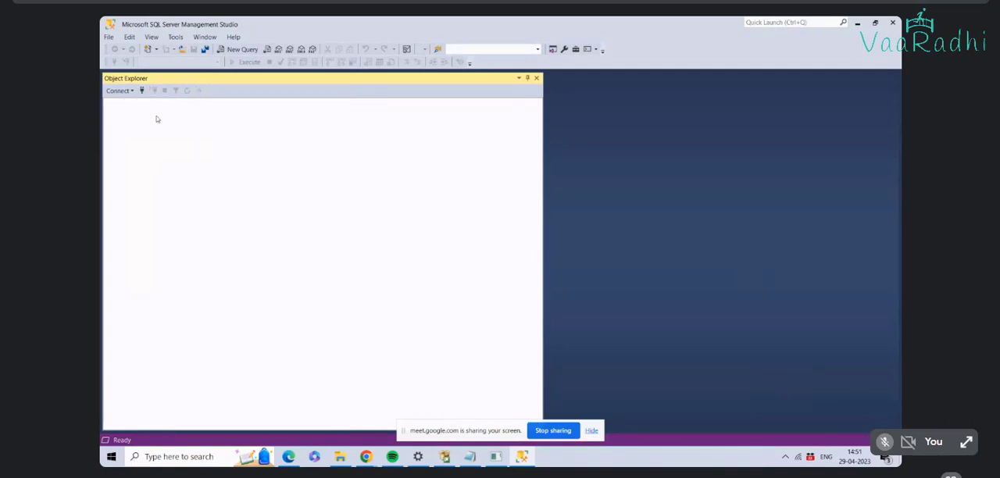
left_click(119, 91)
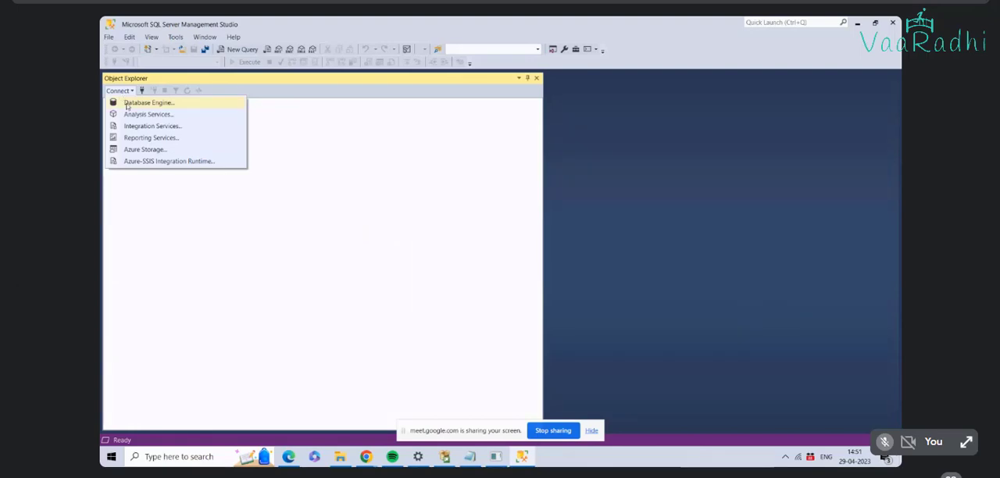
left_click(141, 102)
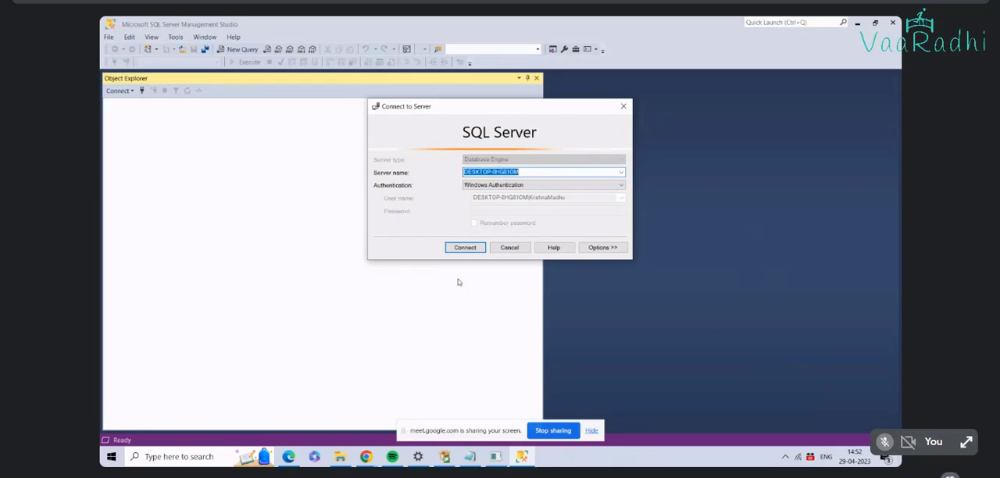
left_click(461, 248)
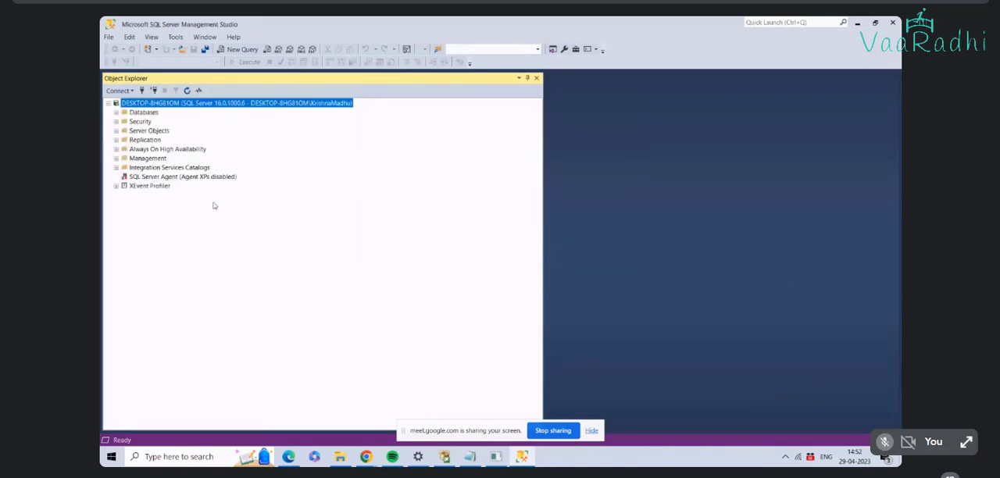
Step: Start a new login in the server's Security Logins folder, named SQL and using SQL Server authentication
left_click(115, 121)
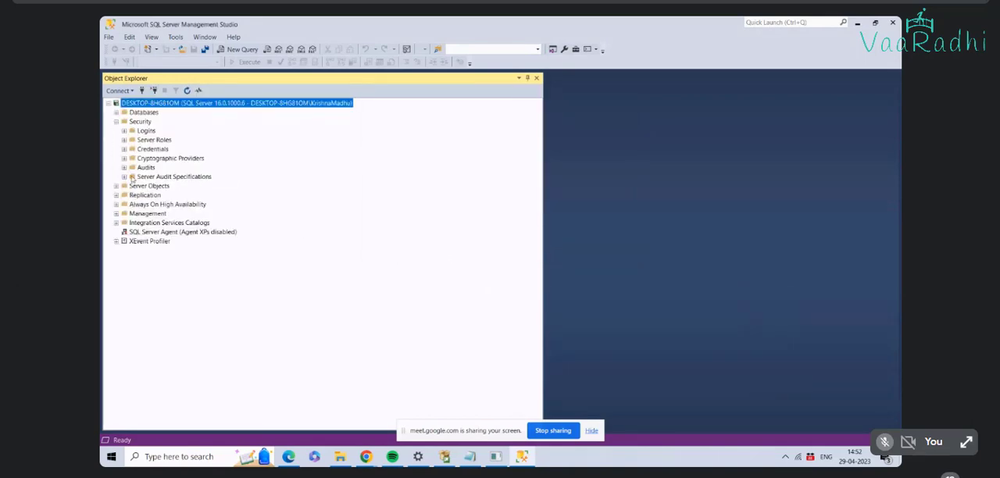
left_click(124, 131)
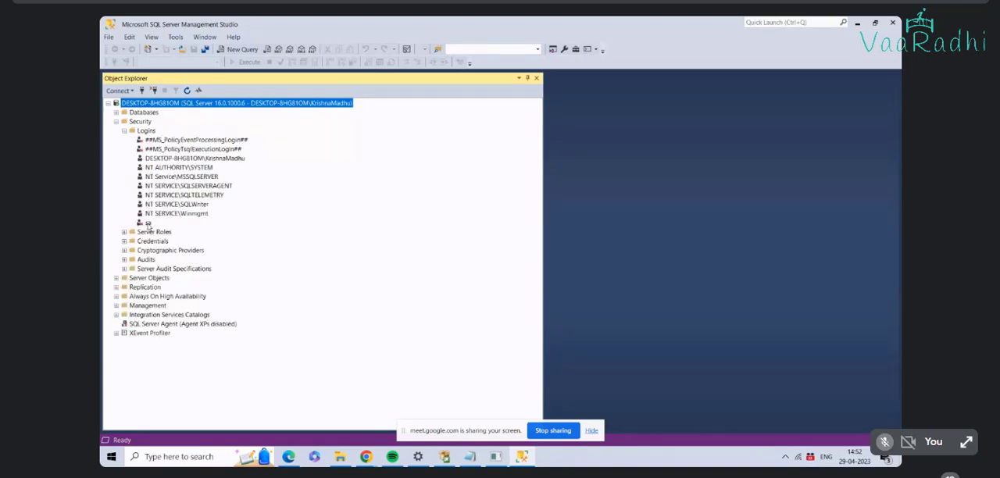
right_click(150, 131)
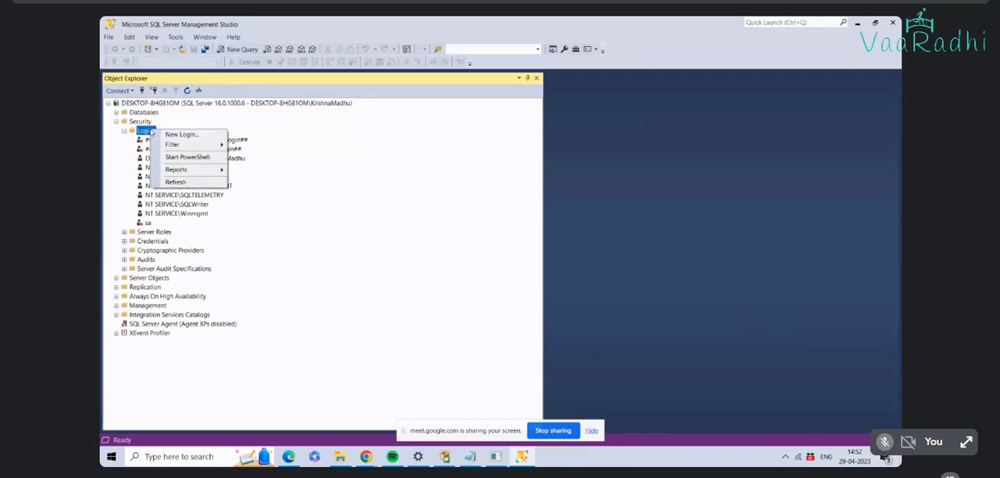
left_click(195, 137)
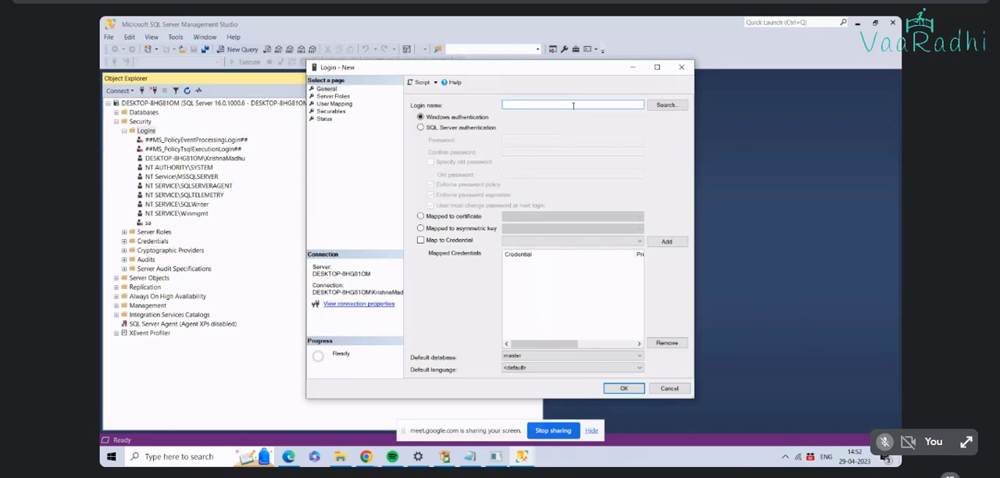
type("SQL")
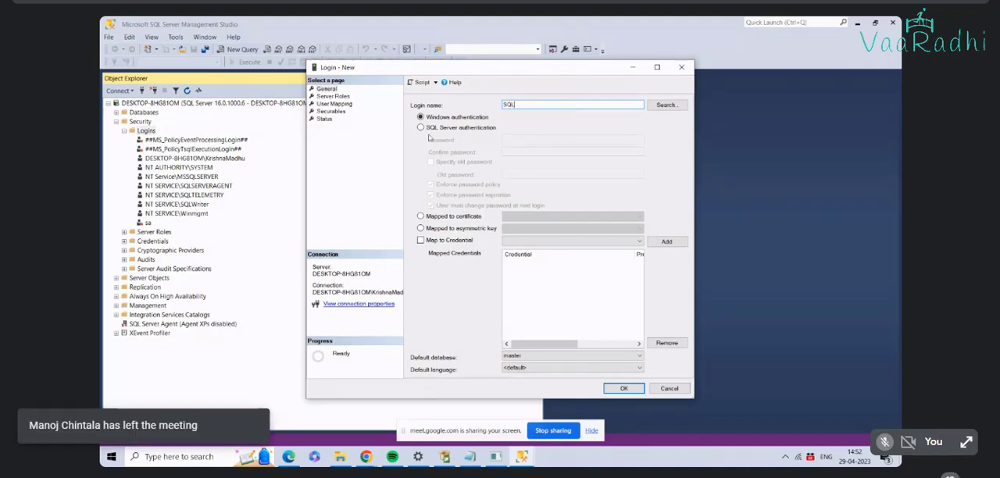
left_click(421, 128)
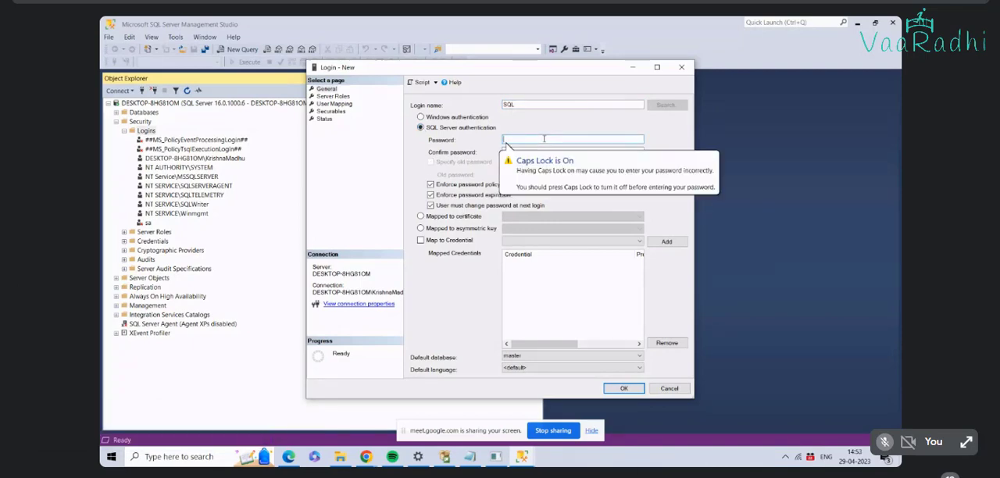
Step: Enter and confirm the new login's password, and turn off password policy enforcement
type("123")
left_click(559, 152)
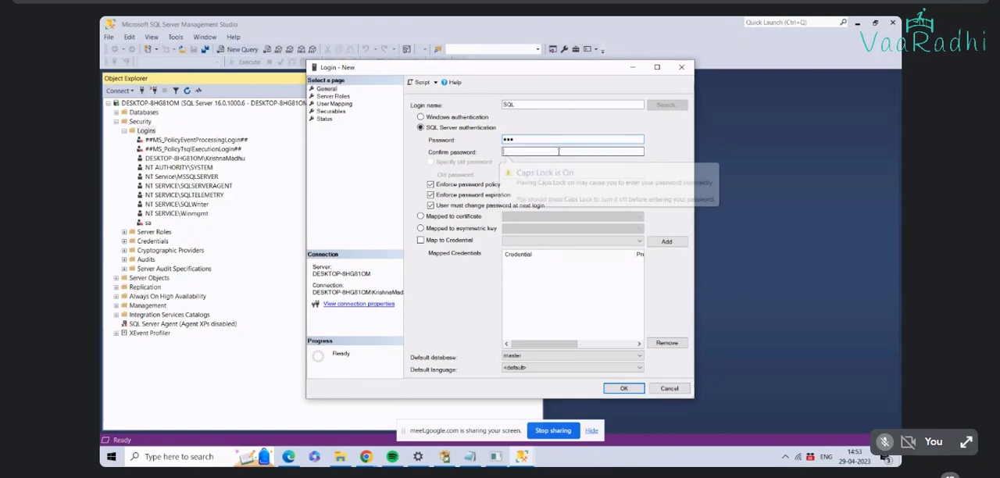
type("123")
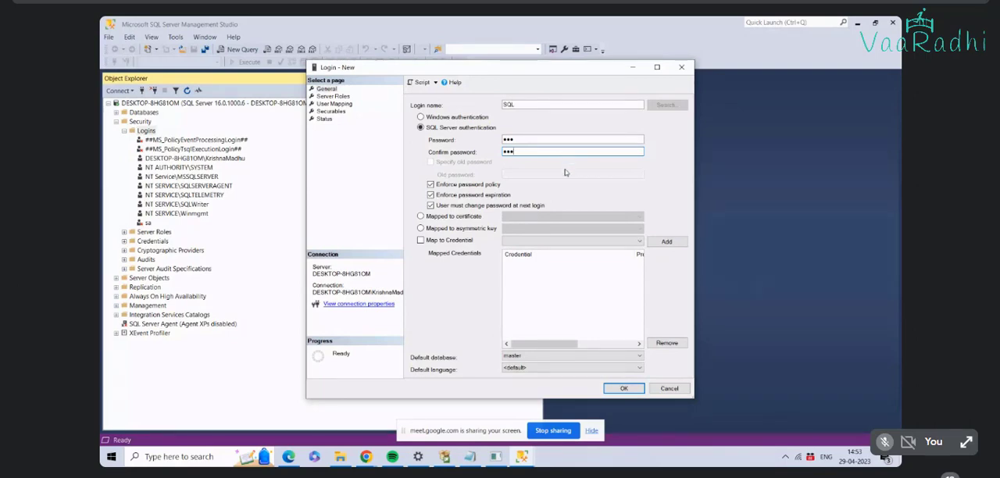
left_click(430, 184)
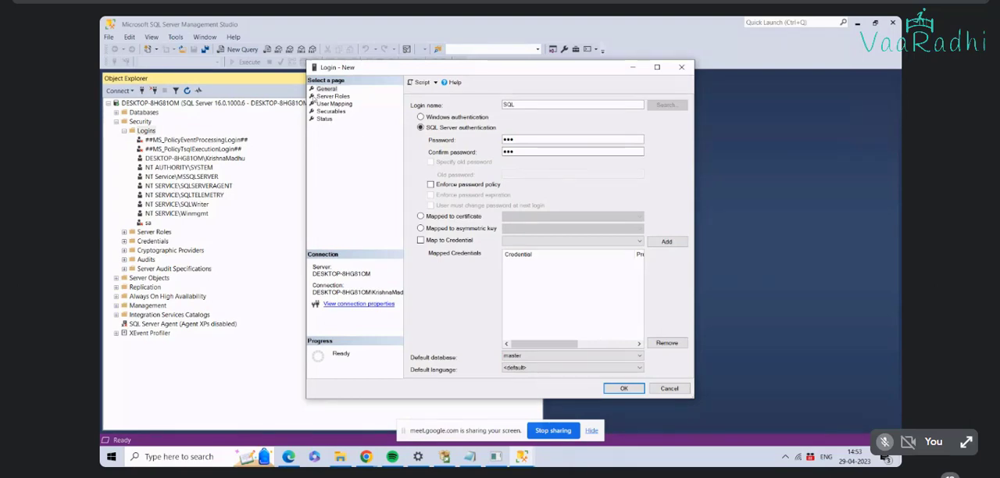
Step: Grant the login the sysadmin, setupadmin, serveradmin, securityadmin, processadmin, diskadmin, dbcreator and bulkadmin server roles, and create it
left_click(331, 96)
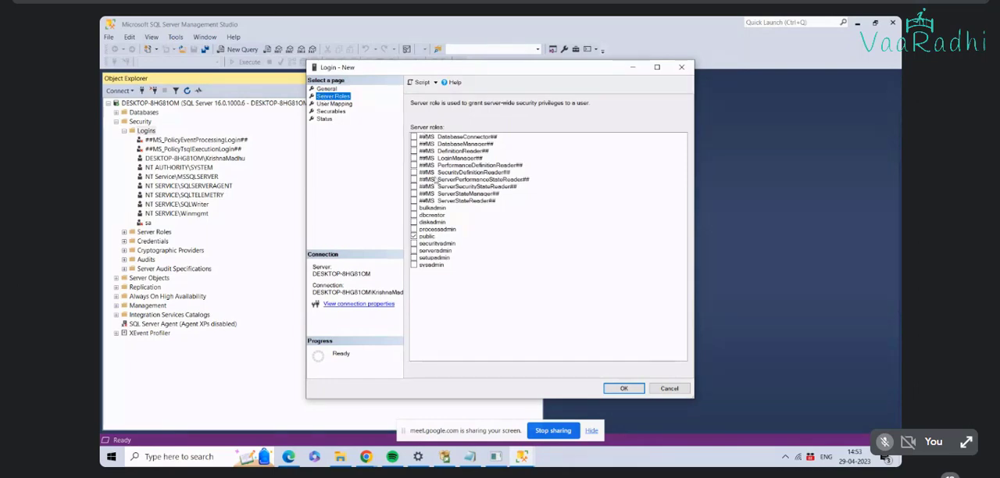
left_click(414, 265)
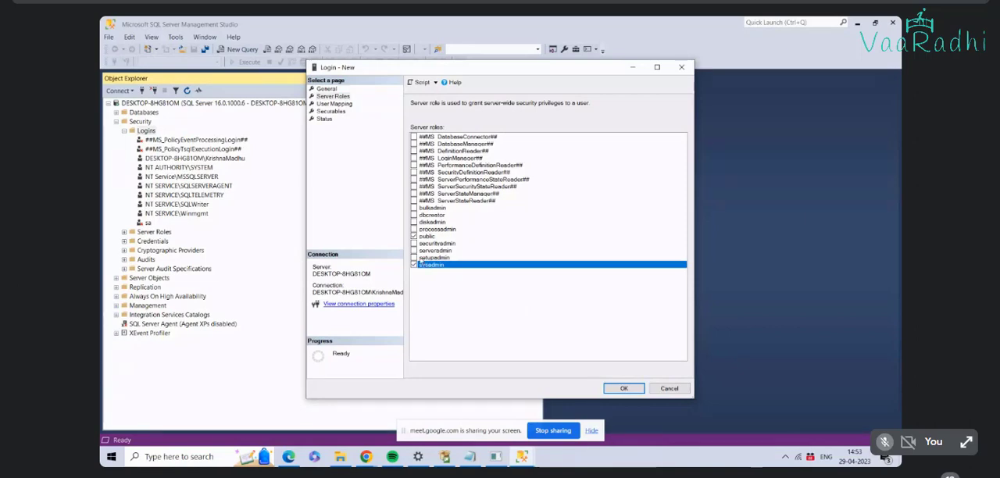
left_click(424, 258)
left_click(425, 250)
left_click(427, 243)
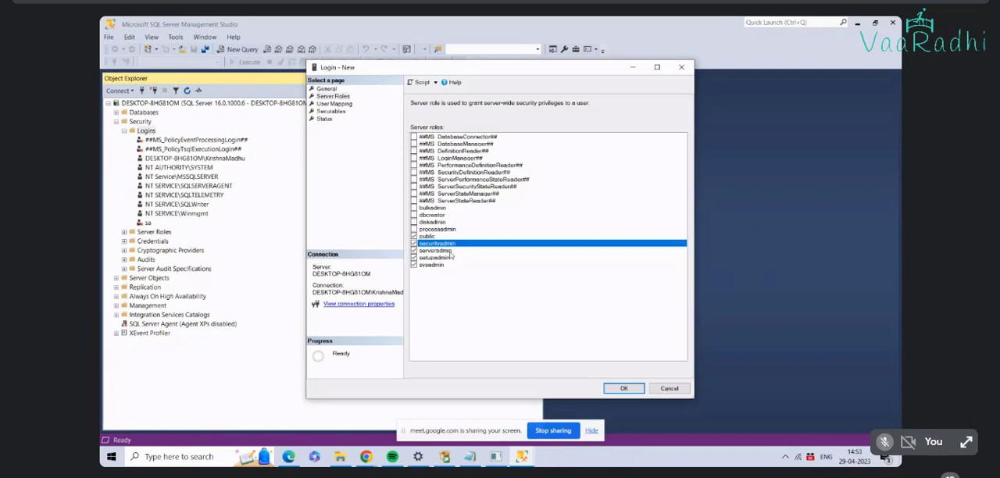
left_click(415, 230)
left_click(413, 223)
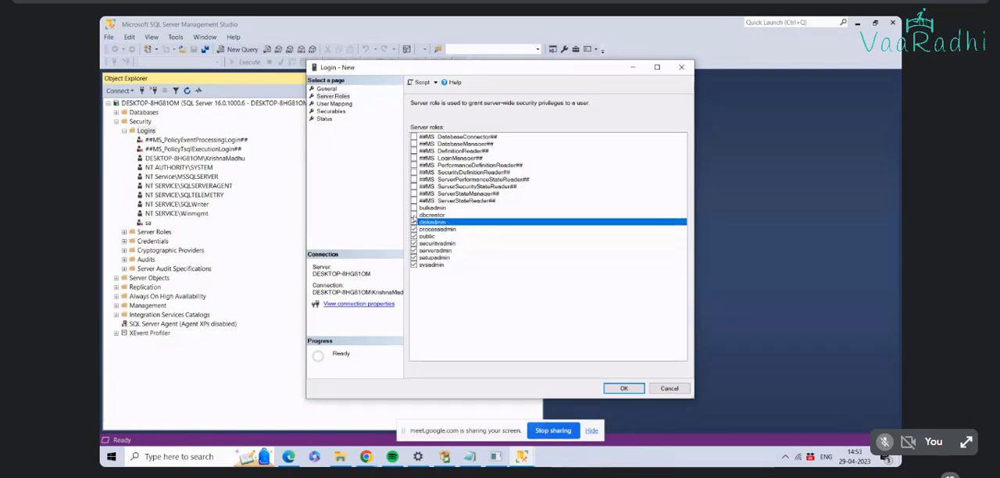
left_click(414, 215)
left_click(414, 209)
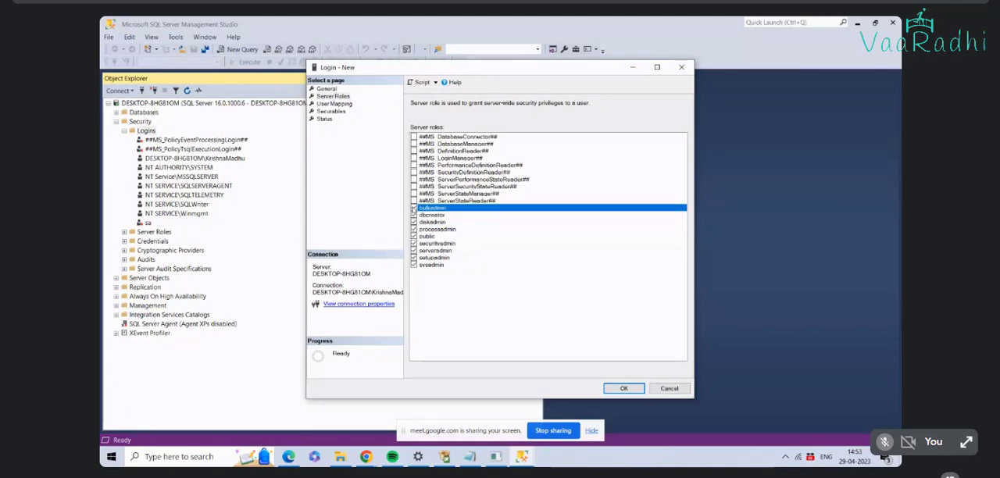
left_click(622, 388)
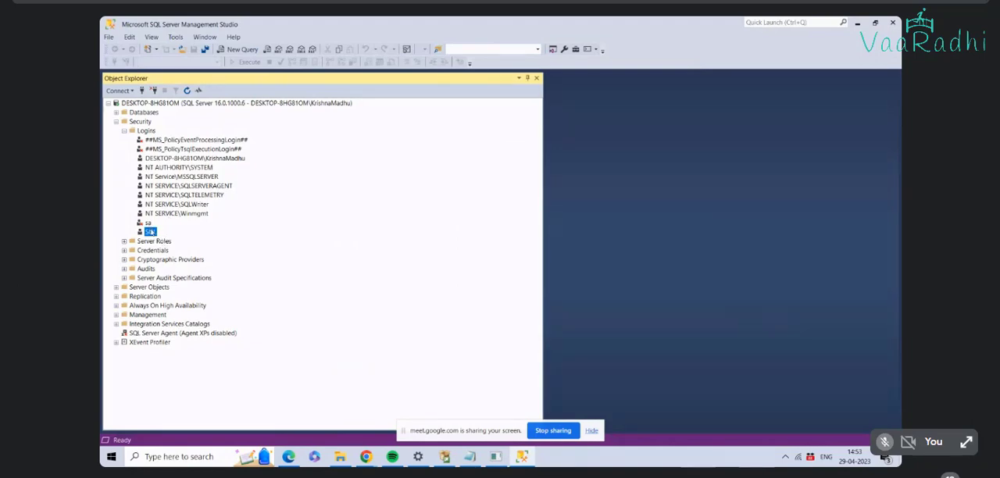
right_click(160, 231)
left_click(342, 419)
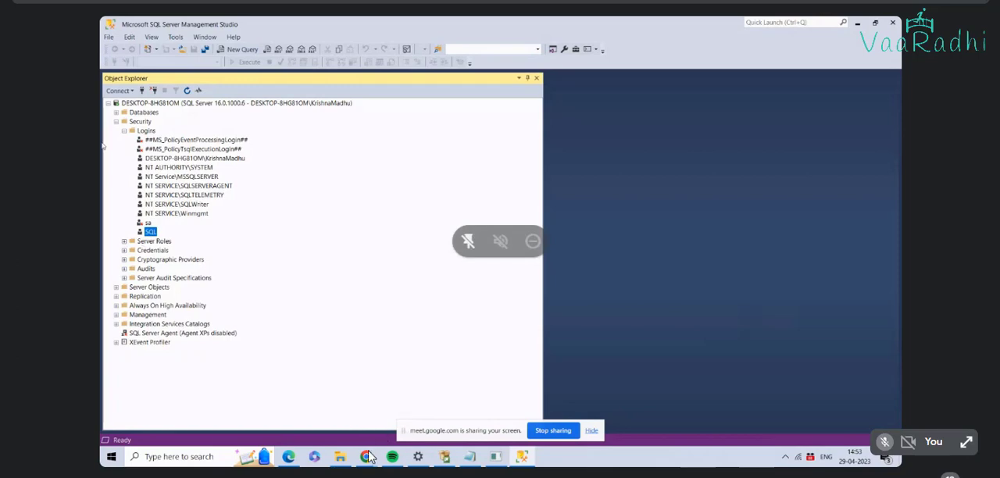
left_click(124, 91)
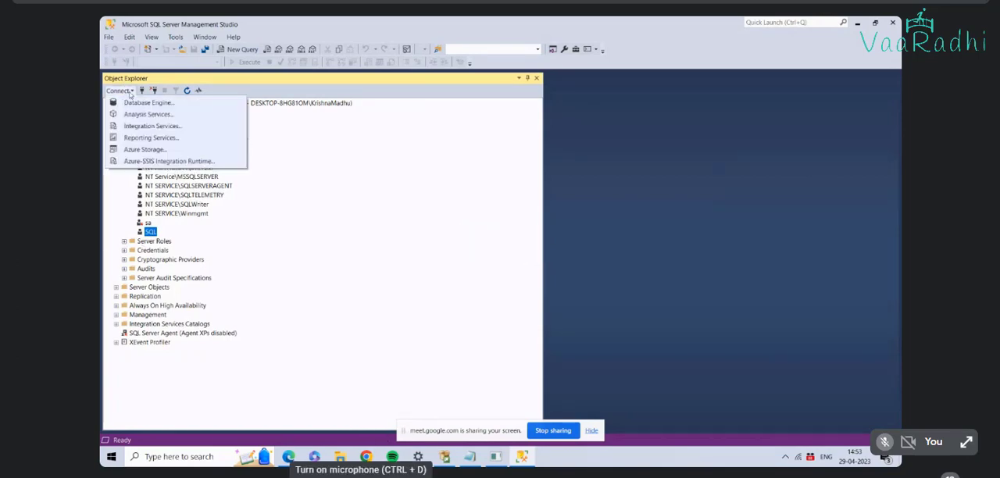
left_click(123, 96)
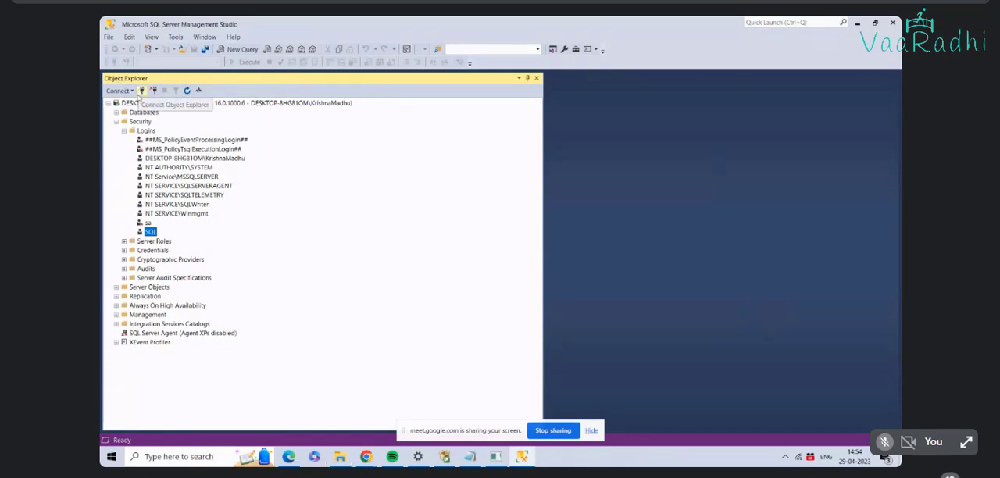
Step: Disconnect the server from Object Explorer and set up a new Database Engine connection using SQL Server Authentication with login SQL
right_click(132, 105)
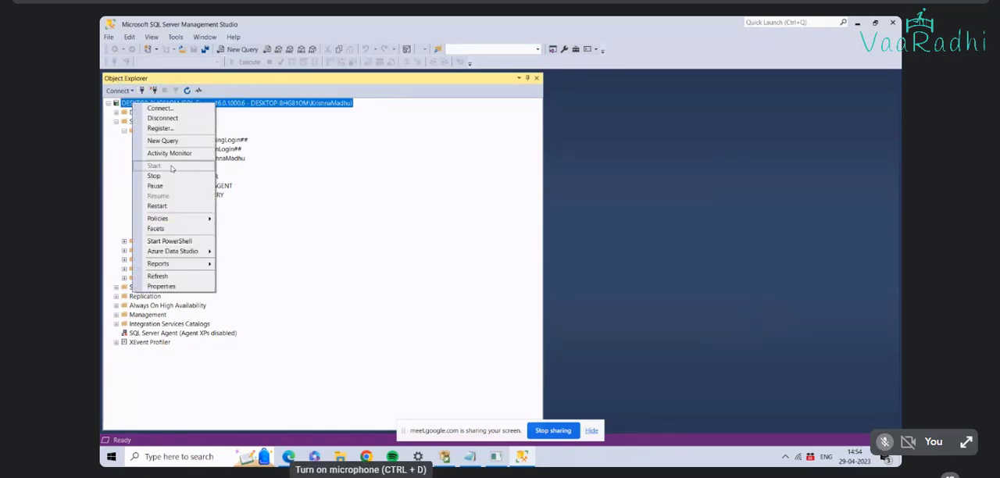
left_click(178, 118)
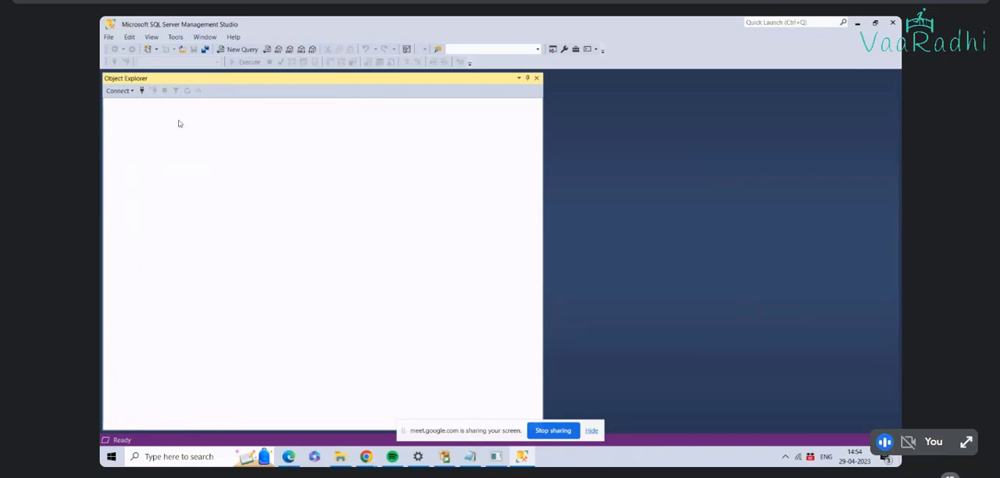
left_click(127, 91)
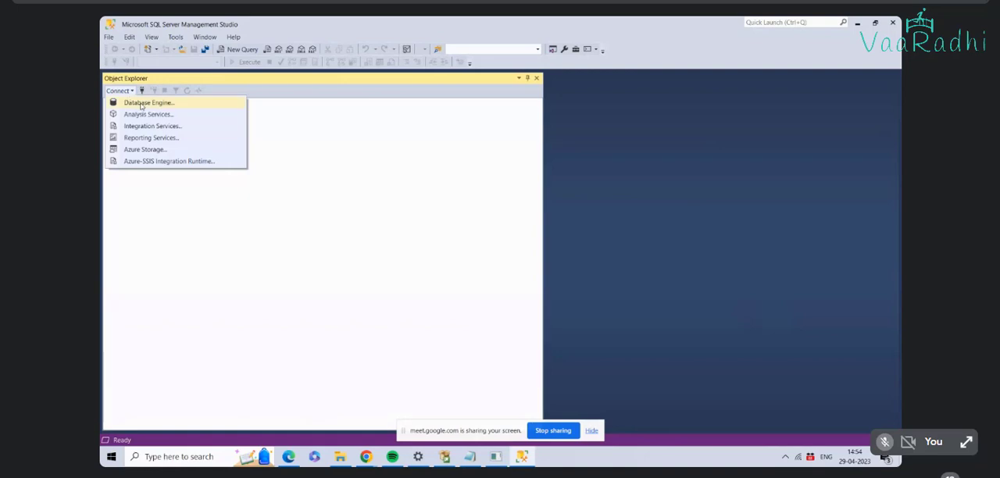
left_click(142, 104)
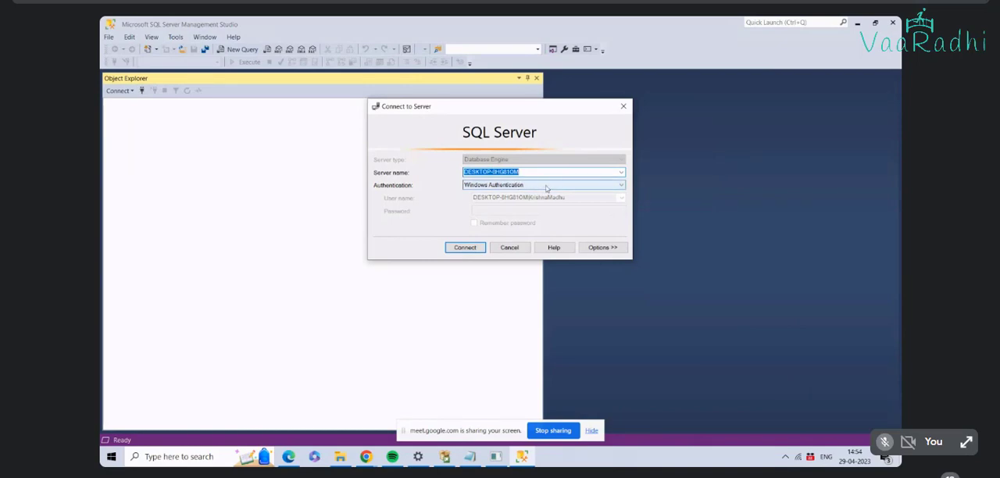
left_click(622, 185)
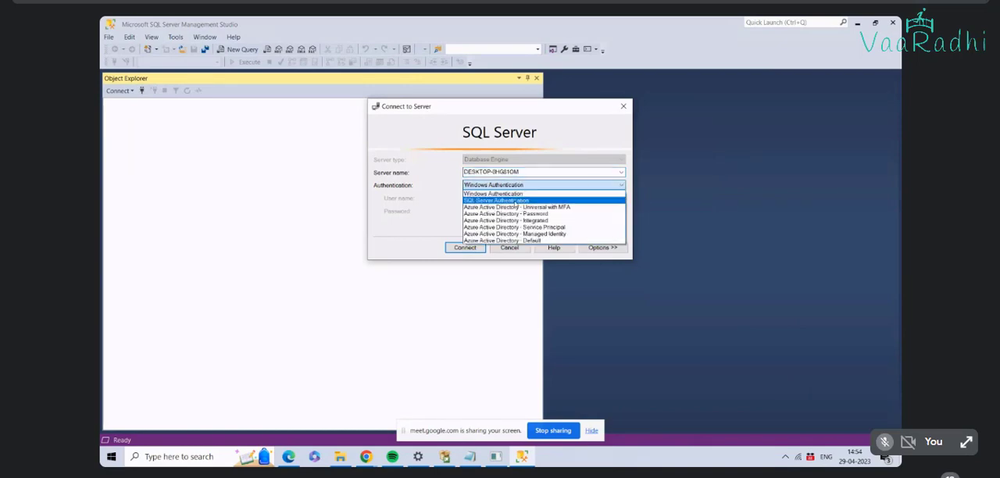
left_click(515, 201)
left_click(511, 197)
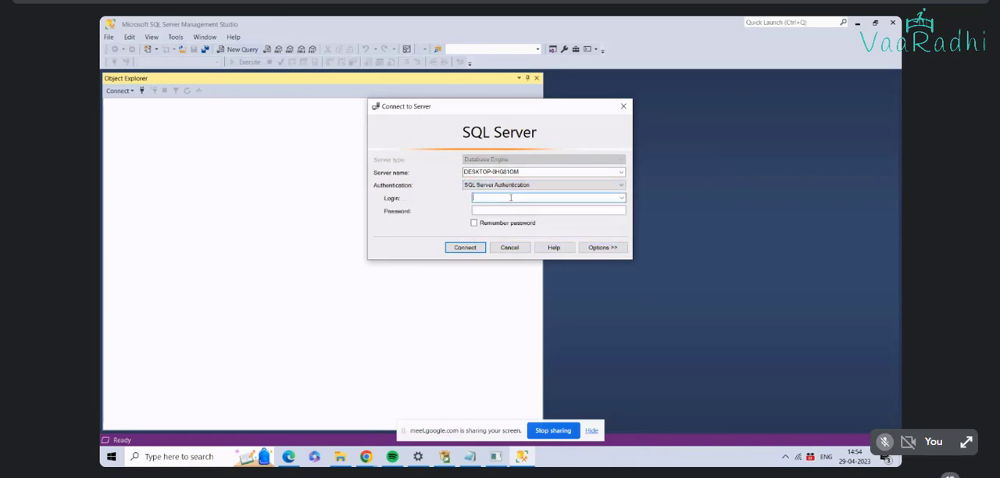
type("SQL")
key("Tab")
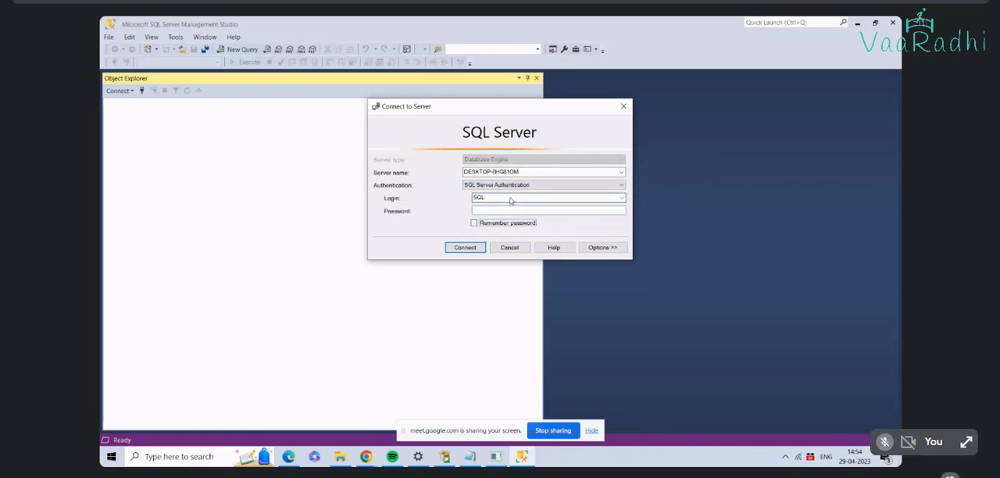
Step: Enter the login's password, leave the password unremembered, and try to connect to the server
type("12")
left_click(474, 223)
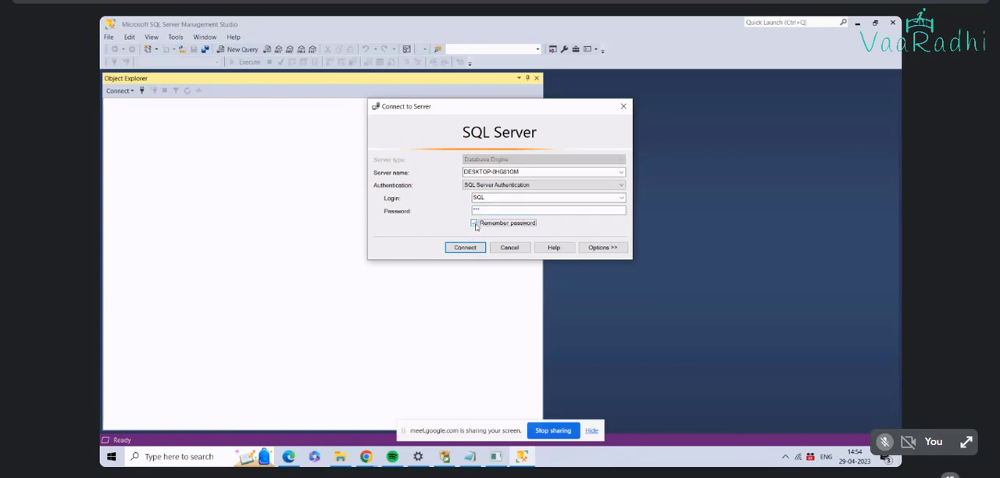
left_click(474, 224)
left_click(469, 247)
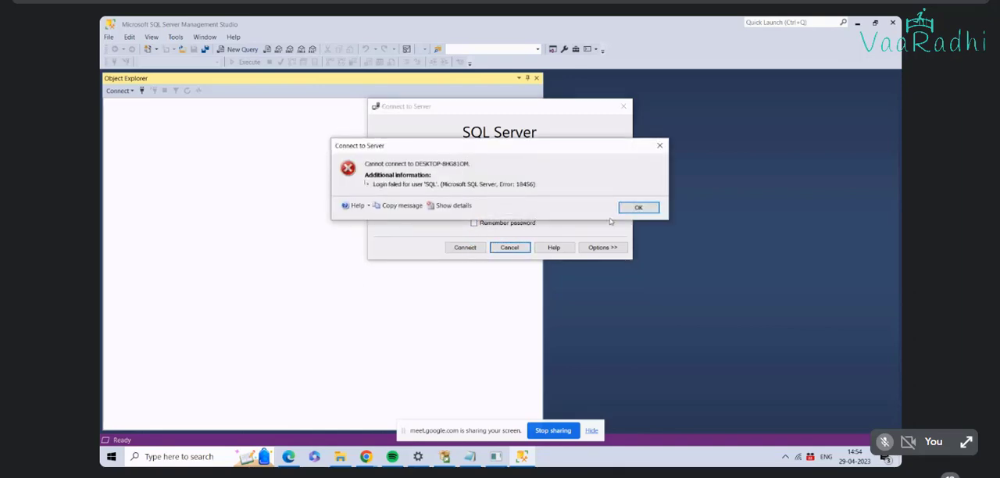
Step: Dismiss the connection error, re-enter the SQL login's password, and try to connect again
left_click(638, 208)
left_click(520, 209)
key("BackSpace")
key("BackSpace")
key("BackSpace")
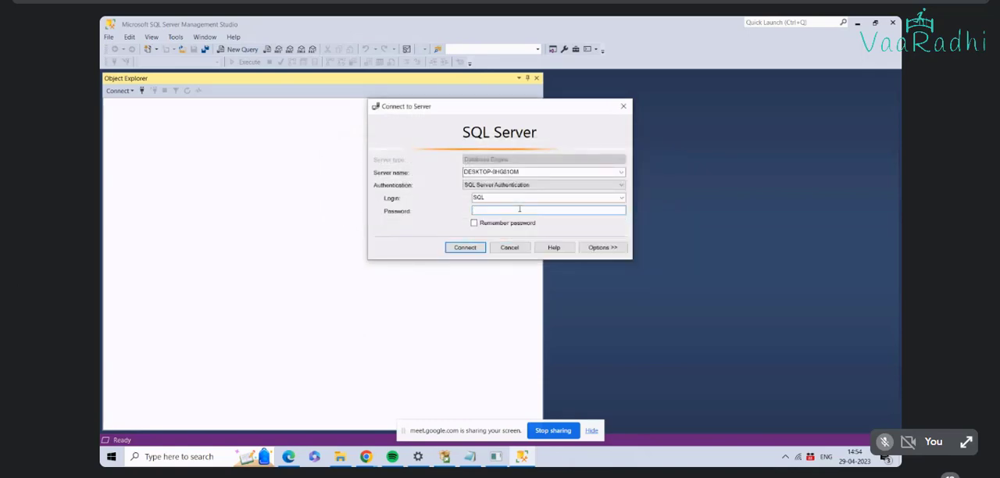
type("***")
left_click(462, 248)
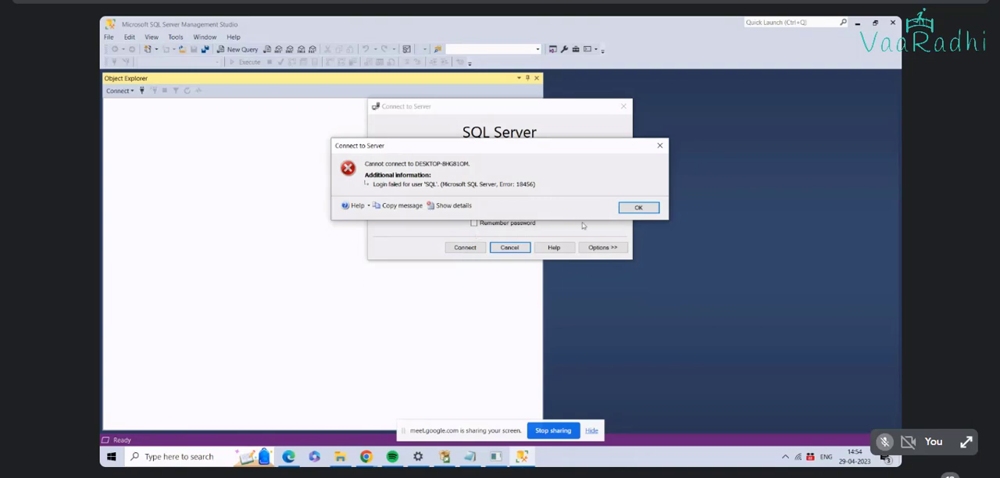
Step: Examine the connection error's advanced details, including the error number, severity, state and program location
left_click(447, 206)
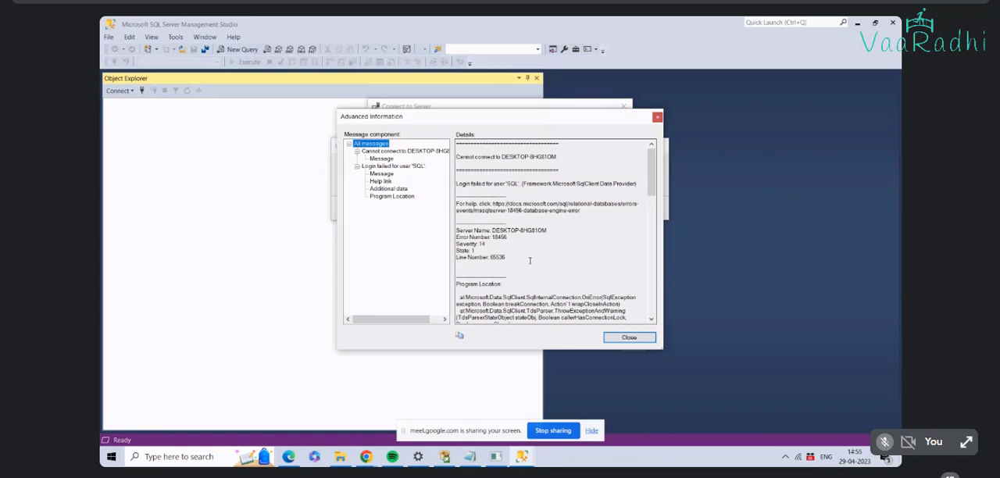
scroll(529, 260, "down", 3)
scroll(530, 260, "down", 6)
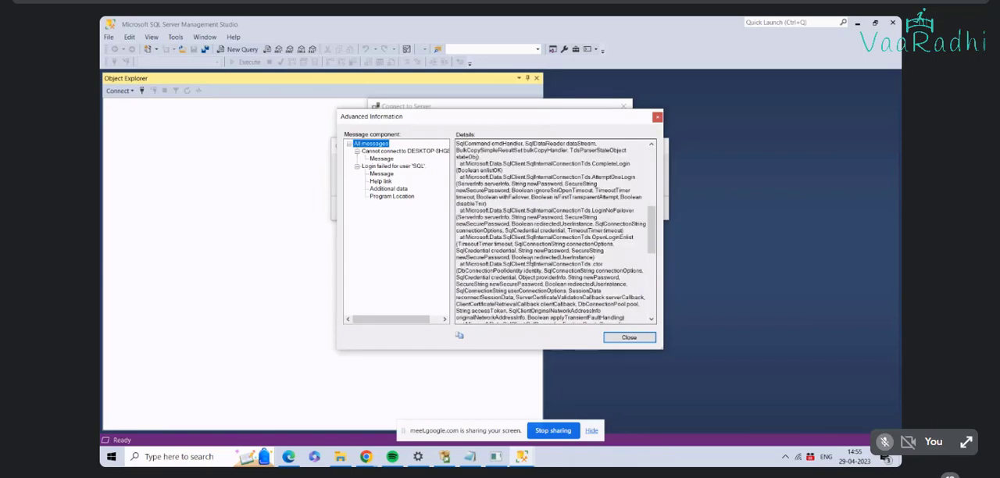
scroll(530, 260, "down", 4)
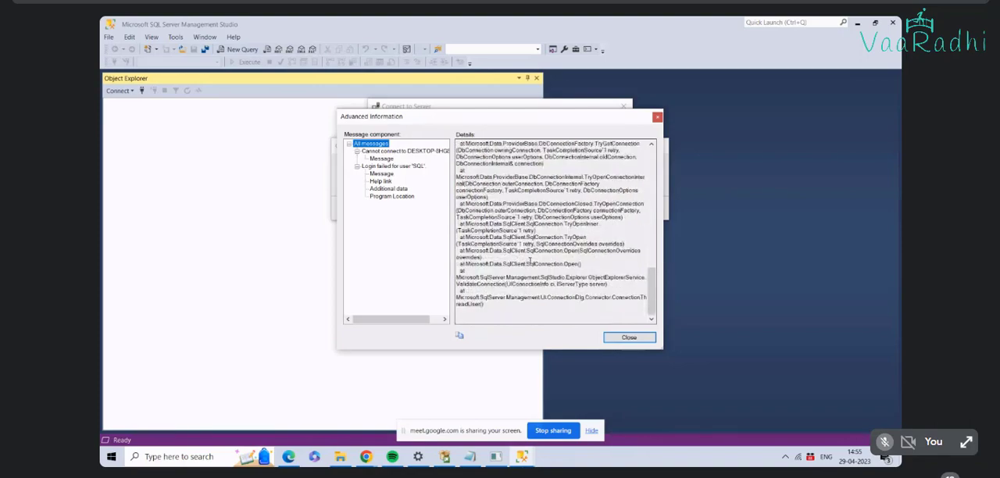
scroll(530, 260, "up", 3)
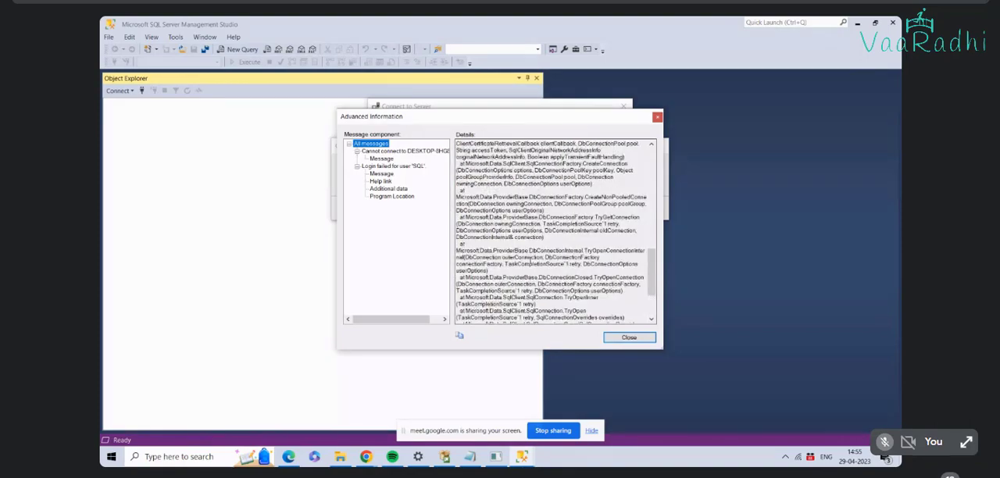
scroll(529, 260, "up", 9)
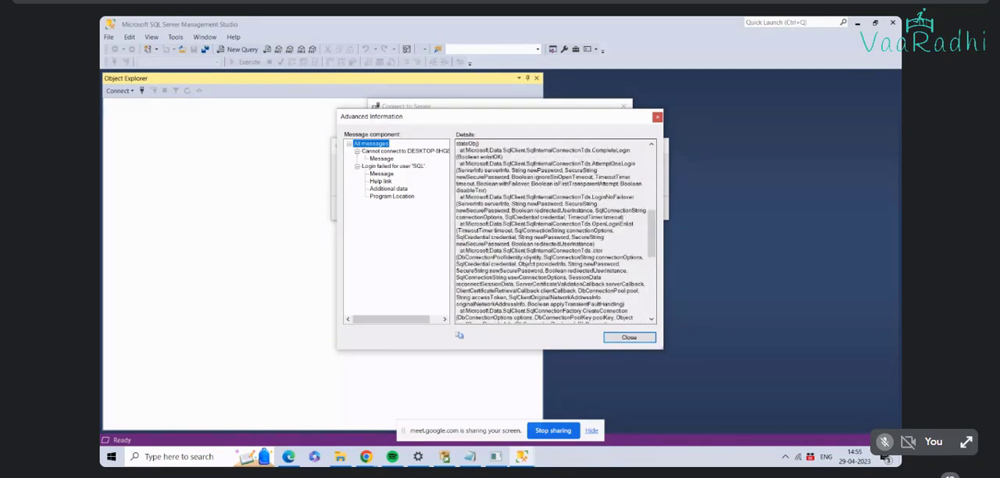
scroll(530, 260, "up", 5)
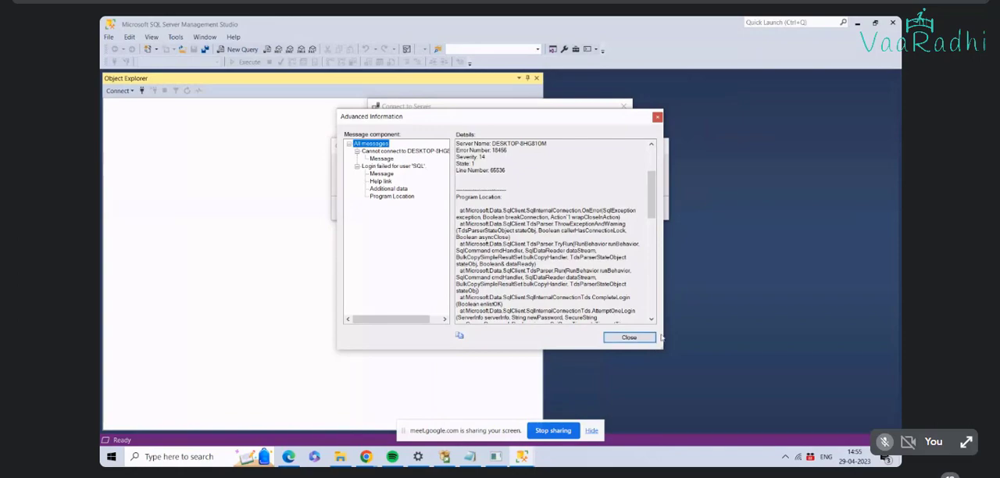
Step: Enlarge the advanced error information, read its message and additional data entries for the failed SQL login, and close it
left_click_drag(663, 337, 812, 446)
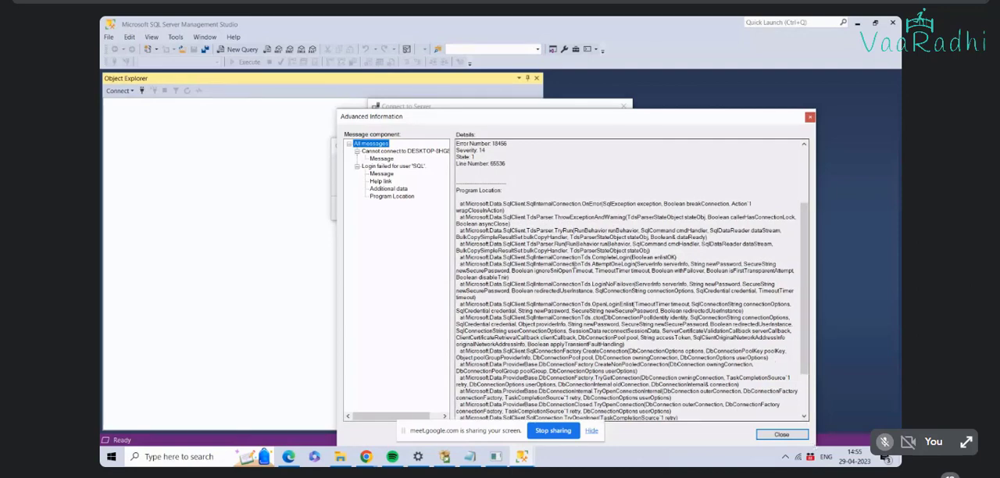
left_click(382, 159)
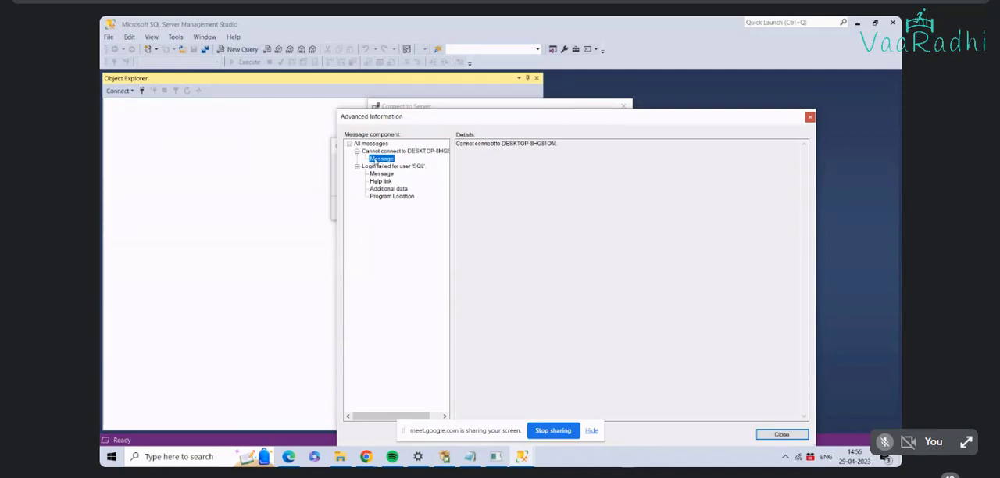
left_click(373, 166)
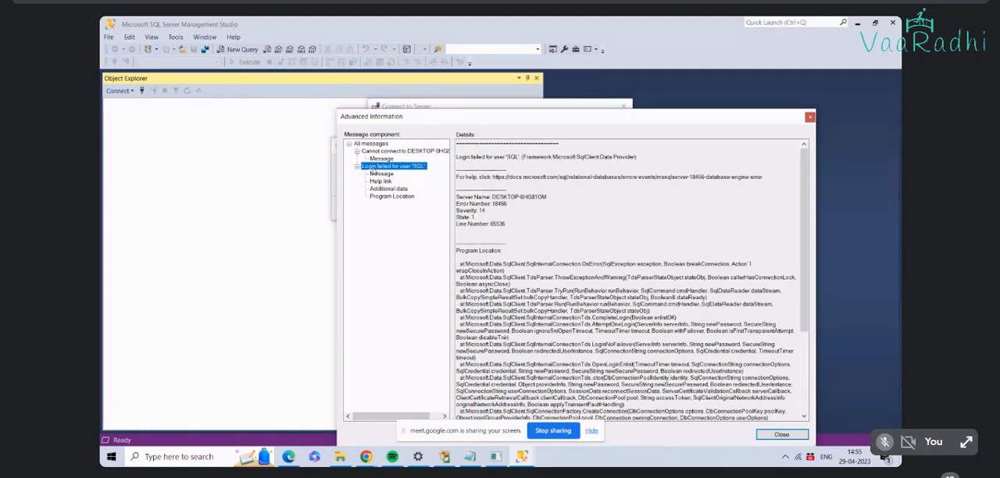
left_click(375, 174)
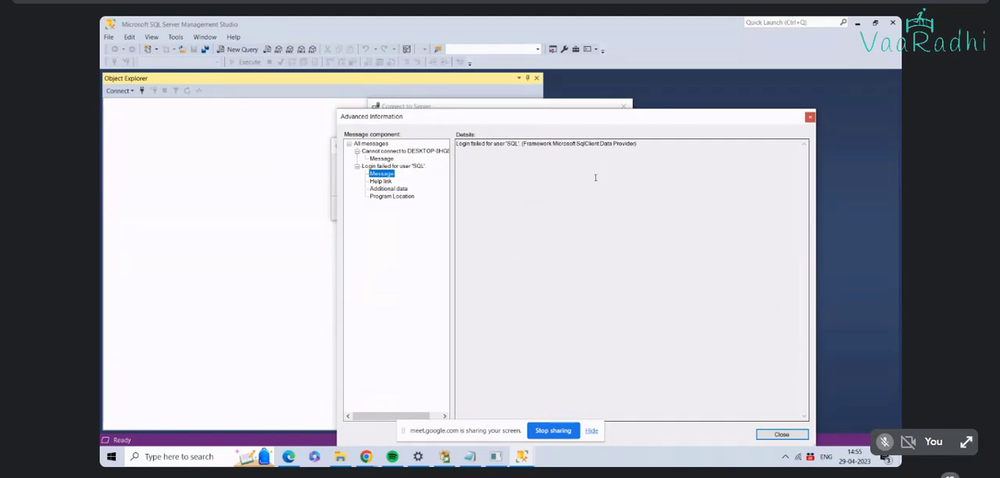
left_click(398, 190)
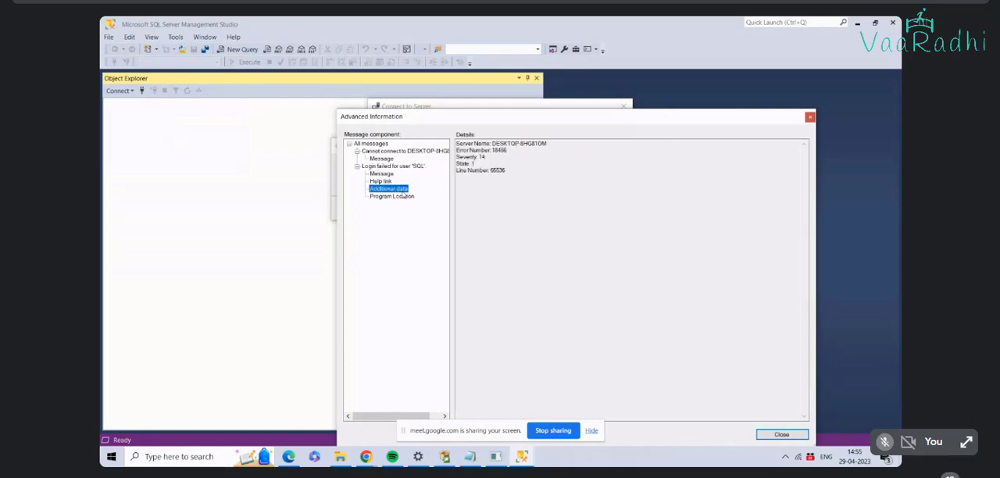
left_click(781, 434)
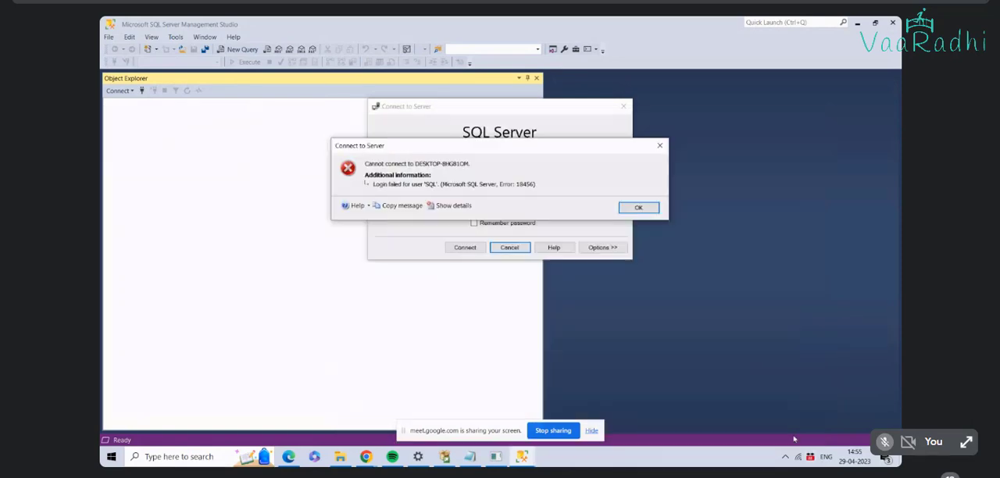
Step: Dismiss the connection error and connect to the server with Windows Authentication instead
left_click(638, 207)
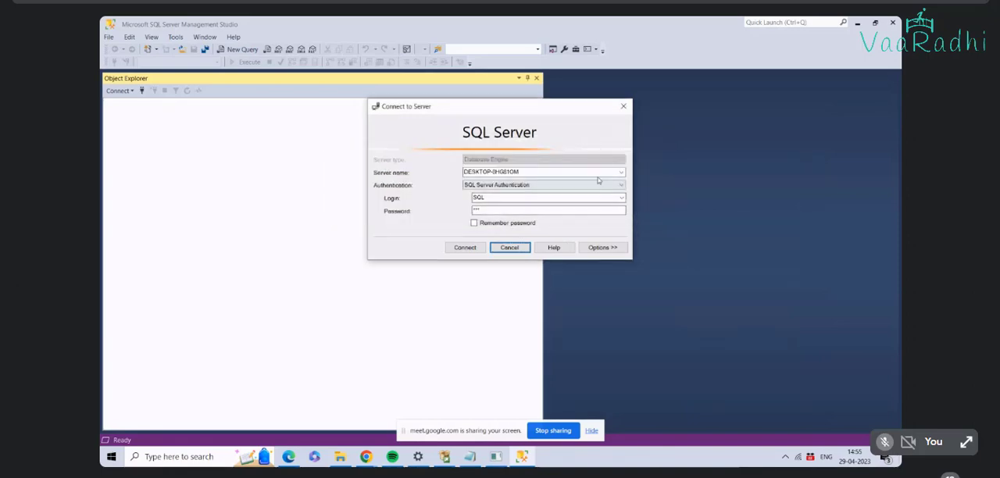
left_click(622, 185)
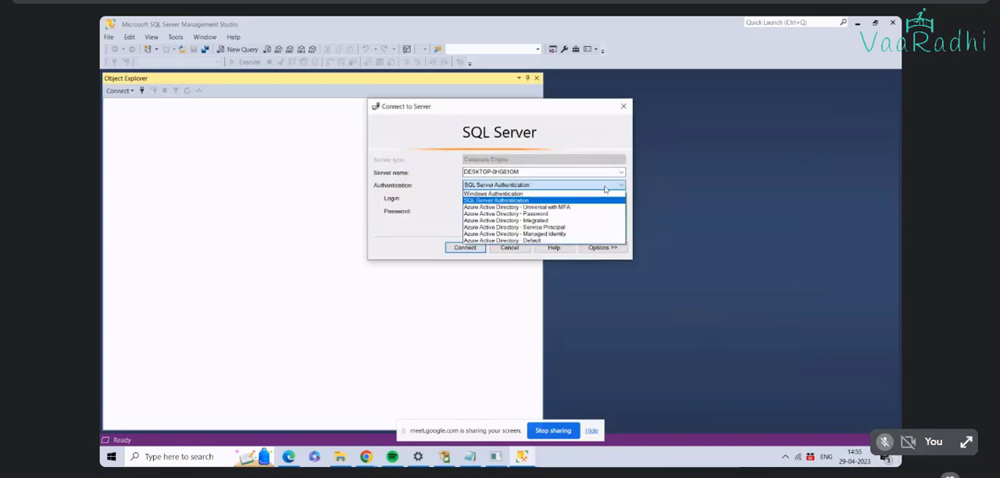
left_click(519, 195)
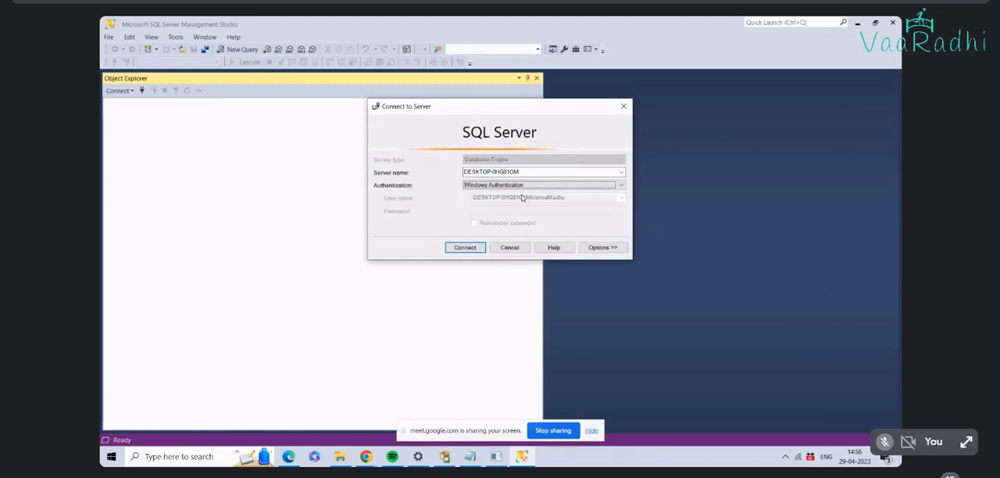
left_click(465, 248)
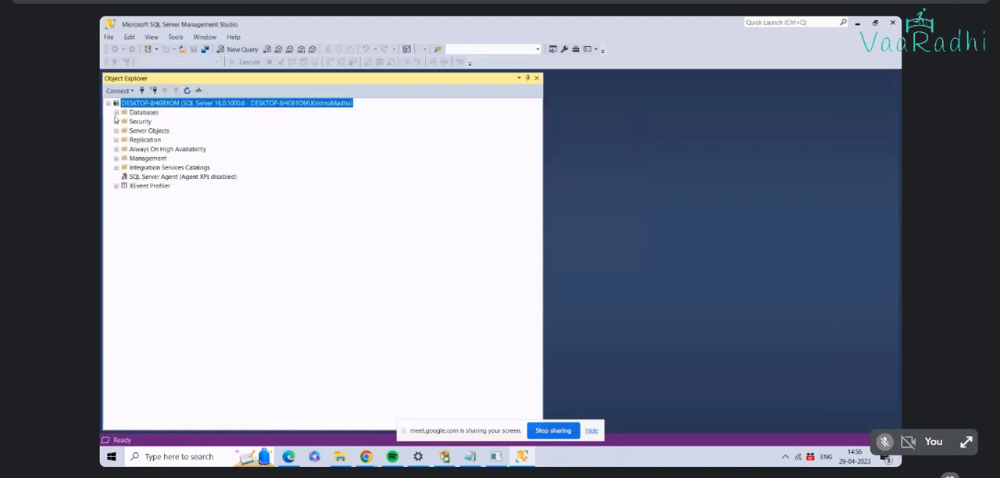
Step: Open the properties of the SQL login from the server's security logins and check its status and server roles
left_click(115, 122)
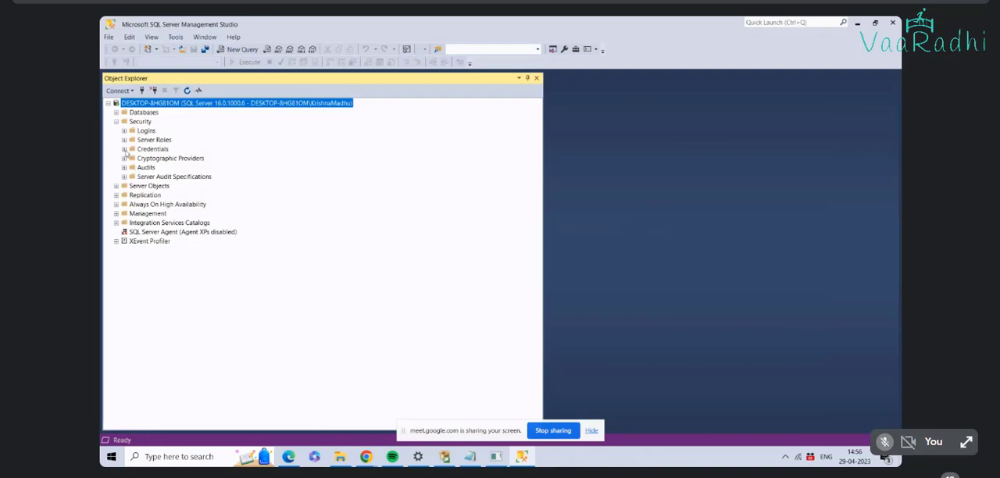
left_click(124, 131)
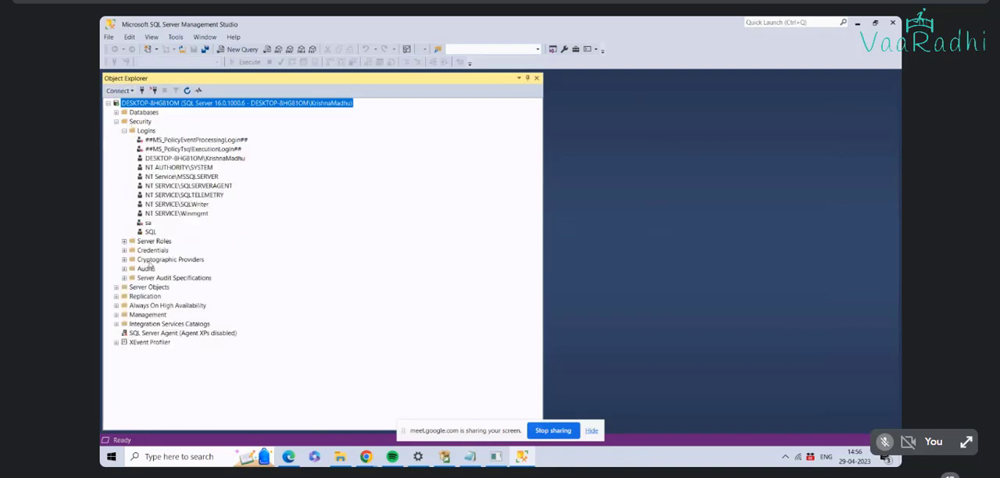
left_click(150, 232)
right_click(150, 232)
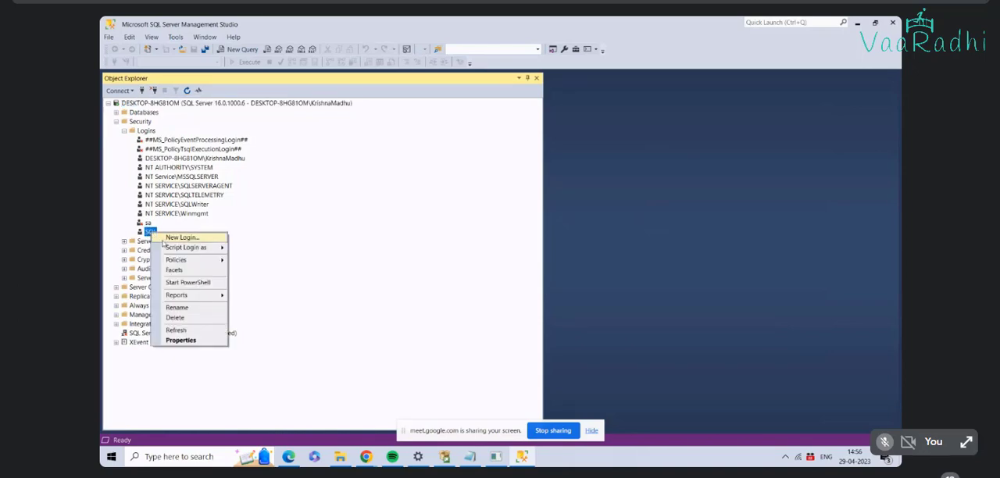
left_click(186, 339)
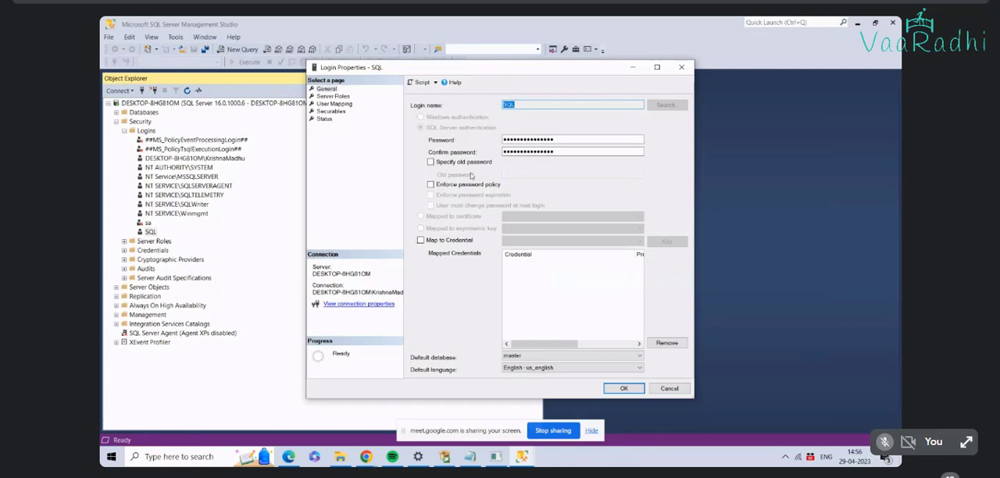
left_click(331, 119)
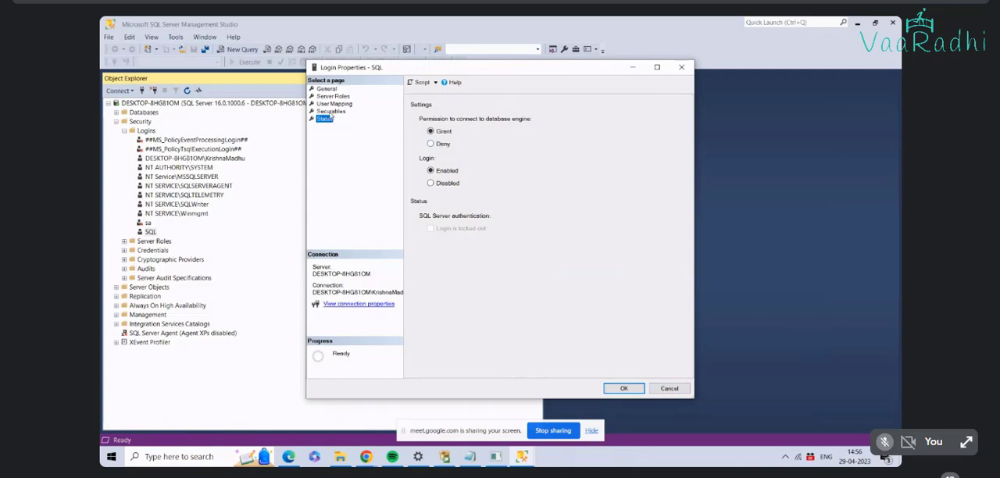
left_click(316, 96)
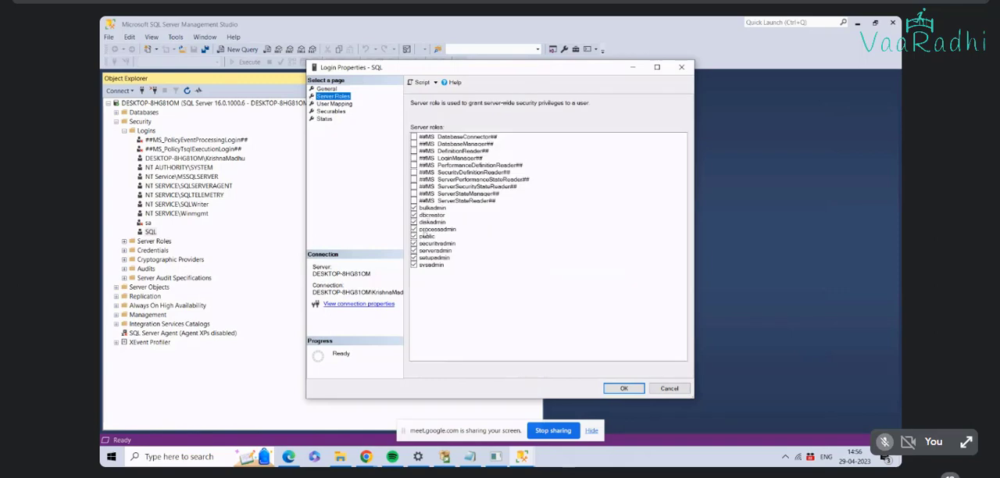
Step: Replace the SQL login's password in its general properties, enter the same password as confirmation, and save the login
left_click(330, 89)
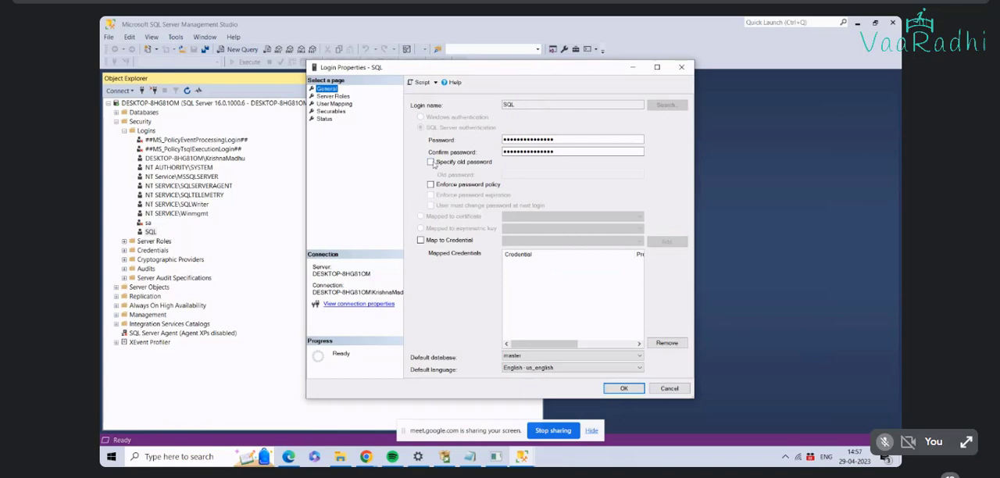
left_click(554, 139)
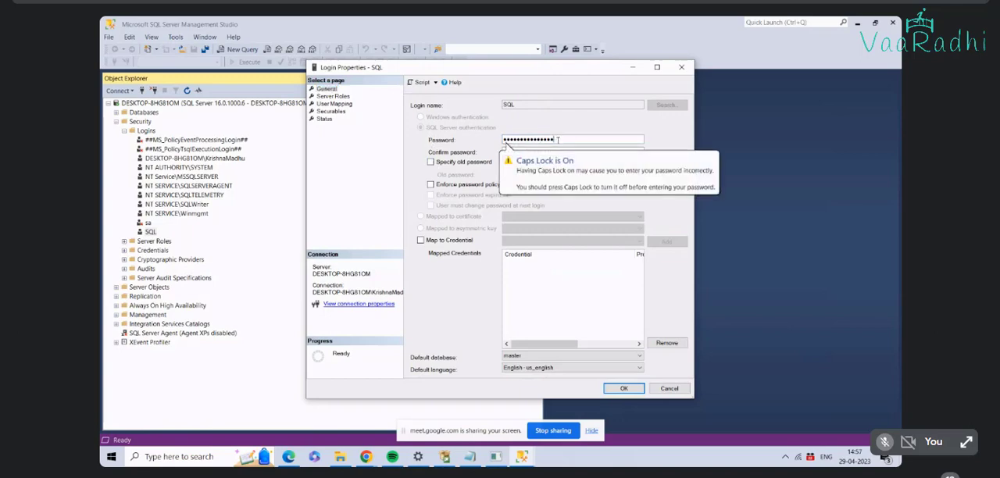
left_click_drag(559, 140, 501, 139)
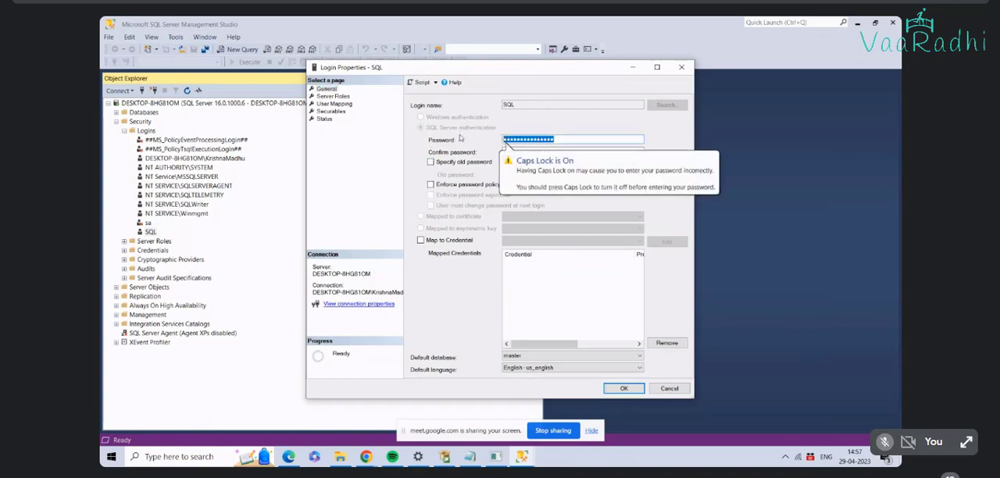
key("BackSpace")
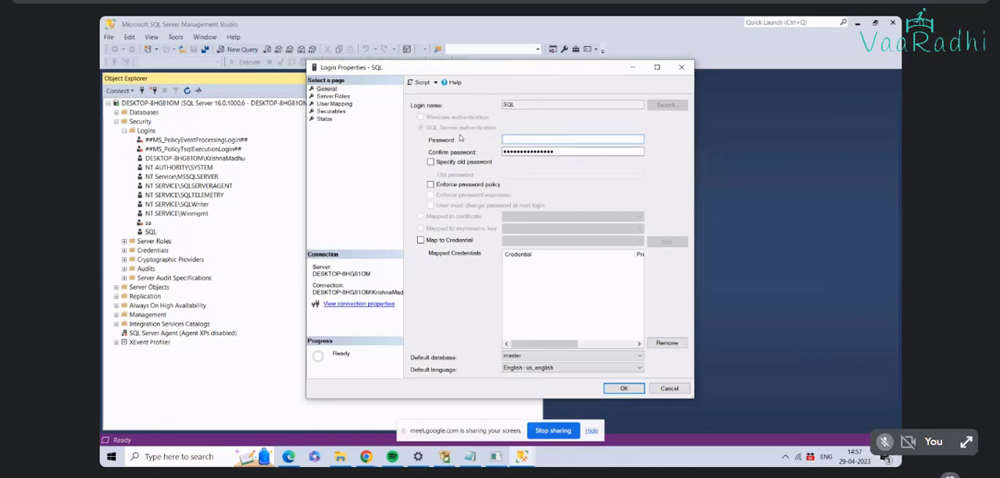
type("••••••")
key("Tab")
type("•••")
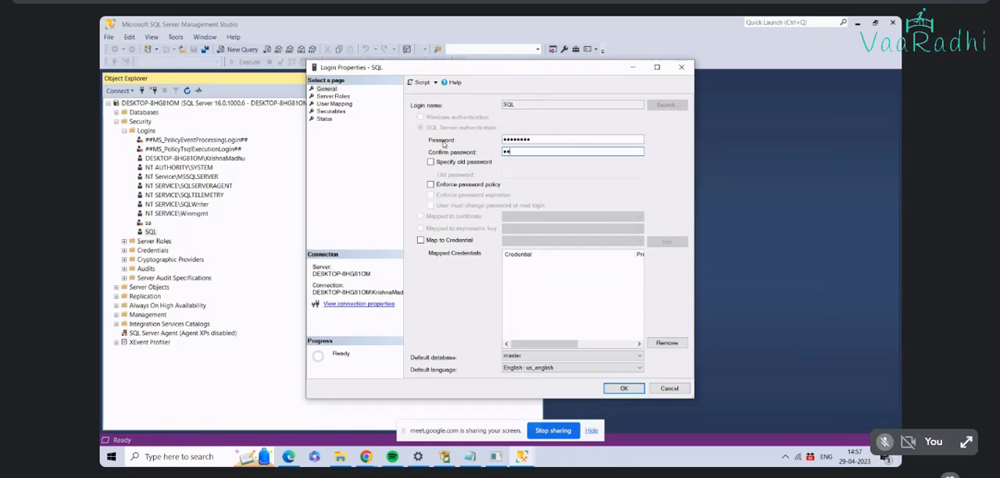
type("•••••")
left_click(623, 388)
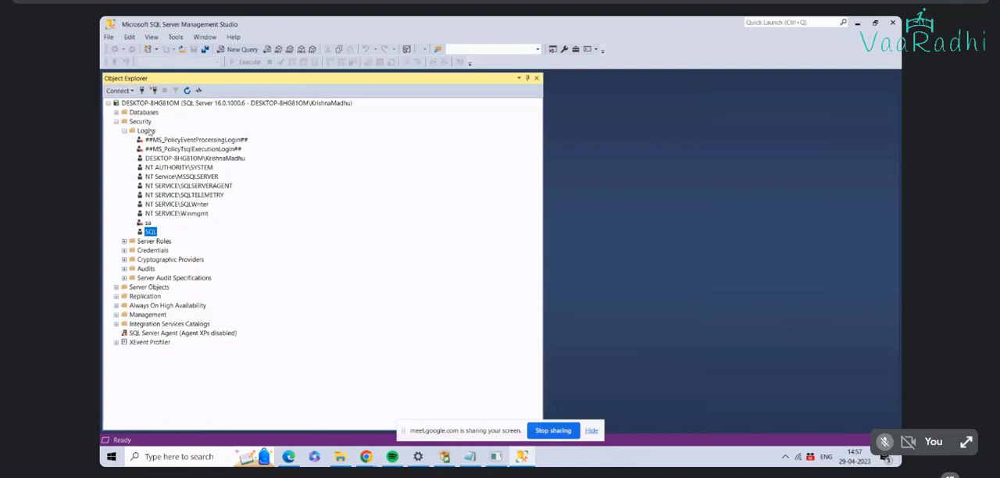
right_click(151, 233)
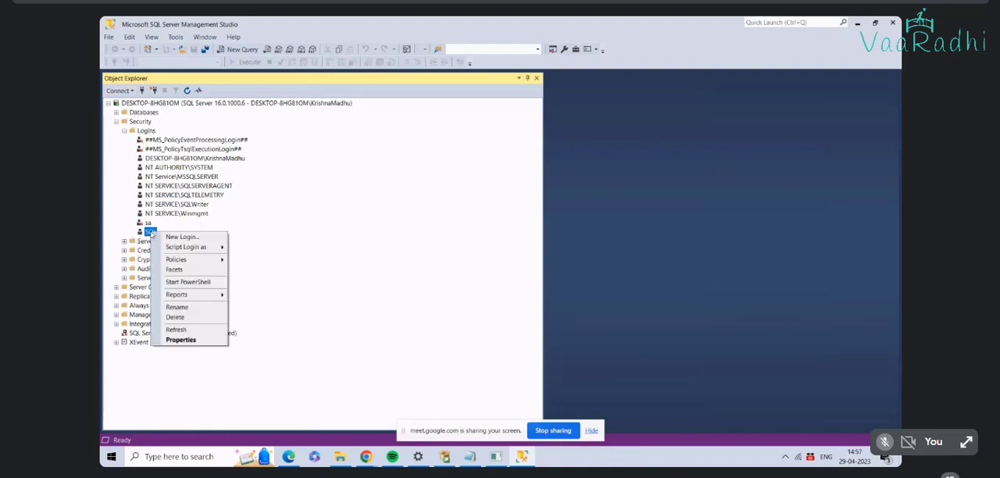
mouse_move(201, 265)
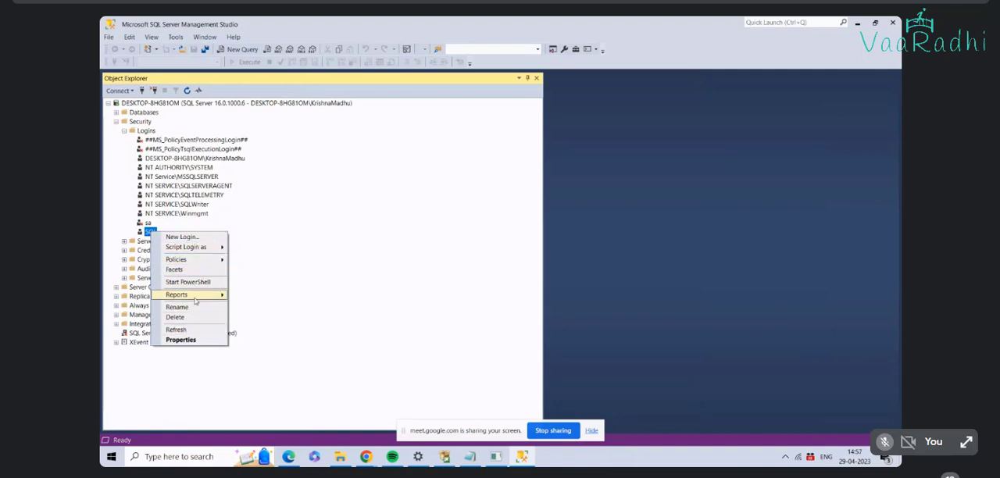
left_click(306, 211)
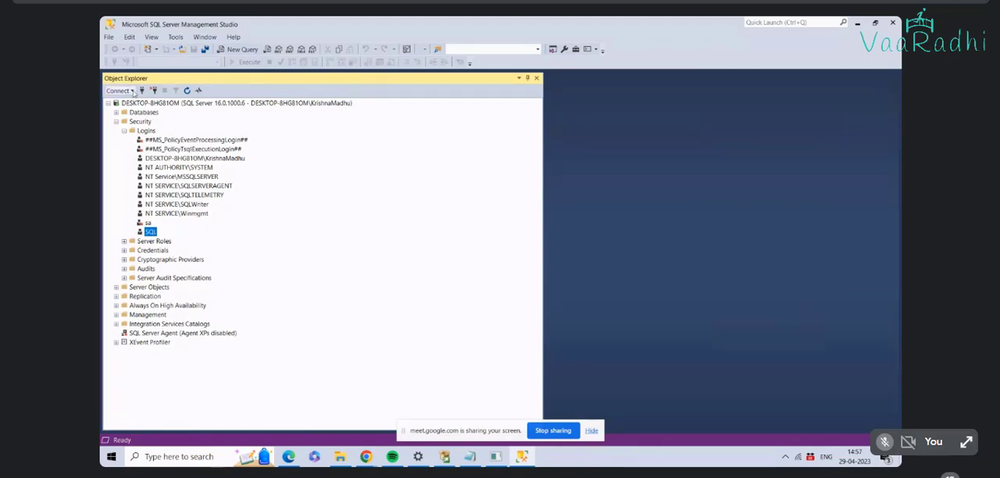
left_click(133, 91)
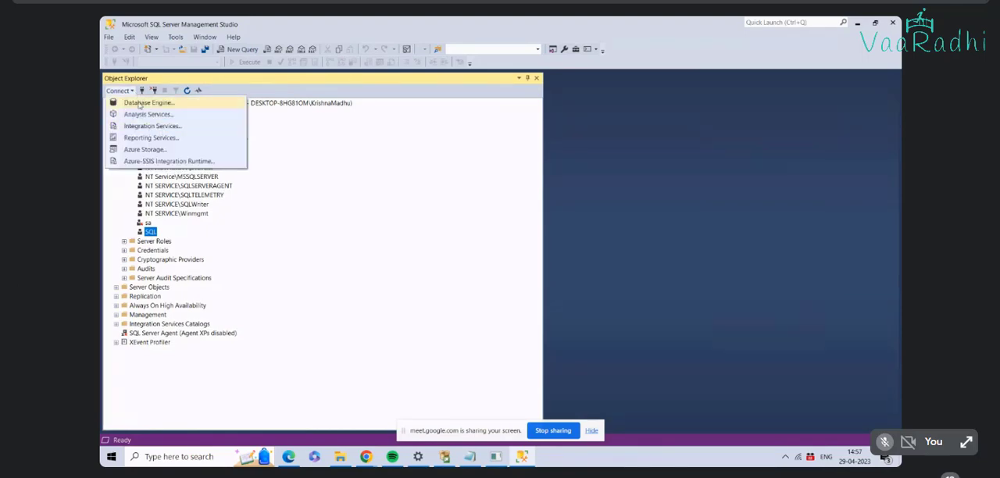
left_click(140, 103)
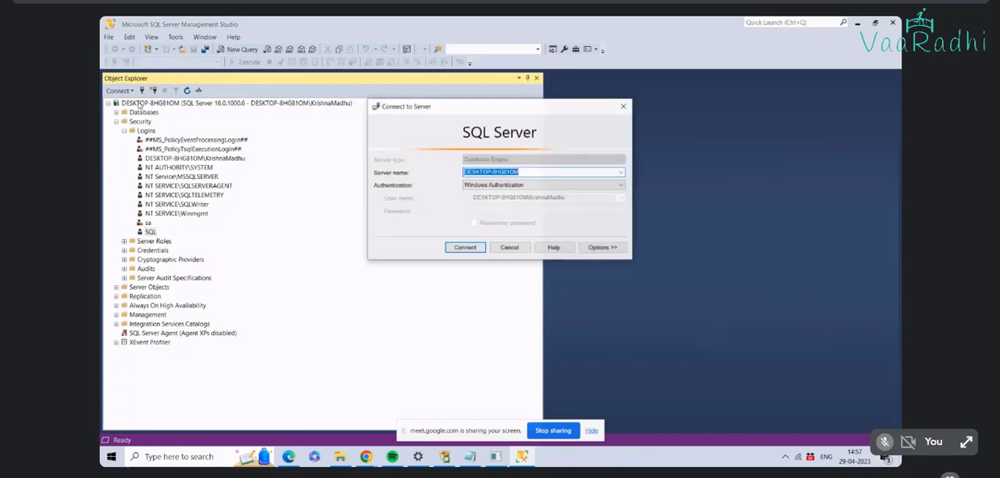
left_click(581, 187)
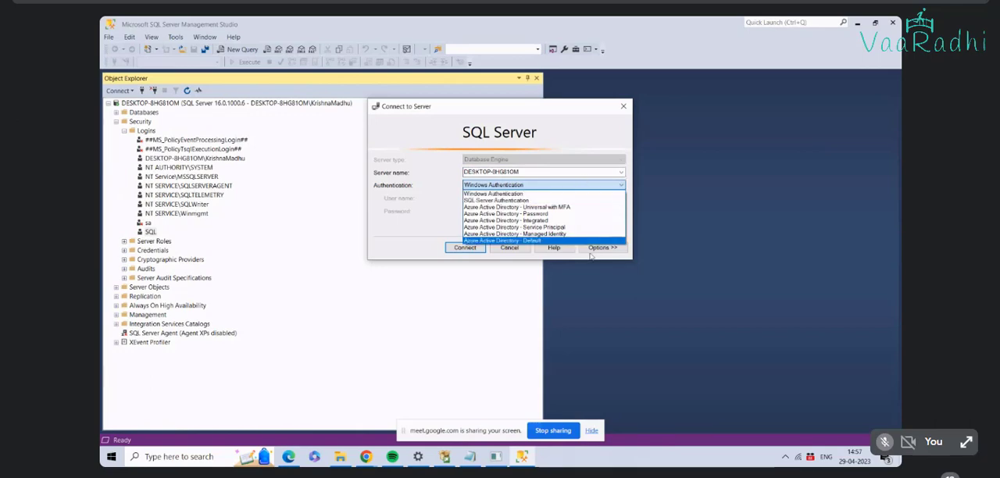
left_click(509, 247)
left_click(509, 247)
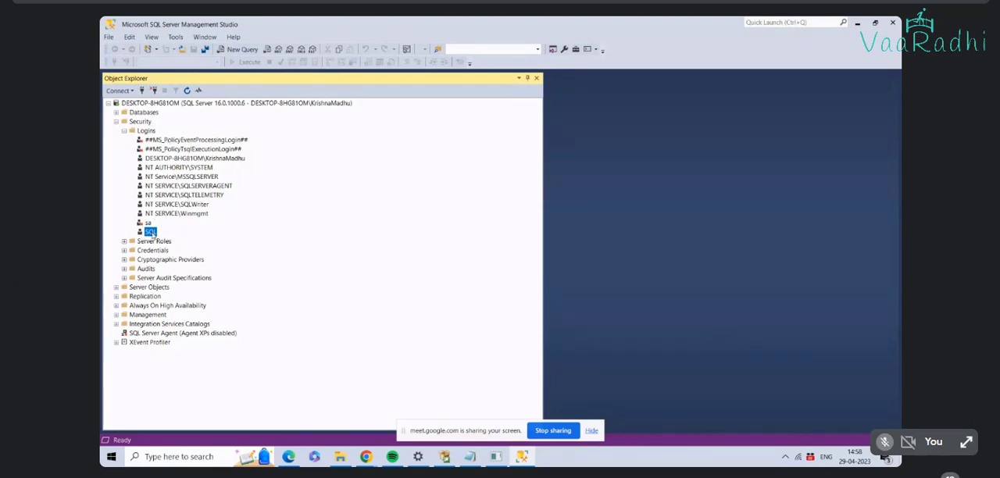
Step: Start a new Database Engine connection to the local server using SQL Server Authentication
left_click(131, 90)
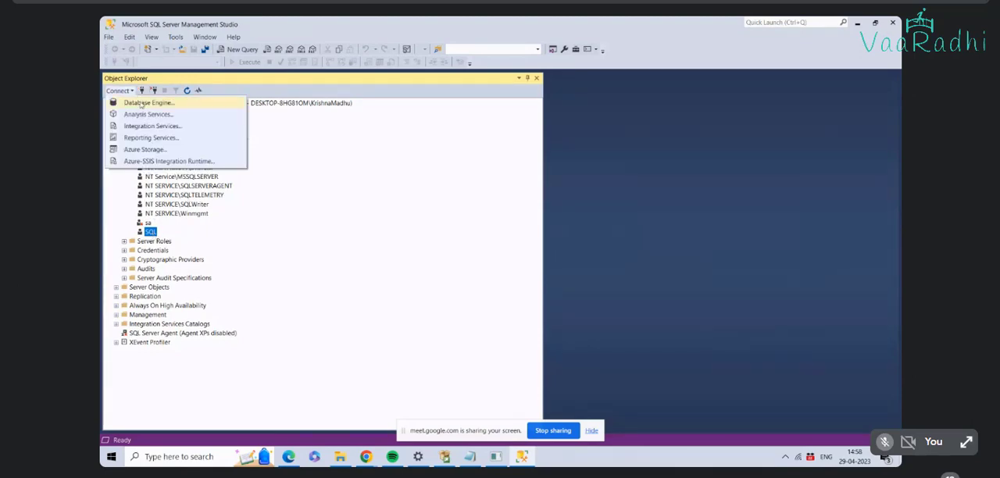
left_click(141, 104)
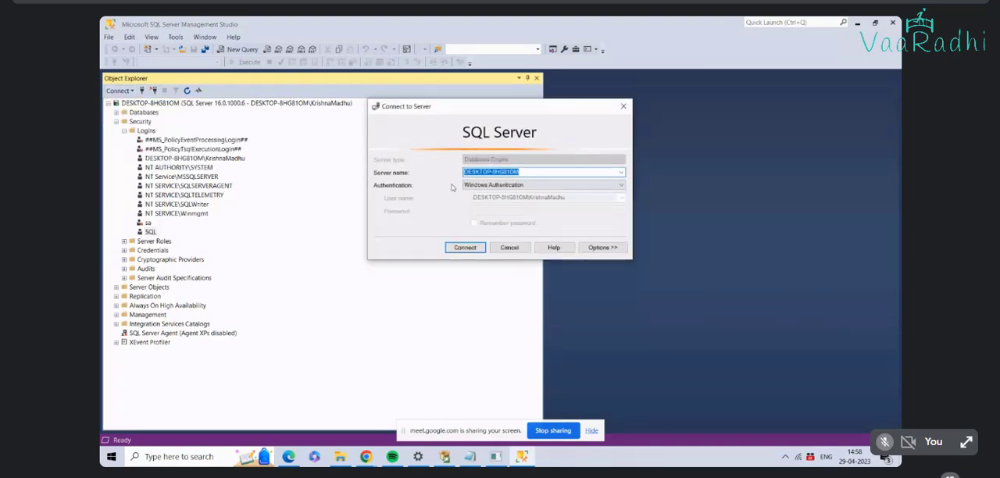
left_click(621, 172)
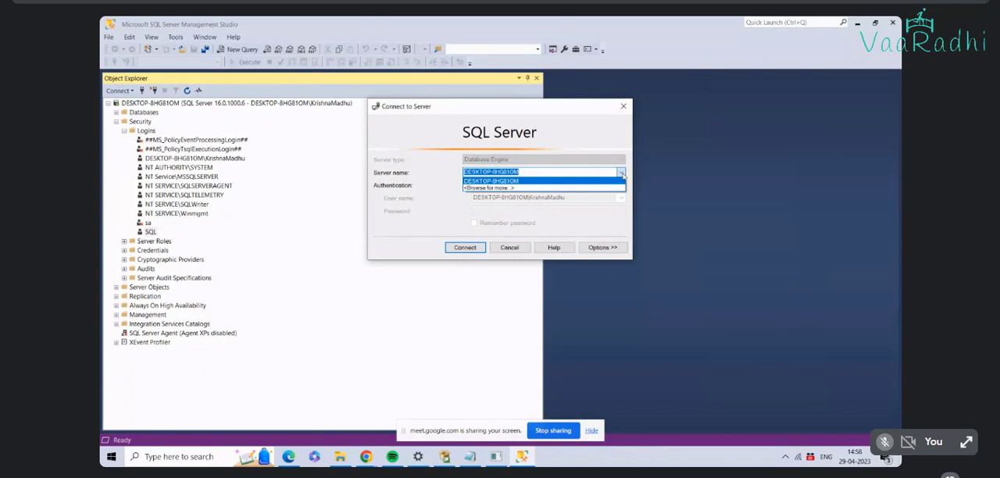
left_click(621, 173)
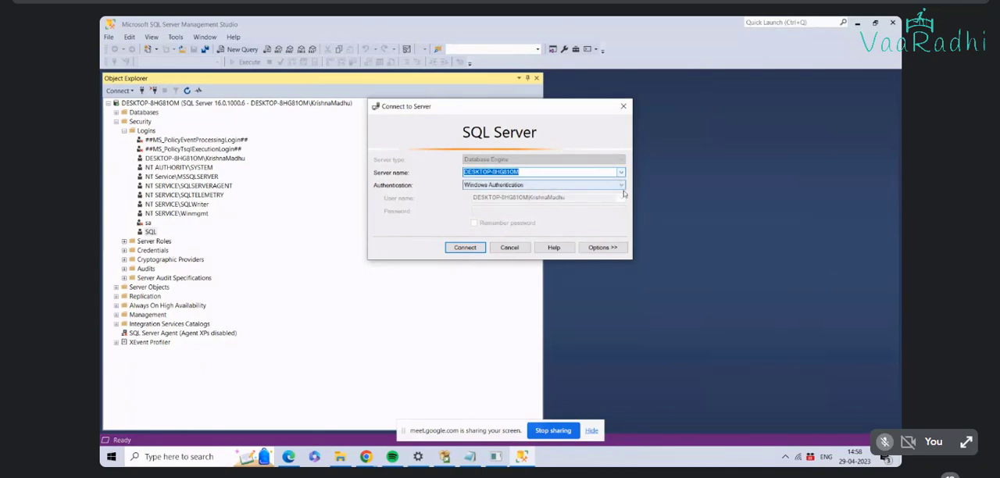
left_click(623, 186)
left_click(539, 202)
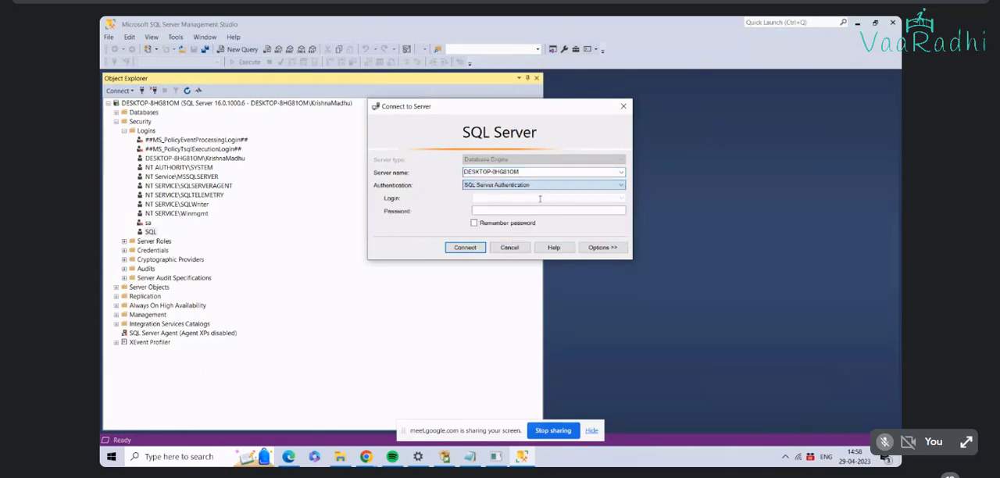
Step: Try to connect to the local server with the SQL login, entering the login name and its password
left_click(528, 197)
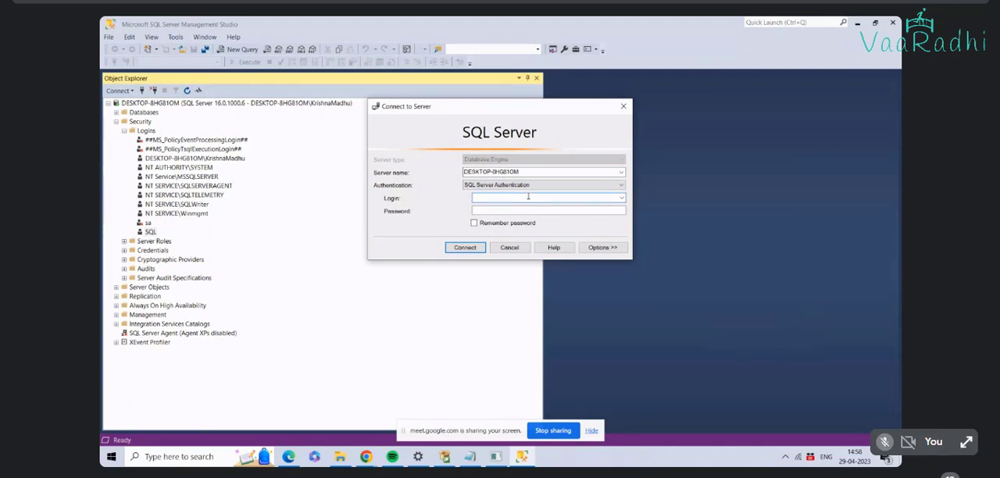
type("sql@1234")
key("Tab")
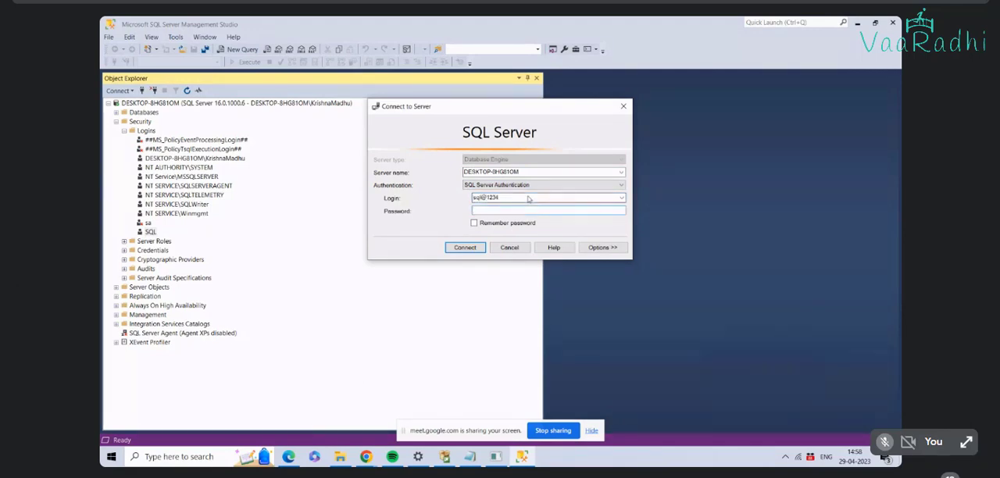
type("***")
key("BackSpace")
key("BackSpace")
key("BackSpace")
left_click_drag(524, 197, 434, 196)
type("SQL")
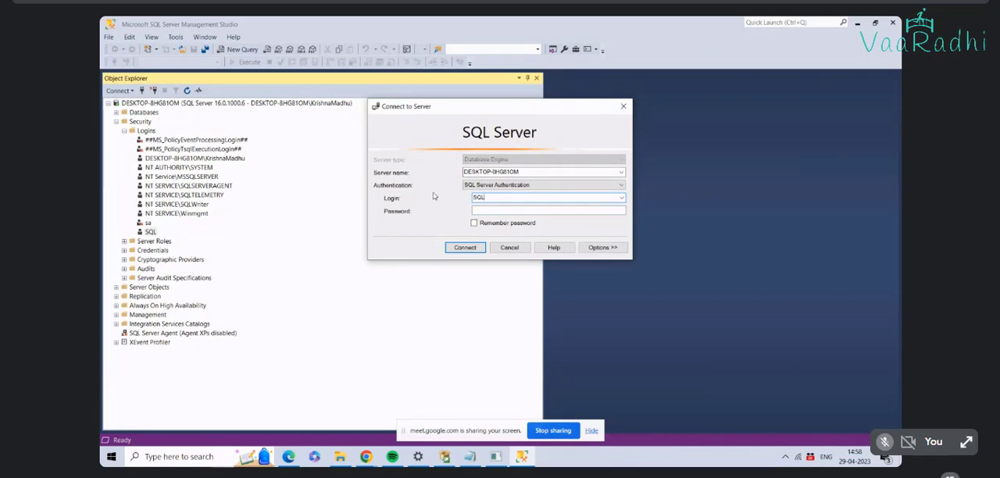
left_click(538, 208)
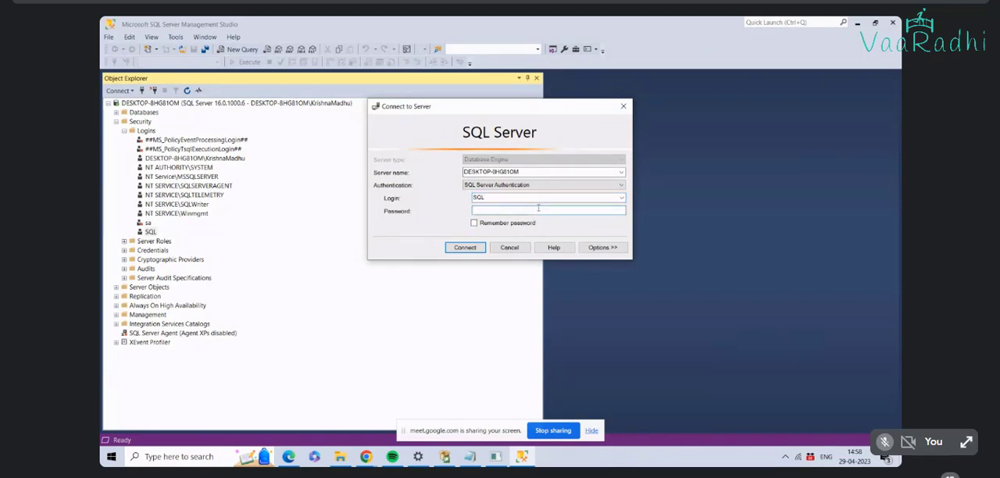
type("******")
left_click(469, 248)
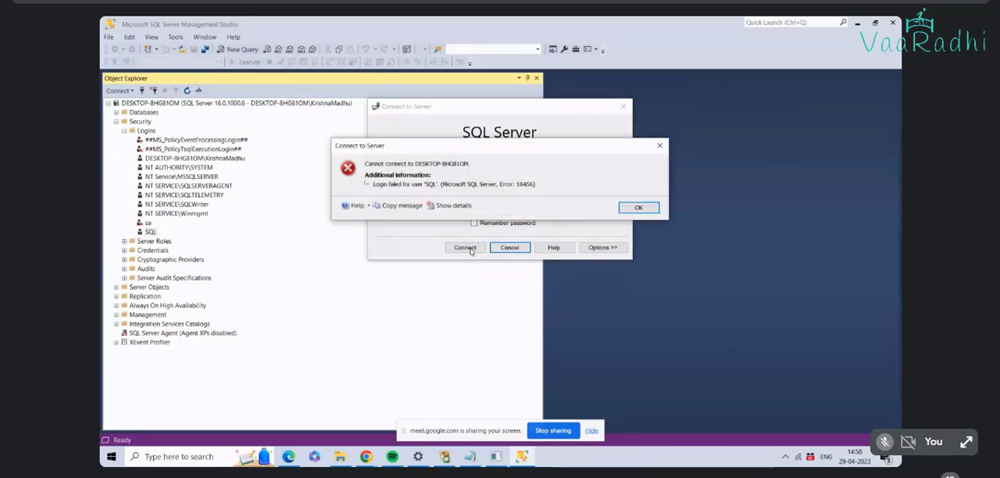
left_click(634, 208)
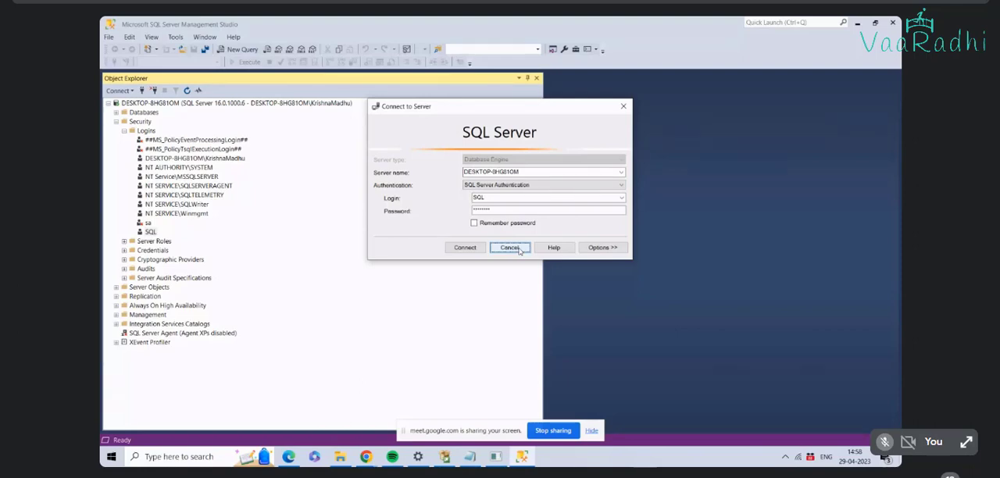
Step: Try to connect as sa with a blank password, and cancel the new server connection
left_click(621, 198)
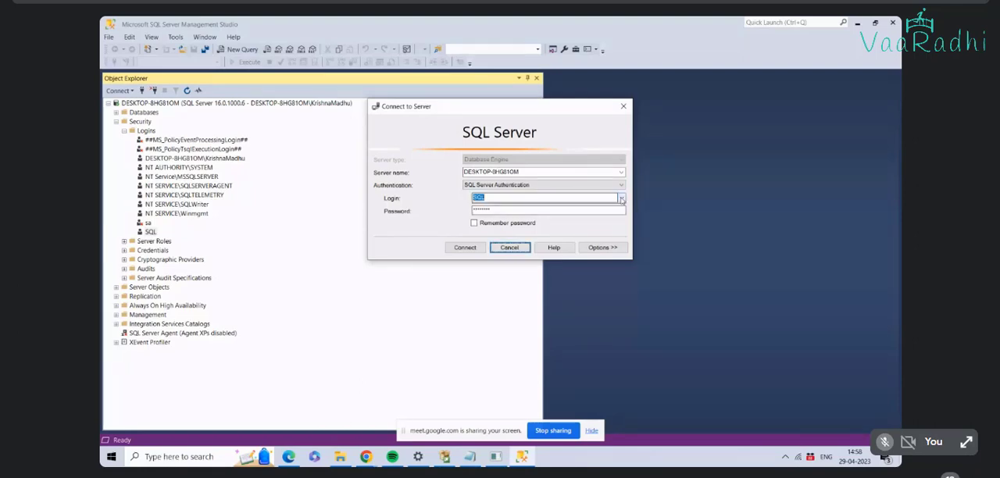
left_click(621, 199)
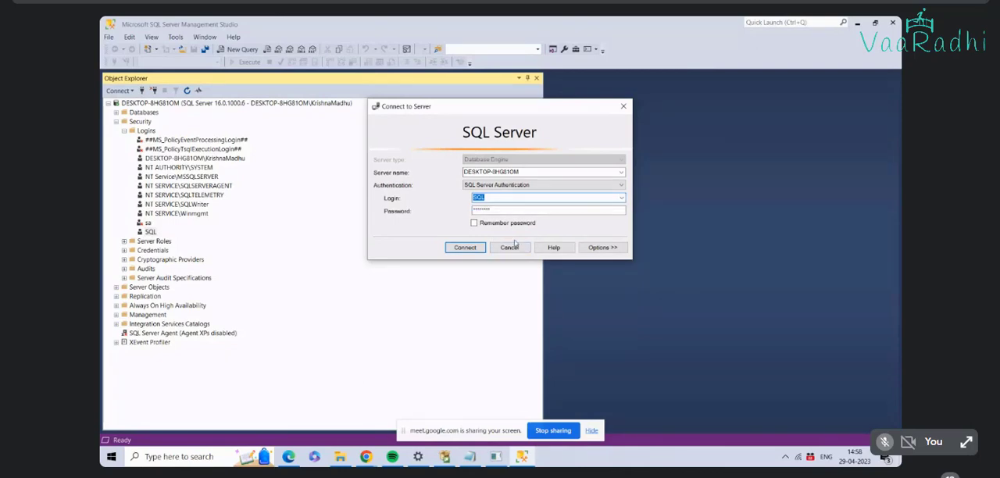
left_click(502, 198)
double_click(502, 198)
type("SA")
left_click_drag(502, 197, 391, 195)
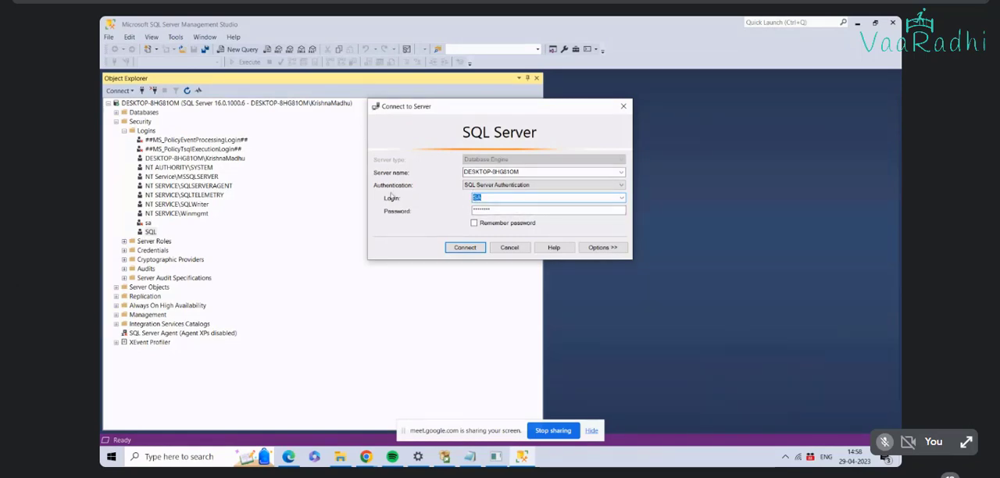
type("sa")
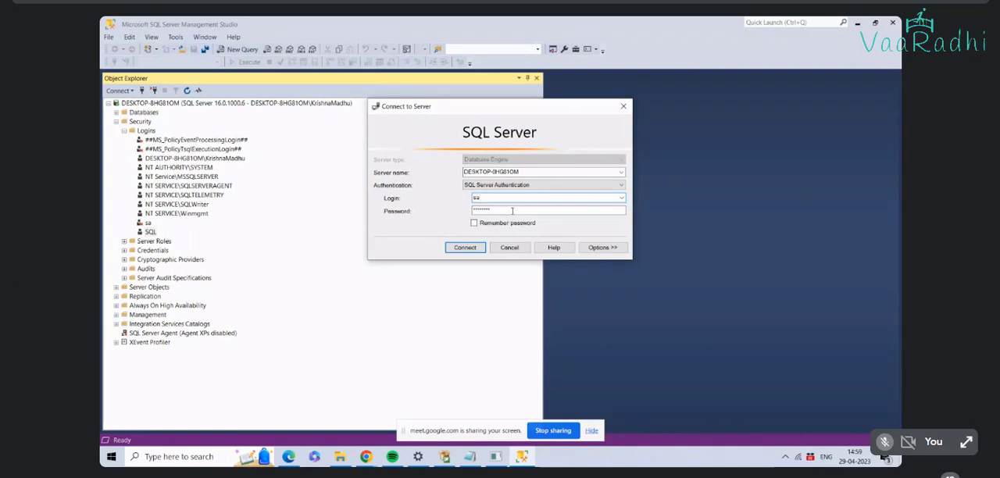
left_click_drag(500, 209, 466, 208)
key("BackSpace")
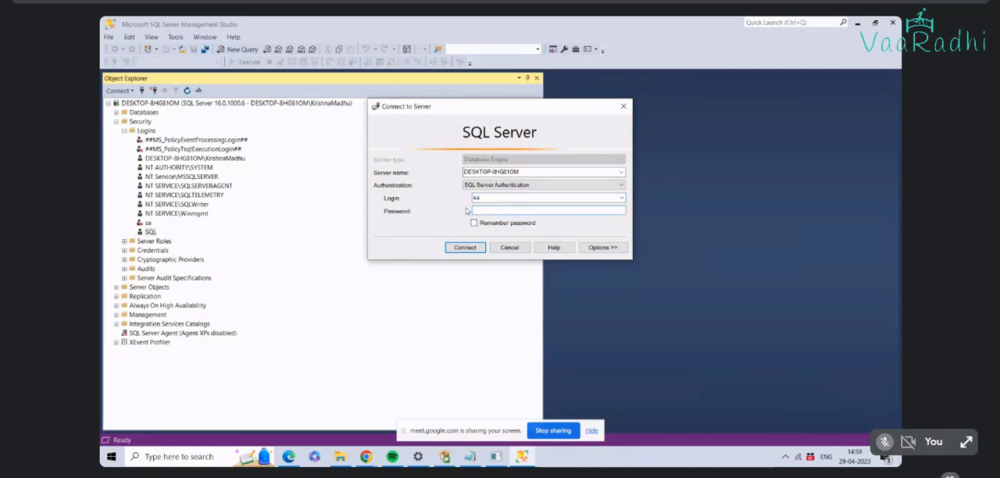
left_click(478, 246)
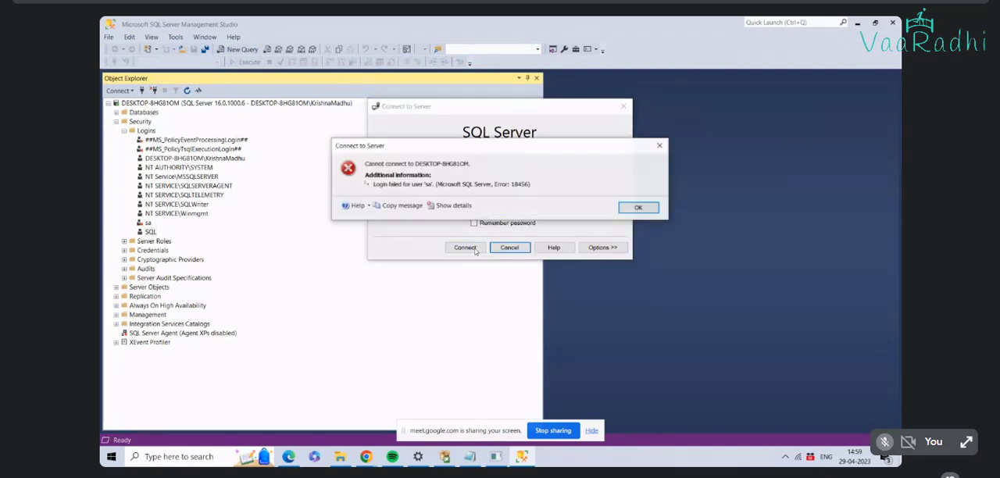
left_click(647, 210)
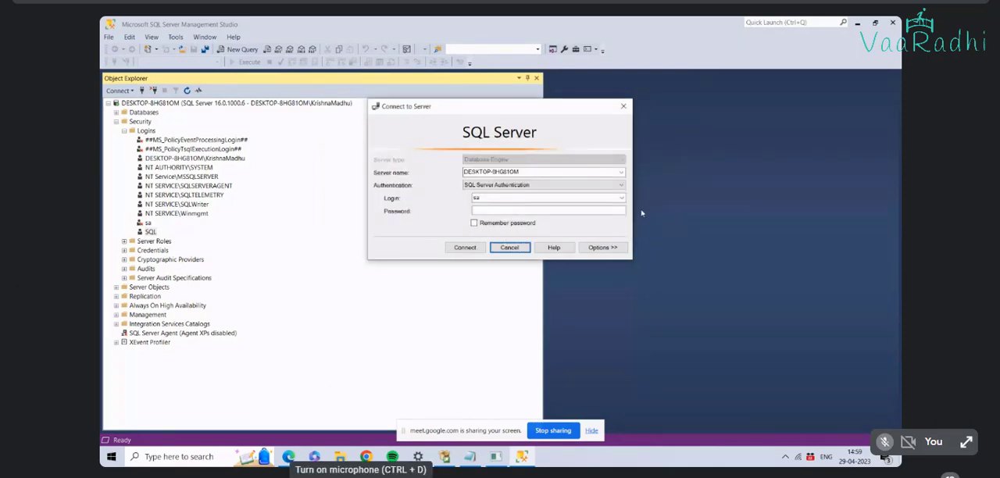
left_click(509, 247)
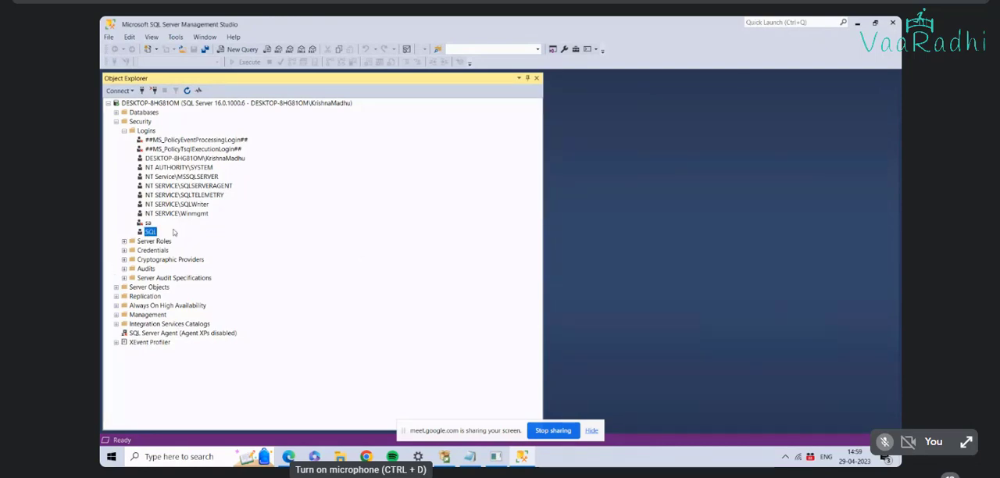
Step: Collapse the server's Logins and Security folders and expand its Databases folder
left_click(121, 90)
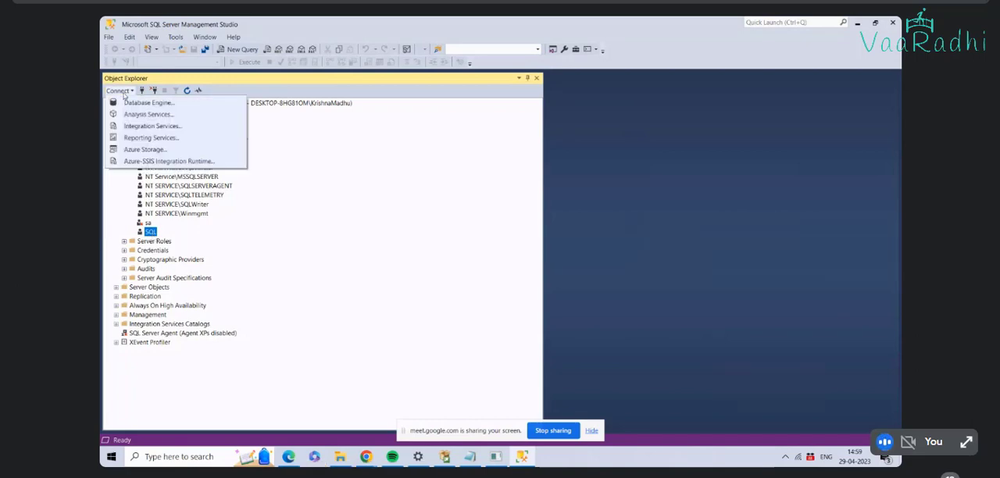
left_click(253, 140)
left_click(123, 131)
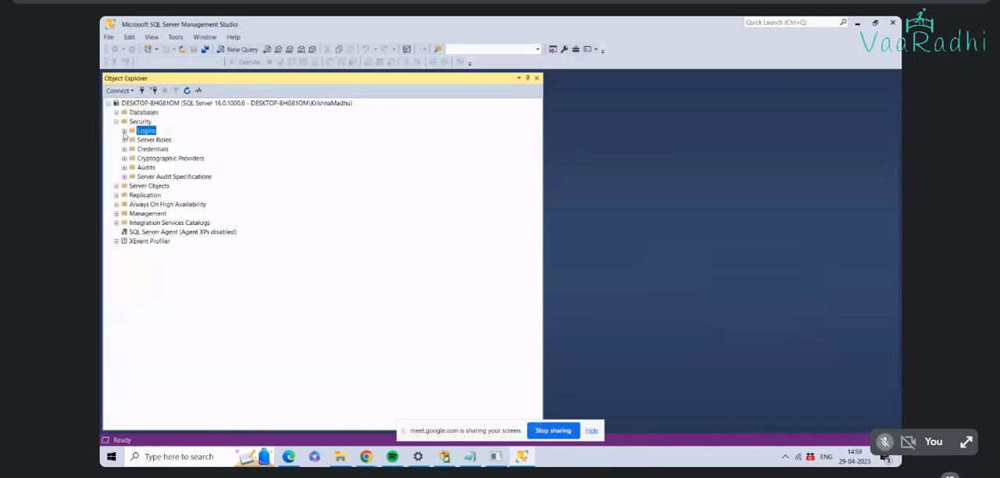
left_click(115, 122)
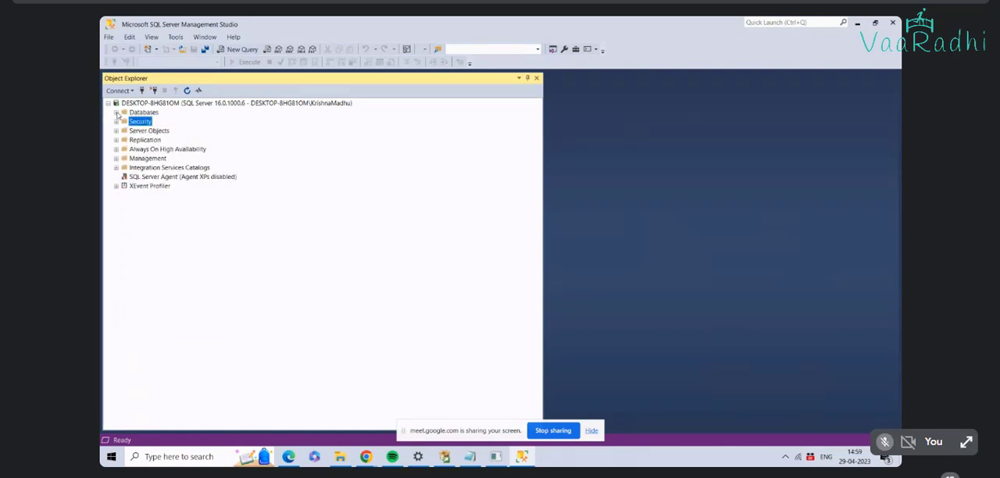
left_click(116, 113)
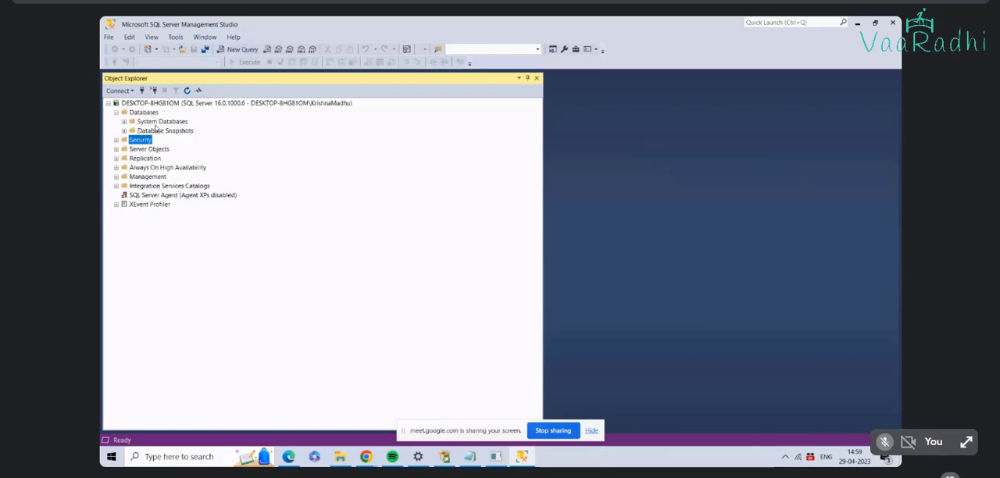
Step: Create a new database named training on the server with the default owner
right_click(134, 113)
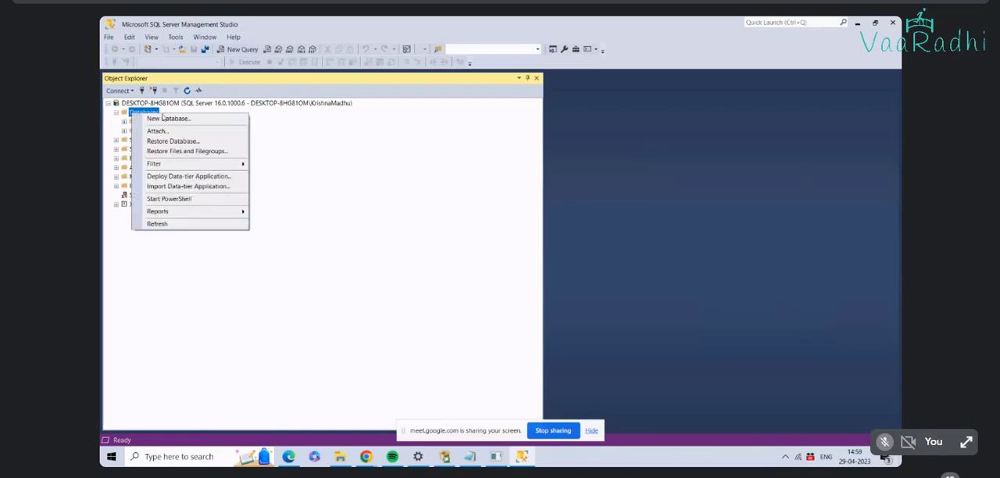
left_click(173, 120)
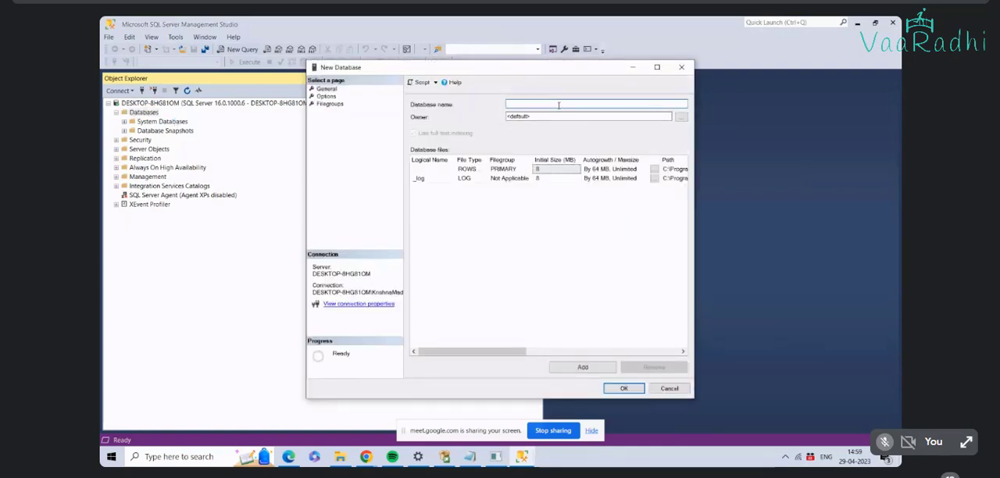
type("abc")
key("BackSpace")
key("BackSpace")
key("BackSpace")
type("ABC")
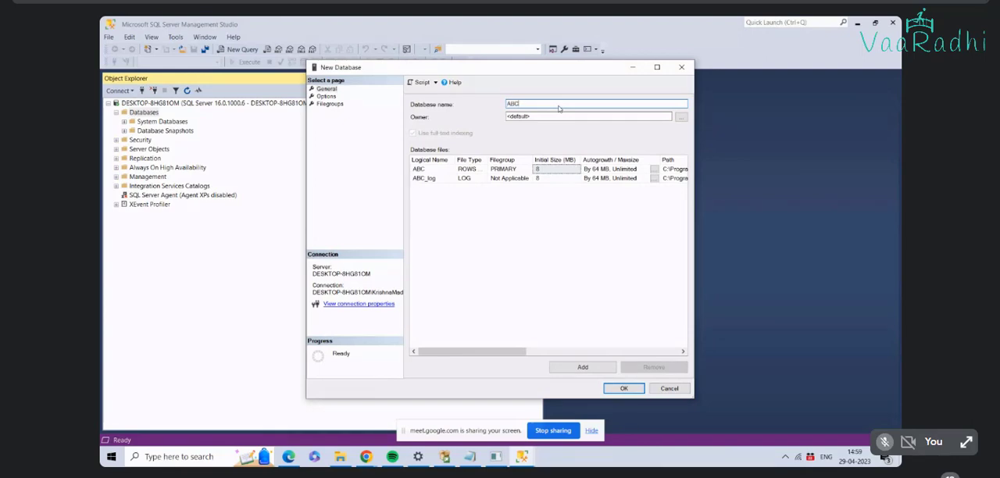
key("BackSpace")
key("BackSpace")
key("BackSpace")
type("training")
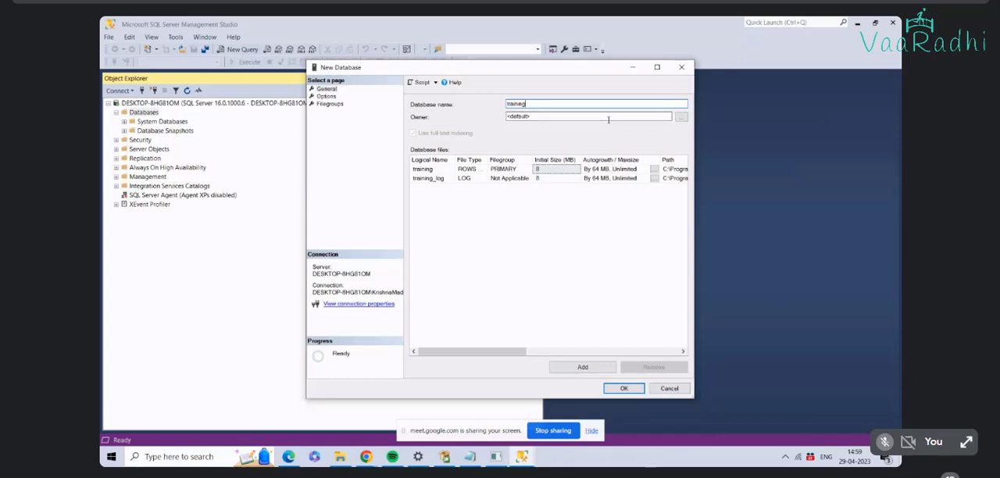
left_click(608, 119)
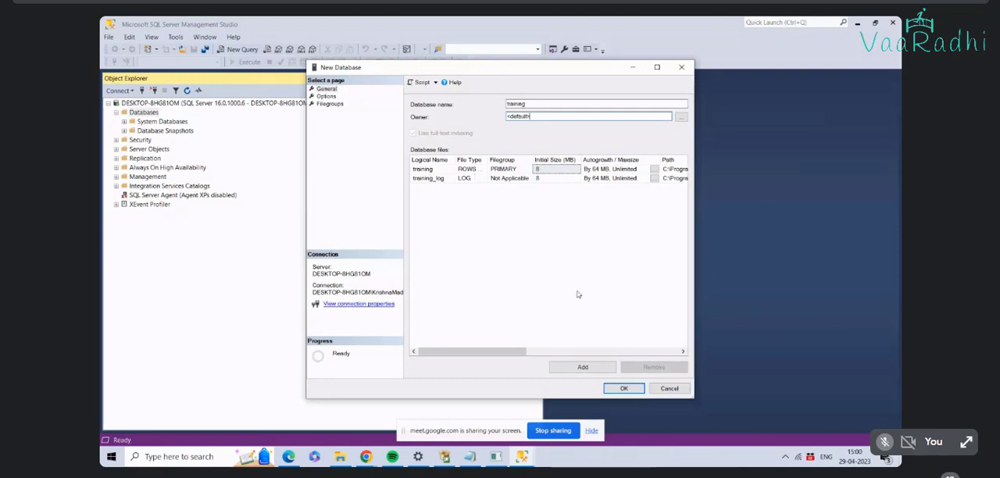
left_click(623, 389)
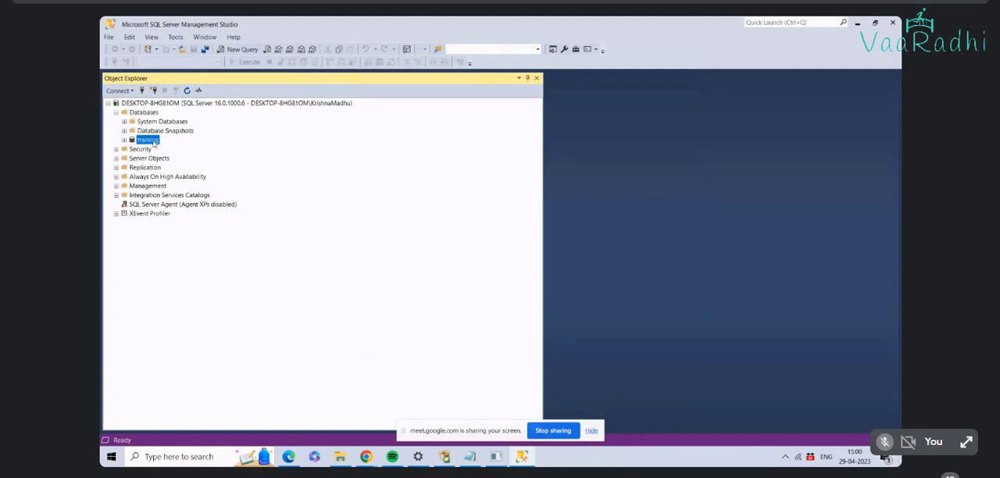
Step: Expand the training database down to its tables and start designing a new standard table
left_click(124, 141)
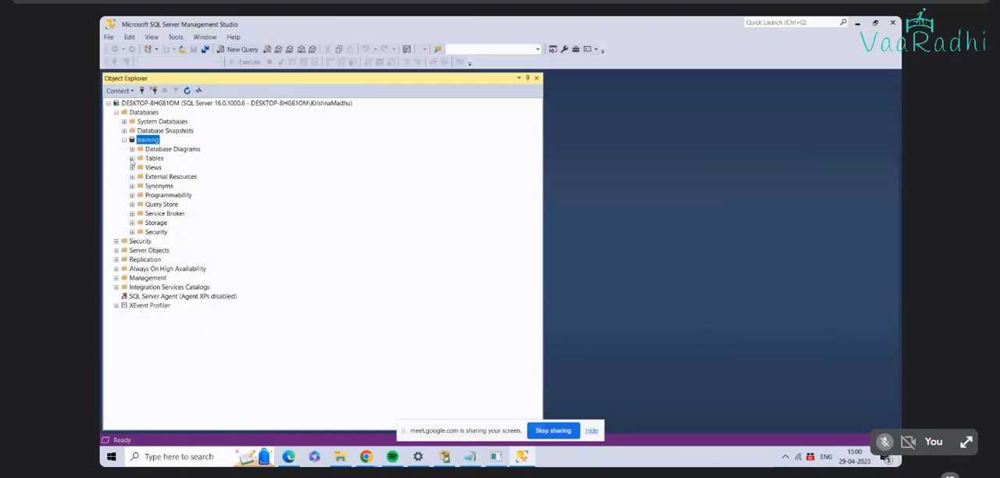
left_click(132, 157)
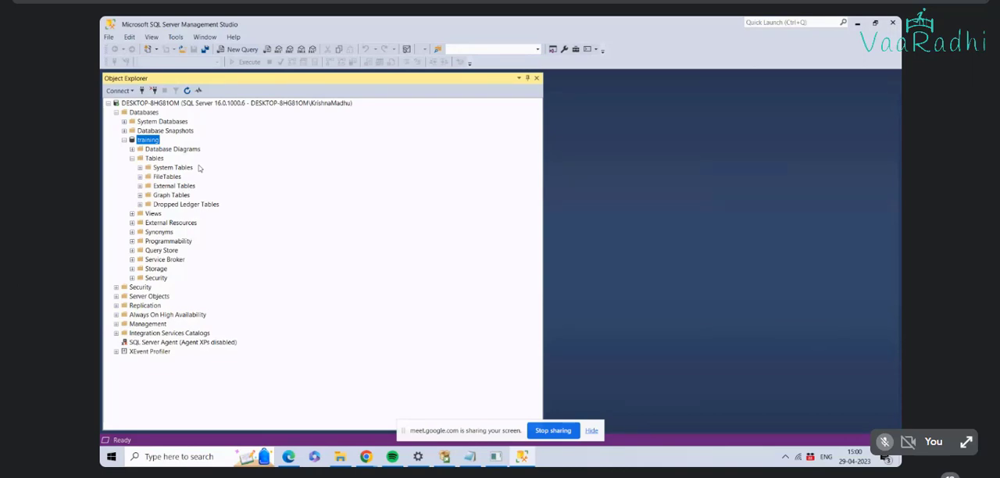
right_click(157, 159)
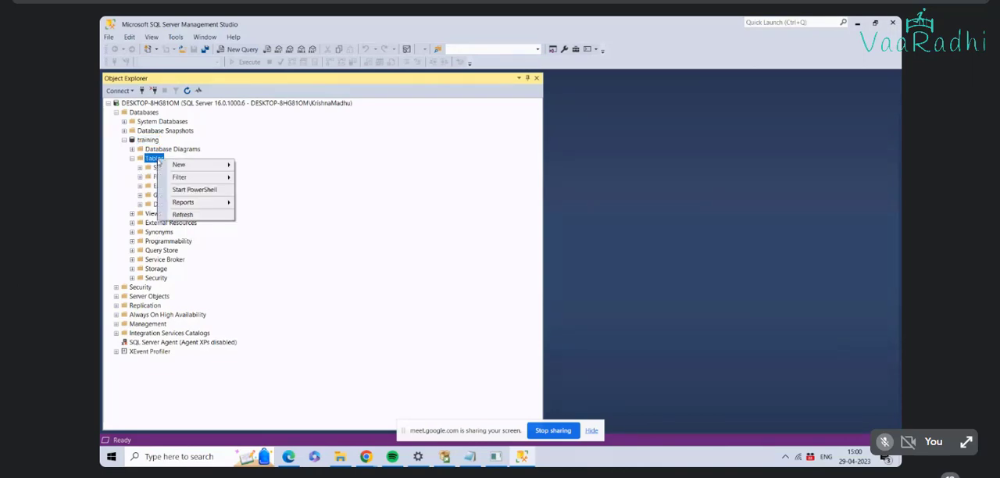
mouse_move(193, 166)
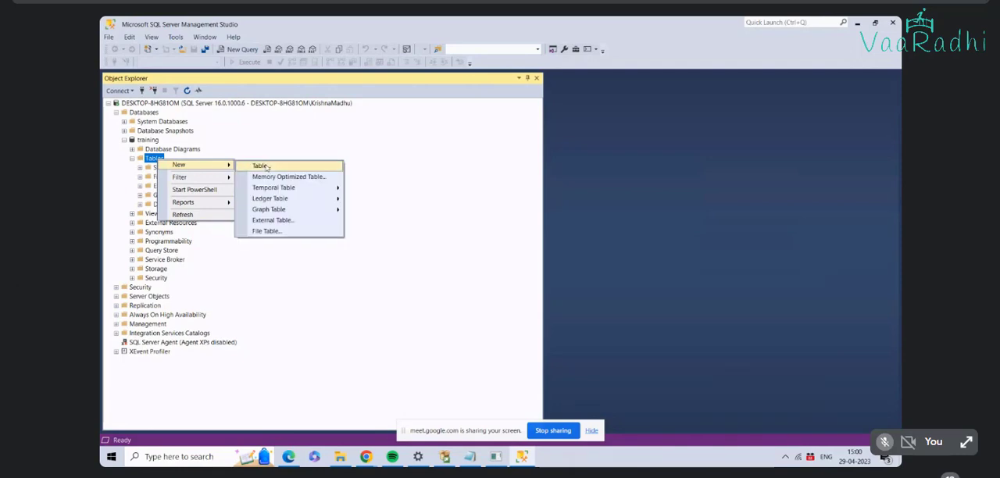
left_click(266, 166)
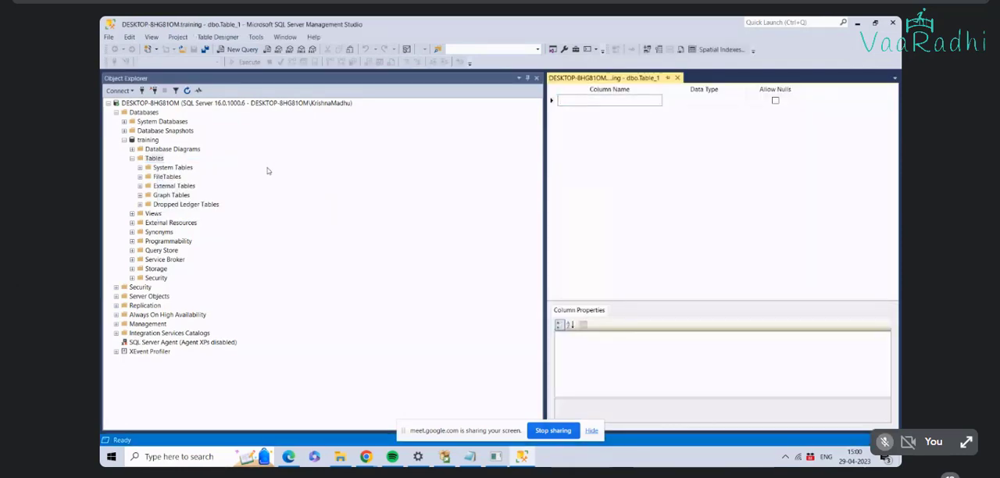
Step: Add a first column named HallticketNo with data type int to the new table
left_click(626, 102)
type("Hallticket")
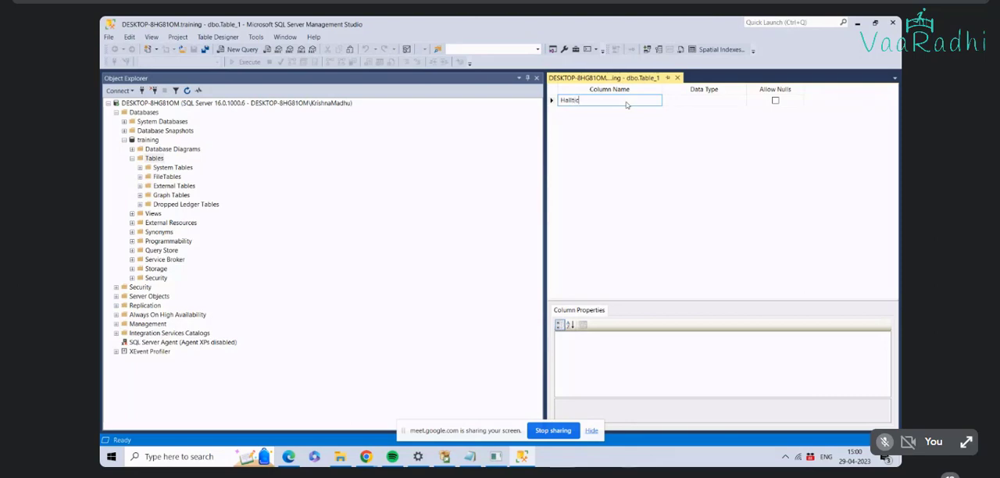
type("No")
key("Tab")
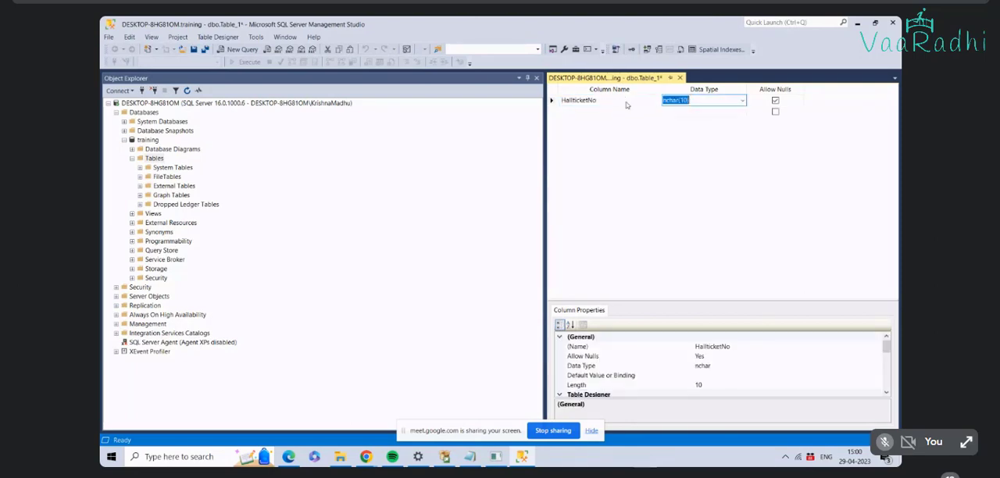
type("int")
key("Tab")
Step: Add a second column called Name with data type varchar(10) below HallticketNo
key("Tab")
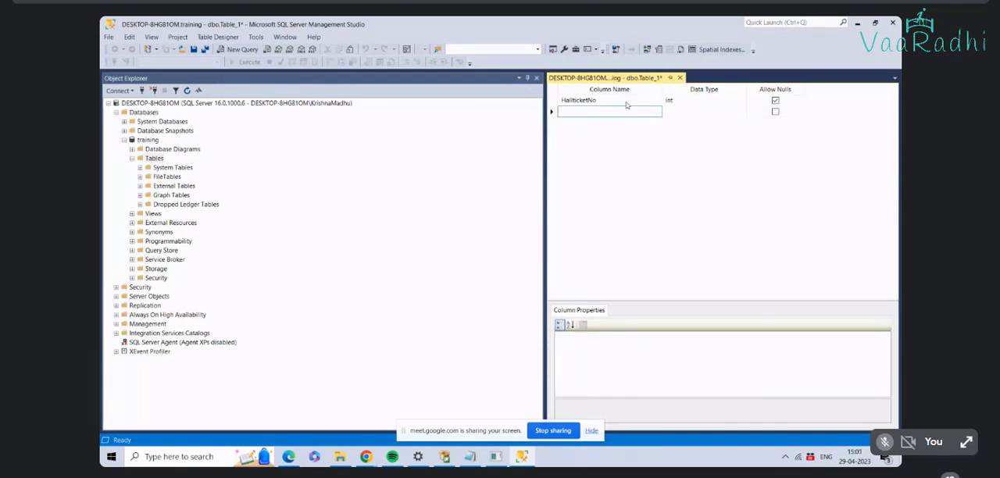
type("=")
key("BackSpace")
type("Name")
key("Tab")
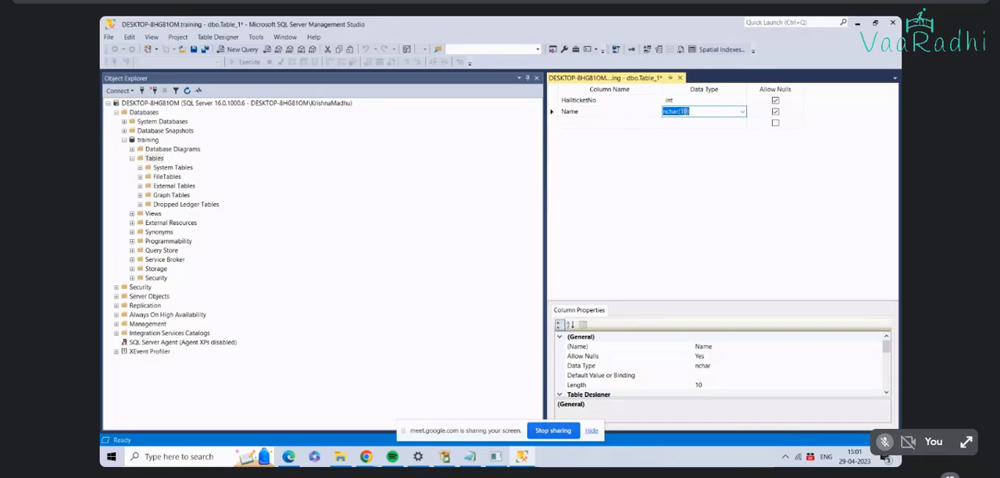
left_click(683, 111)
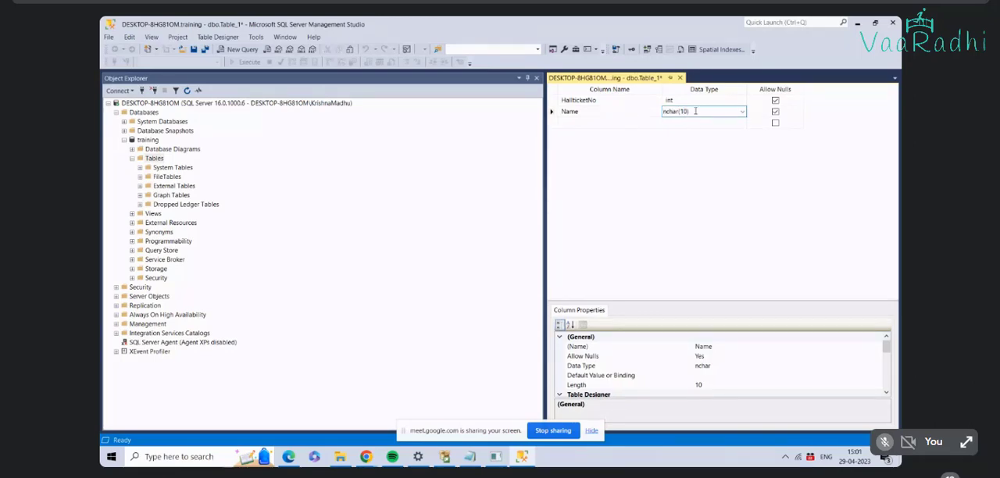
left_click_drag(695, 111, 607, 110)
type("varchar")
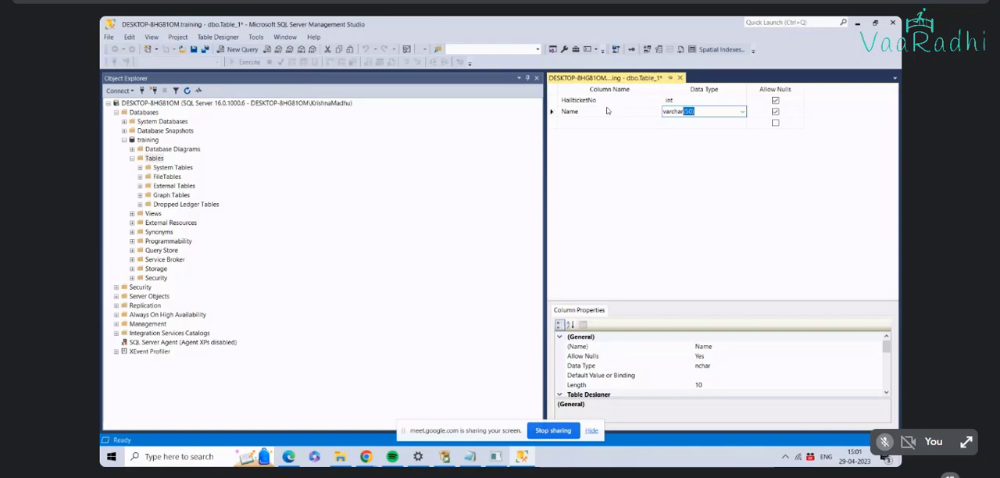
key("Right")
key("BackSpace")
key("BackSpace")
type("10")
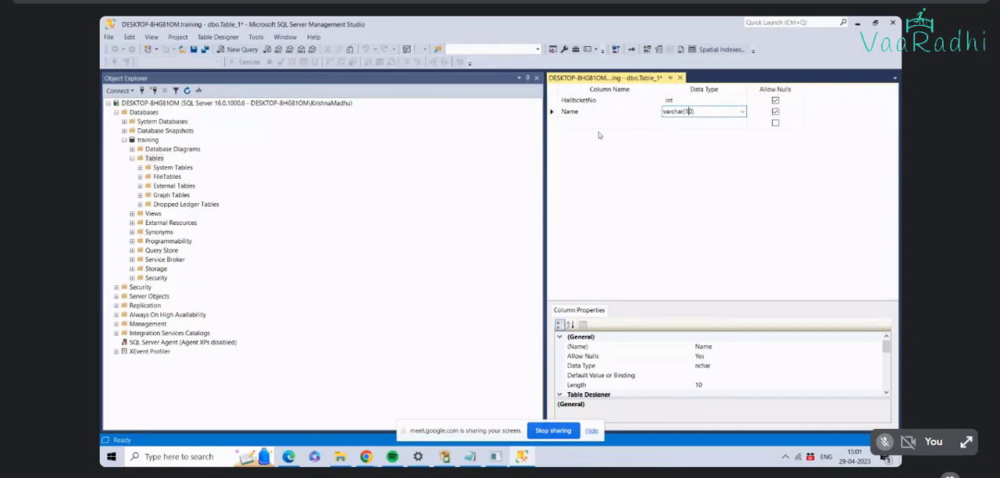
Step: Add a third column called Year with data type date below the Name column
key("Tab")
left_click(700, 112)
left_click(598, 123)
type("Y")
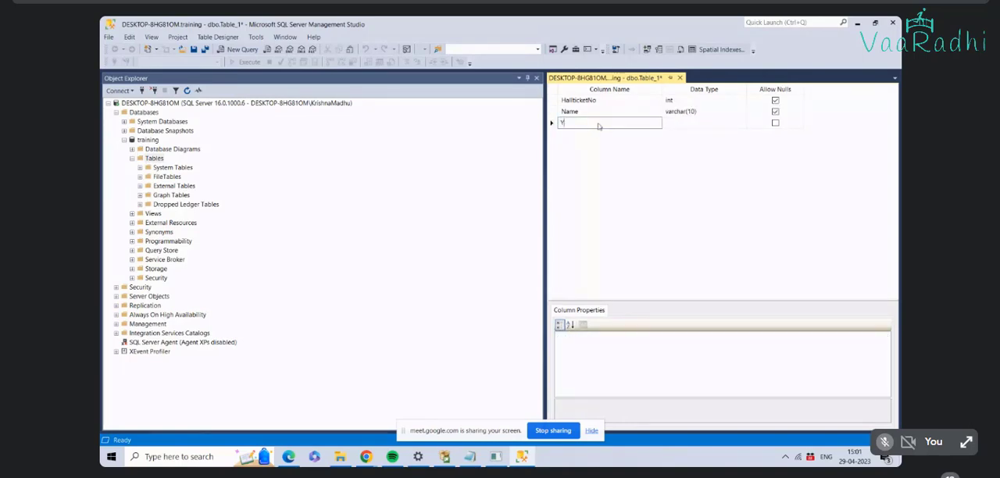
type("ear")
key("Tab")
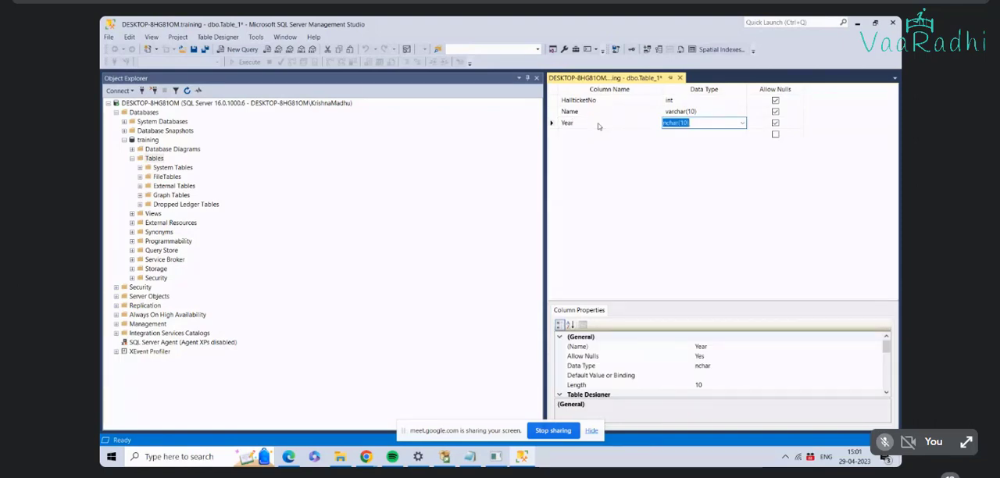
type("date")
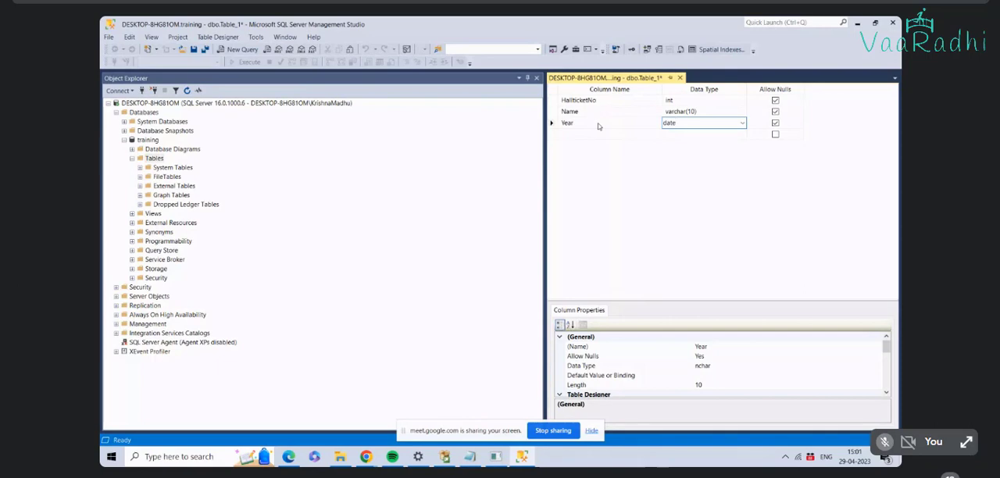
key("Tab")
key("Tab")
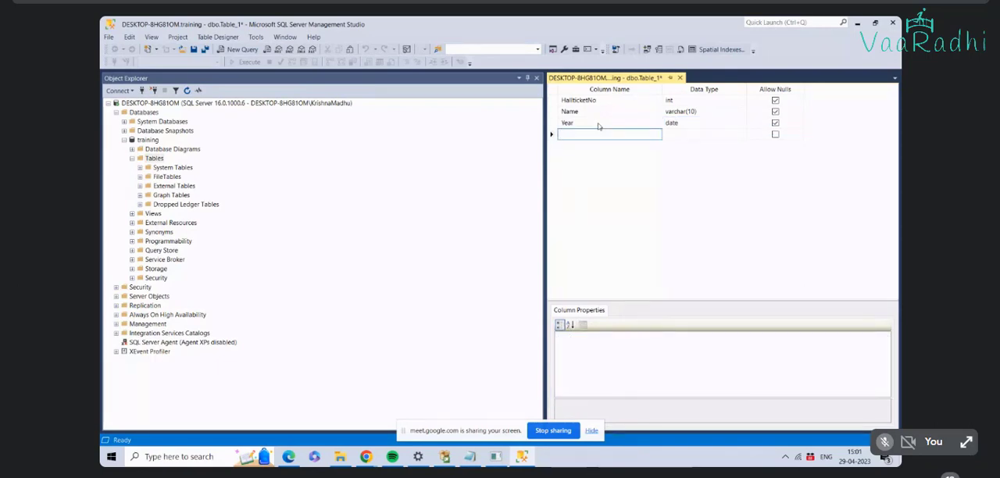
Step: Add a fourth column below Year and name it Result, with only the first letter capitalised
type("REsult")
key("Tab")
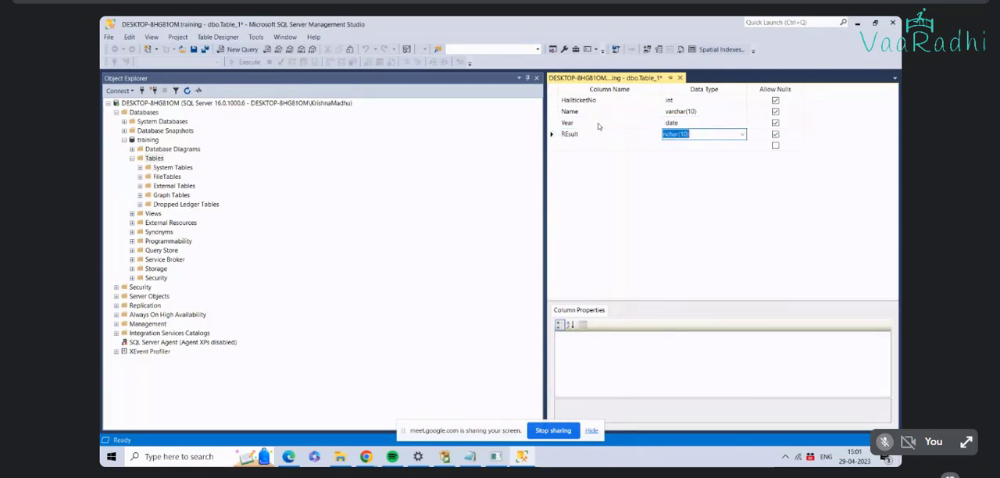
key("shift+Tab")
type("REsult")
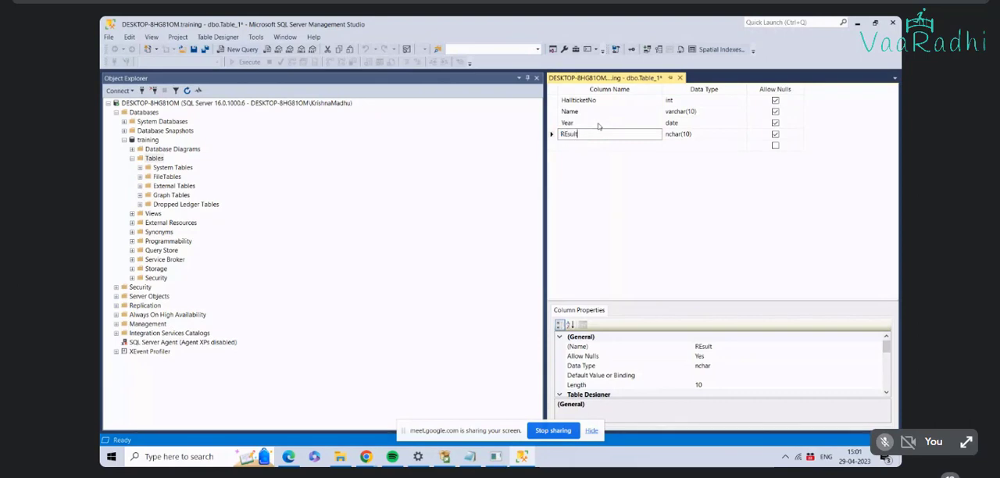
key("Tab")
key("shift+Tab")
left_click(600, 135)
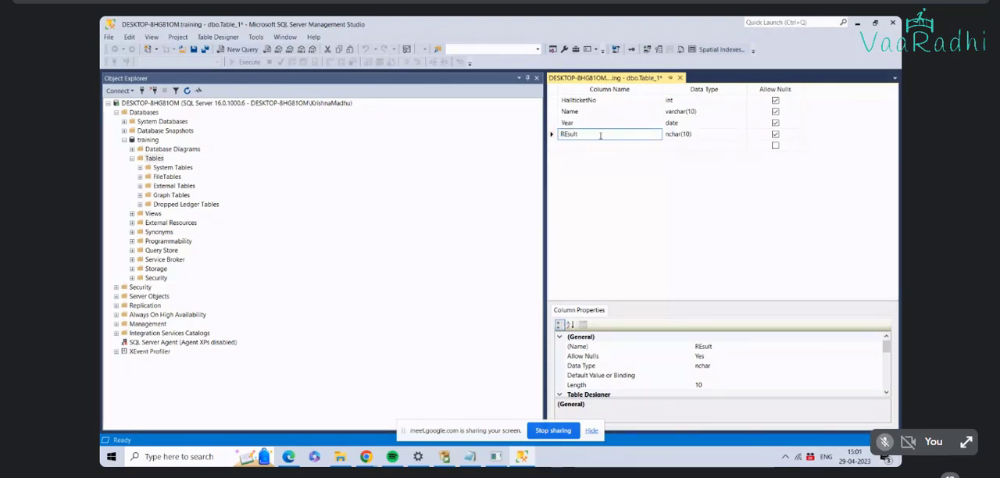
key("BackSpace")
type("e")
key("Tab")
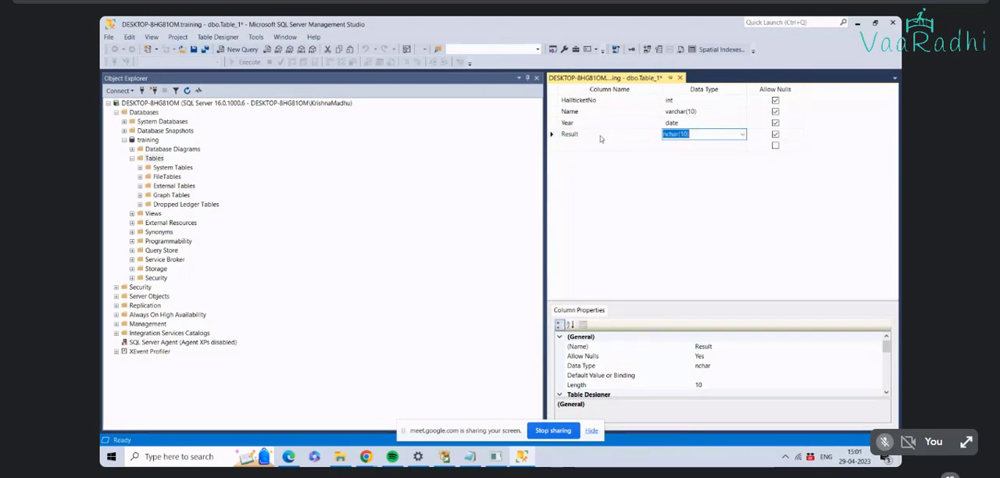
type("varr")
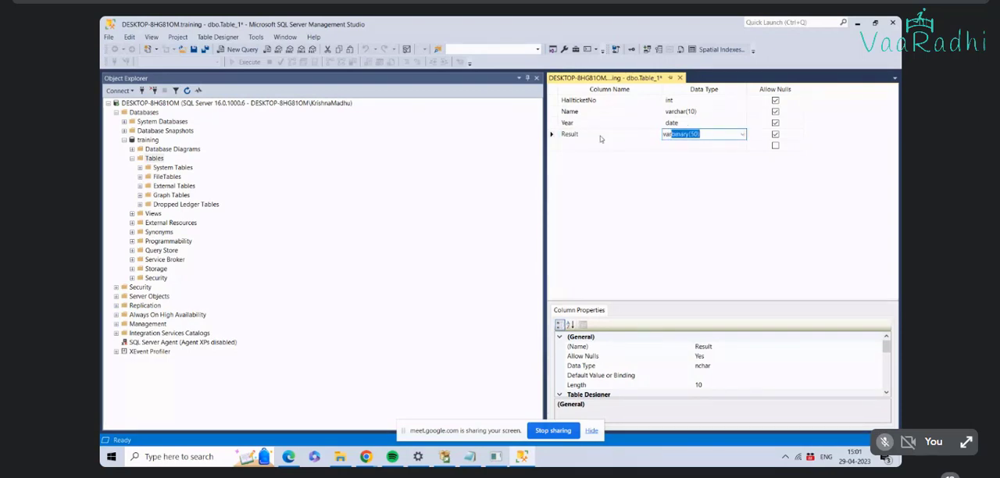
type("char")
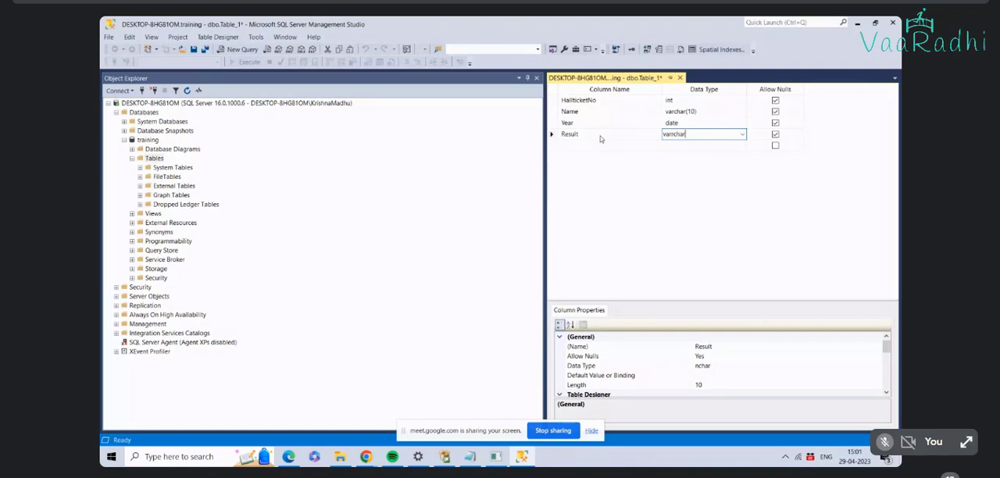
type("(10)")
key("Return")
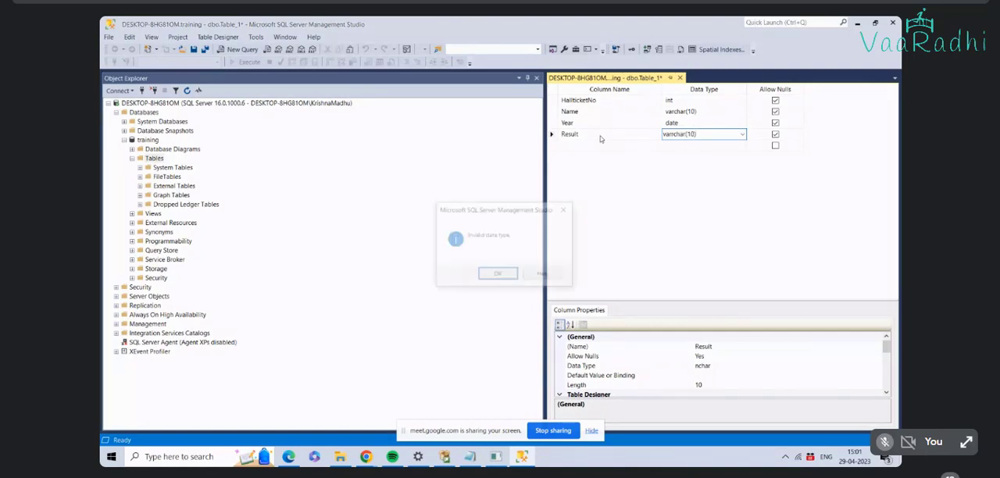
left_click(497, 274)
Step: Set the data type of the Result column to varchar(10)
type("va")
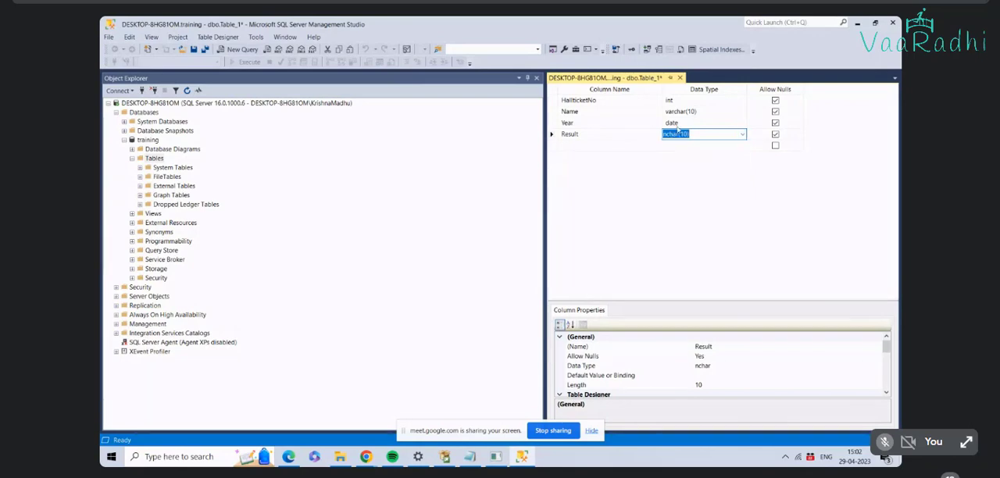
type("r")
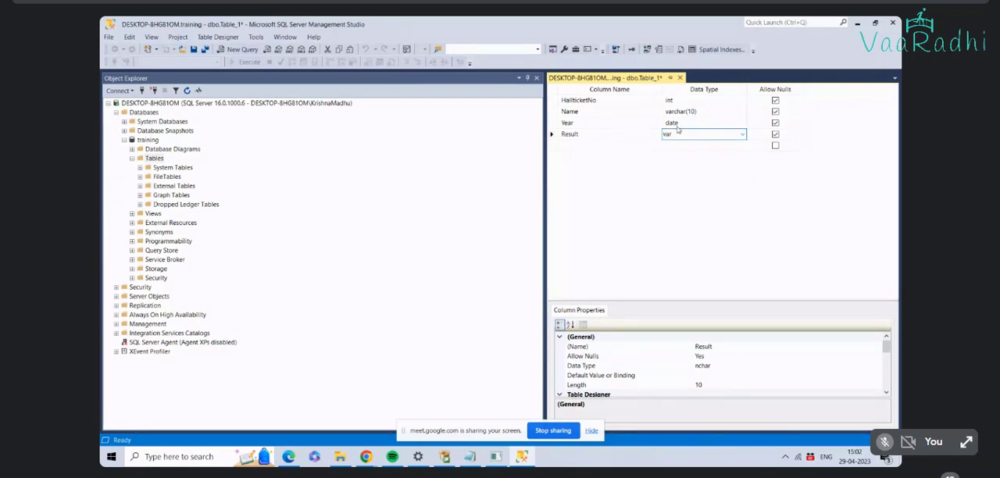
type("char(10")
key("Return")
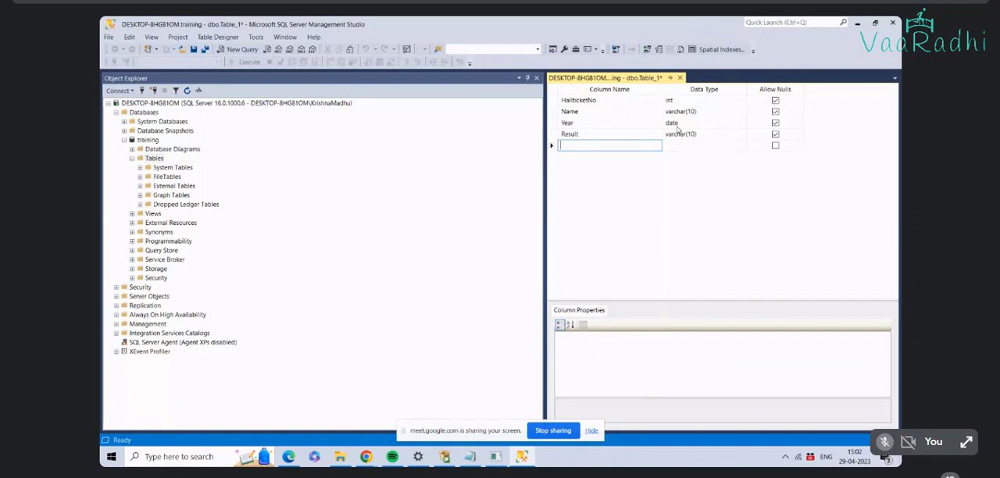
Step: Add a column named Sub1 with data type int below Result
type("Sub1")
key("Tab")
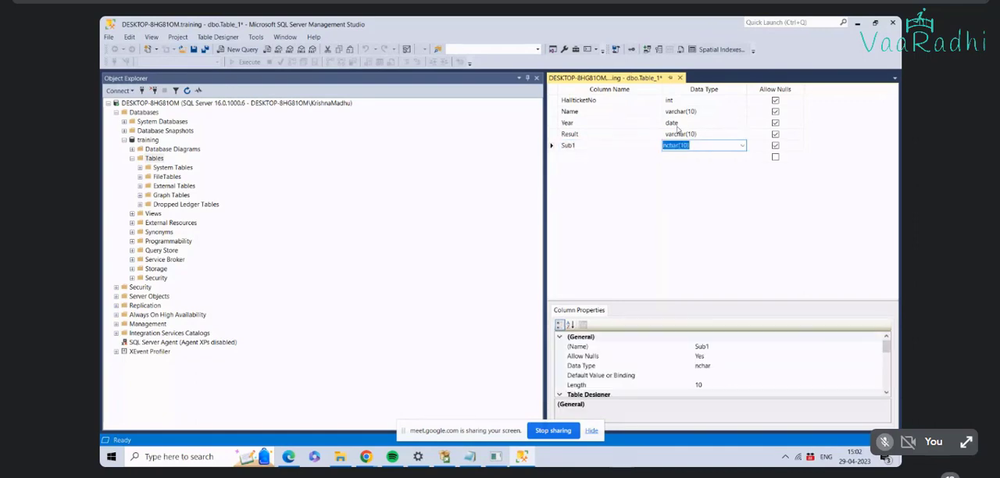
type("int")
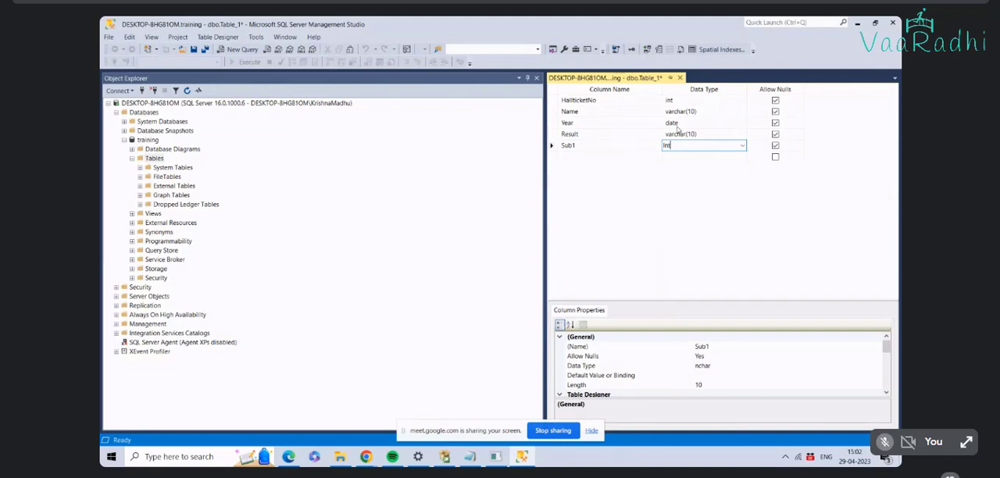
key("Return")
Step: Add a column named Sub2 with data type int below Sub1
type("Sub2")
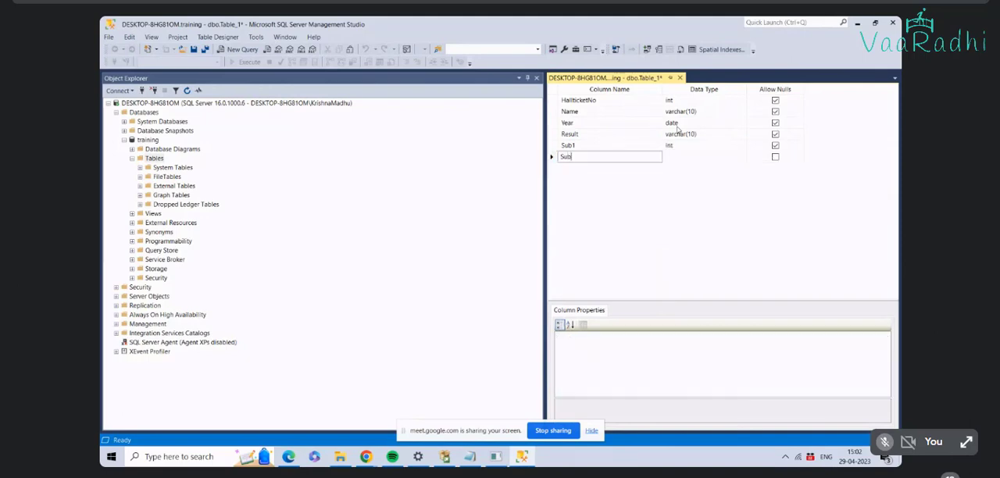
key("Tab")
type("int")
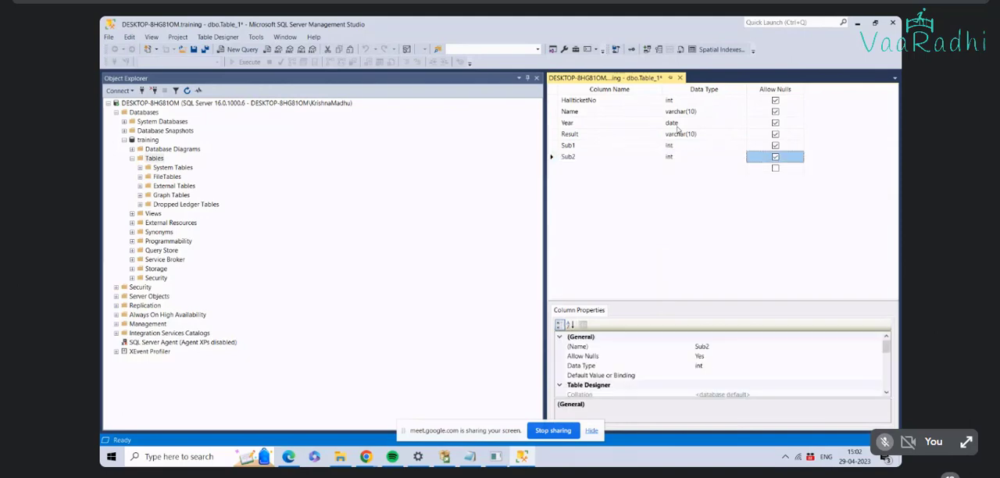
key("Return")
Step: Add a column named Sub3 with data type int below Sub2
type("Sub3")
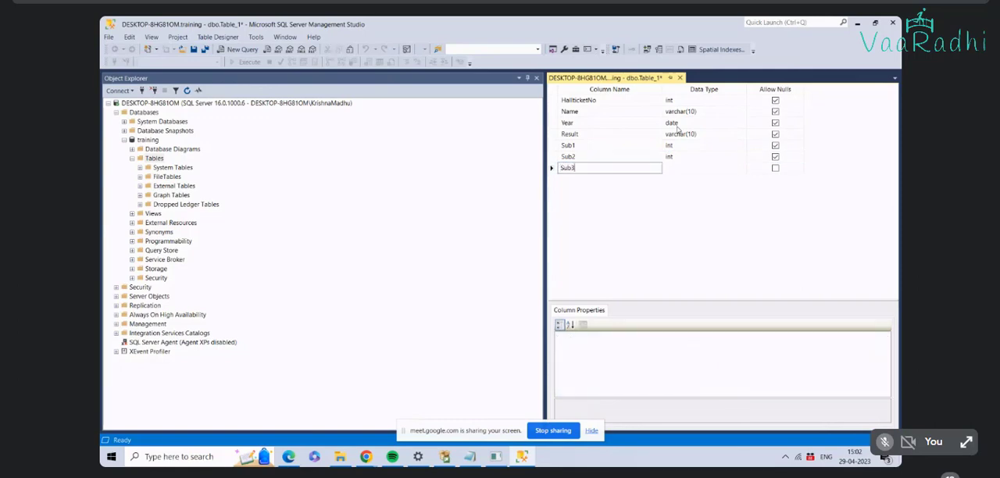
key("Tab")
type("int")
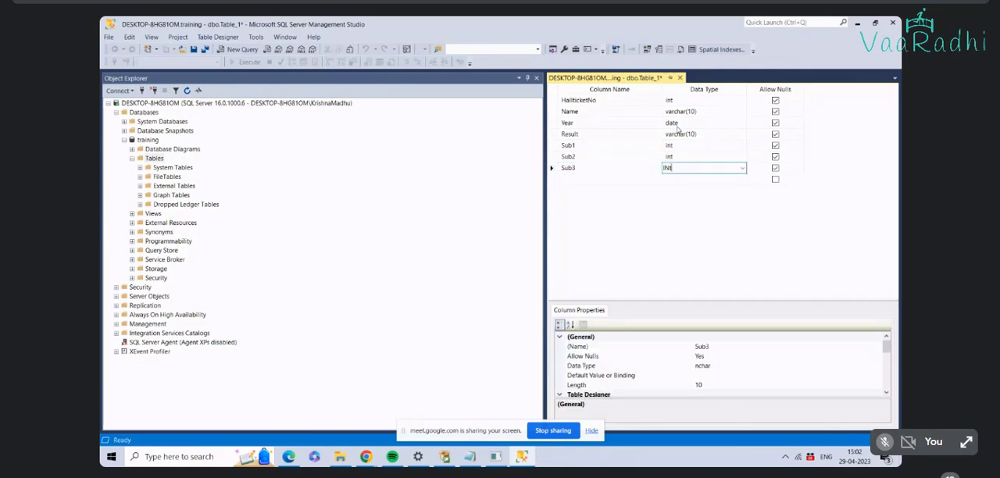
key("Tab")
key("Tab")
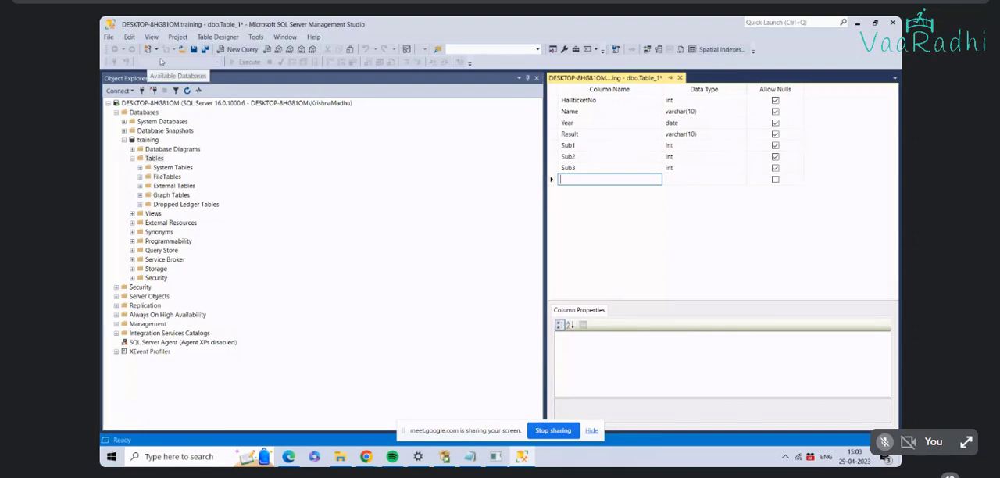
Step: Save the new table under the name InterResults2023
left_click(110, 37)
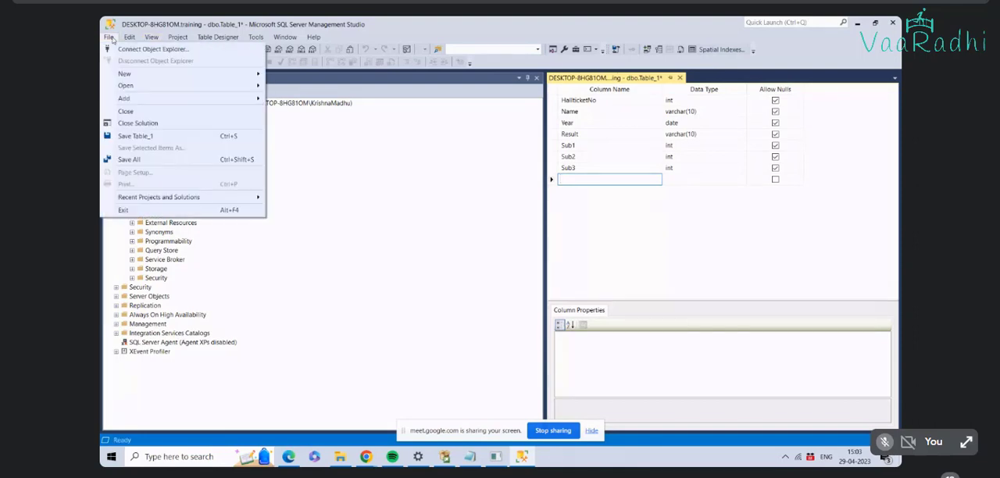
left_click(700, 206)
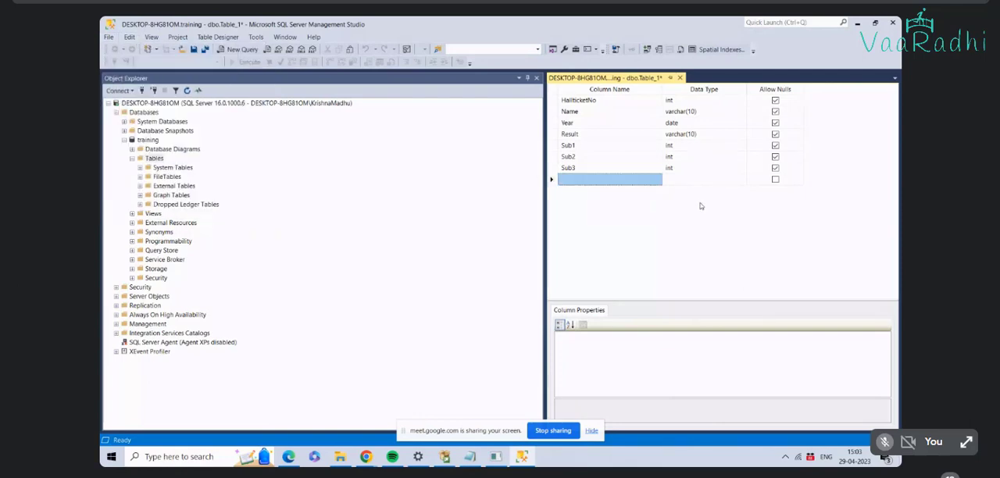
key("ctrl+s")
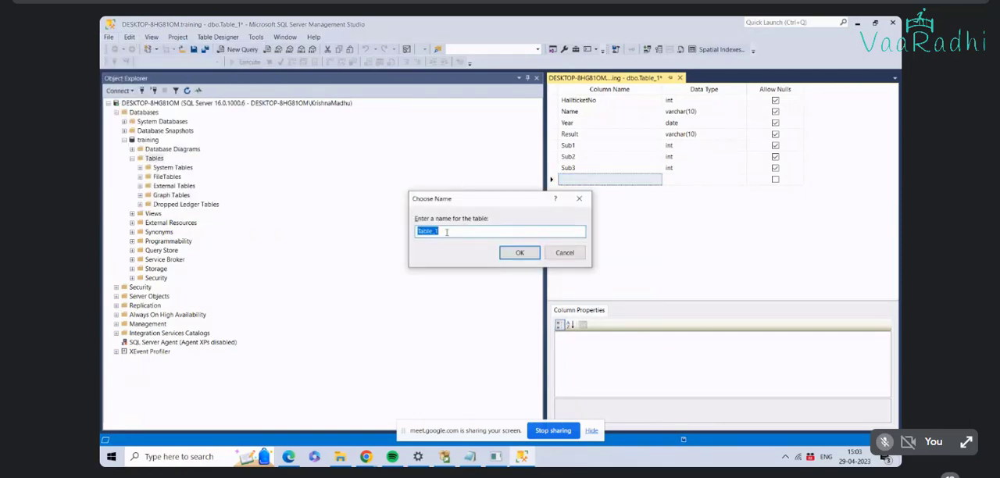
type("REsul")
key("BackSpace")
key("BackSpace")
key("BackSpace")
key("BackSpace")
type("esults 2023")
key("BackSpace")
key("BackSpace")
key("BackSpace")
key("BackSpace")
key("BackSpace")
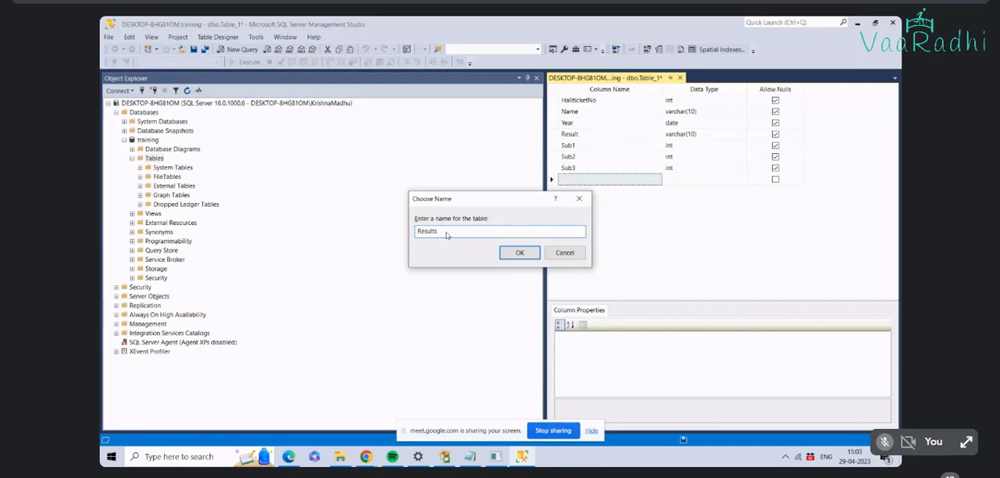
key("BackSpace")
key("BackSpace")
key("BackSpace")
key("BackSpace")
key("BackSpace")
key("BackSpace")
key("BackSpace")
type("InterResults2023")
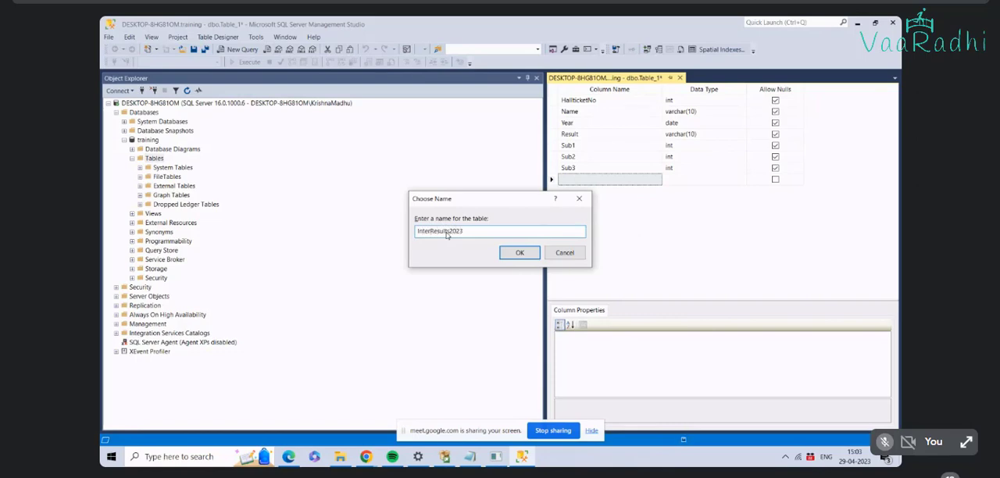
left_click(517, 252)
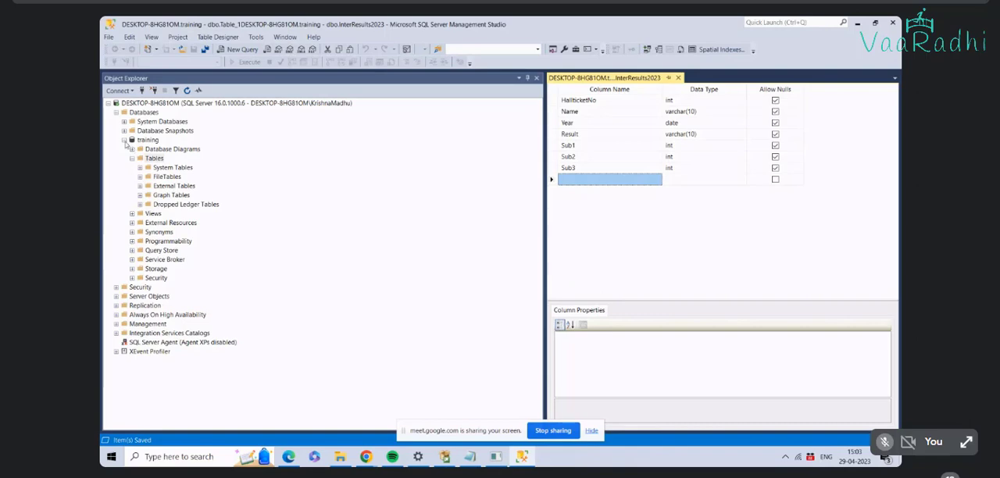
Step: Refresh the Tables folder of the training database so that its table list is up to date
left_click(124, 140)
left_click(123, 140)
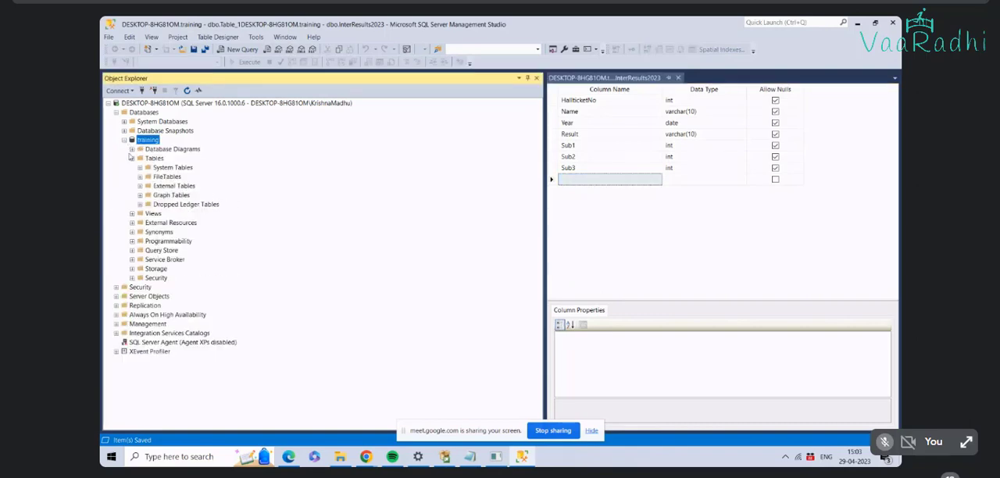
left_click(132, 159)
left_click(132, 158)
right_click(150, 162)
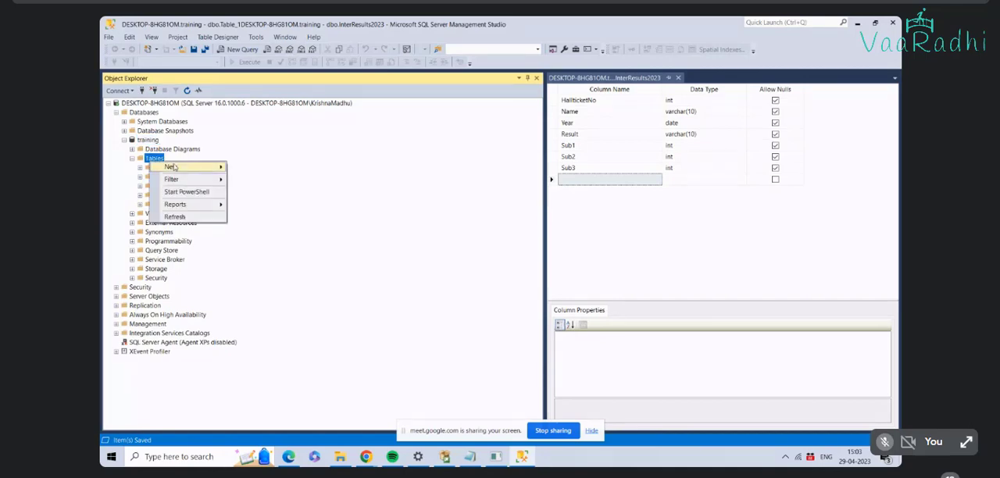
left_click(175, 217)
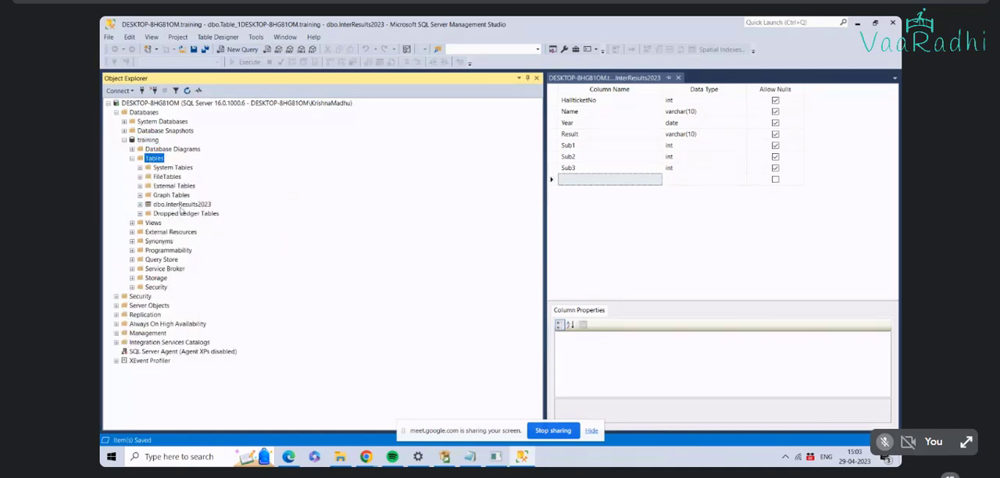
Step: Expand the InterResults2023 table and its Columns folder to review the column definitions
left_click(183, 205)
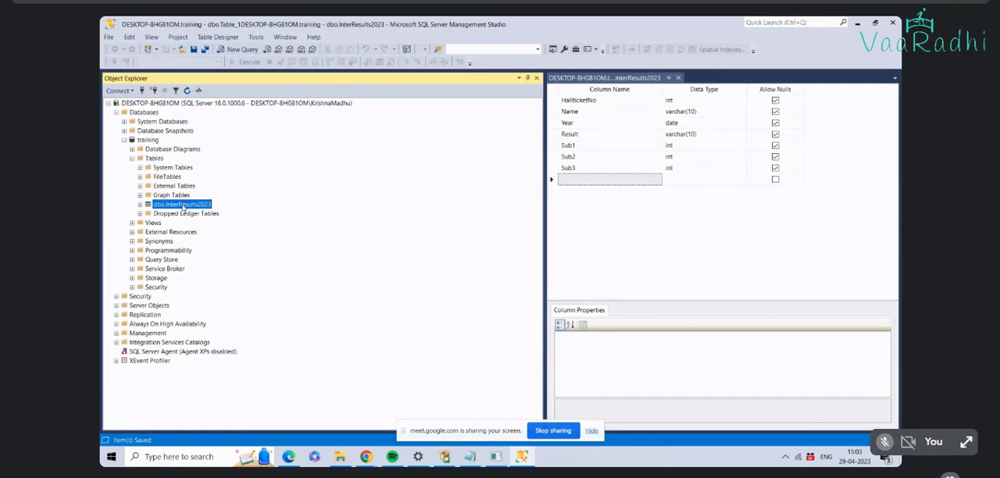
left_click(141, 205)
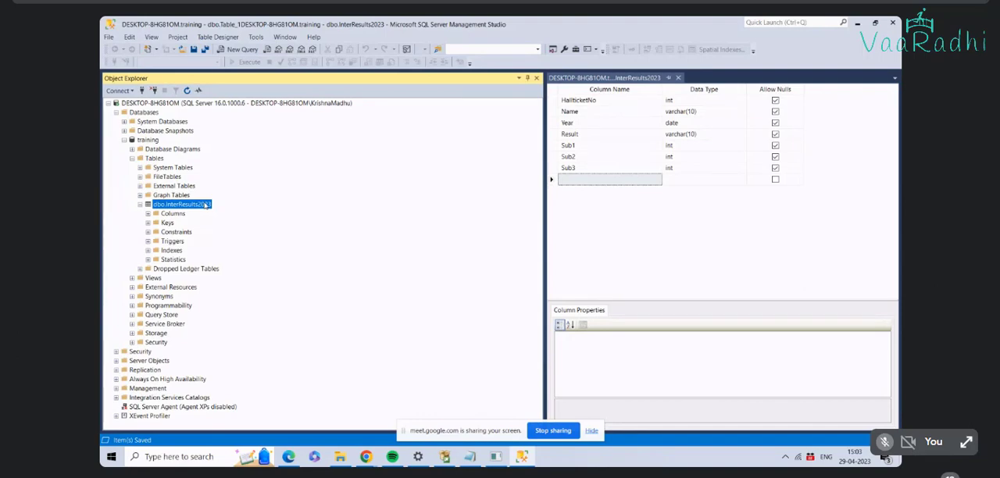
left_click(148, 213)
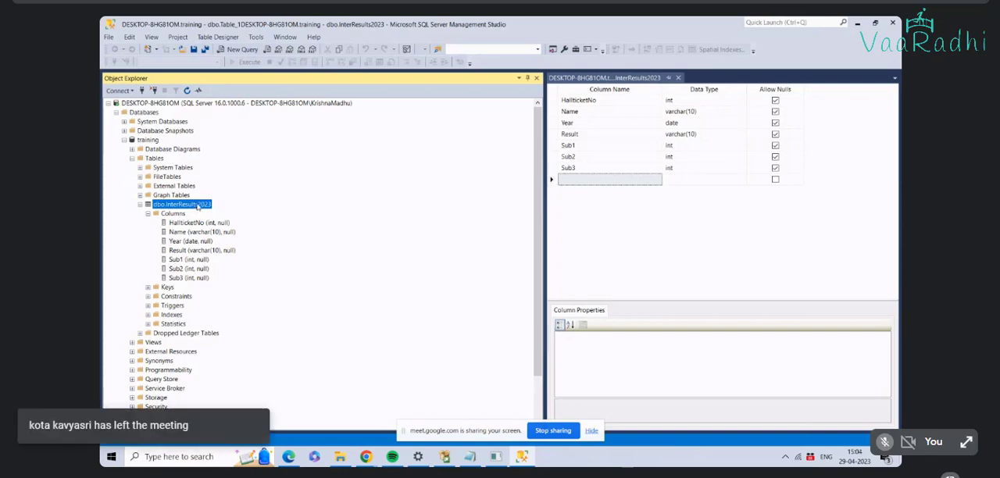
right_click(198, 204)
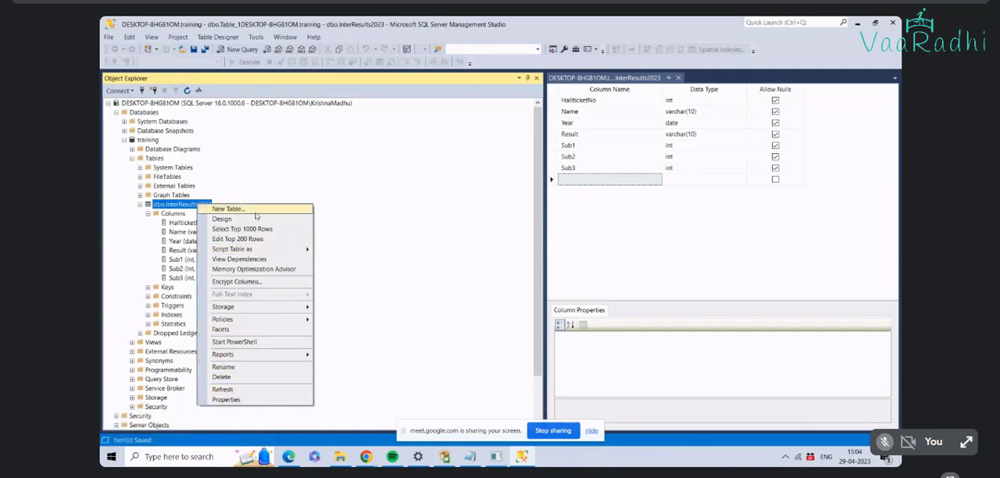
key("Escape")
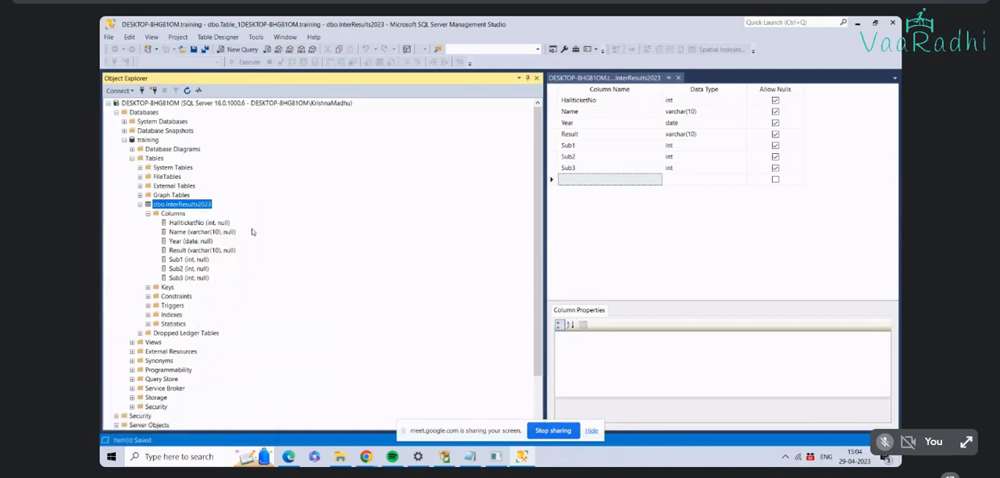
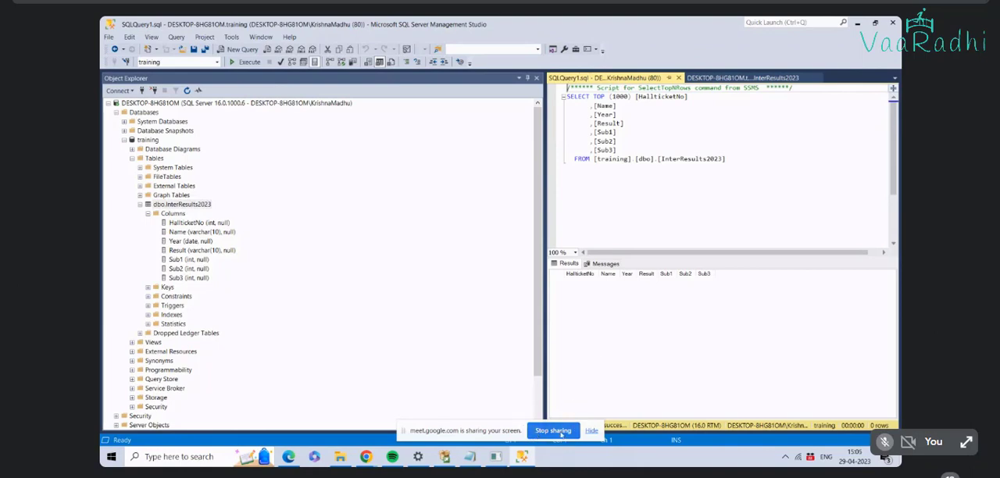
Step: Bring up the SQL Server 2022 installation summary window and connect to the new instance in a SQLCMD session
left_click(550, 432)
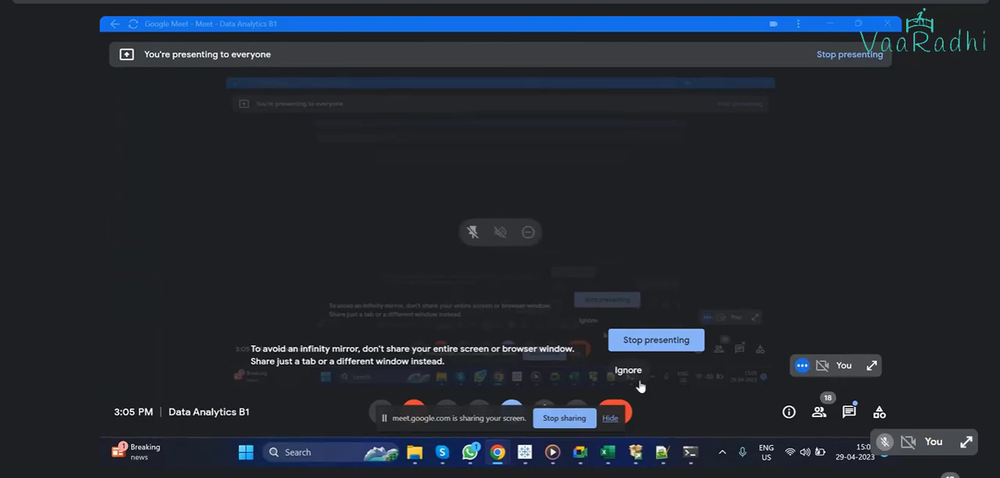
left_click(829, 23)
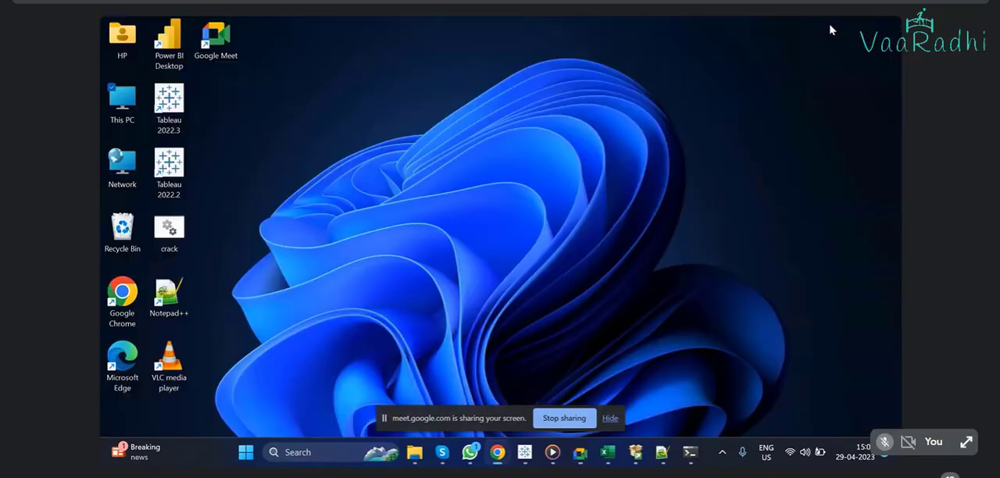
left_click(635, 453)
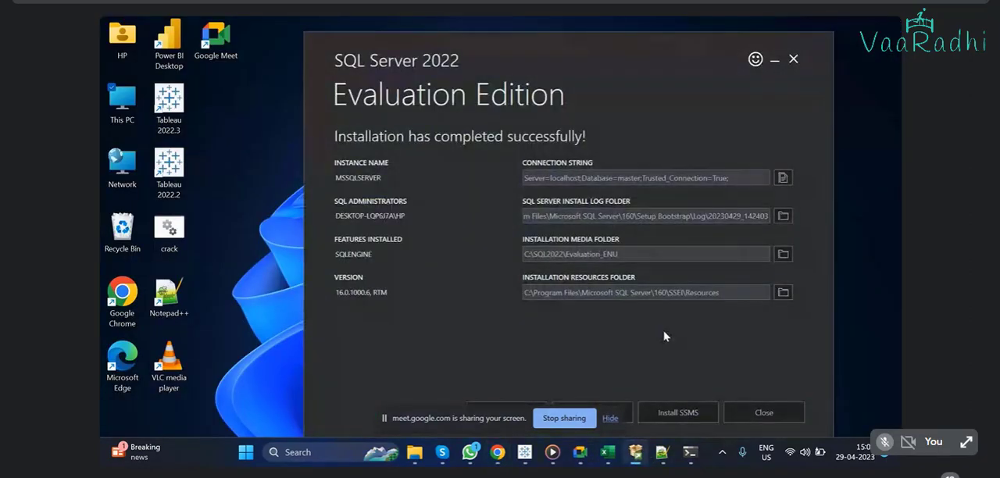
left_click_drag(668, 52, 589, 37)
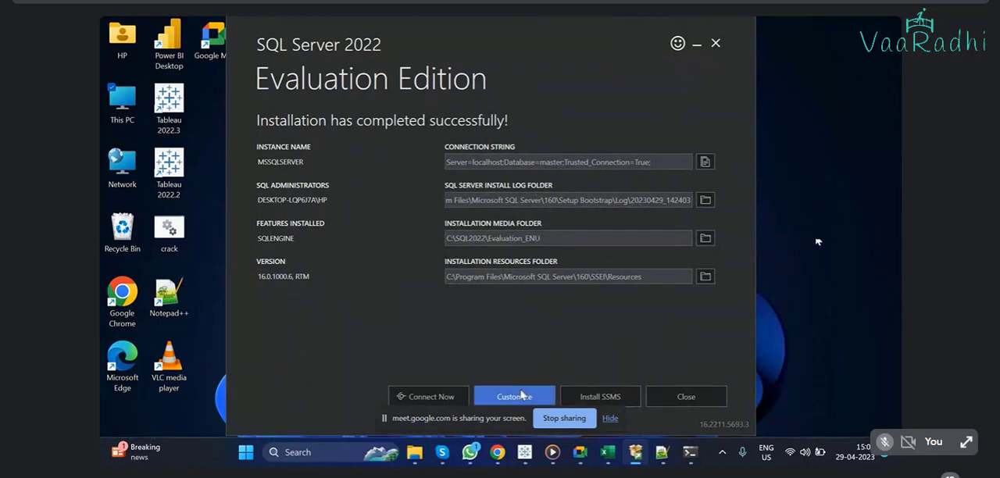
left_click(451, 399)
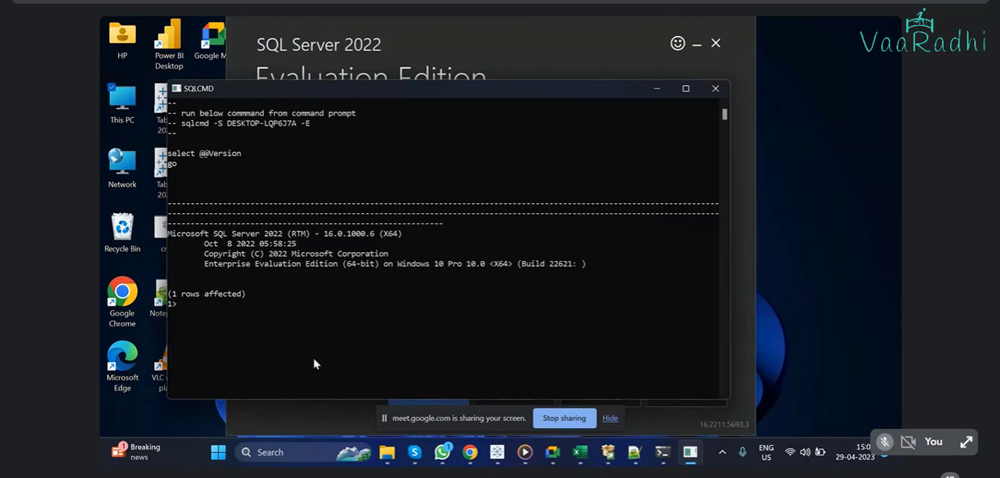
Step: Run the query select getdate() with go in SQLCMD, and minimize the console window
left_click(233, 313)
key("Escape")
type("sele")
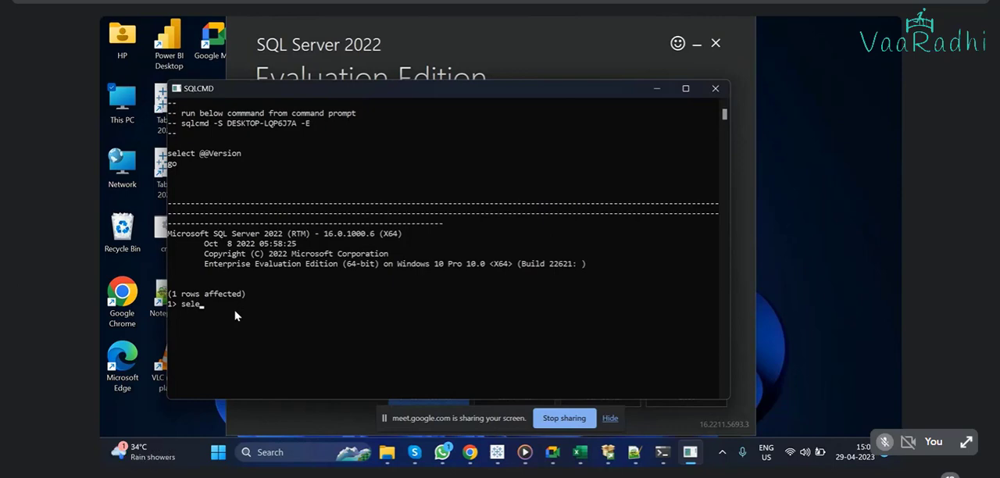
type("ct get")
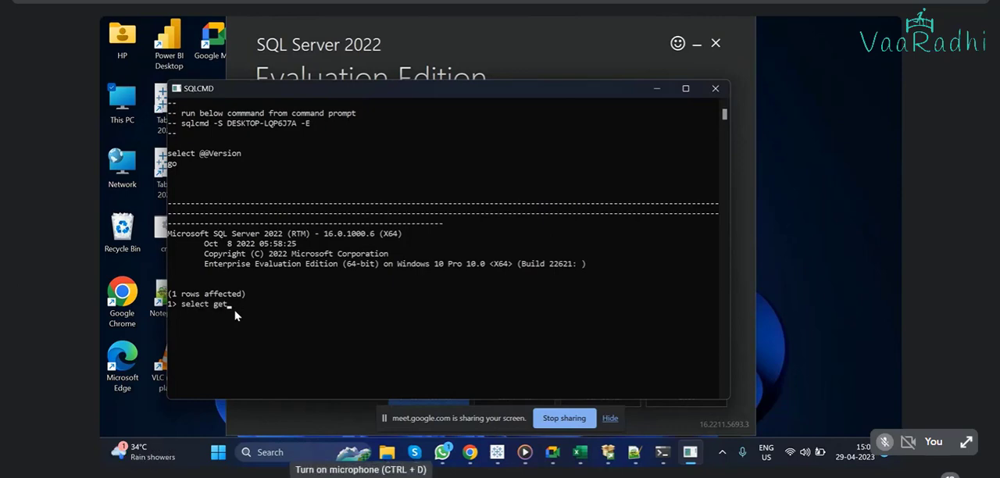
type("dat")
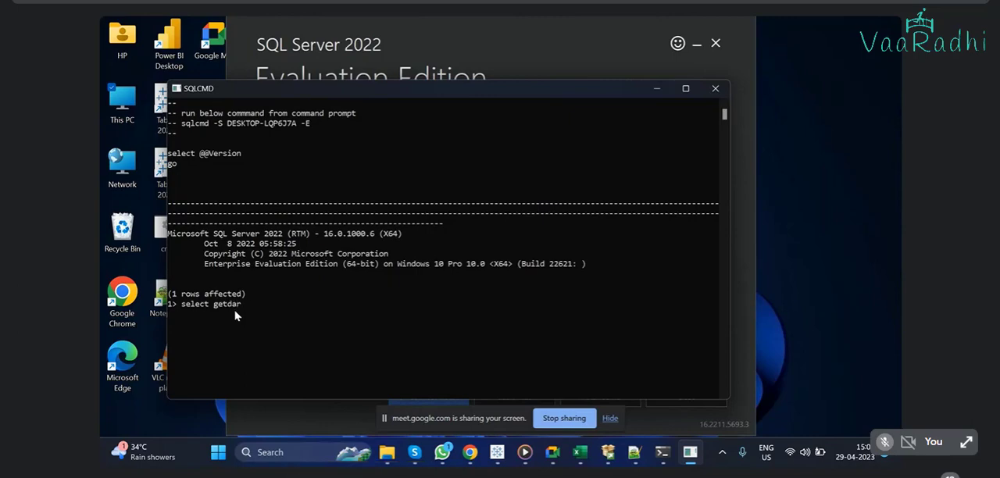
type("e();")
key("BackSpace")
key("Return")
type("go")
key("Return")
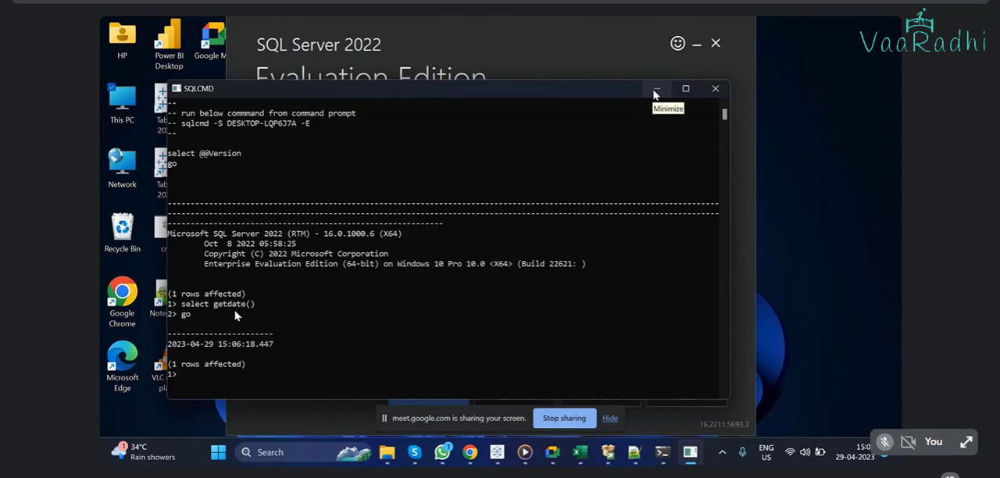
left_click(654, 93)
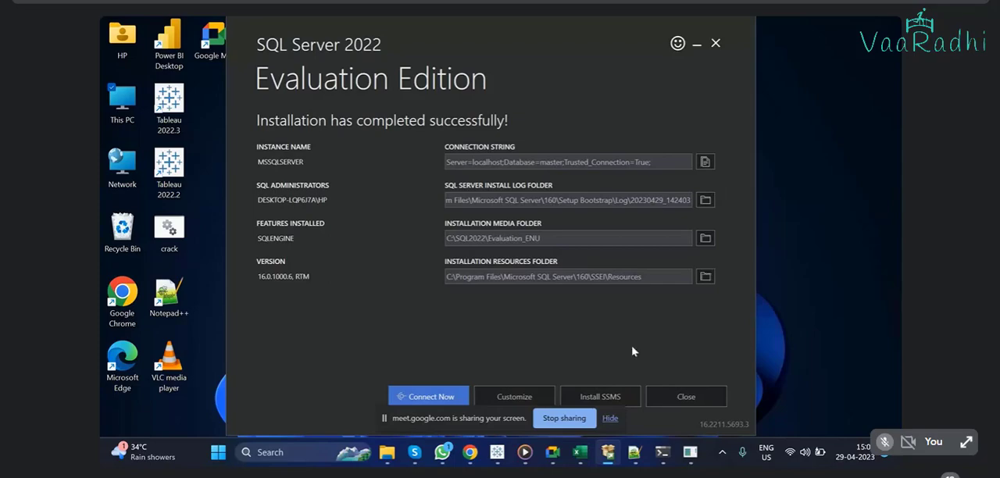
Step: Start the customized SQL Server 2022 setup and proceed past the Microsoft Update and Install Rules pages without enabling updates
left_click(519, 398)
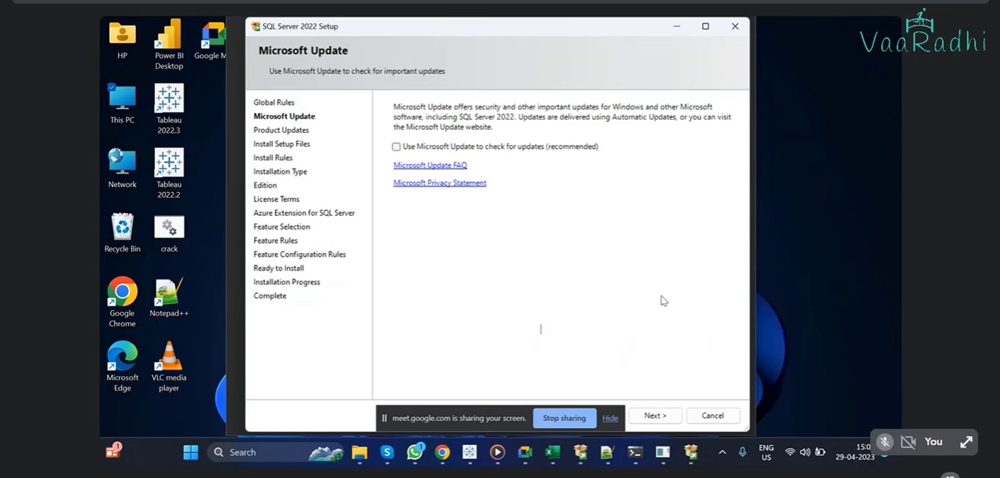
left_click(608, 419)
left_click(664, 416)
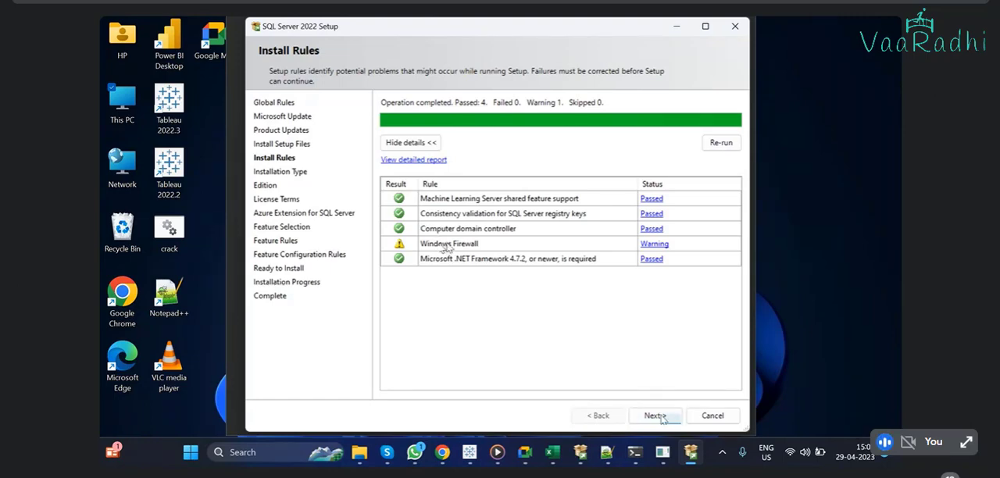
left_click(650, 417)
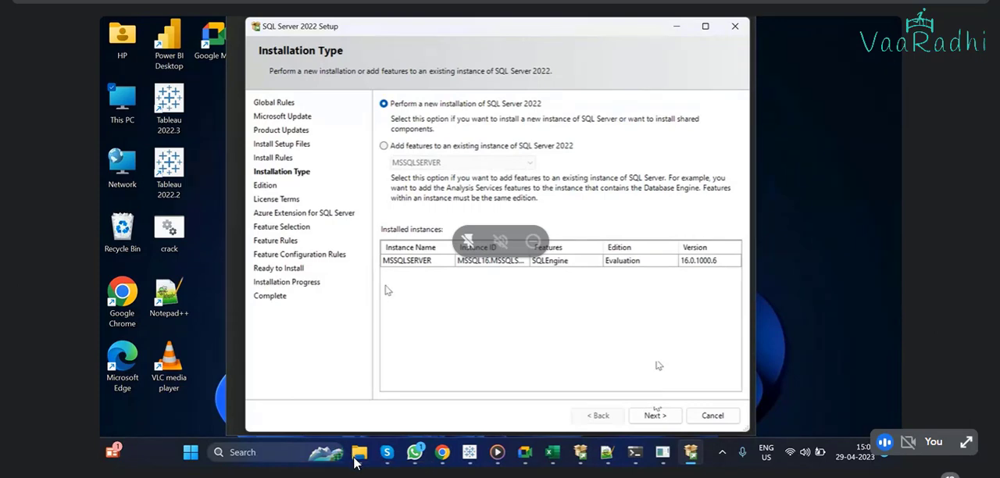
Step: Choose adding features to the existing MSSQLSERVER instance and exclude the Azure Extension for SQL Server
left_click(383, 146)
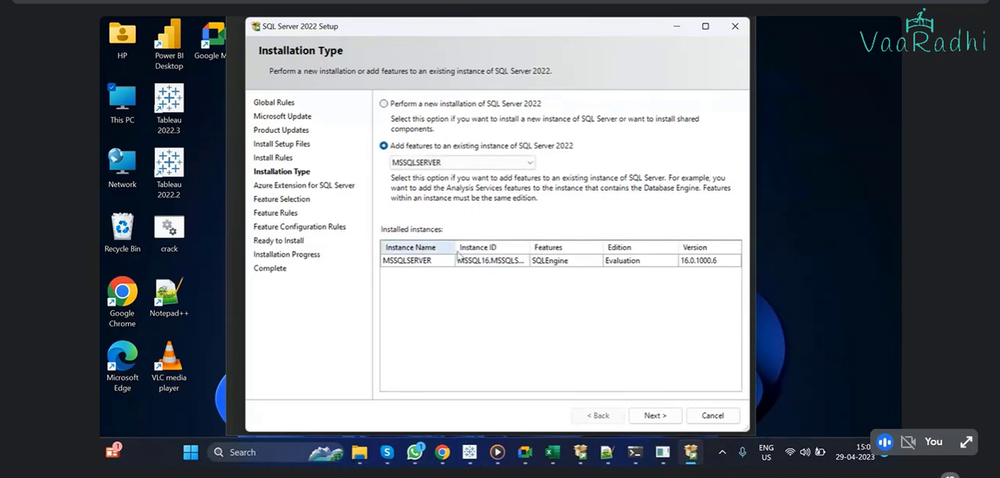
left_click(655, 416)
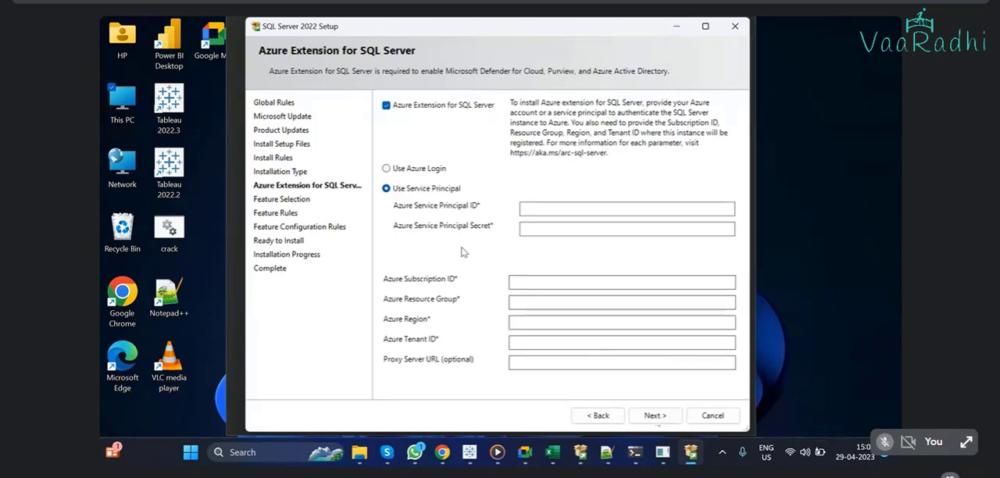
left_click(386, 105)
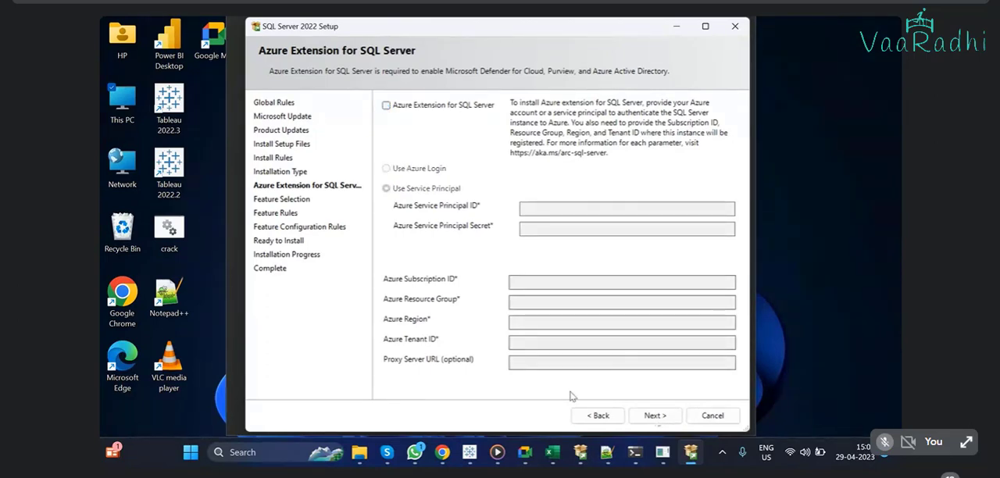
left_click(656, 417)
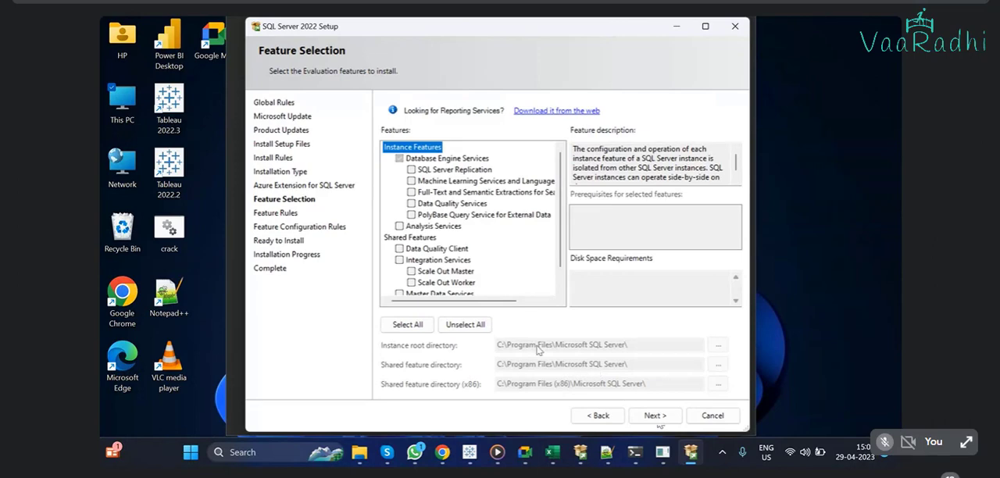
Step: Select SQL Server Replication, Analysis Services and Integration Services as the features to install, leaving Data Quality Client out
left_click(411, 169)
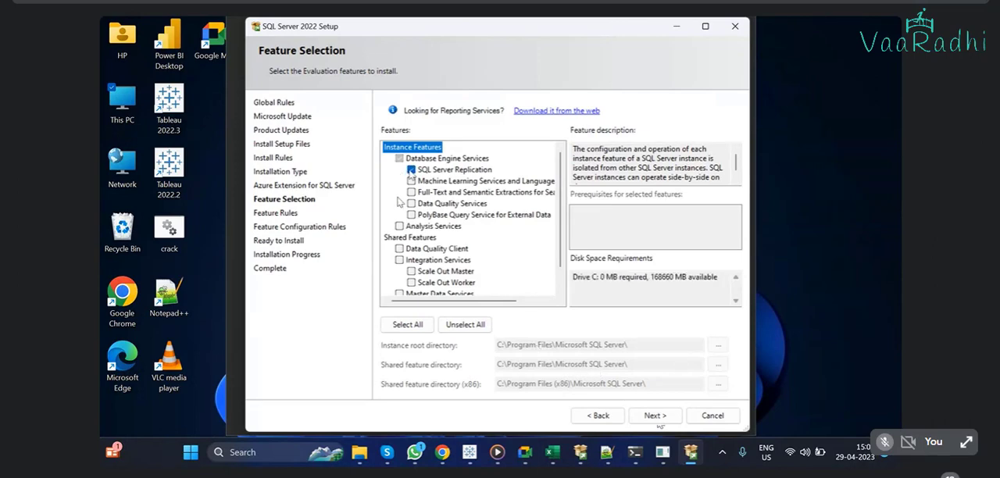
left_click(400, 250)
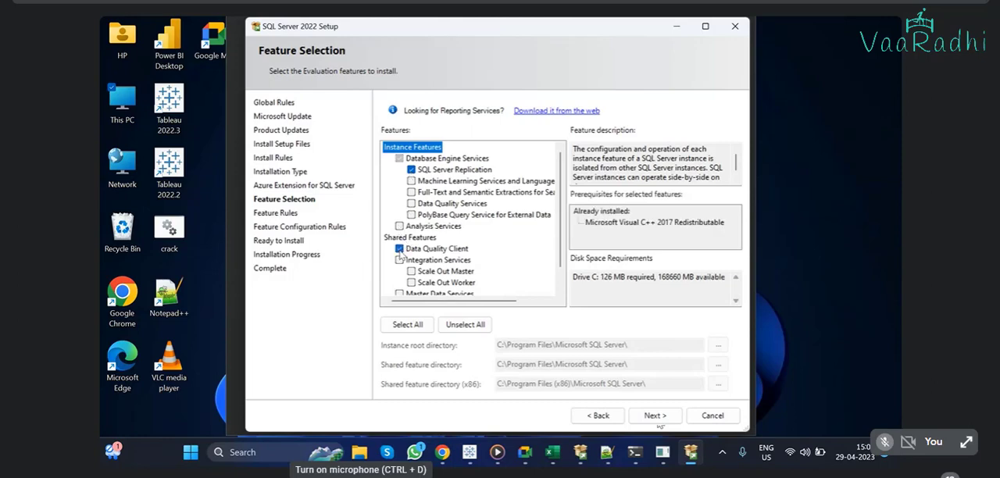
left_click(400, 260)
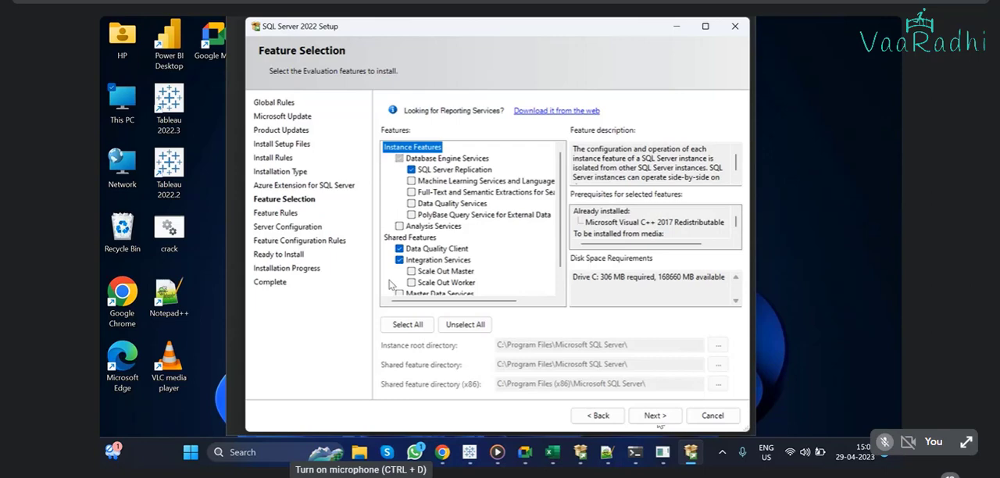
left_click(400, 248)
left_click(400, 226)
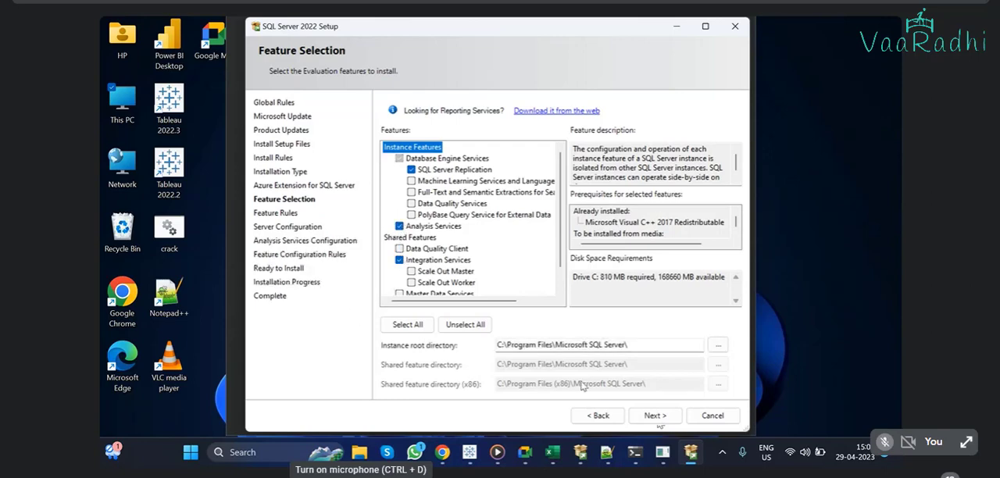
left_click(651, 415)
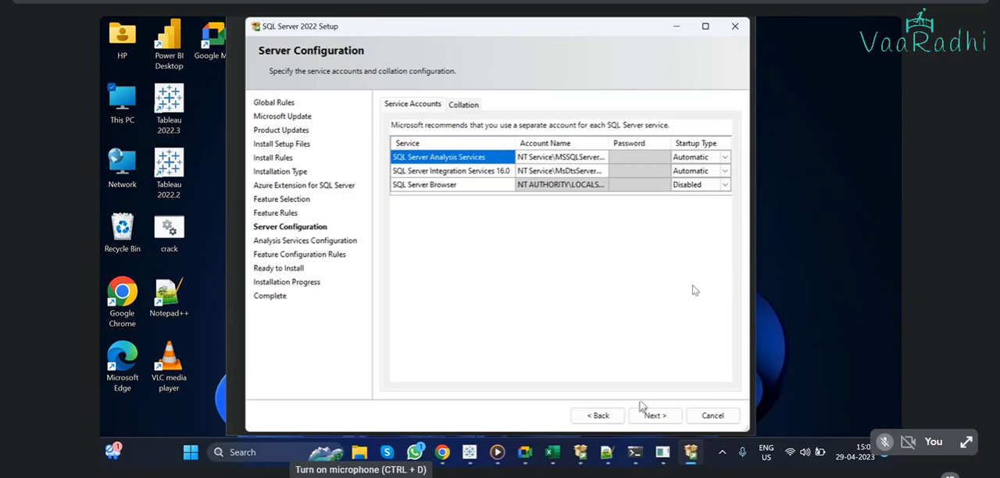
Step: Keep the default service accounts and Tabular Mode, add the current user as Analysis Services administrator, and start the installation
left_click(655, 417)
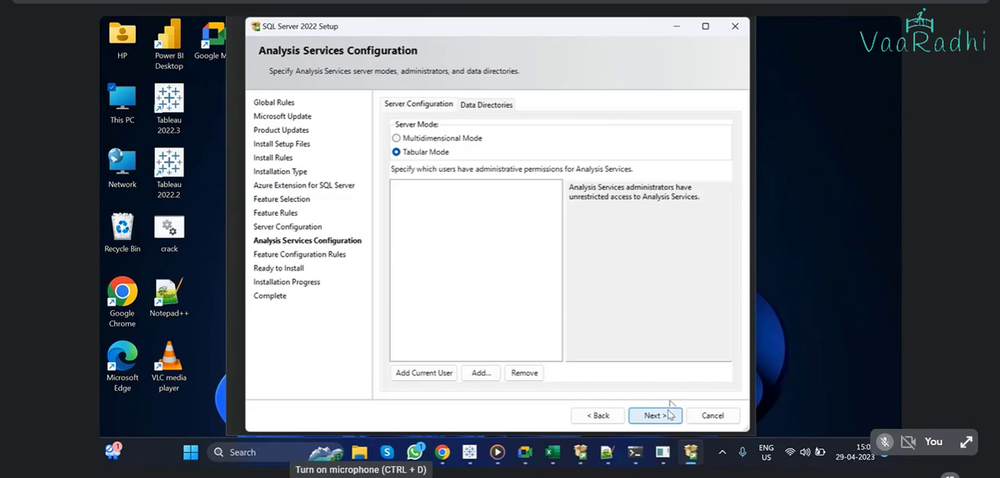
left_click(656, 418)
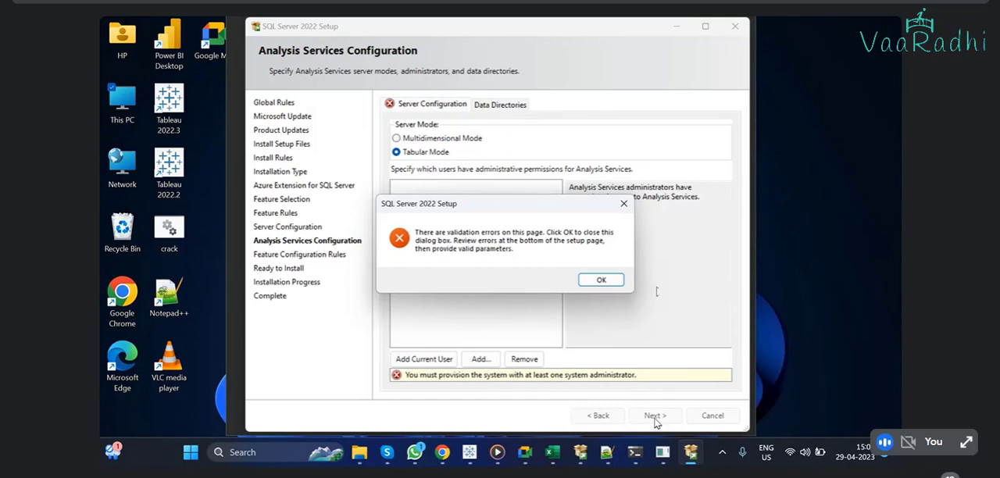
left_click(601, 280)
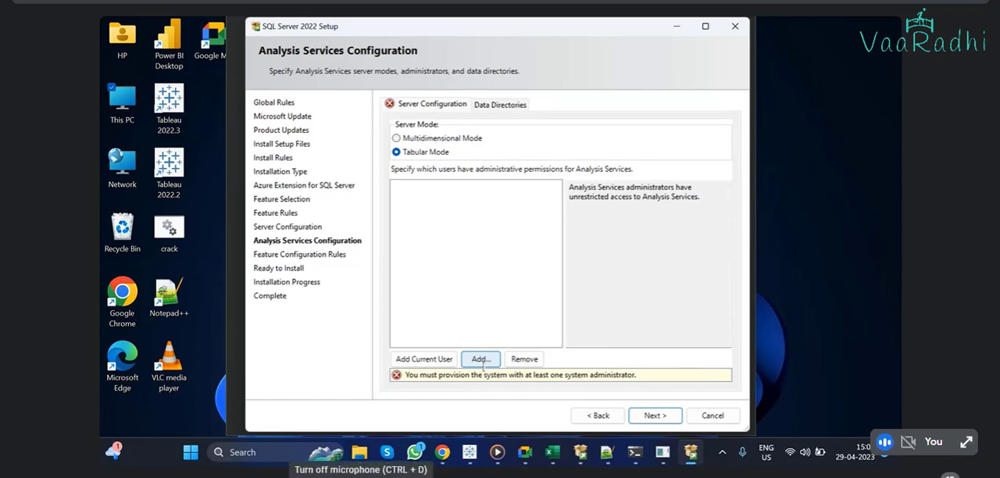
left_click(445, 360)
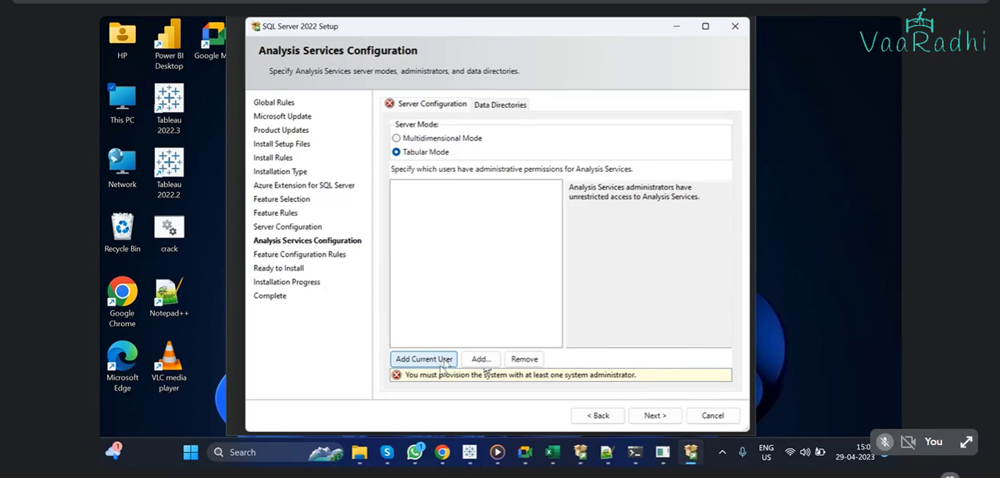
left_click(654, 415)
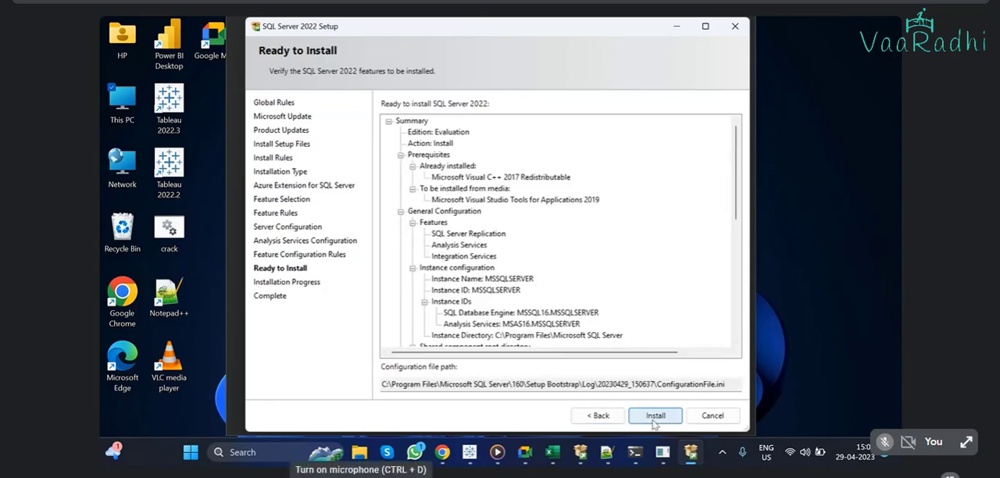
left_click(655, 421)
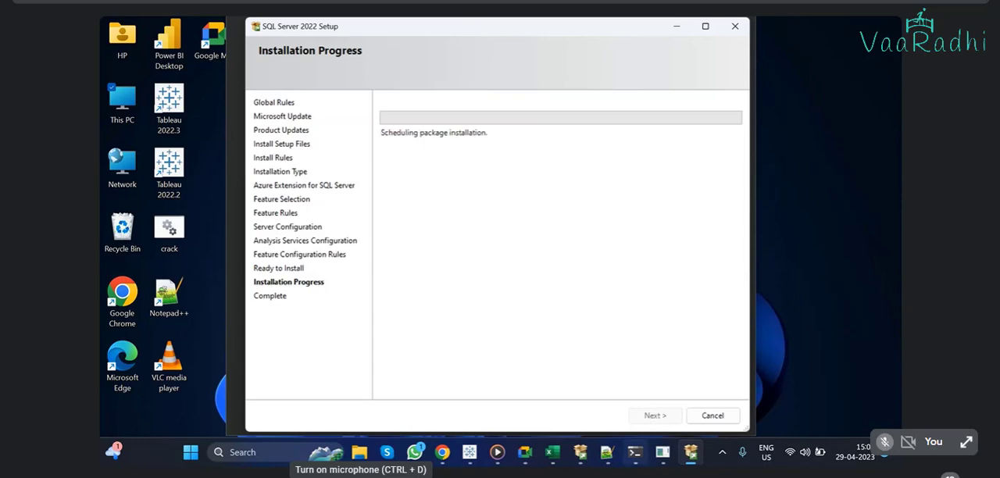
Step: Switch to the Google Meet window and stop presenting the screen
mouse_move(642, 463)
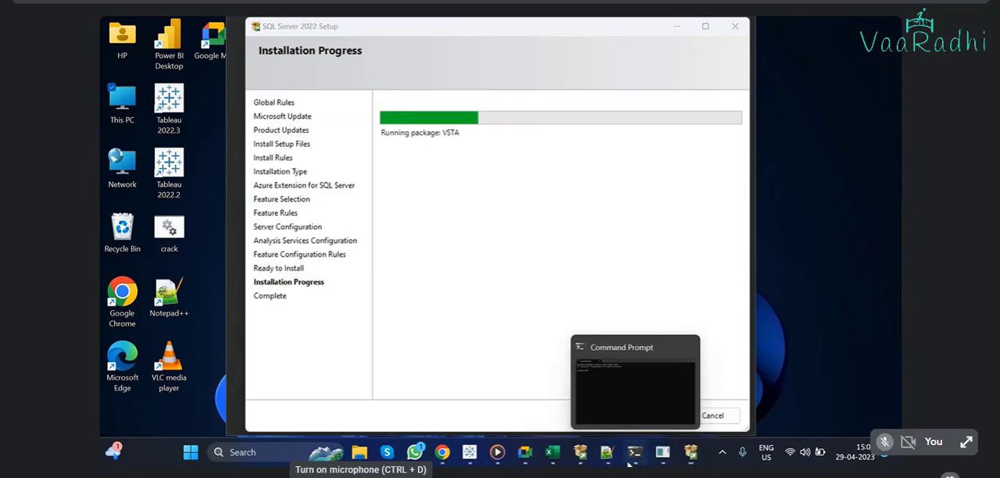
mouse_move(607, 453)
left_click(521, 454)
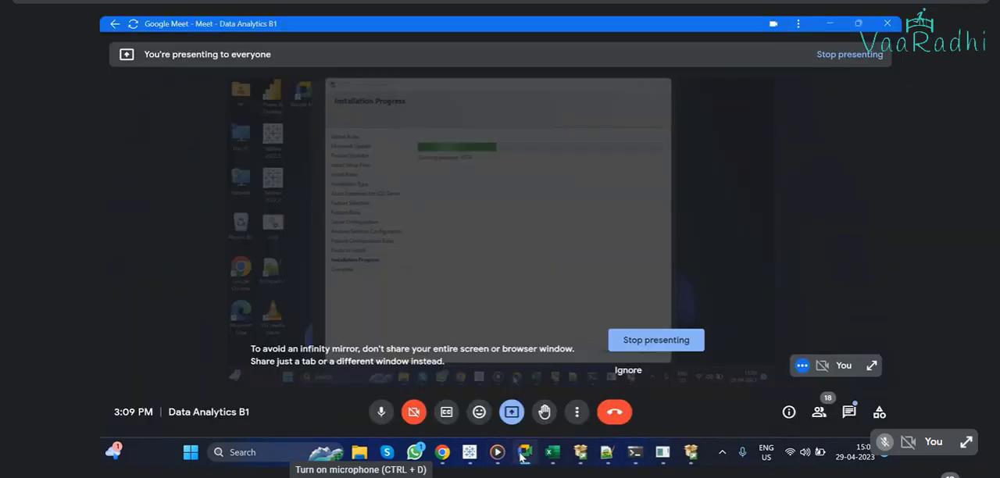
left_click(640, 342)
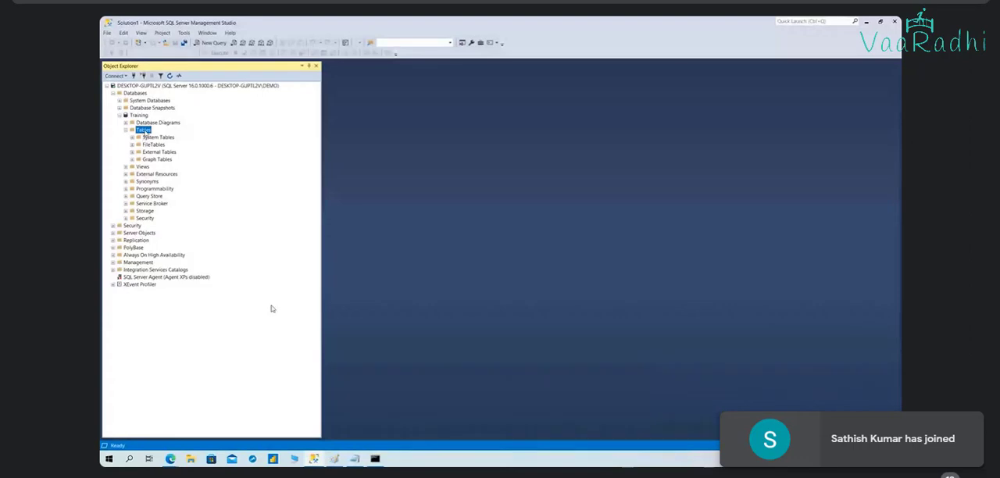
Step: Try to create a new table in the Tables folder of the Training database
right_click(143, 130)
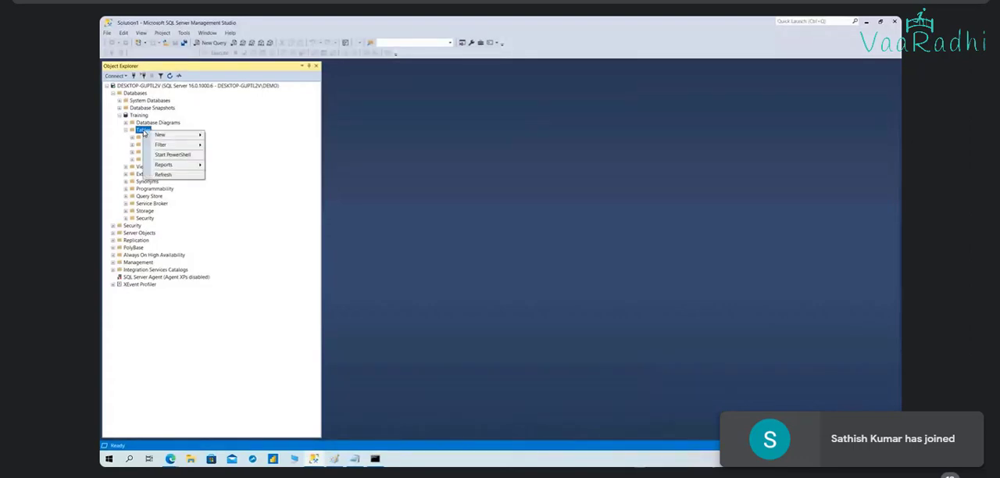
mouse_move(180, 135)
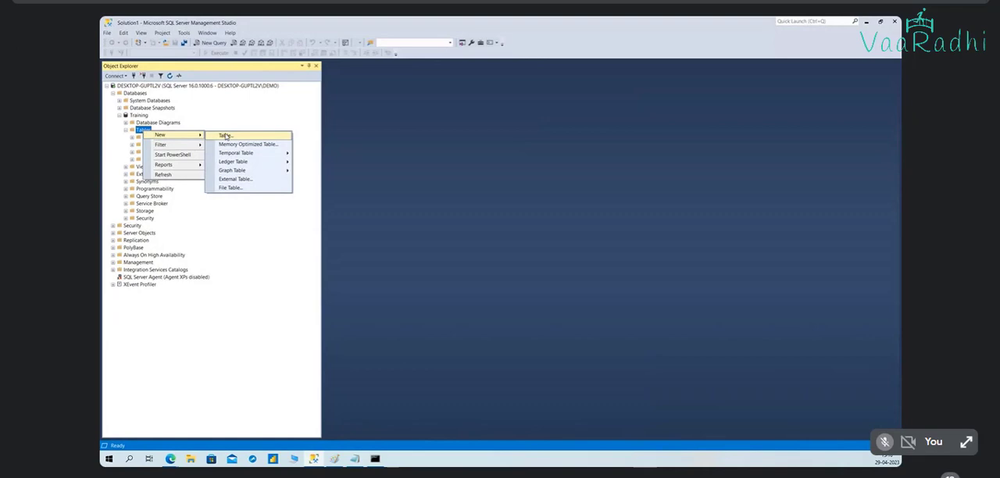
left_click(225, 136)
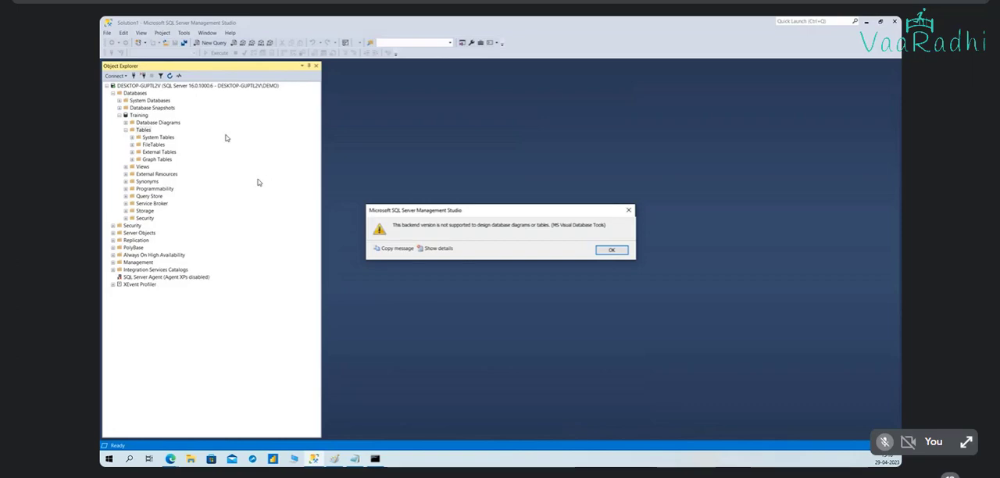
left_click(611, 250)
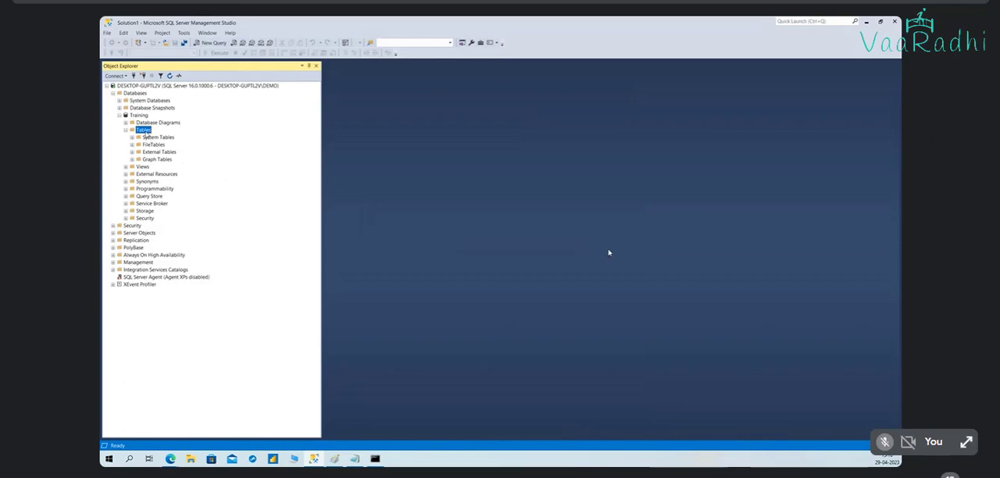
right_click(145, 134)
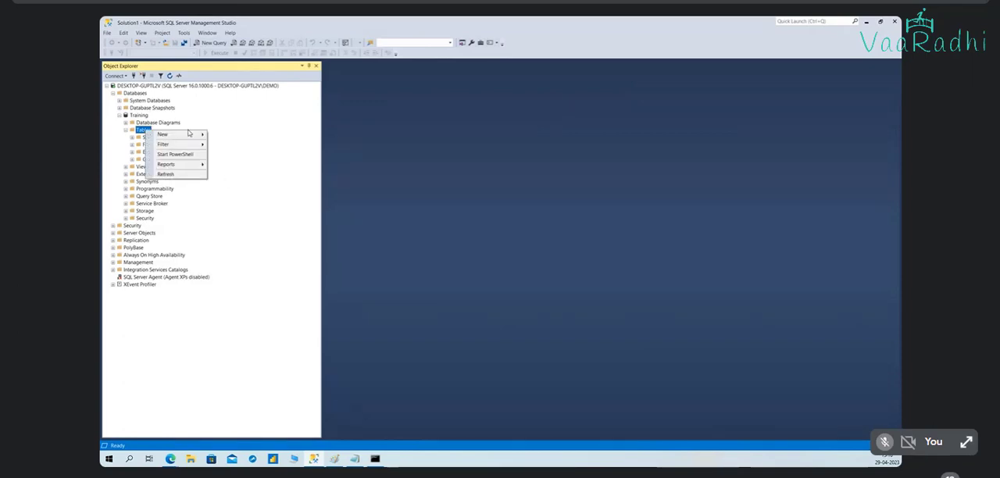
mouse_move(188, 137)
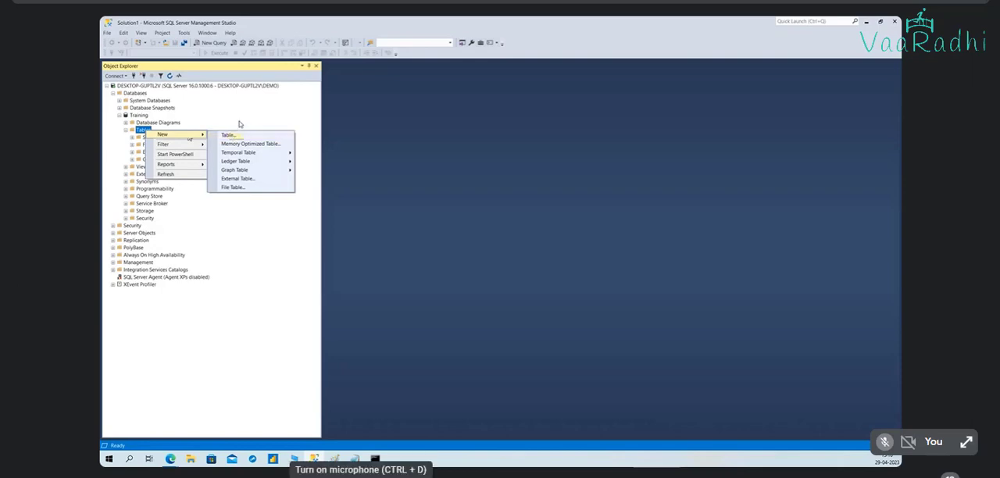
left_click(241, 123)
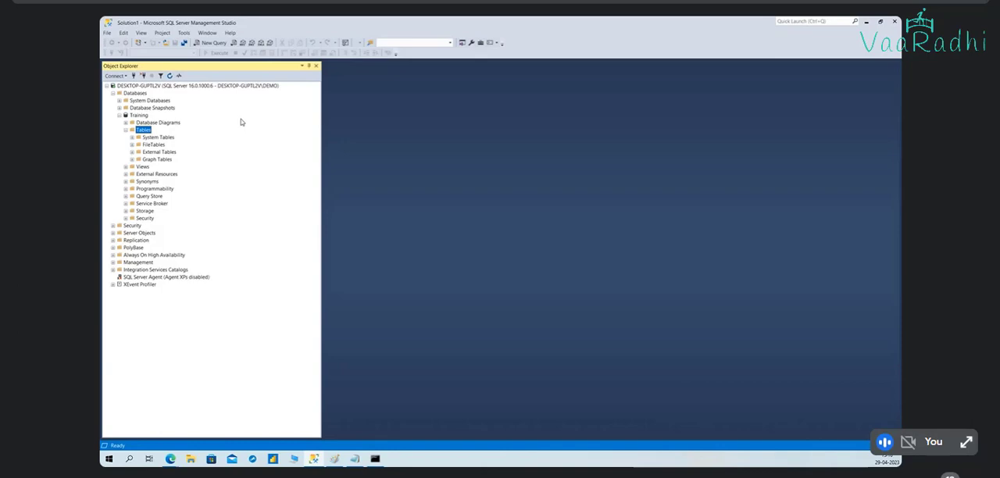
Step: Check the installed SQL Server Management Studio version and its component versions, then close the version information
left_click(230, 34)
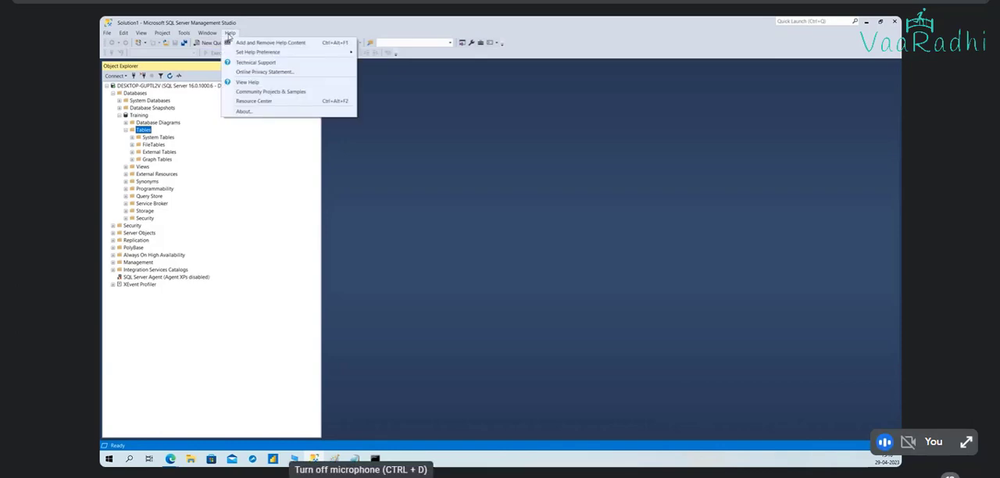
left_click(242, 116)
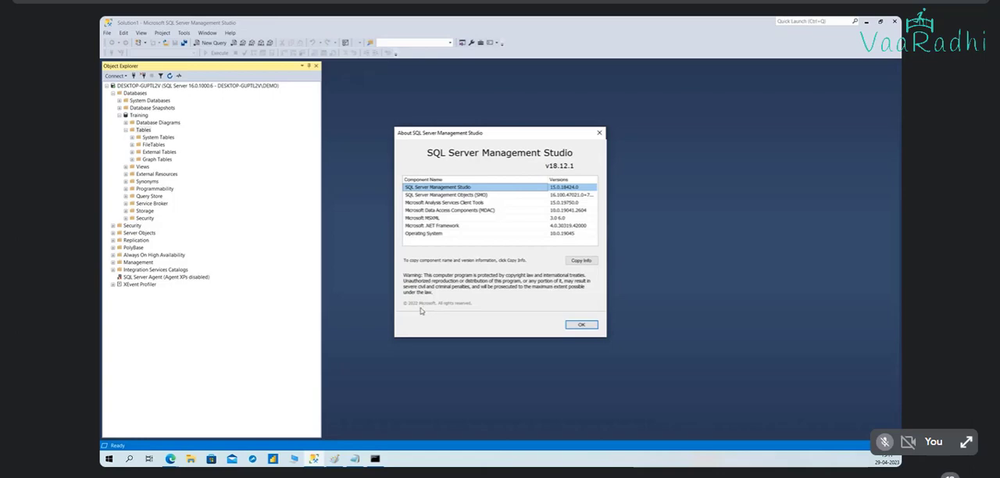
left_click(581, 326)
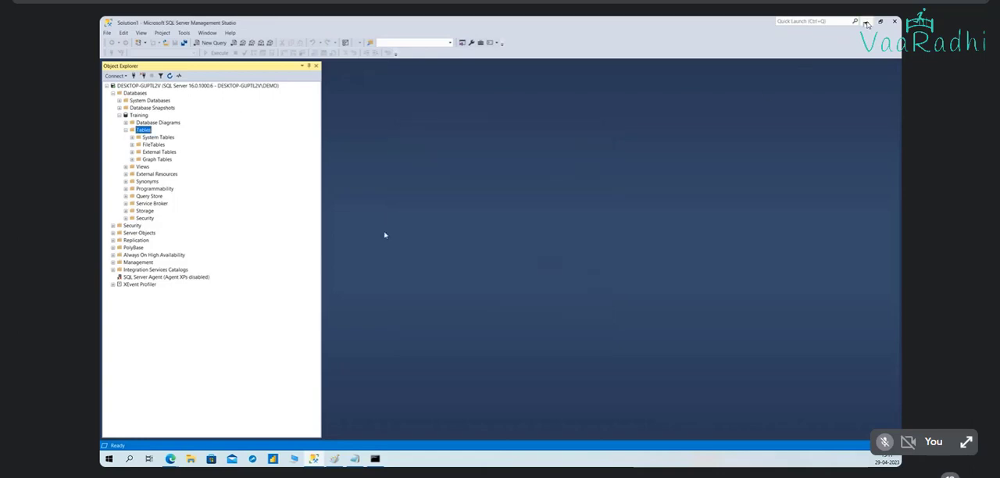
Step: Minimize Management Studio to return to the Google Meet call and stop presenting the screen
left_click(866, 21)
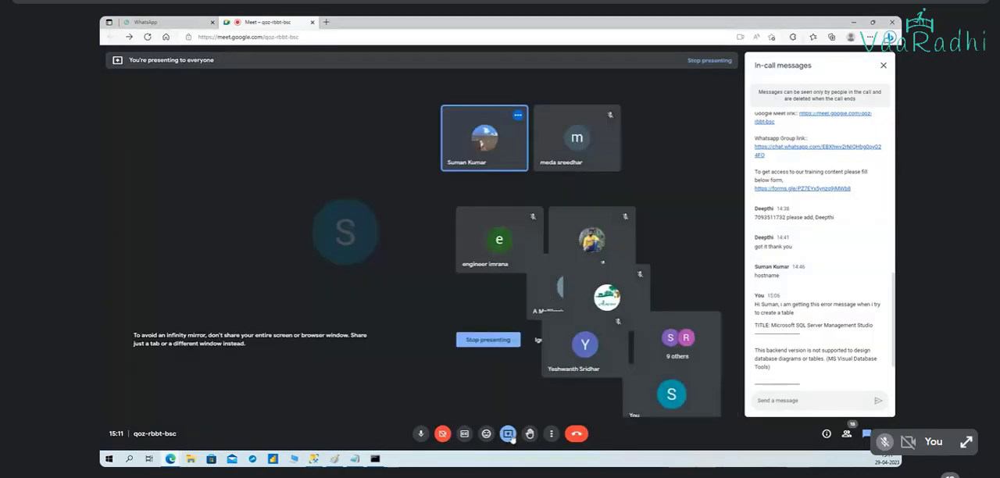
left_click(507, 433)
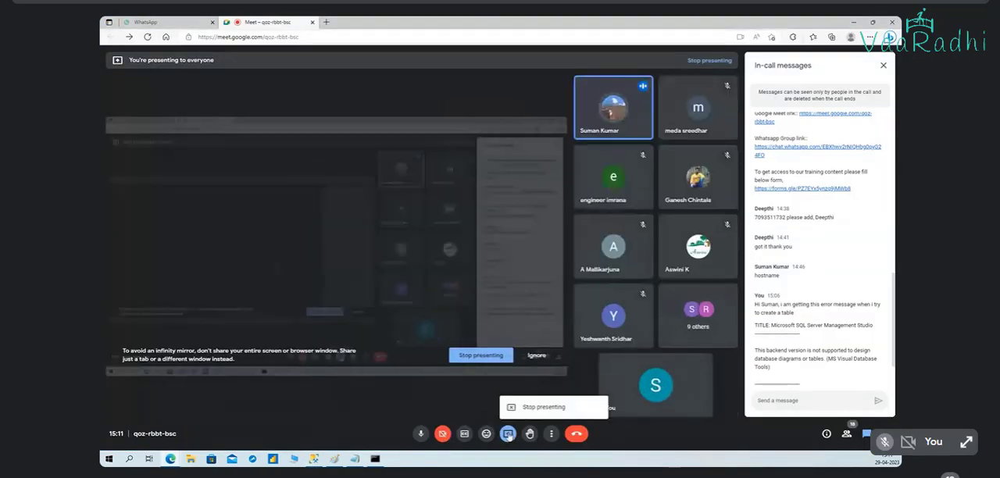
left_click(544, 407)
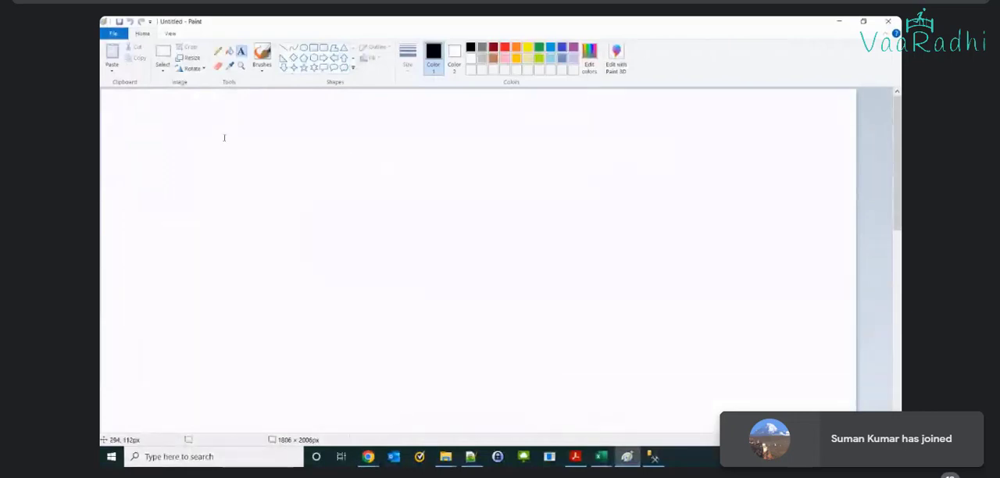
Step: Draw a rounded rectangle about 433 × 328 px near the canvas's upper-left corner as a laptop screen
left_click(323, 48)
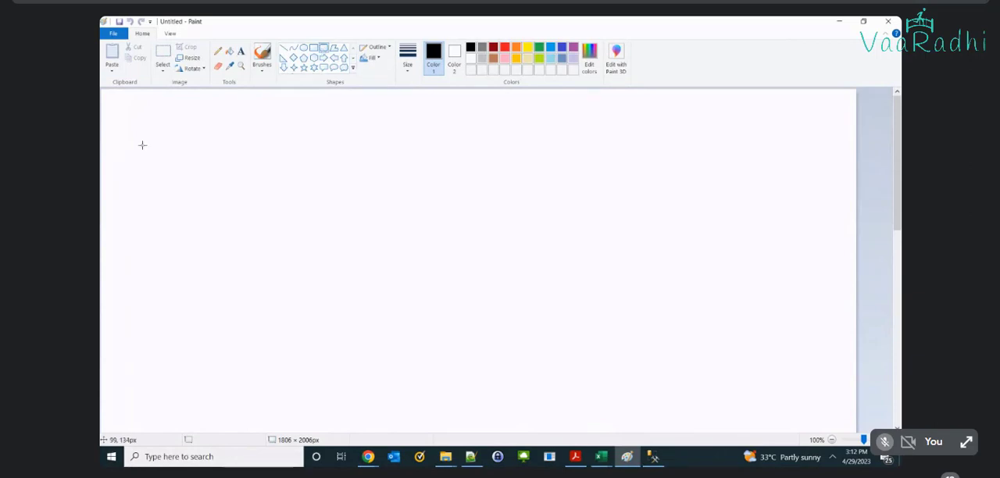
mouse_move(143, 131)
left_mouse_down()
mouse_move(161, 221)
mouse_move(315, 317)
mouse_move(323, 268)
left_mouse_up()
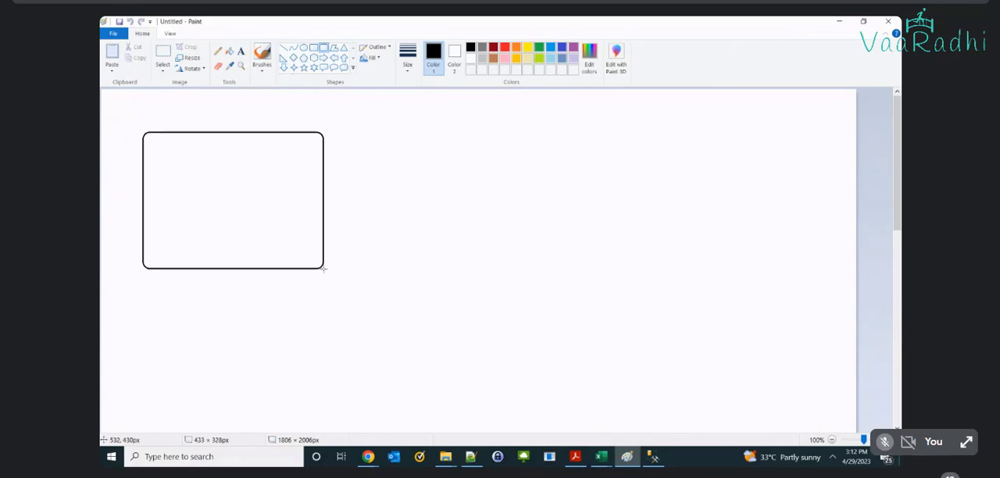
left_click(375, 271)
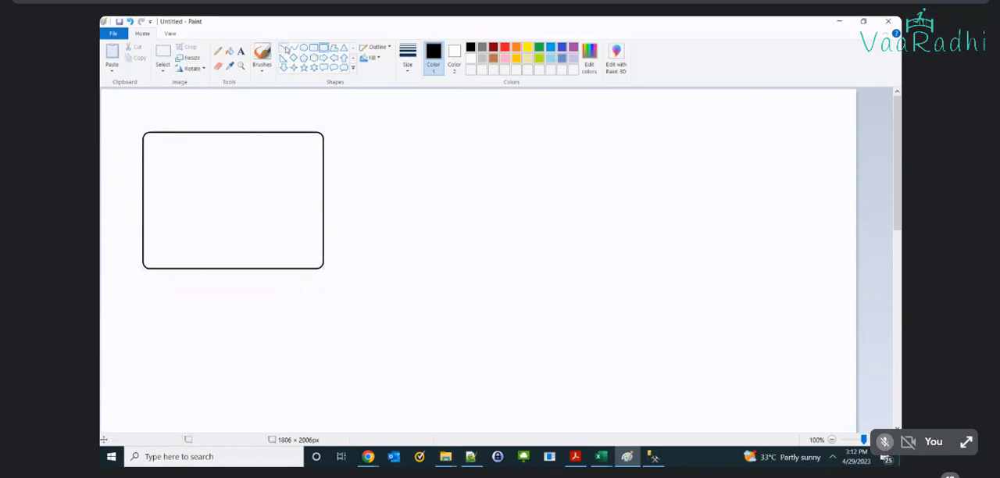
Step: Draw the laptop's base with two outward-slanting lines from the screen's lower corners and a horizontal line joining their ends
left_click(285, 48)
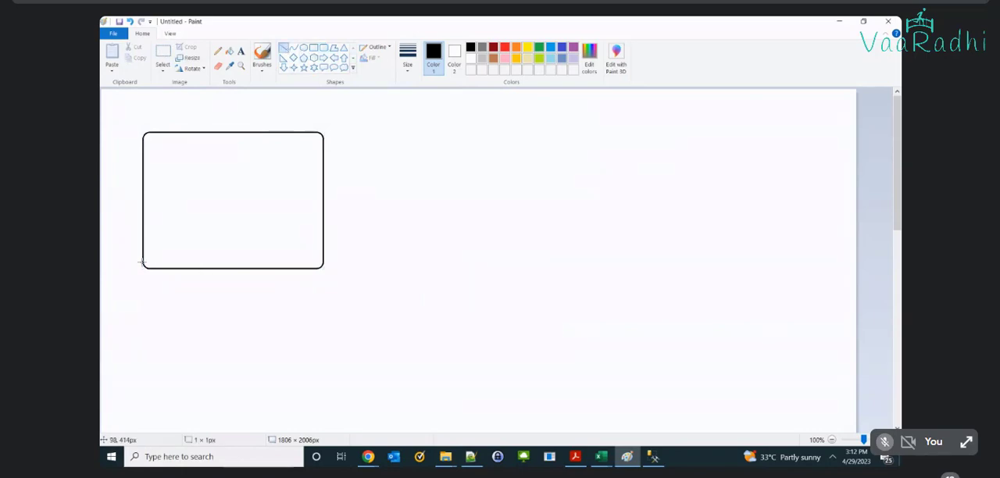
left_click_drag(142, 263, 115, 289)
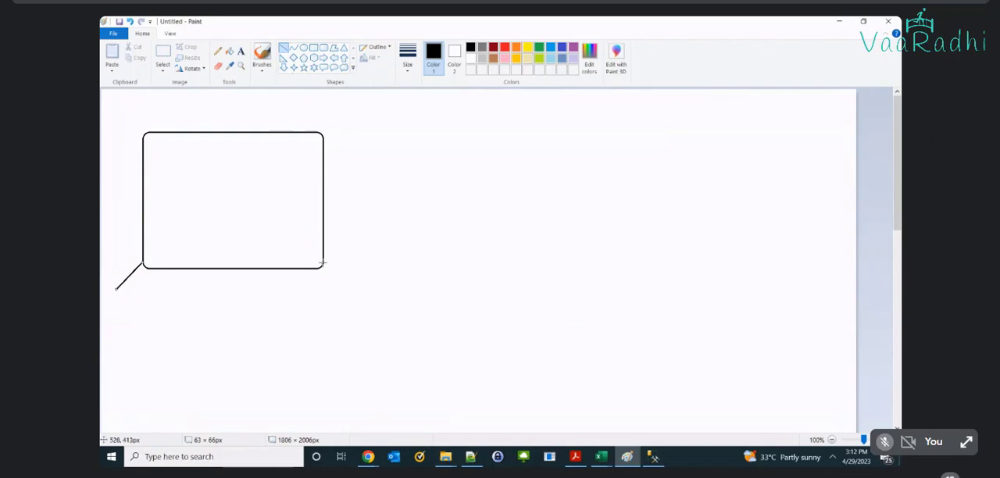
left_click_drag(323, 264, 351, 290)
left_click(396, 281)
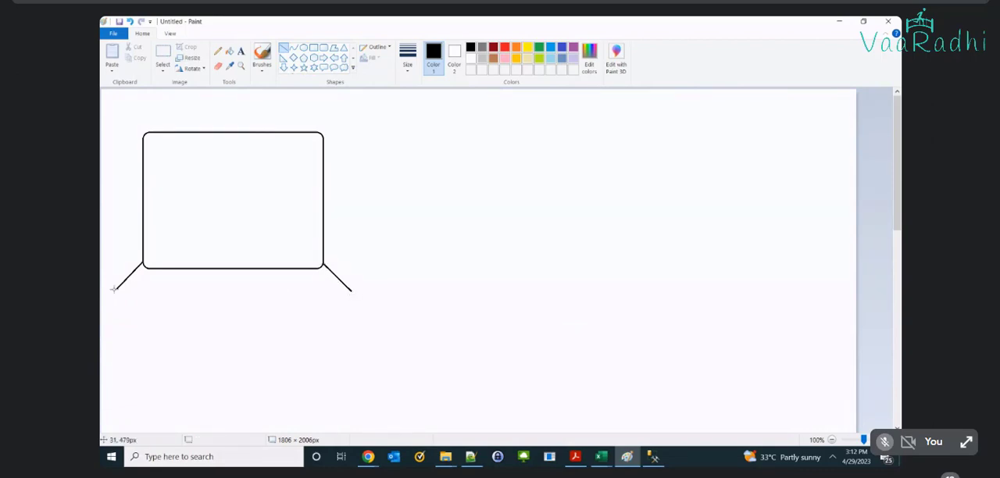
left_click_drag(115, 289, 350, 291)
left_click(410, 252)
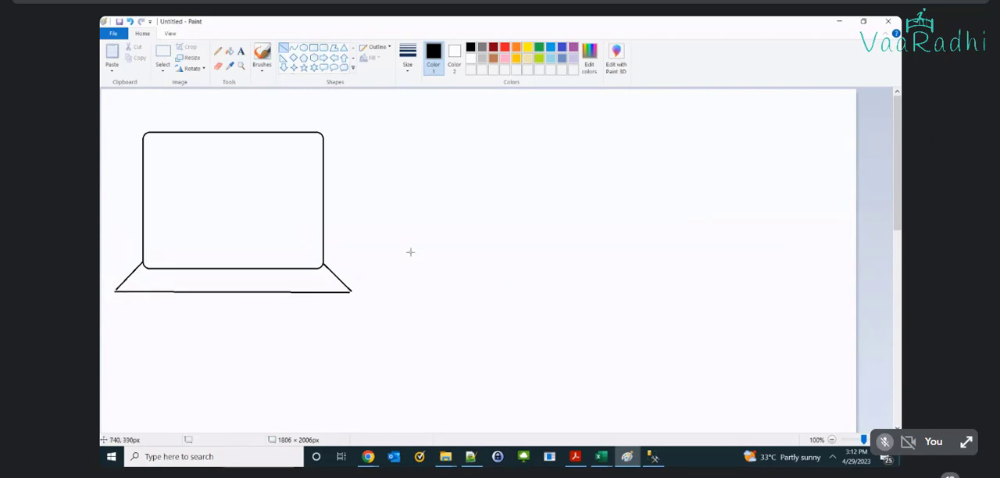
Step: Add the text label "MachineName" just above the laptop screen
left_click(241, 52)
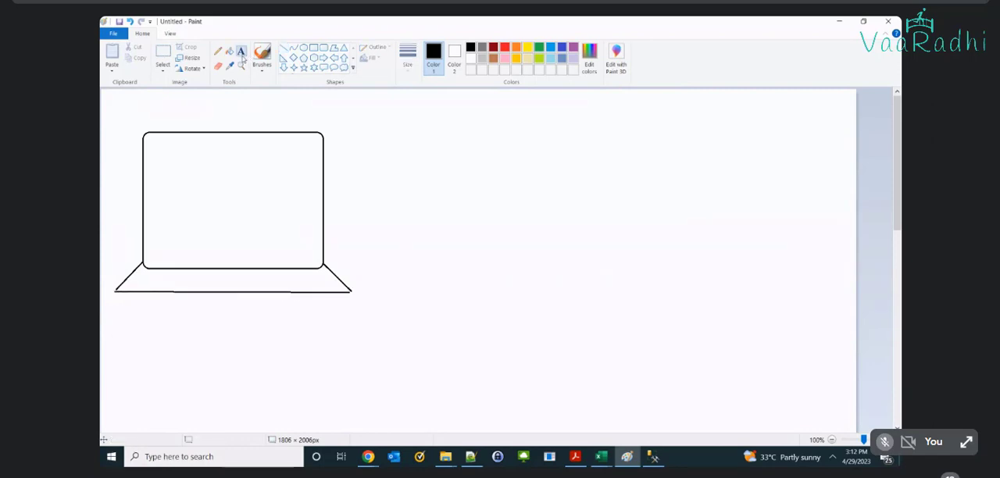
left_click(172, 117)
type("Mac")
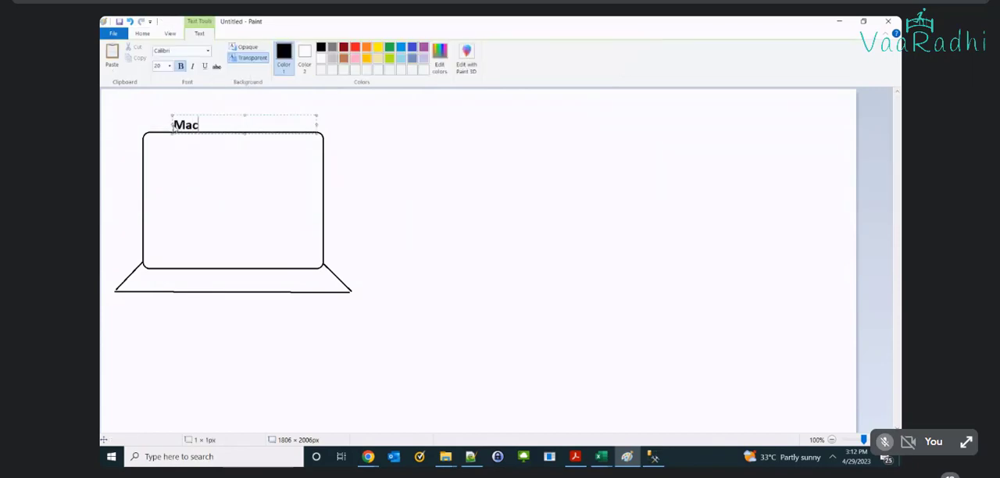
type("hineName")
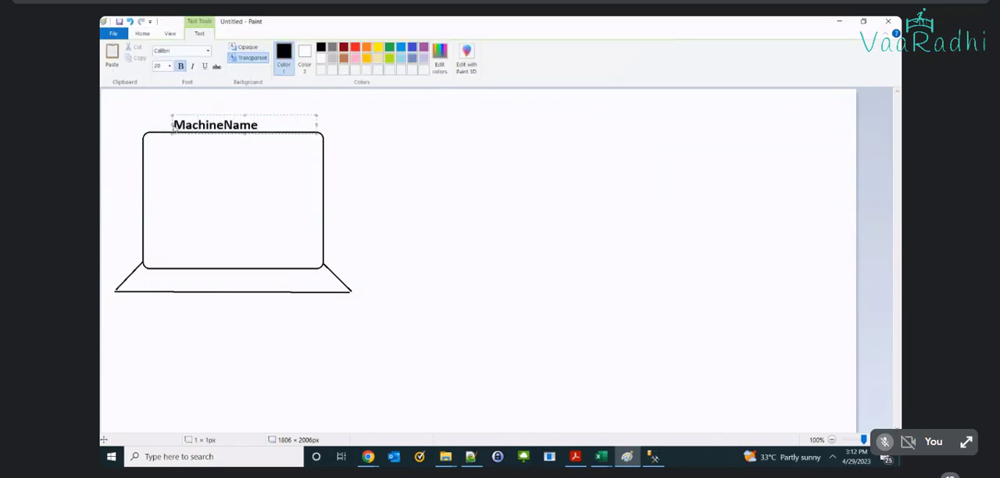
left_click(161, 189)
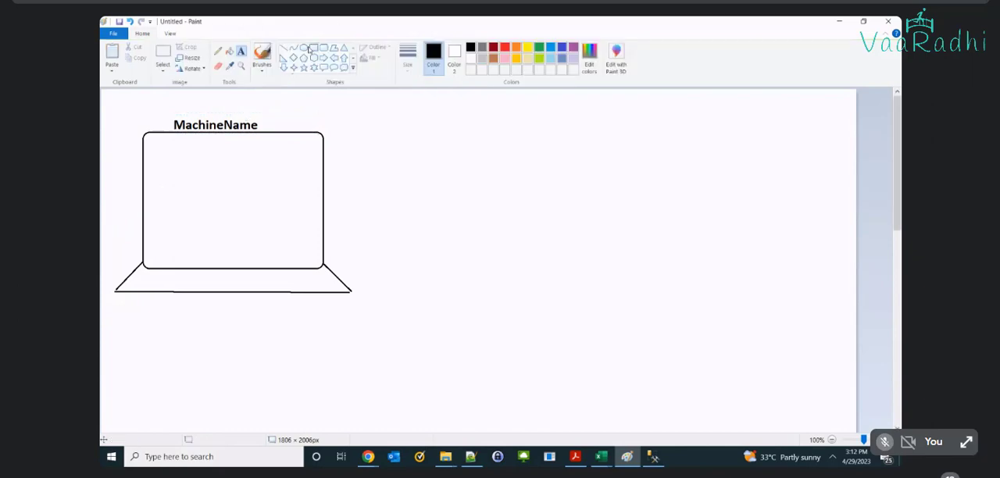
Step: Draw a database cylinder inside the laptop screen from two flat ellipses about 255 px wide joined by side lines about 198 px high
left_click(304, 48)
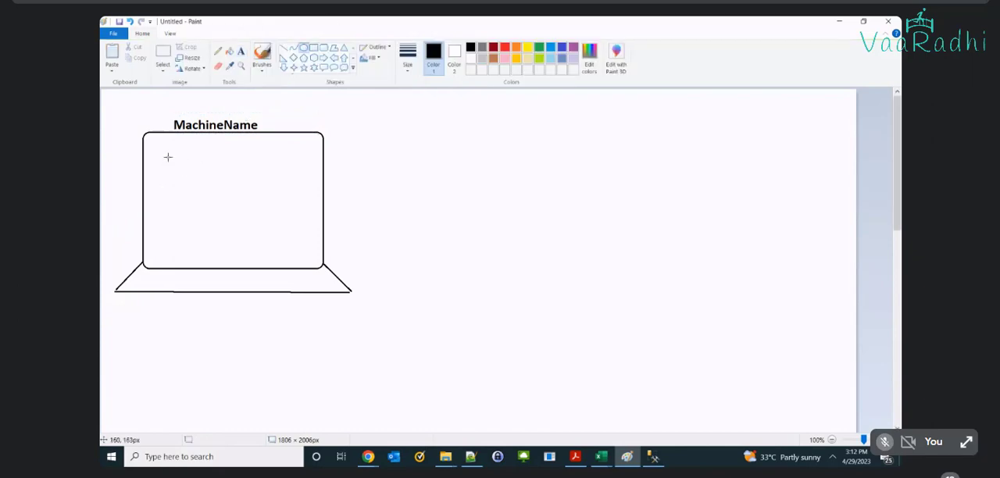
left_click_drag(168, 157, 275, 148)
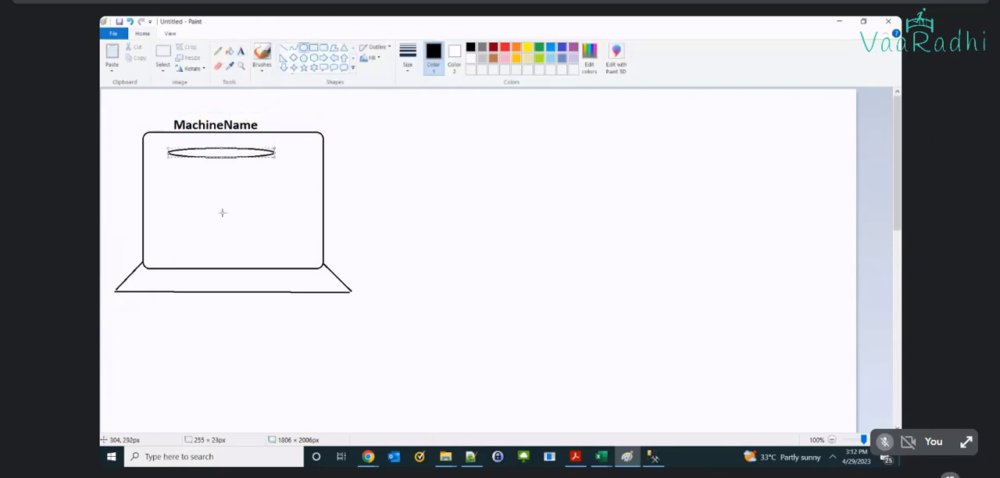
left_click_drag(170, 227, 275, 240)
left_click(321, 190)
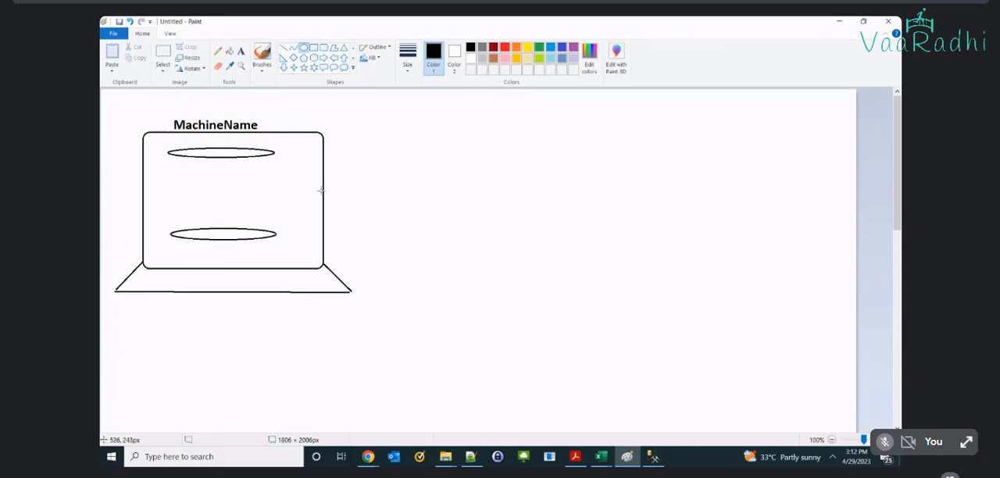
left_click(284, 48)
left_click_drag(166, 151, 170, 234)
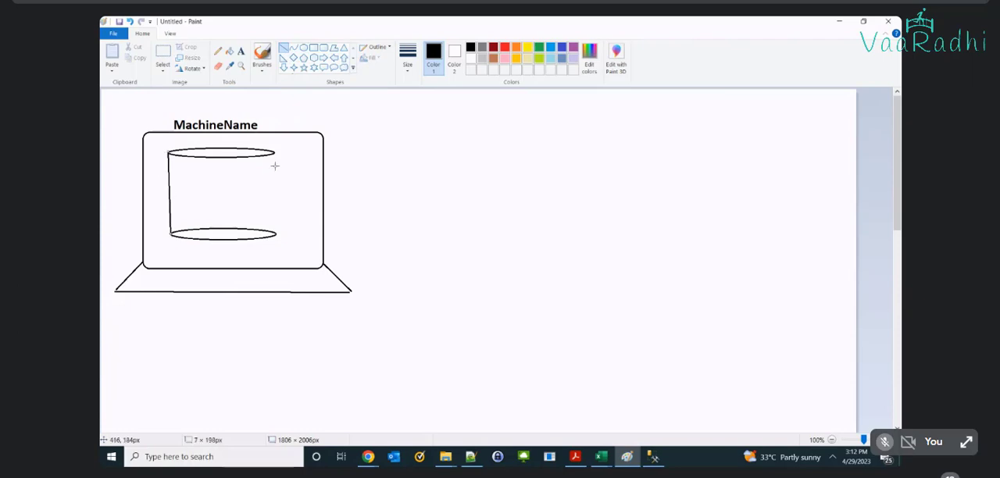
left_click_drag(272, 153, 276, 235)
Step: Add the text "MSSQLSERVER" inside the cylinder and set its font size to 16
left_click(242, 55)
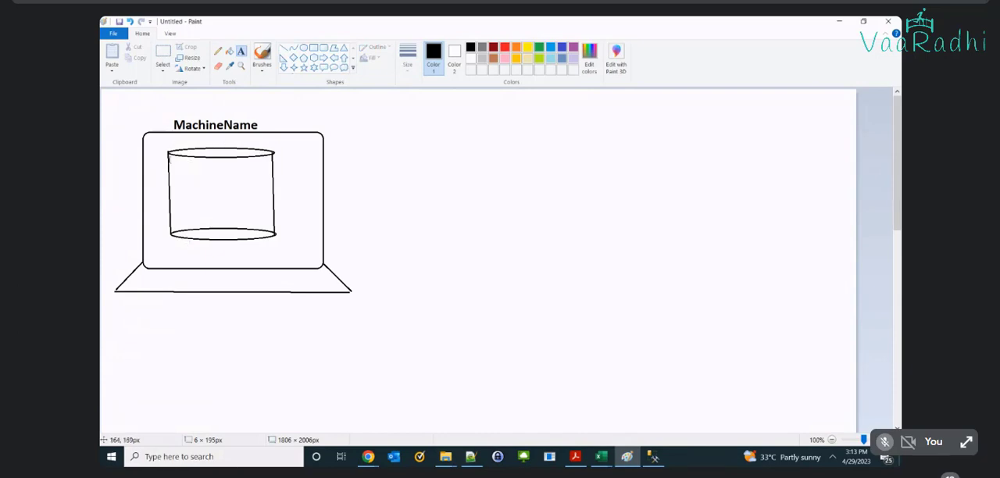
left_click(173, 156)
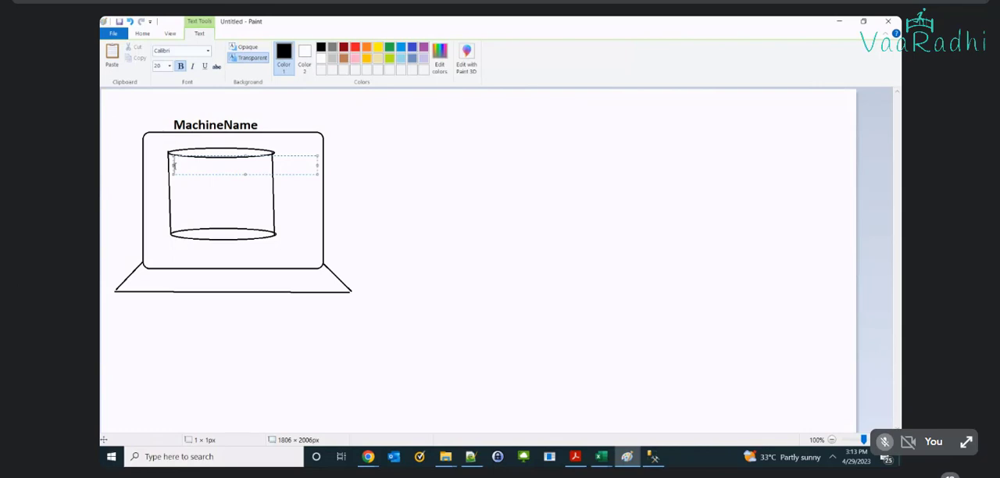
type("MSSQLSERVER")
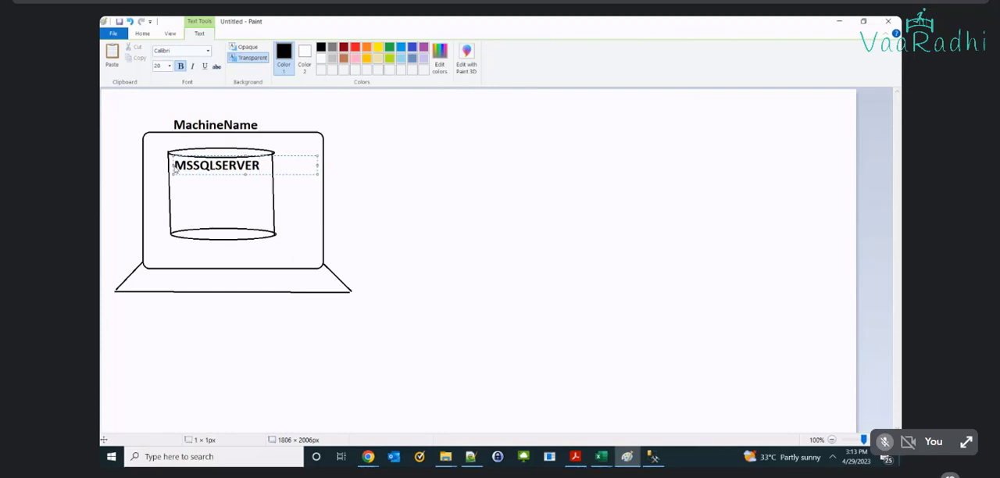
double_click(174, 166)
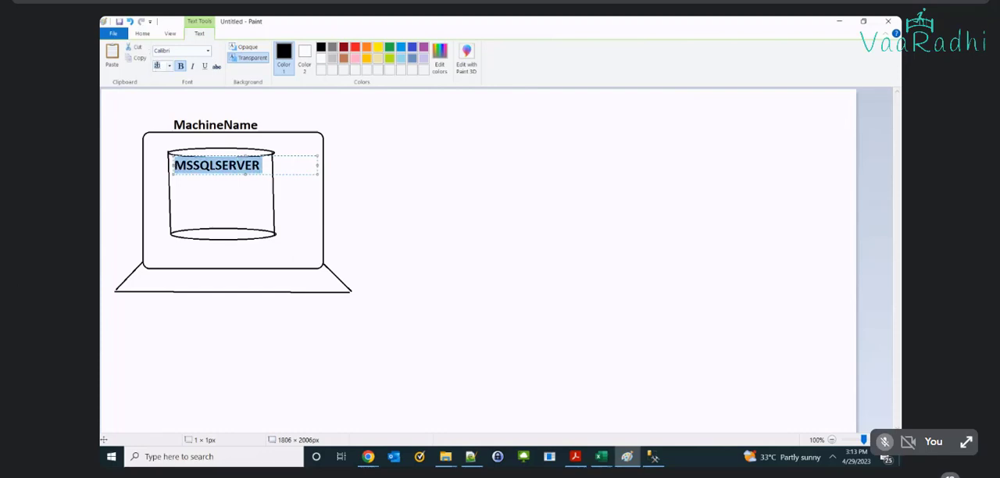
left_click(158, 67)
type("16")
key("Return")
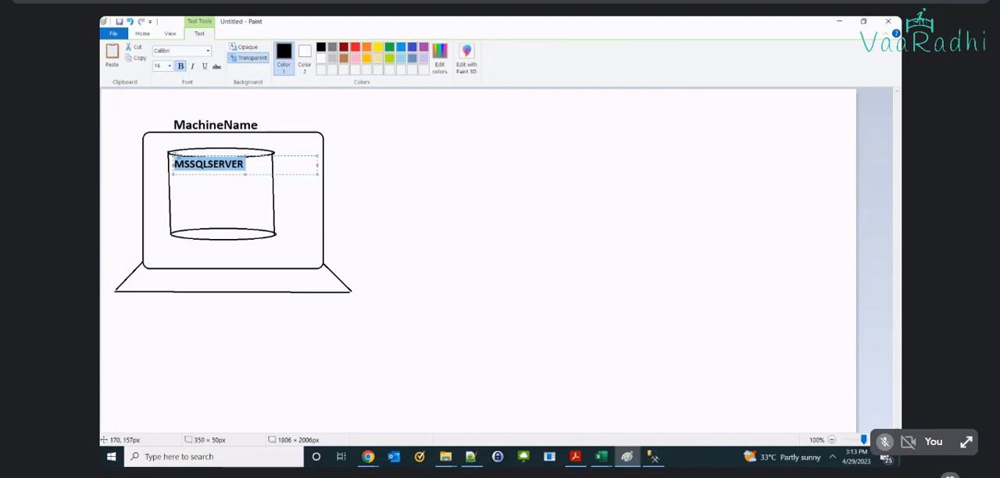
Step: Shift and enlarge the text box to about 342 × 93 px and insert the line "Instance Name:" above MSSQLSERVER
mouse_move(171, 155)
left_mouse_down()
mouse_move(195, 158)
mouse_move(174, 160)
left_mouse_up()
left_click_drag(251, 175, 245, 196)
left_click(205, 179)
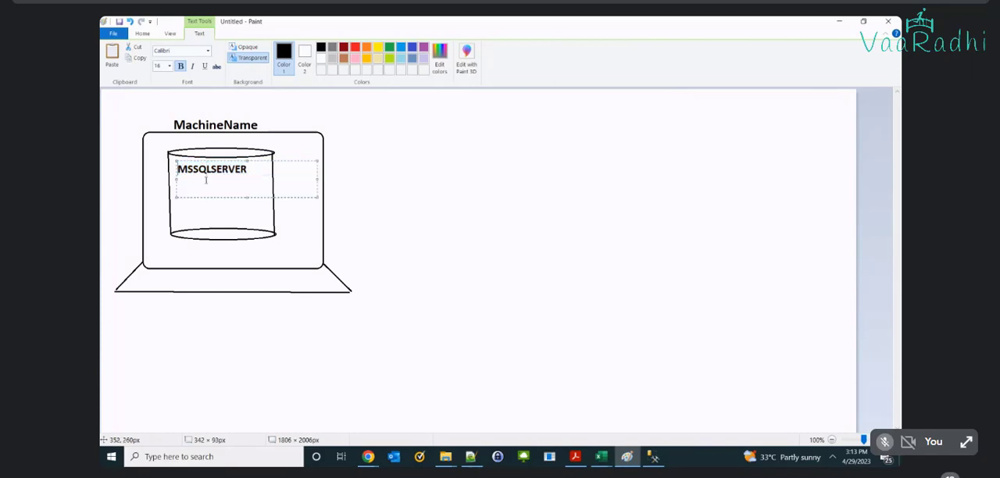
key("Return")
type("Ins")
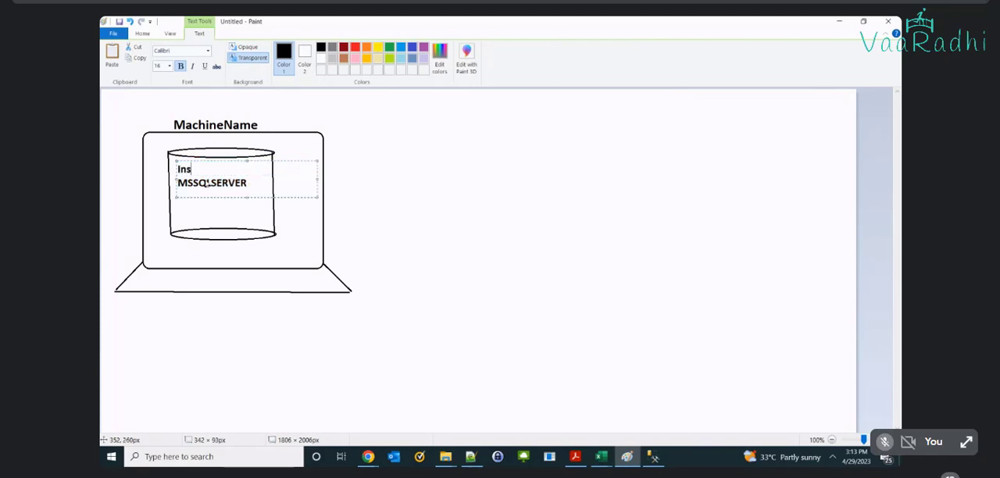
type("tance Name:")
Step: Make the MSSQLSERVER line regular weight and keep the "Instance Name:" heading bold
key("Down")
key("shift+Home")
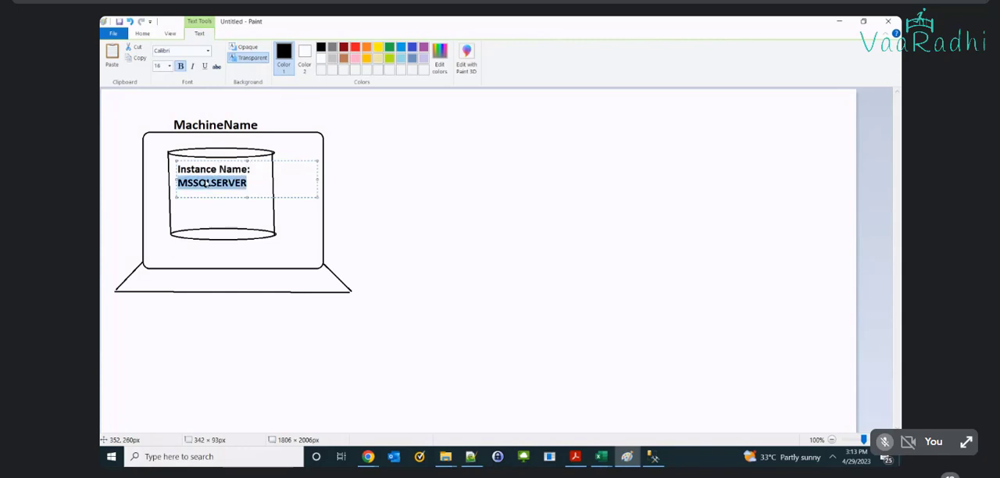
key("ctrl+b")
key("Up")
key("ctrl+a")
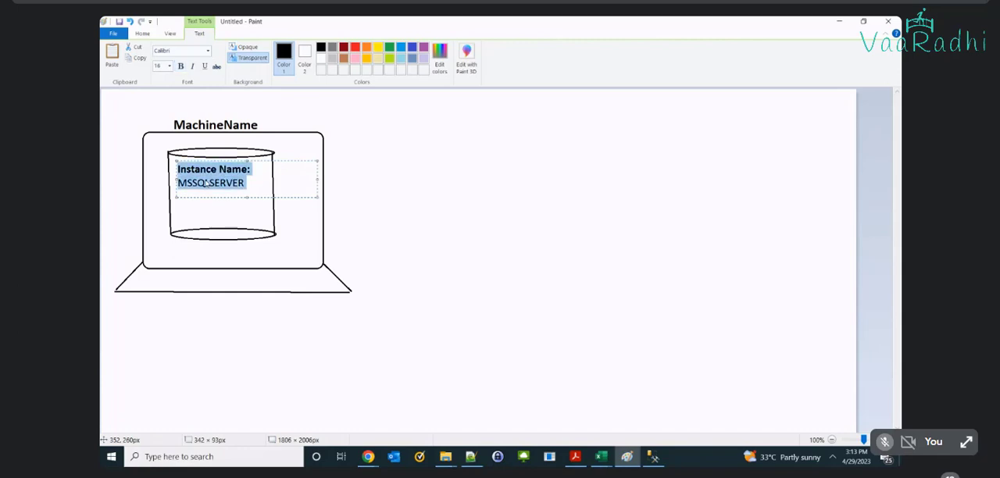
key("ctrl+b")
key("Down")
key("shift+Home")
key("ctrl+b")
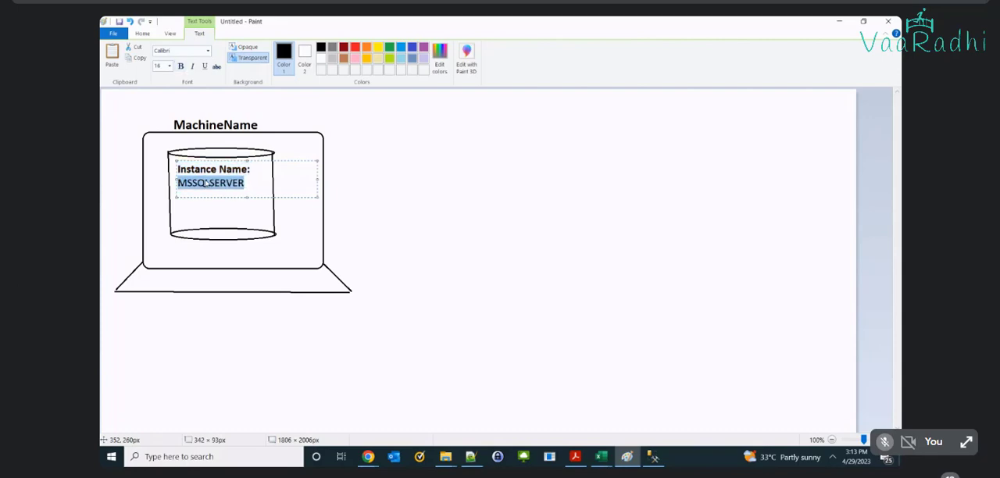
Step: Add a text box below MSSQLSERVER inside the cylinder with the line "Database" and an indented line "-> Training"
key("End")
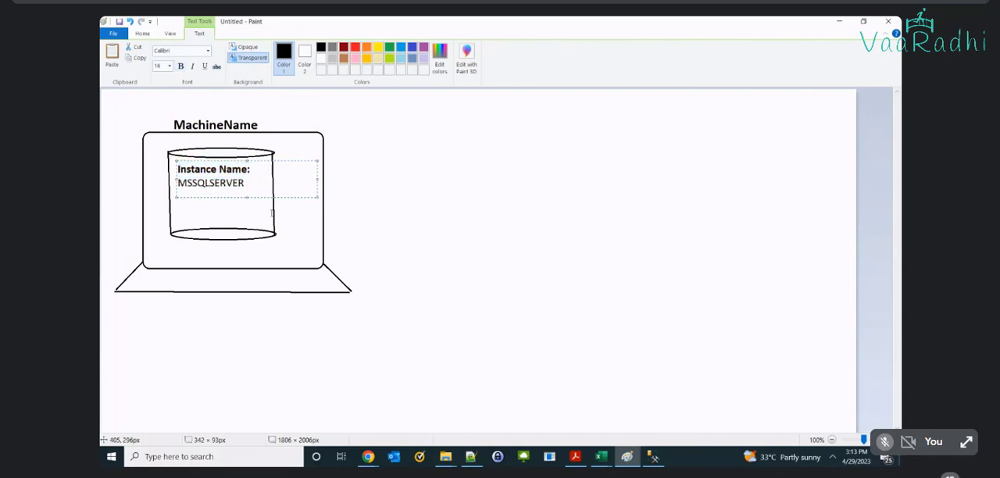
left_click(288, 219)
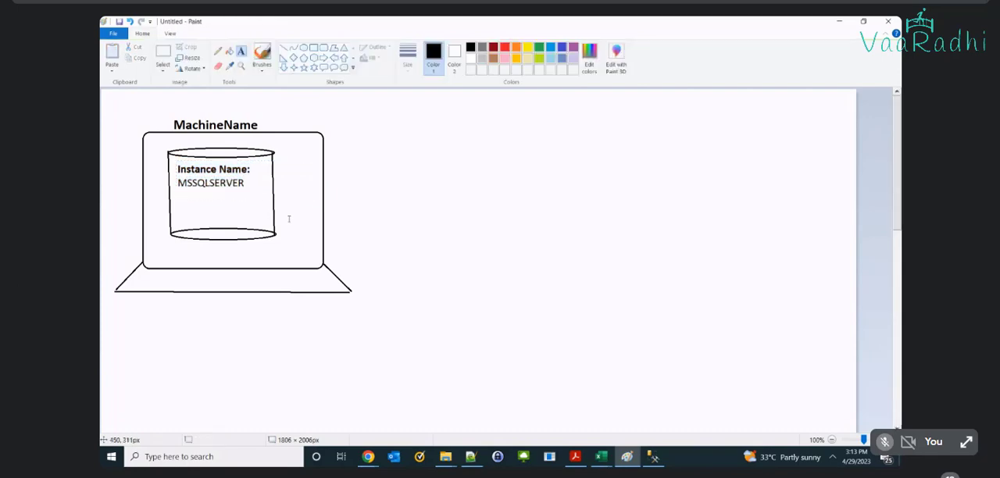
left_click(188, 194)
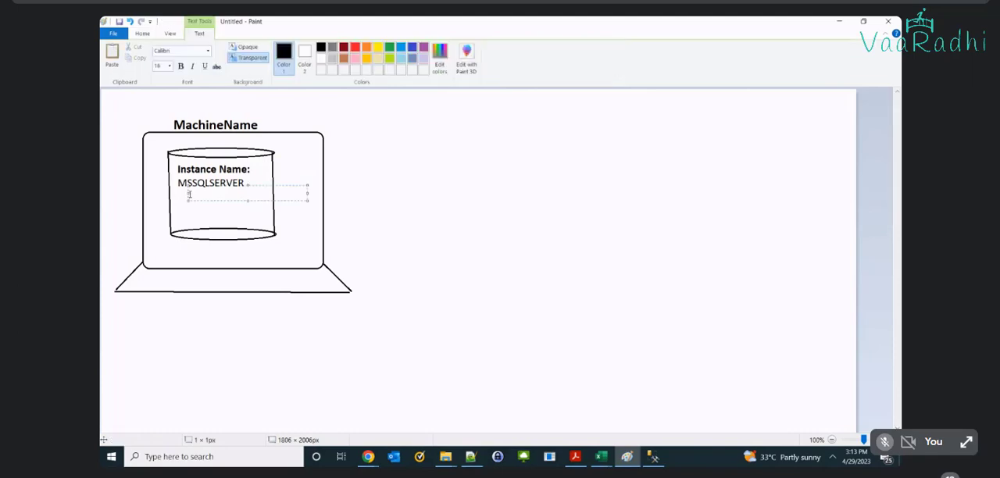
type("Database")
key("Return")
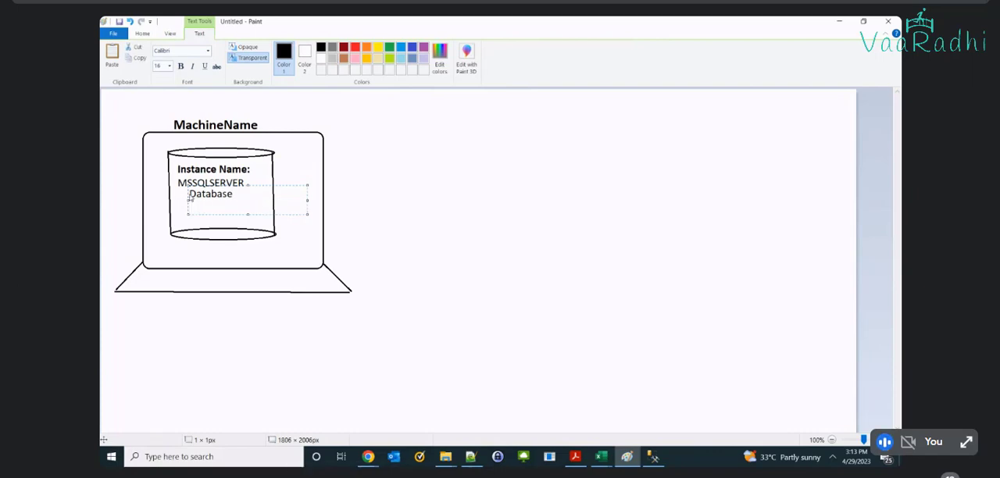
type("-> Training")
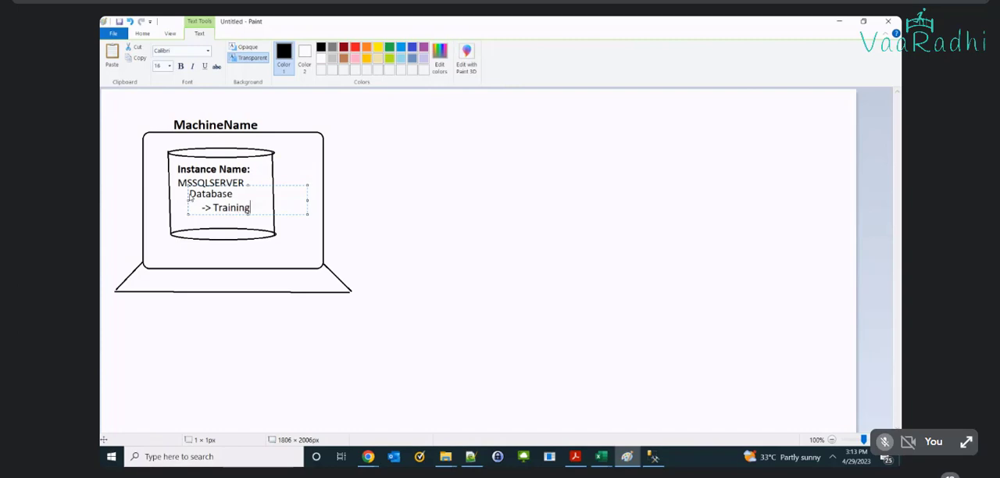
Step: Add a further indented line "->InterResult2023" below the Training line
key("Return")
type("->Intr")
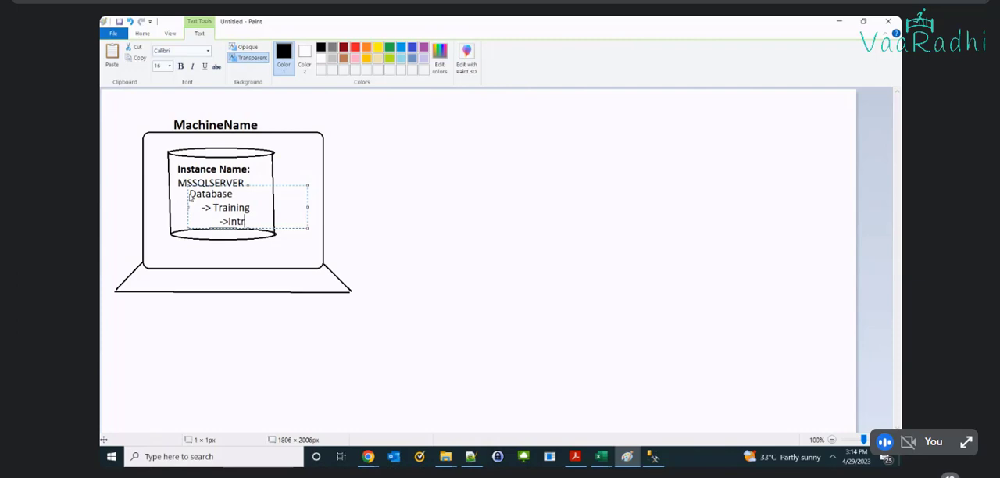
key("BackSpace")
type("eR")
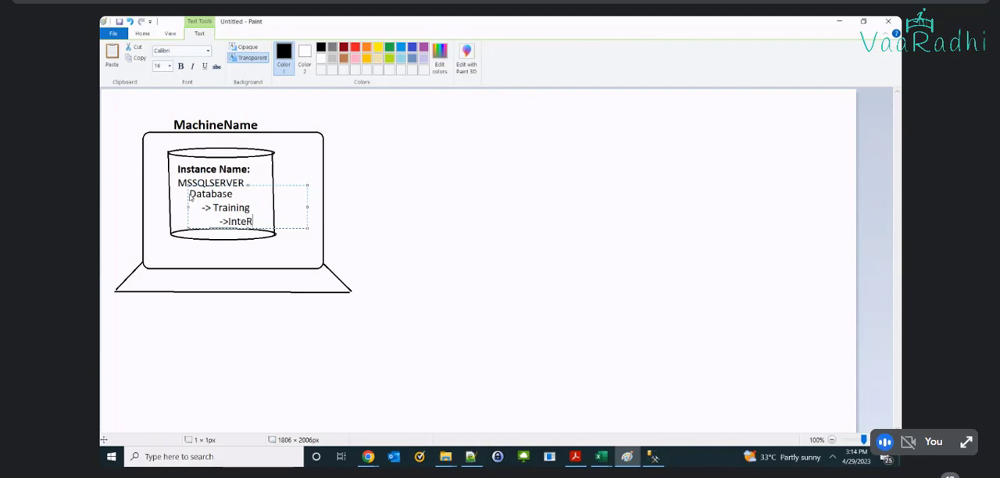
key("BackSpace")
type("rRs")
key("BackSpace")
type("esult2023")
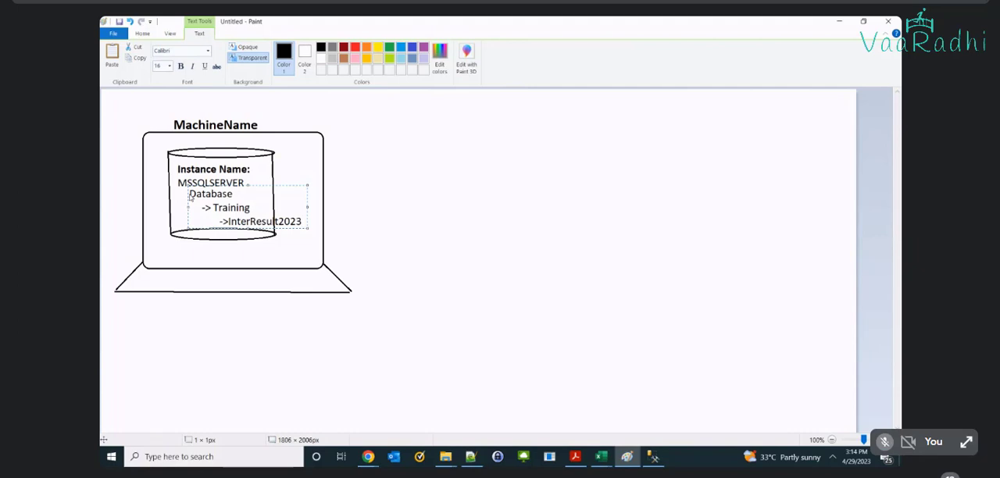
Step: Set the three database lines to font size 12 and shift them slightly left and down to fit inside the cylinder
left_click_drag(190, 197, 302, 222)
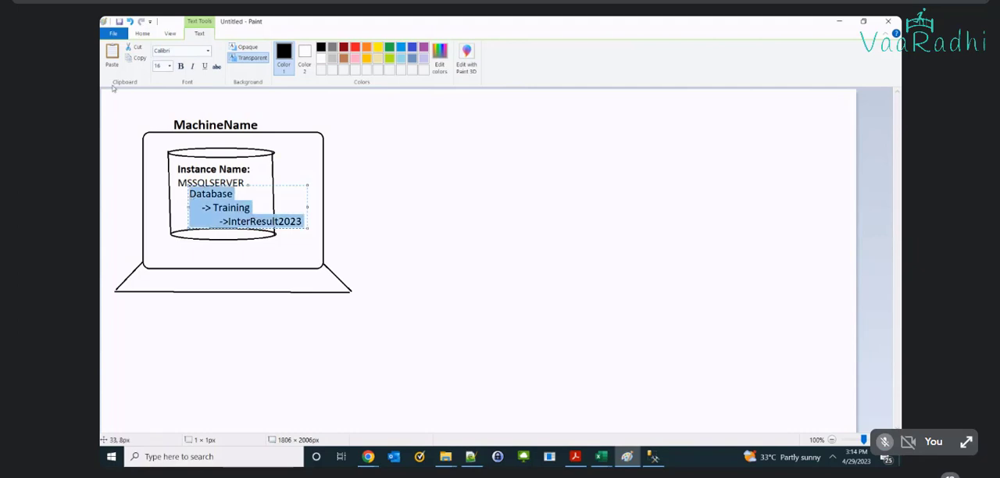
left_click(159, 67)
type("12")
key("Return")
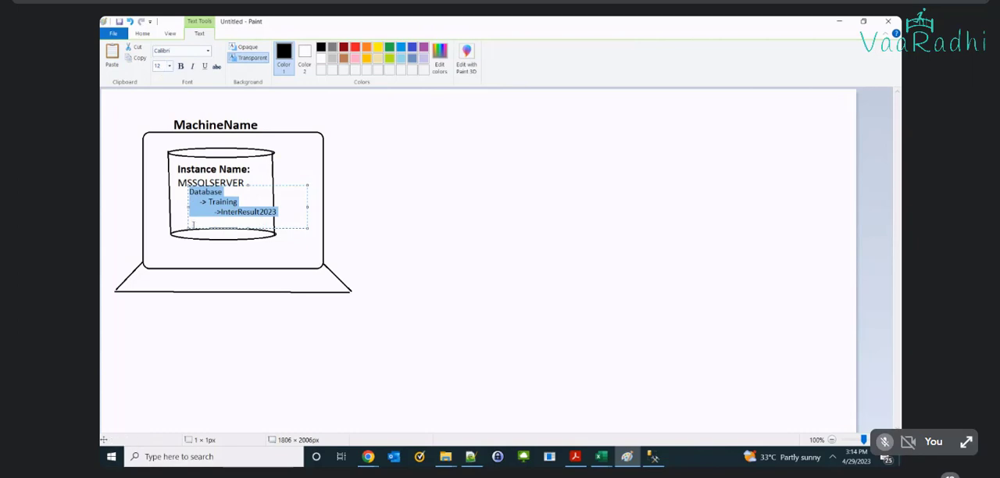
left_click_drag(188, 206, 177, 205)
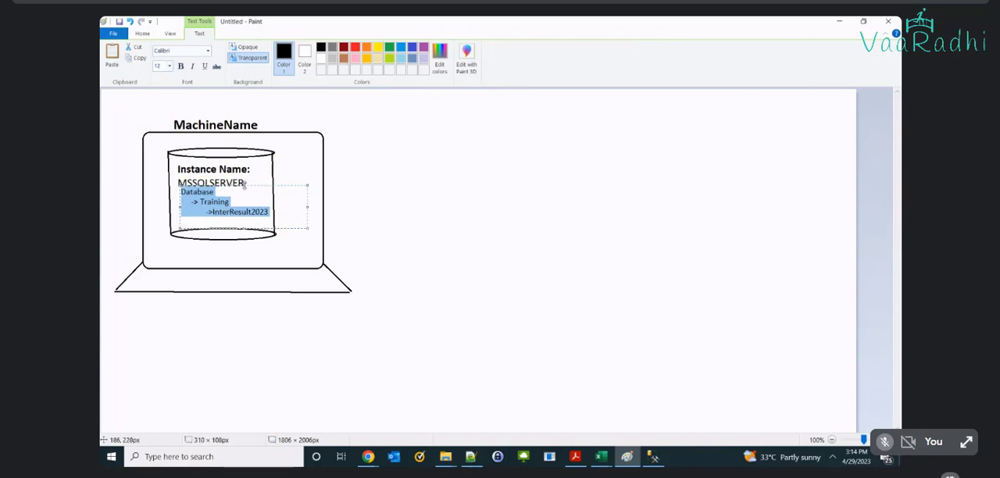
left_click_drag(245, 185, 245, 192)
left_click(417, 229)
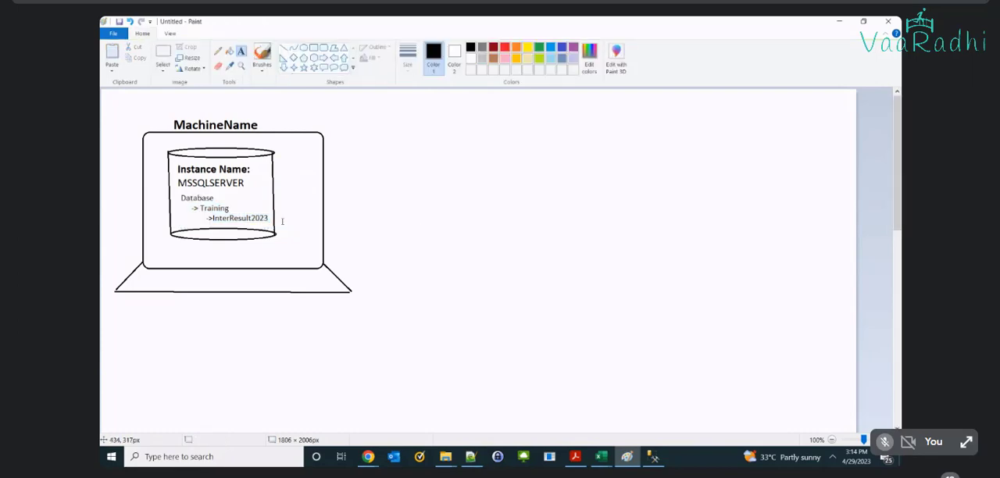
Step: Select the cylinder with its text as an area of about 276 × 233 px and move it toward the laptop screen's lower left
left_click(162, 51)
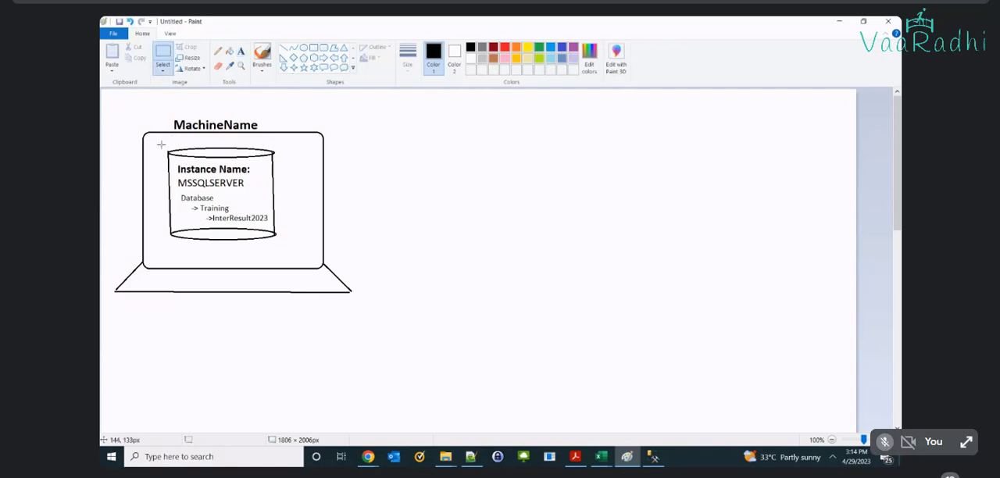
left_click_drag(161, 144, 283, 244)
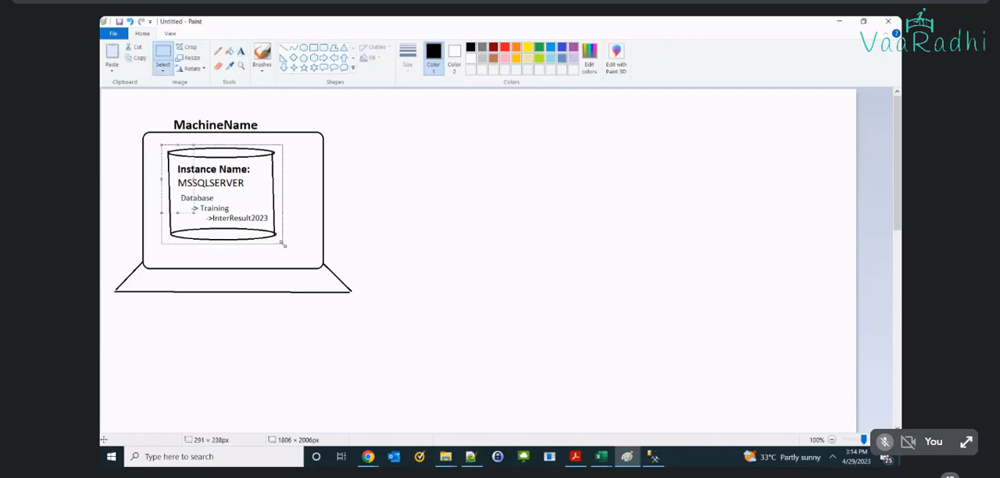
key("ctrl+z")
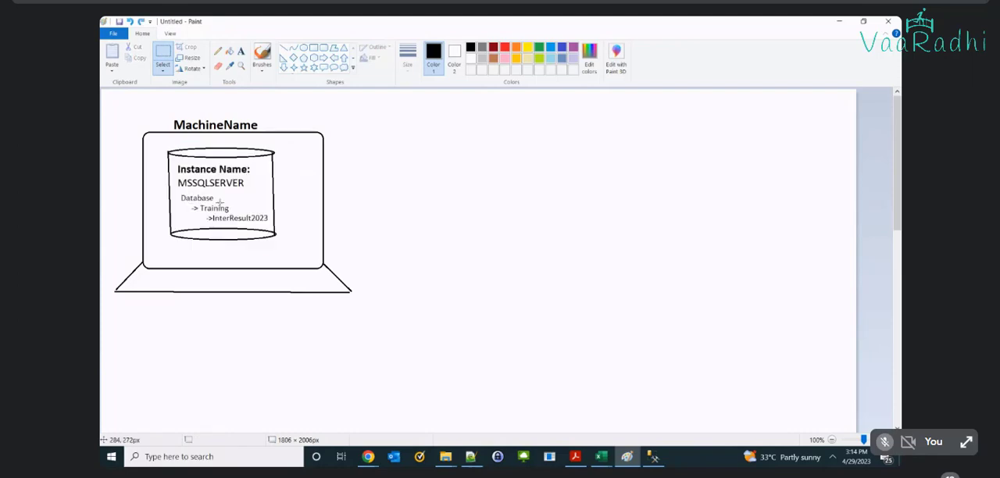
mouse_move(164, 145)
left_mouse_down()
mouse_move(191, 210)
mouse_move(279, 243)
mouse_move(254, 238)
left_mouse_up()
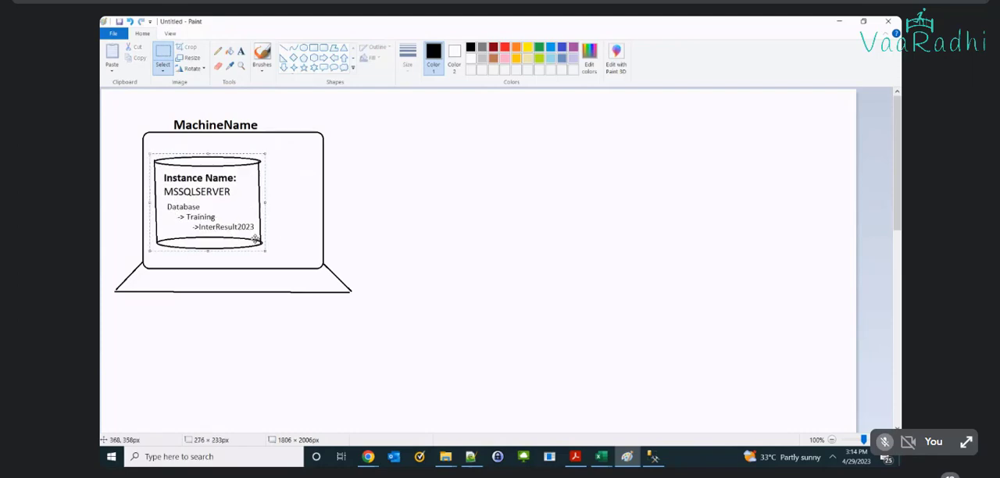
left_click(453, 216)
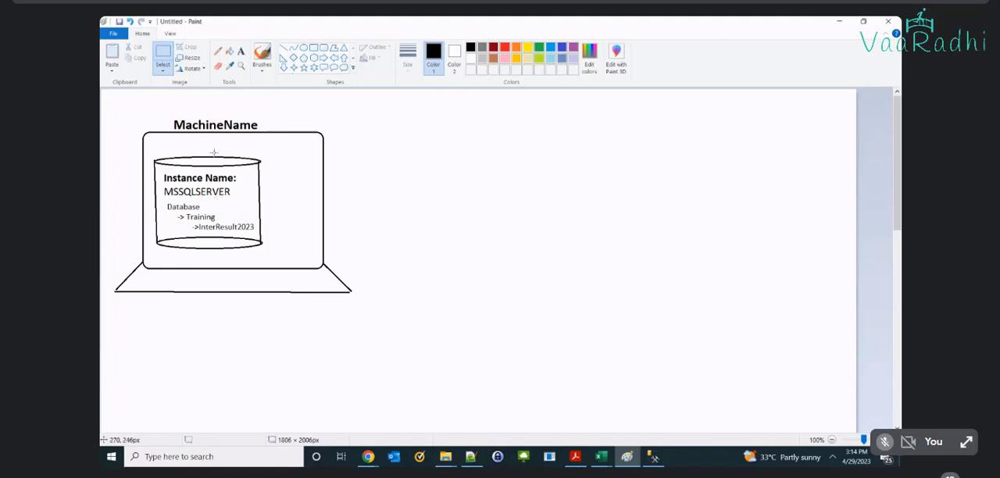
Step: Draw a rectangle about 109 × 95 px beside the cylinder and place an empty text box about 210 × 69 px over it
left_click(313, 48)
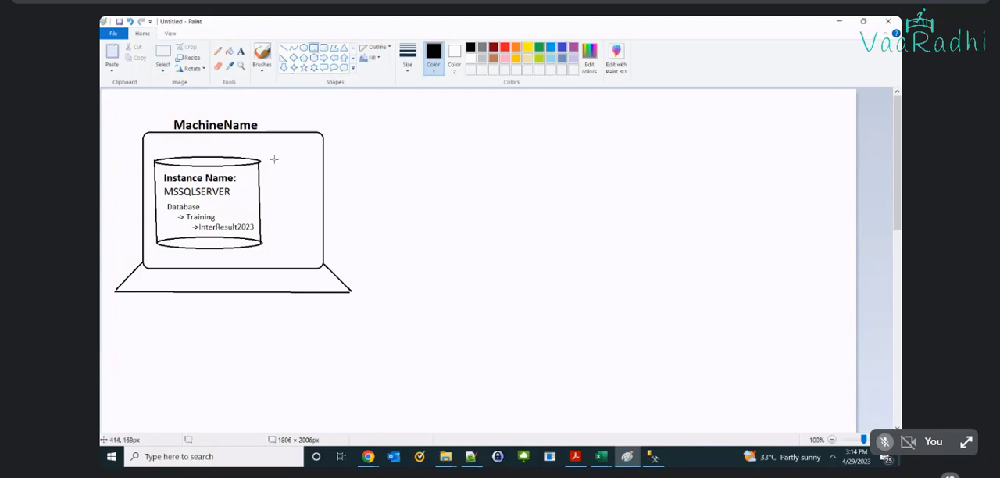
mouse_move(273, 159)
left_mouse_down()
mouse_move(307, 200)
mouse_move(319, 199)
left_mouse_up()
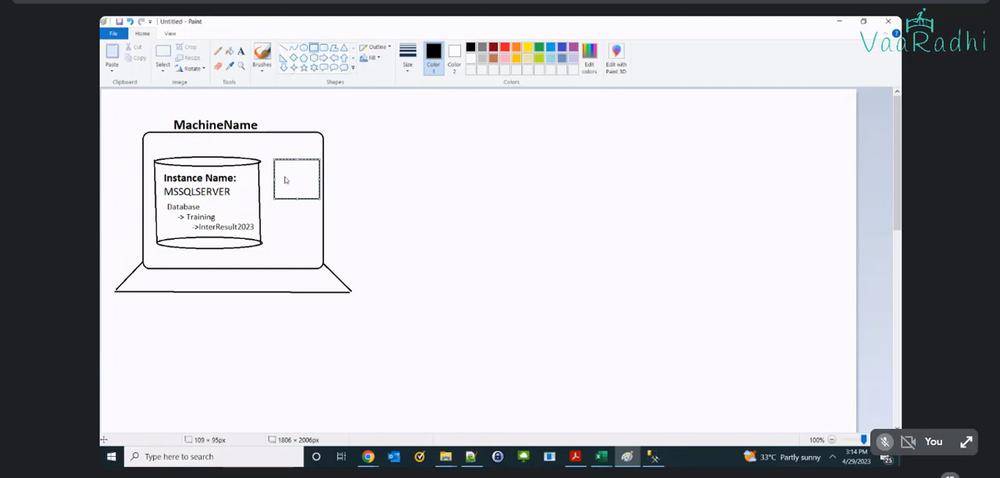
left_click(240, 50)
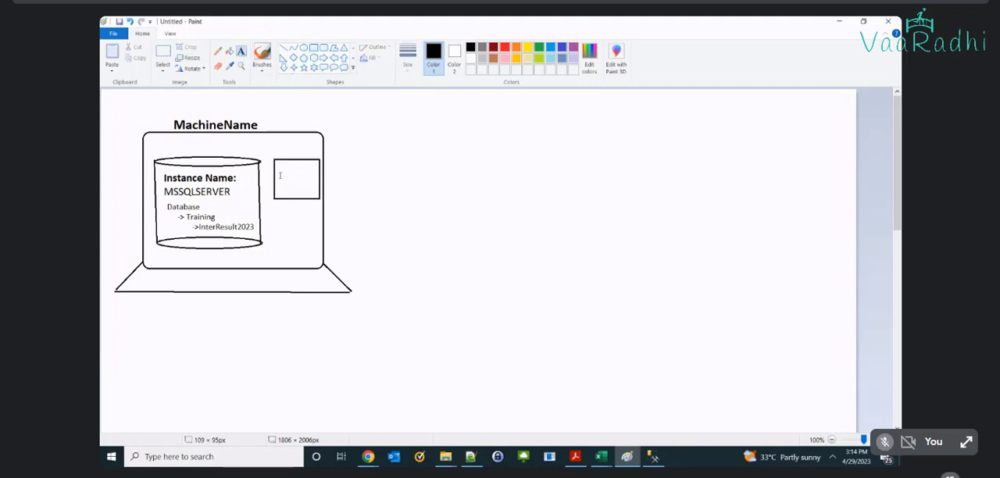
left_click(280, 175)
type("SSMS")
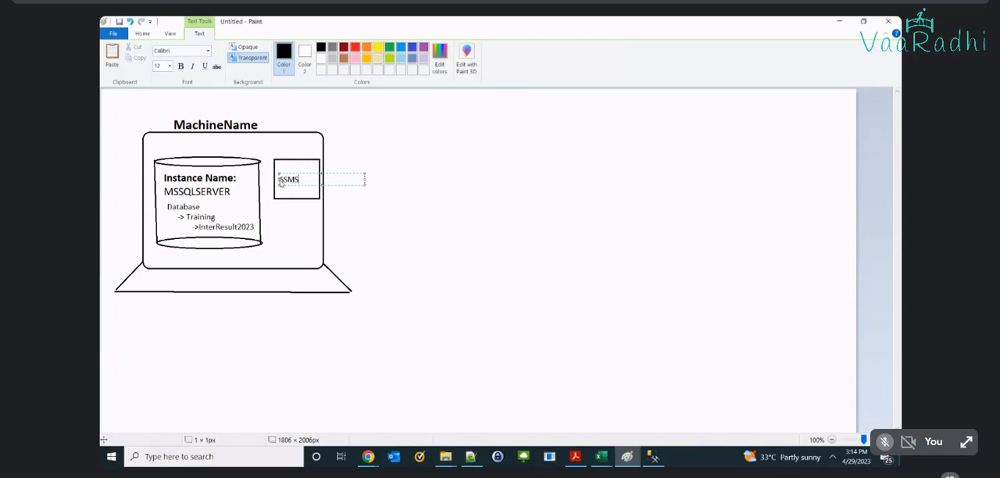
key("BackSpace")
key("BackSpace")
key("BackSpace")
key("BackSpace")
left_click_drag(320, 173, 321, 159)
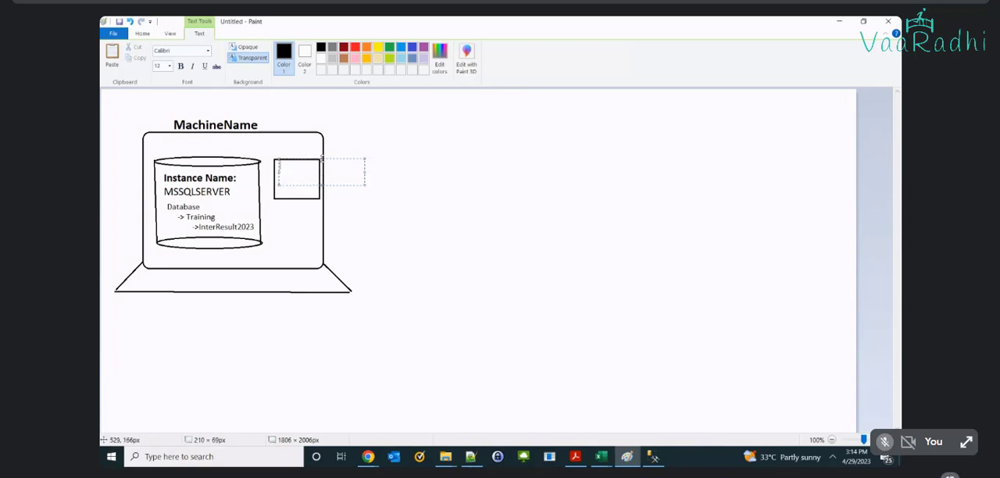
Step: Enter "SQL SERVER", "Managment", "Studio" and "SSMS" on four lines in the small rectangle
type("SQL SERVER")
key("Return")
type("Mana")
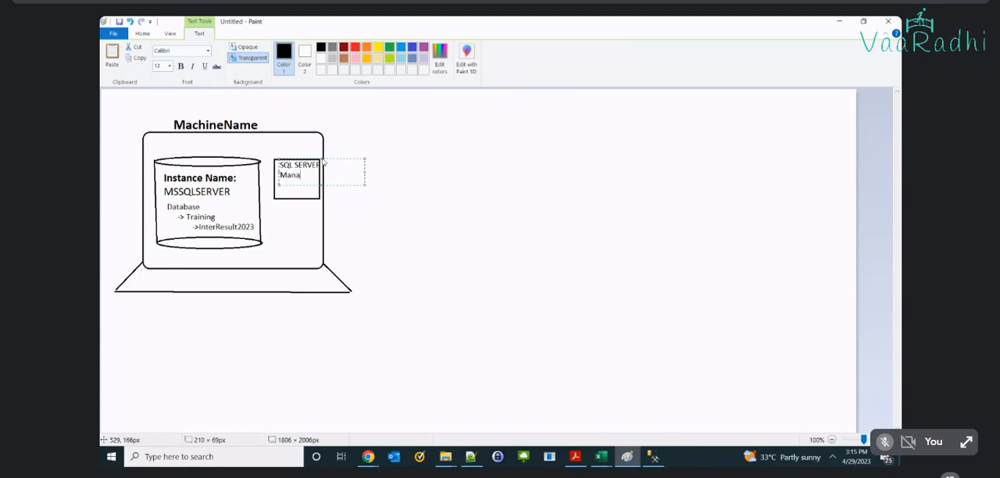
type("gment")
key("Return")
type("Studio")
key("Return")
type("SSMS")
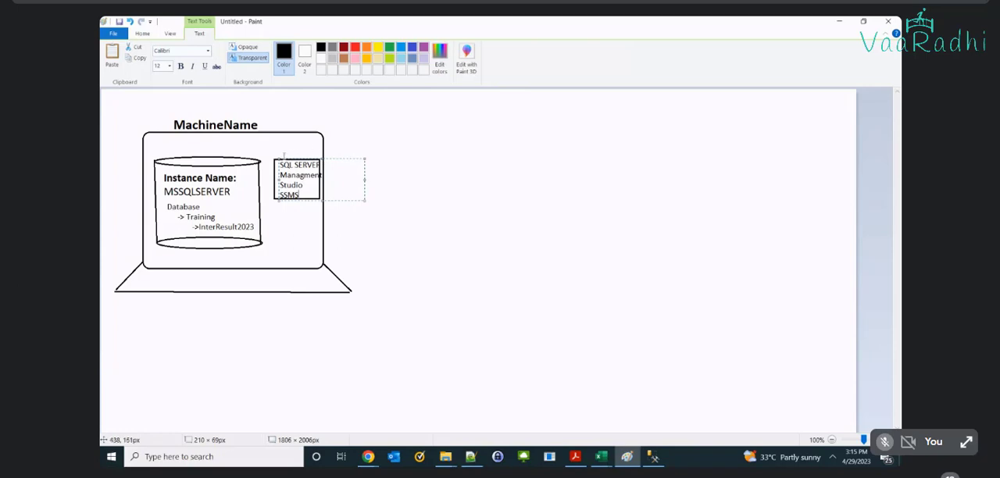
Step: Fit the text into the rectangle by adjusting its box to about 216 × 102 px and setting font size 10, and make SSMS bold
left_click_drag(278, 159, 277, 160)
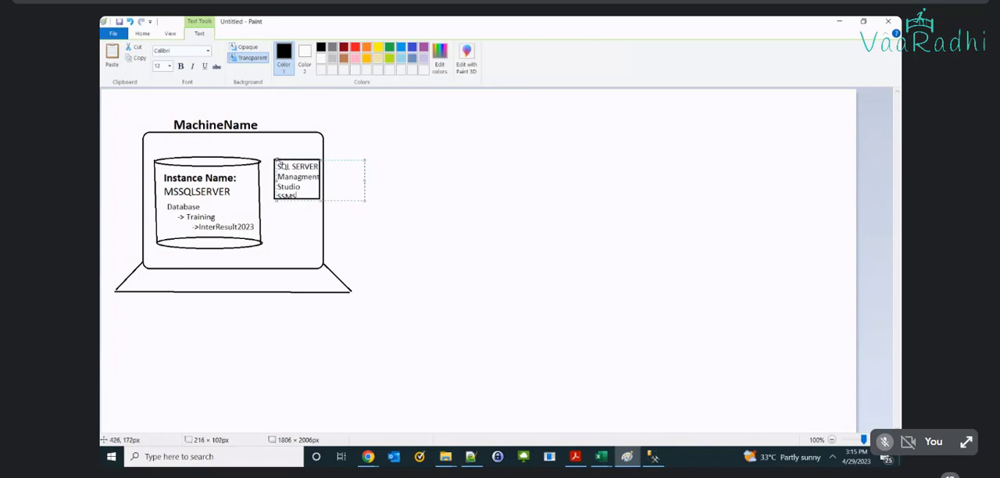
key("ctrl+a")
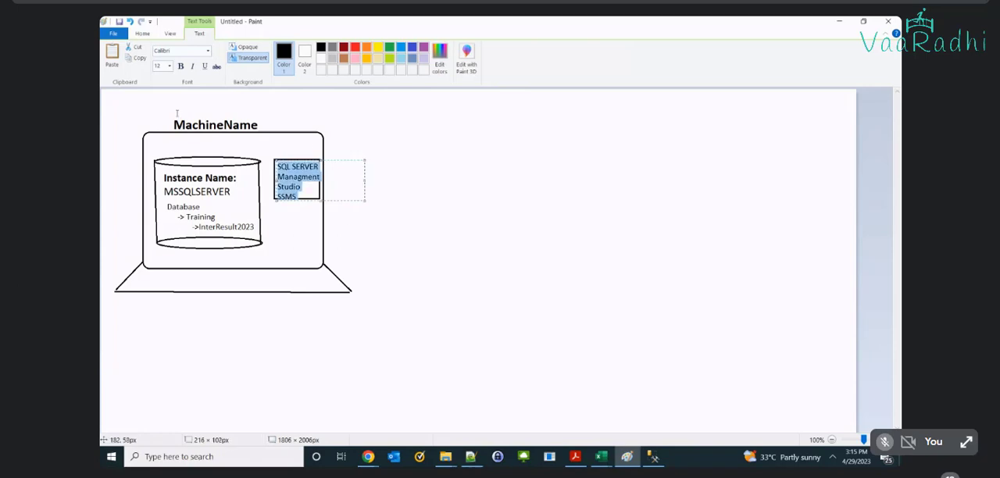
type("10")
key("Return")
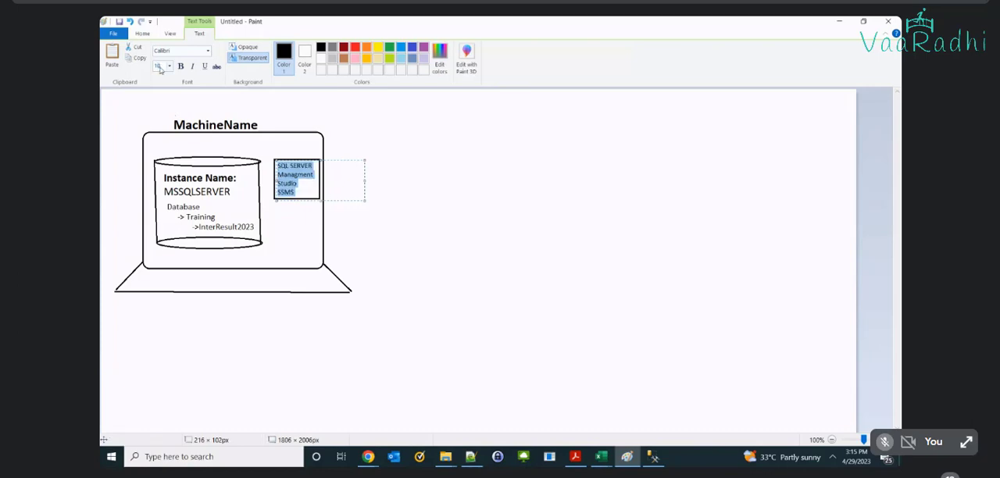
double_click(289, 199)
key("ctrl+b")
left_click(291, 205)
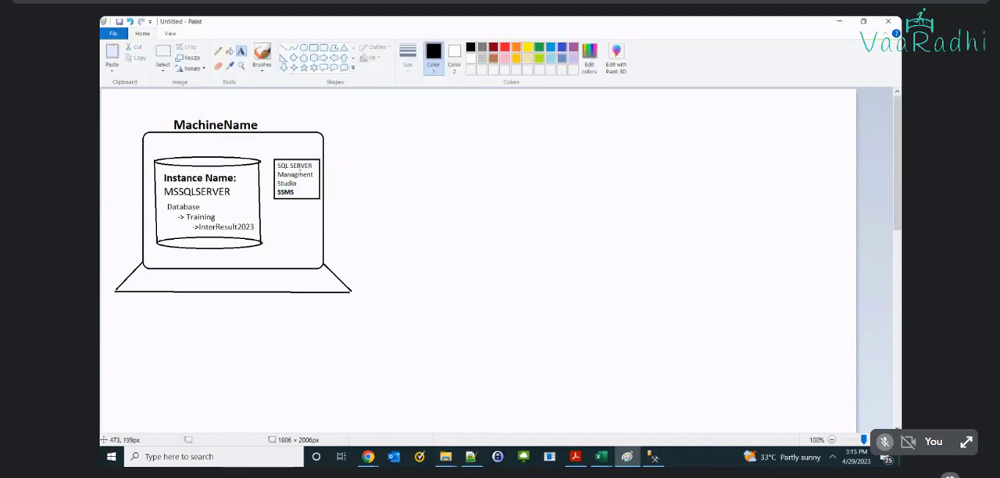
Step: Add the bold label "Client" just above the SSMS rectangle
left_click(287, 154)
type("Clien")
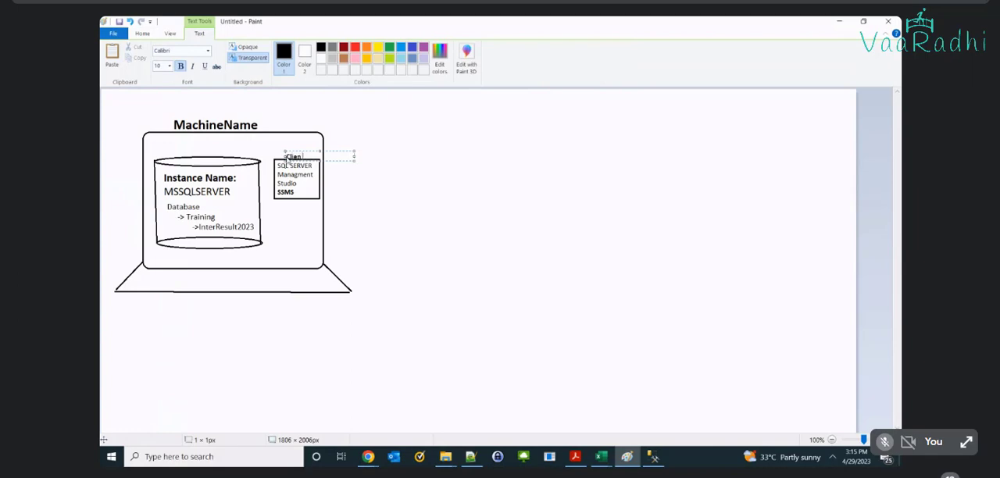
type("t")
left_click(424, 195)
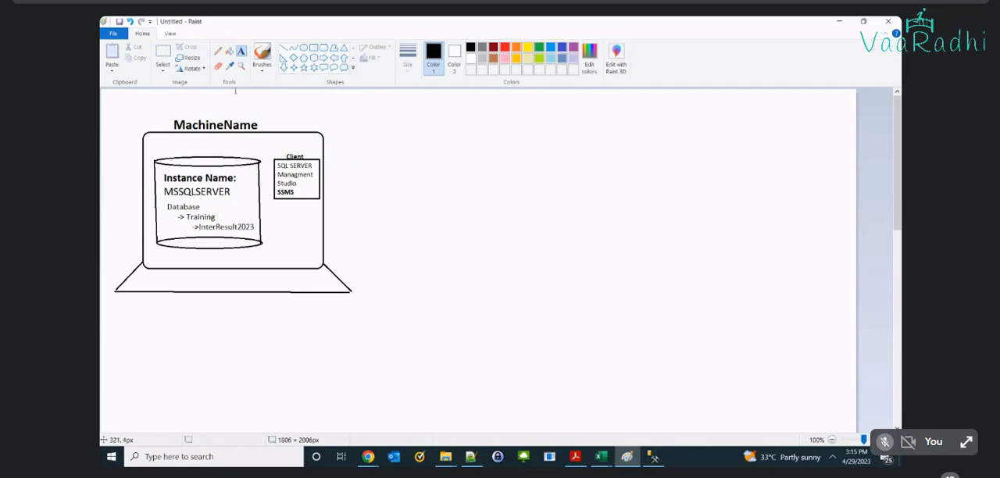
Step: Draw a left-pointing block arrow about 42 × 17 px from the SSMS rectangle to the cylinder
left_click(333, 58)
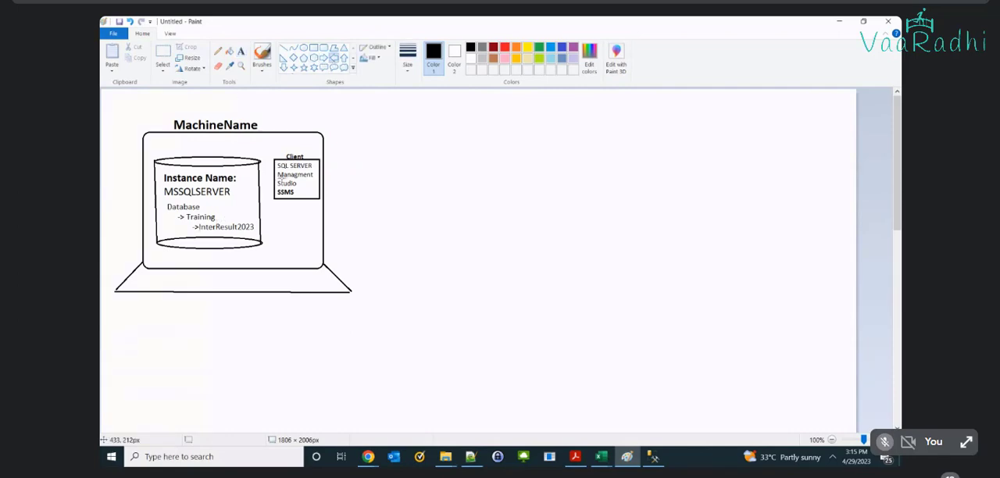
left_click_drag(274, 177, 257, 172)
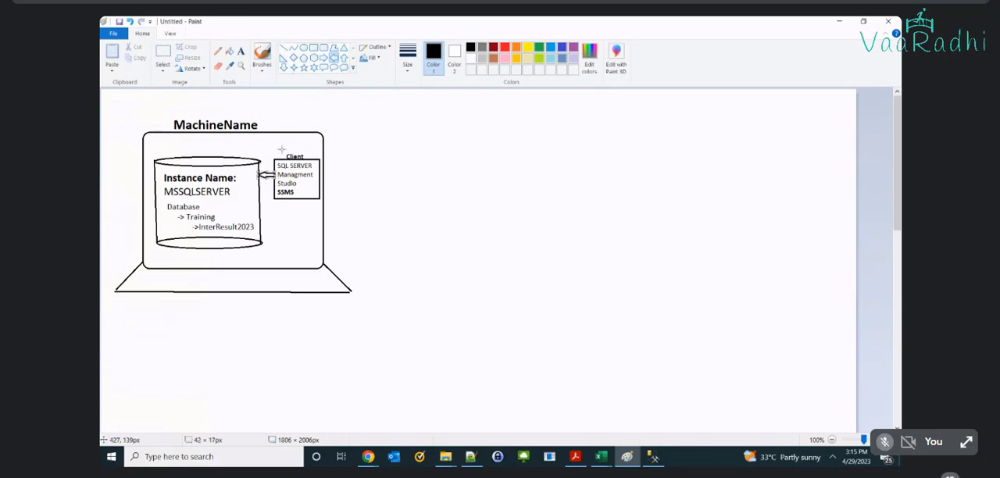
left_click(431, 259)
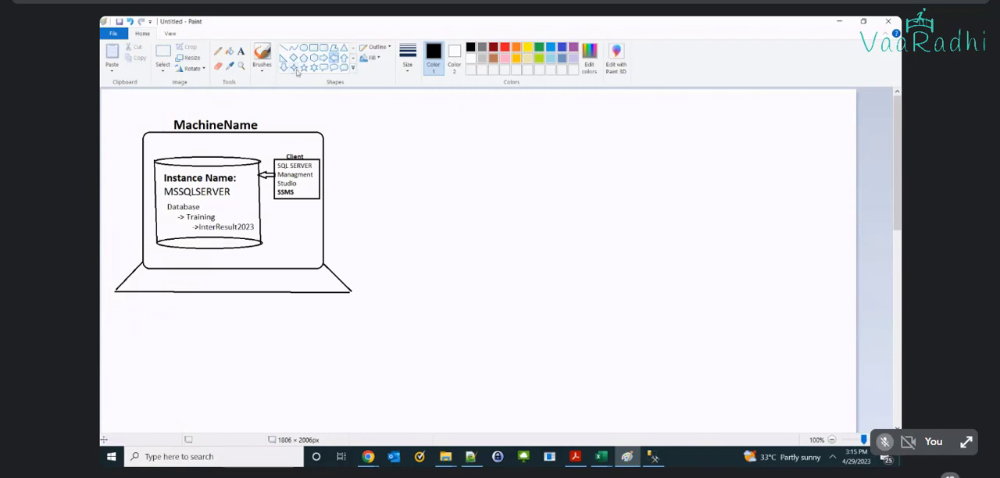
Step: Draw three stacked rounded rectangles, each about 230 × 190 px, in the empty area to the right of the laptop drawing
left_click(323, 48)
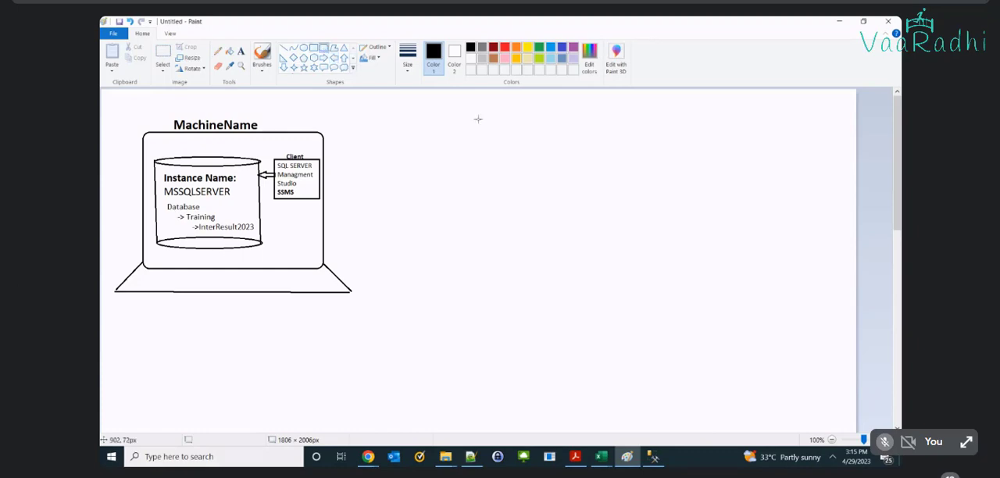
left_click_drag(478, 119, 576, 201)
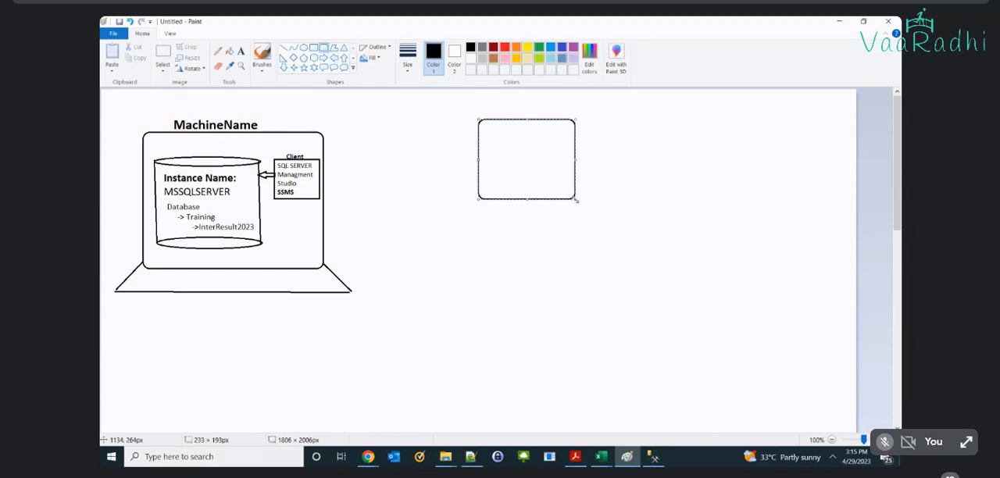
left_click_drag(480, 227, 577, 306)
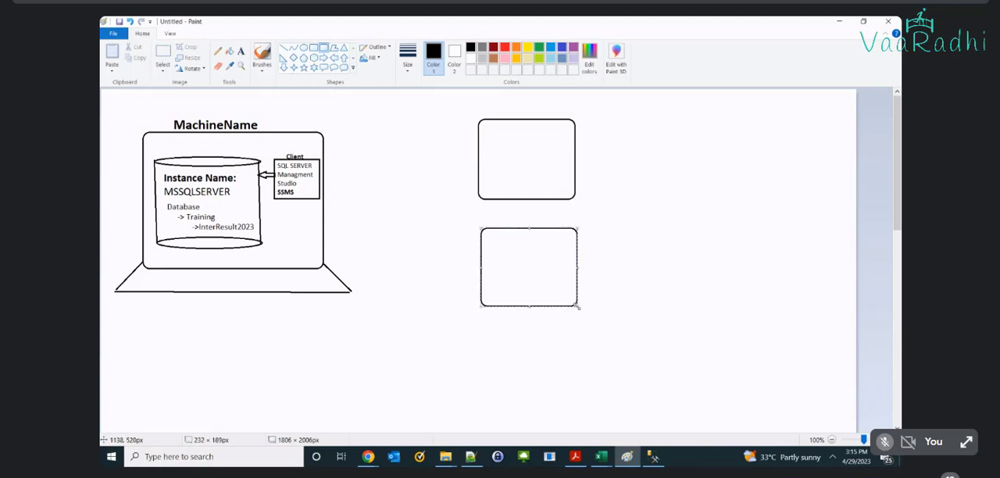
left_click(482, 328)
left_click_drag(482, 328, 578, 409)
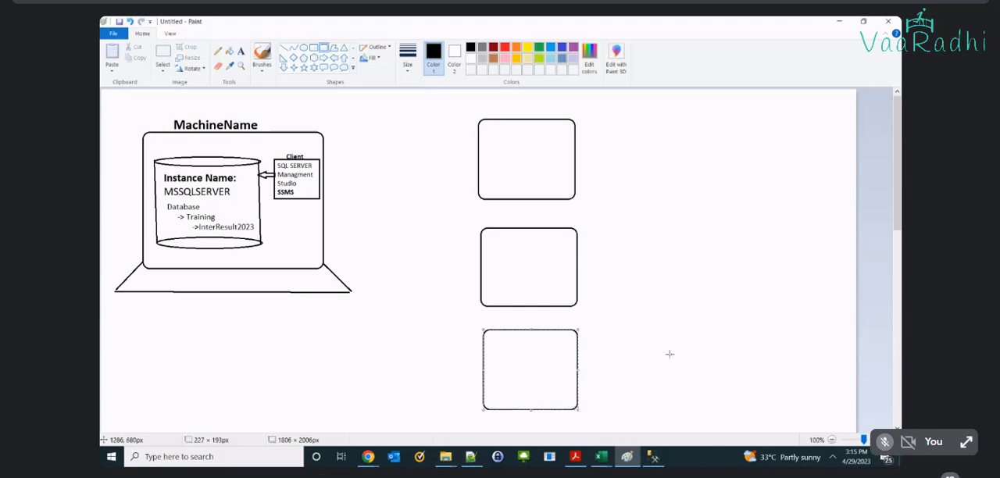
left_click(690, 342)
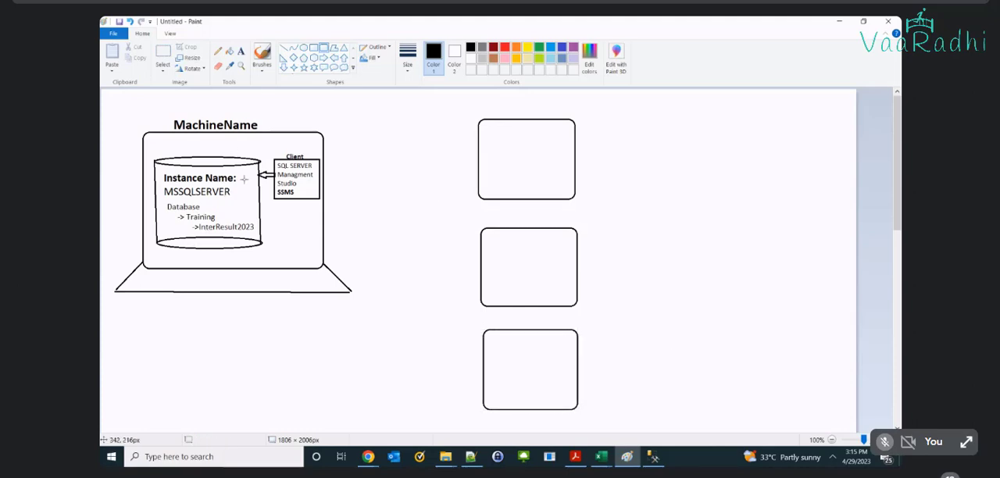
Step: Draw a rectangle about 154 × 111 px inside the topmost rounded rectangle and enter "SQL SERVER", "Management Studio" and "SSMS" on three lines in it
left_click(313, 47)
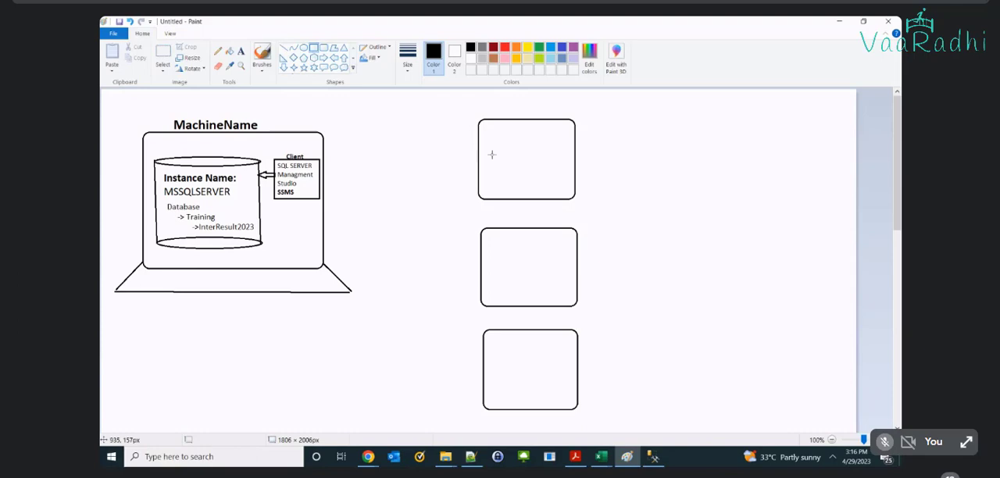
left_click_drag(491, 139, 556, 186)
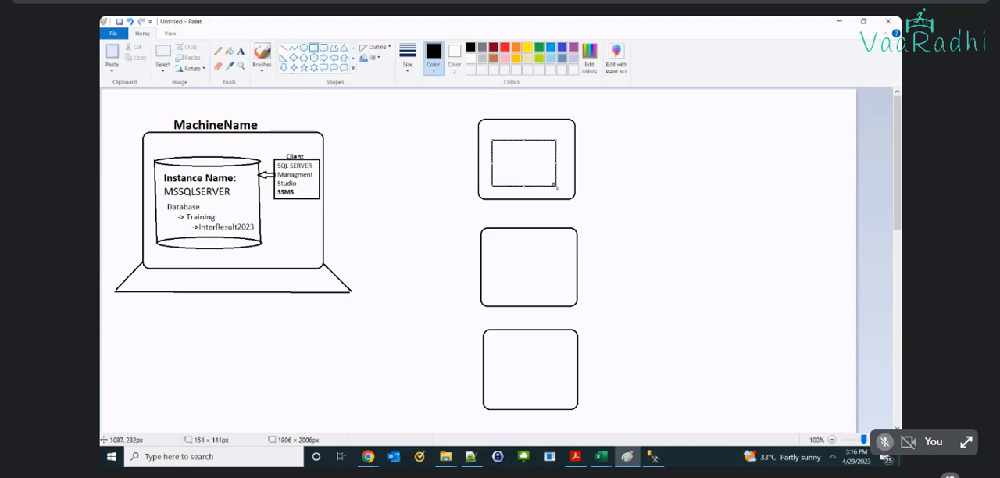
left_click(242, 52)
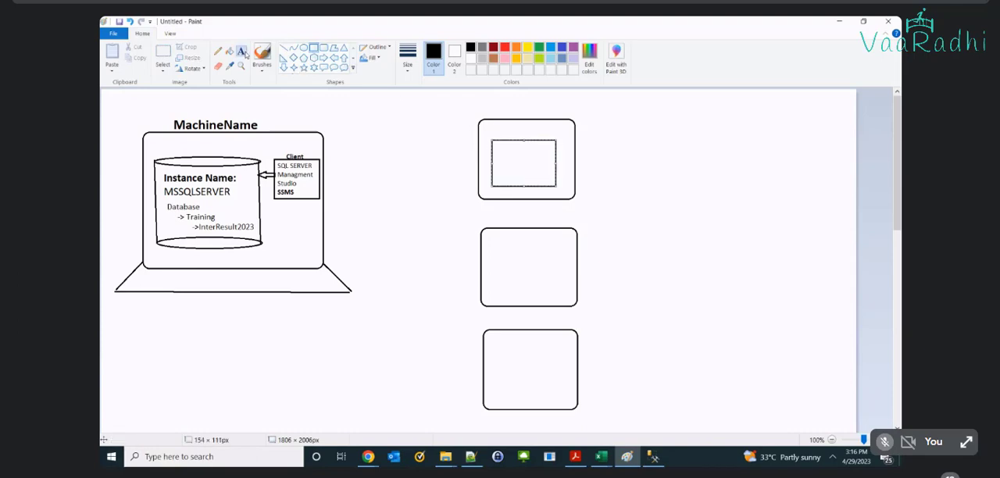
left_click(496, 148)
type("SQL")
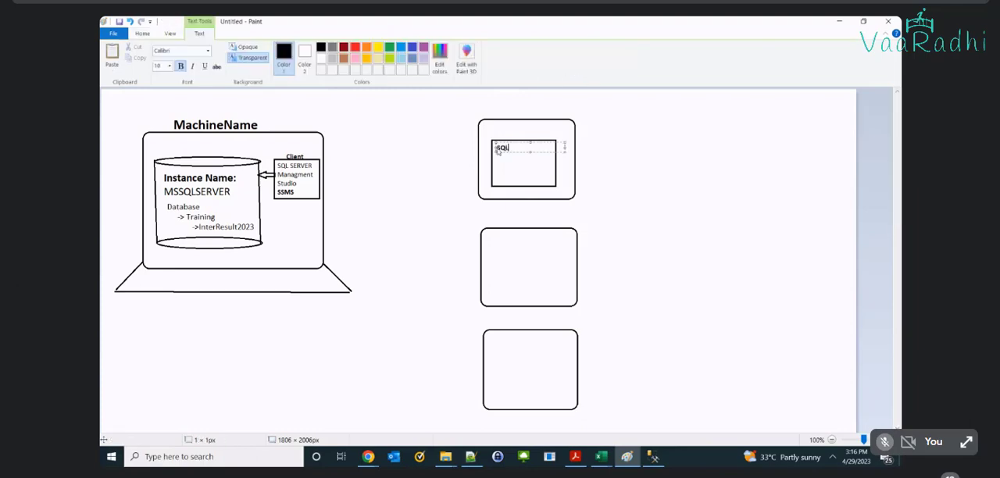
type(" SERVER Management")
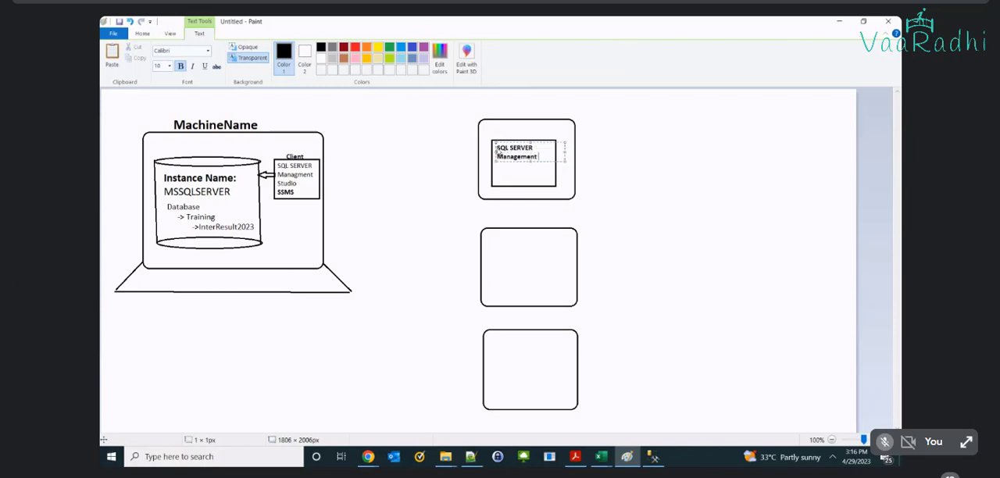
type(" Studio")
key("Return")
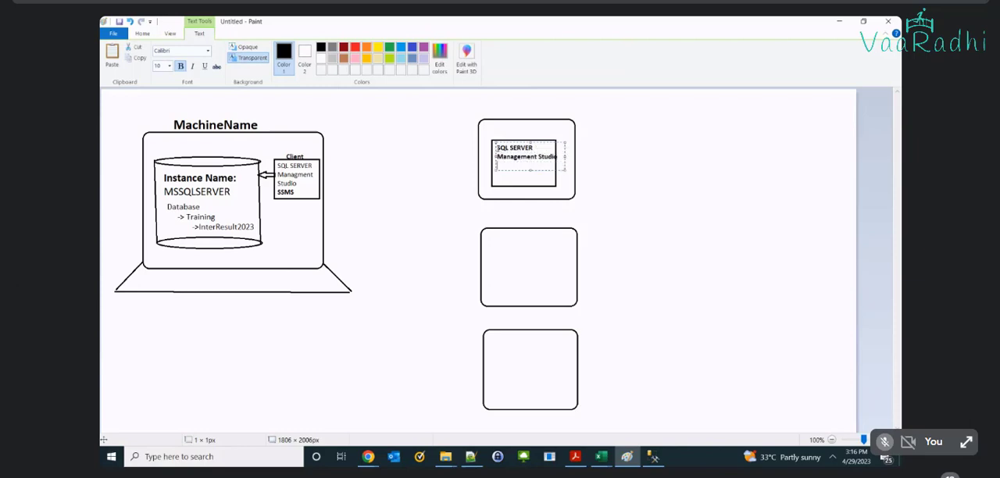
type("SSMS")
Step: Remove bold from the new text except for the SSMS line and adjust its text box to about 175 × 80 px
key("ctrl+a")
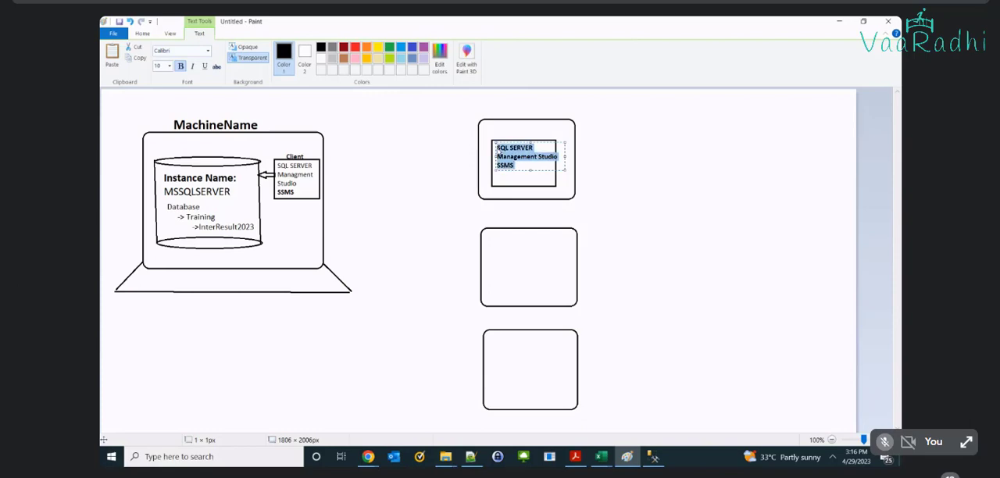
key("ctrl+b")
key("End")
key("shift+Home")
key("ctrl+b")
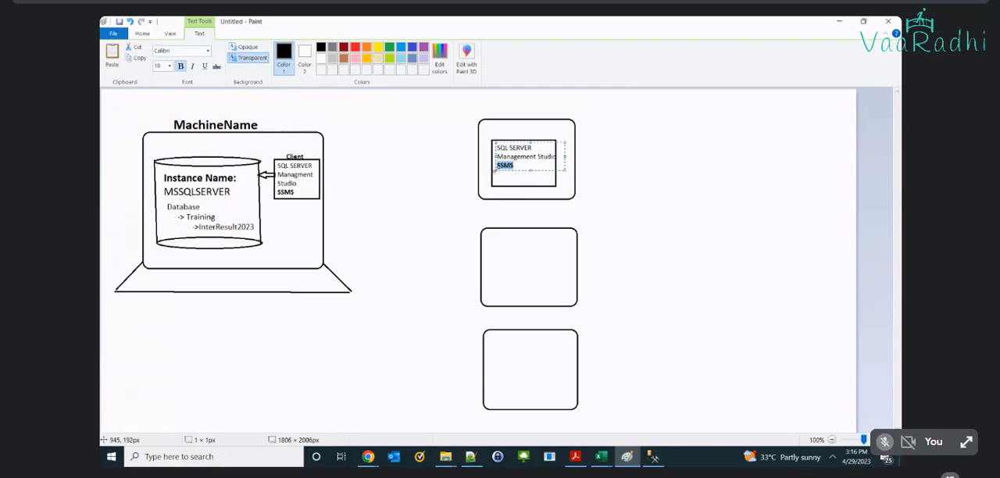
left_click_drag(495, 171, 493, 178)
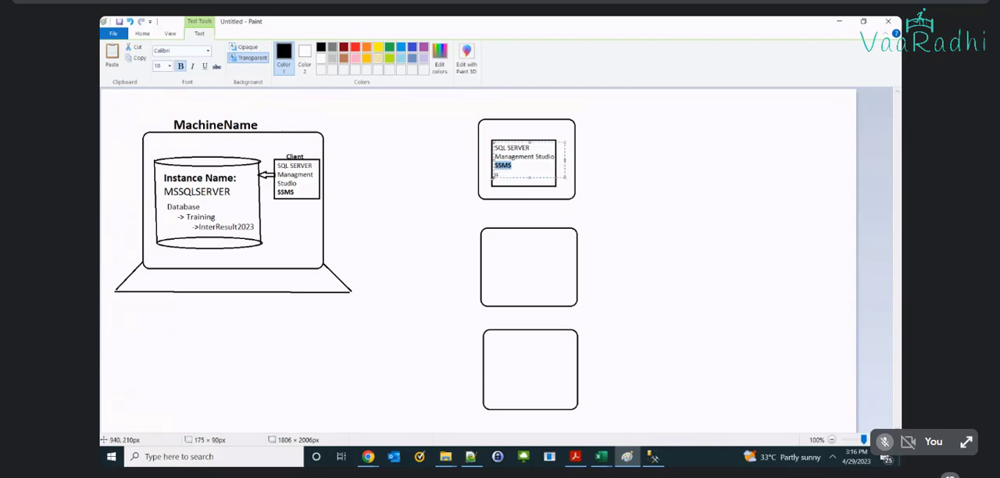
left_click(614, 179)
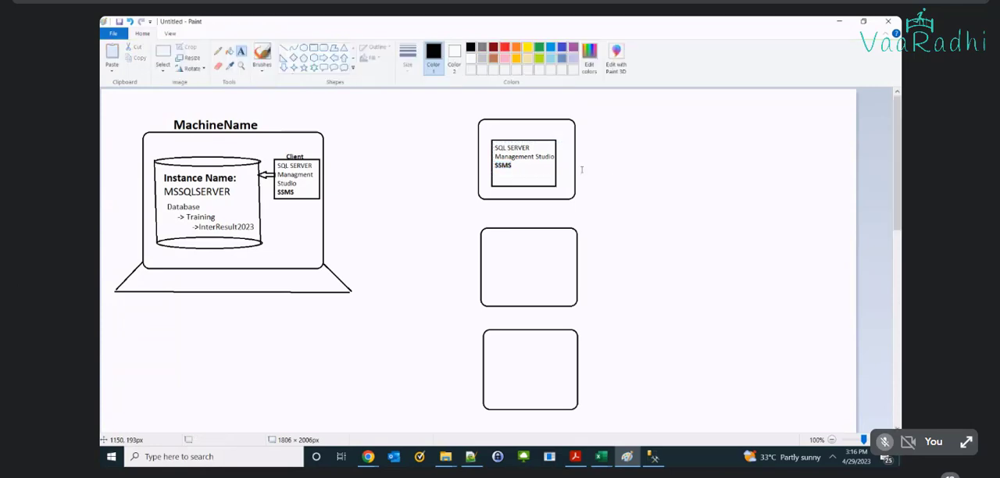
Step: Copy the SSMS rectangle as a screen snip and place one copy inside each of the two lower rounded rectangles
key("super+shift+s")
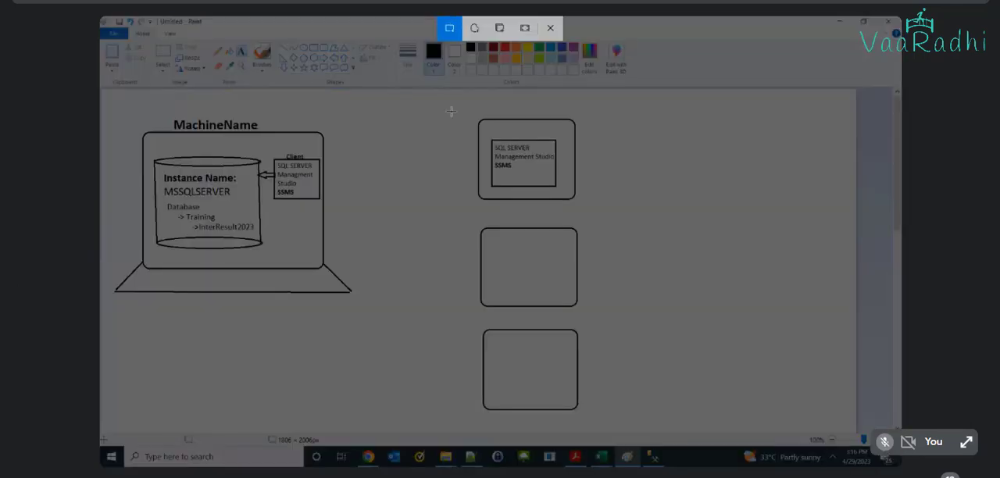
left_click_drag(487, 136, 559, 193)
key("ctrl+v")
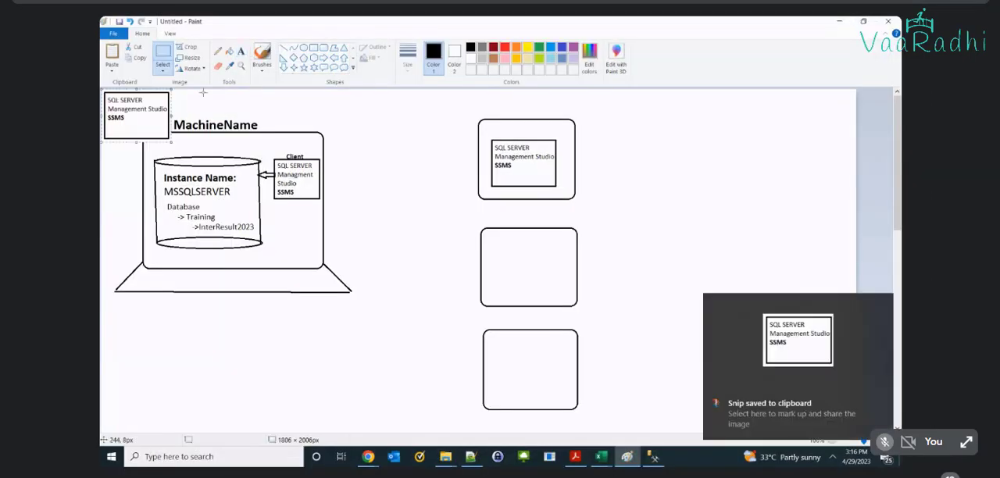
left_click_drag(116, 132, 502, 279)
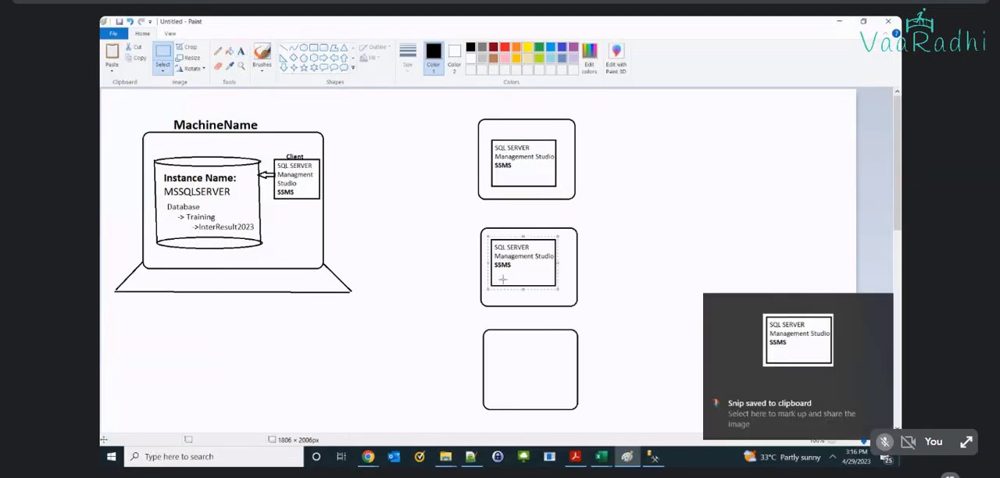
key("ctrl+v")
left_click_drag(117, 118, 507, 371)
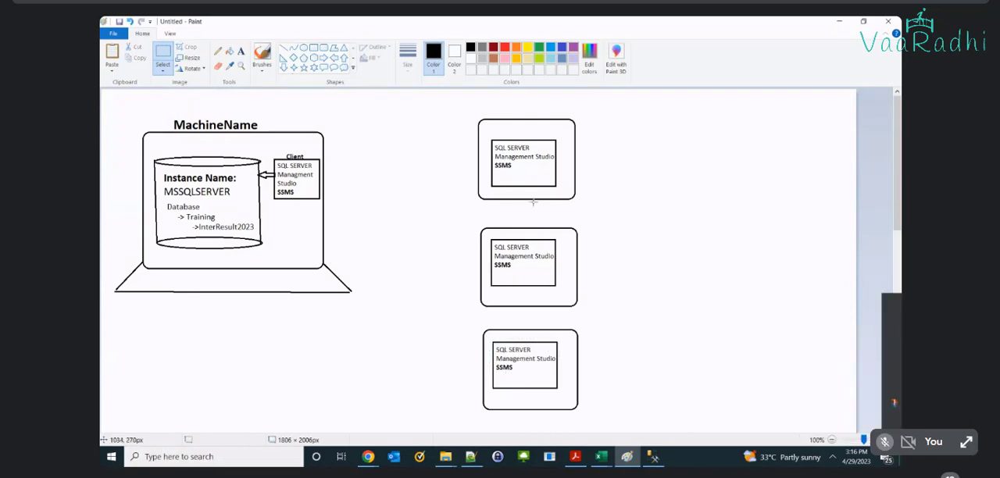
Step: Add the bold labels "Client1", "Client2" and "Client3" above the three rounded rectangles, from top to bottom
left_click(241, 51)
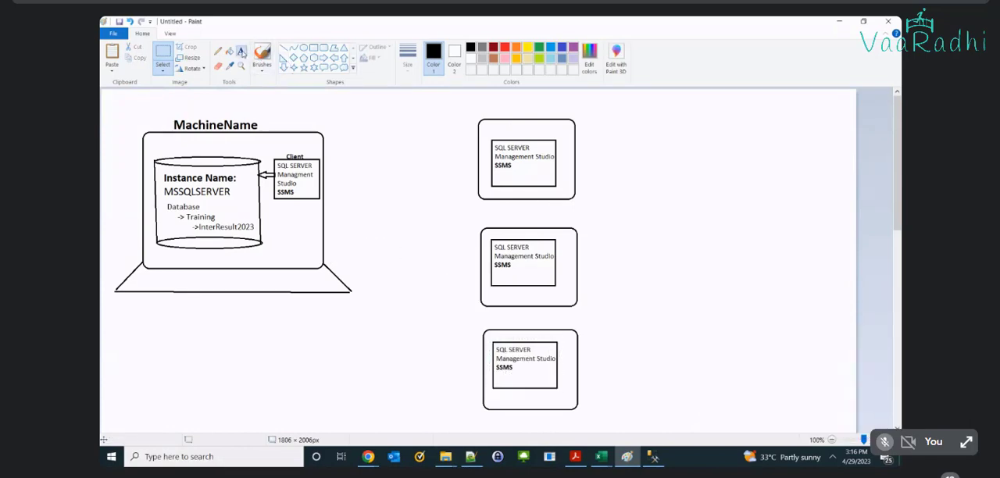
left_click(494, 111)
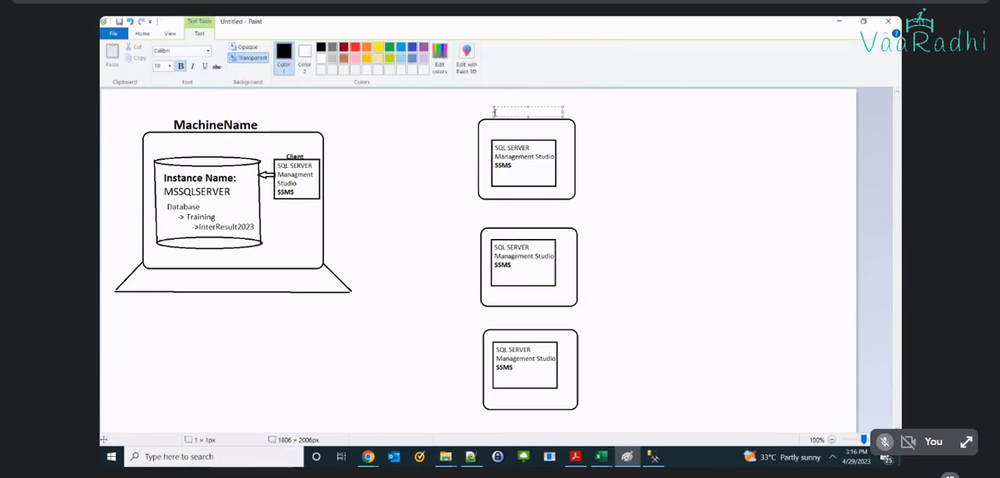
type("Client1")
left_click(494, 222)
type("Cl")
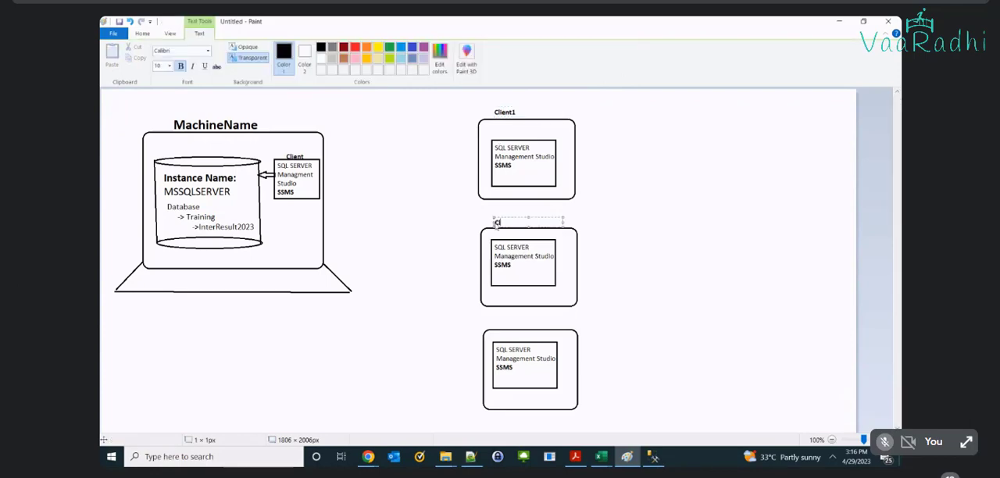
type("ient2")
left_click(497, 325)
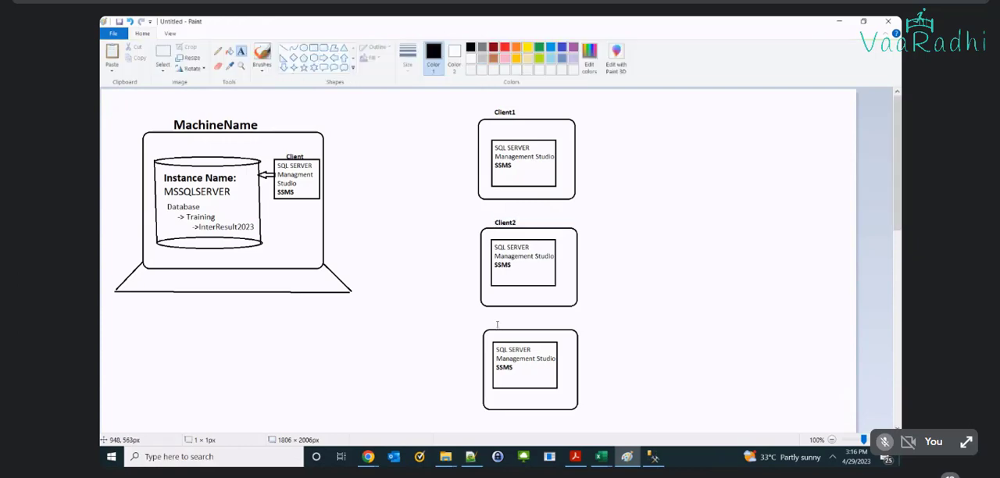
left_click(497, 325)
type("Client")
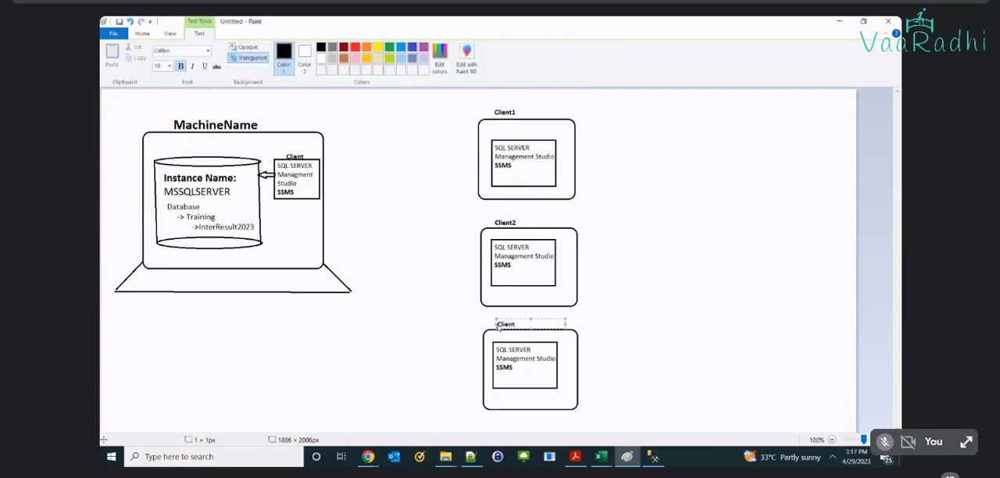
type("3")
left_click(640, 284)
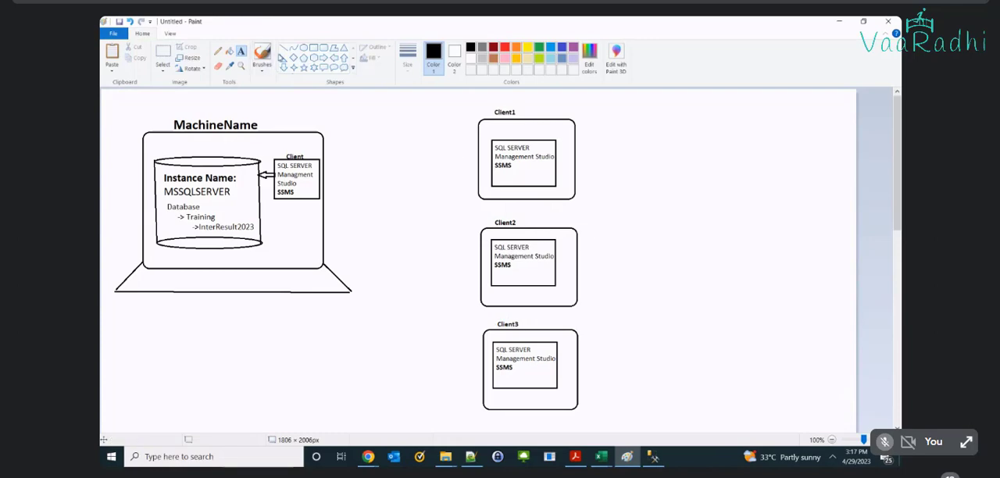
Step: Draw a laptop base under the Client1 screen using two short slanted lines joined by a horizontal line
left_click(283, 47)
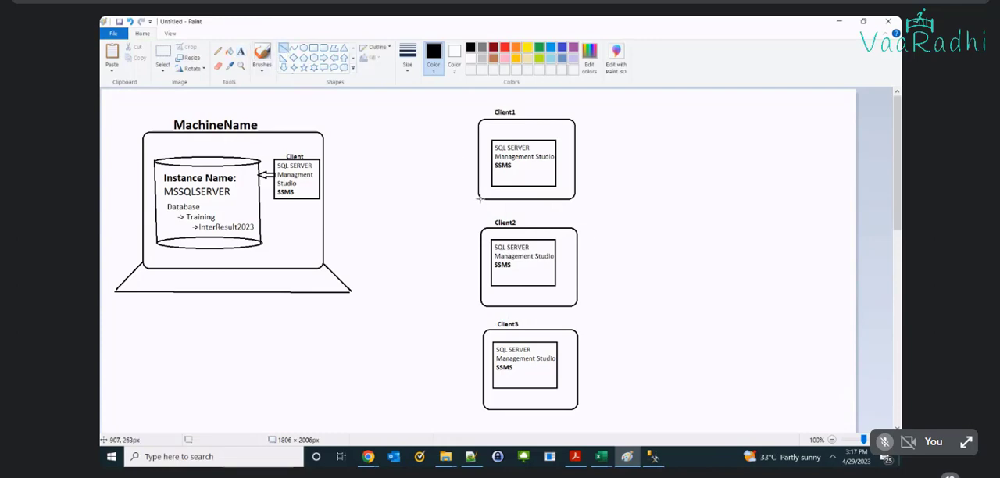
left_click_drag(480, 200, 471, 205)
left_click_drag(574, 199, 581, 204)
left_click_drag(472, 204, 580, 203)
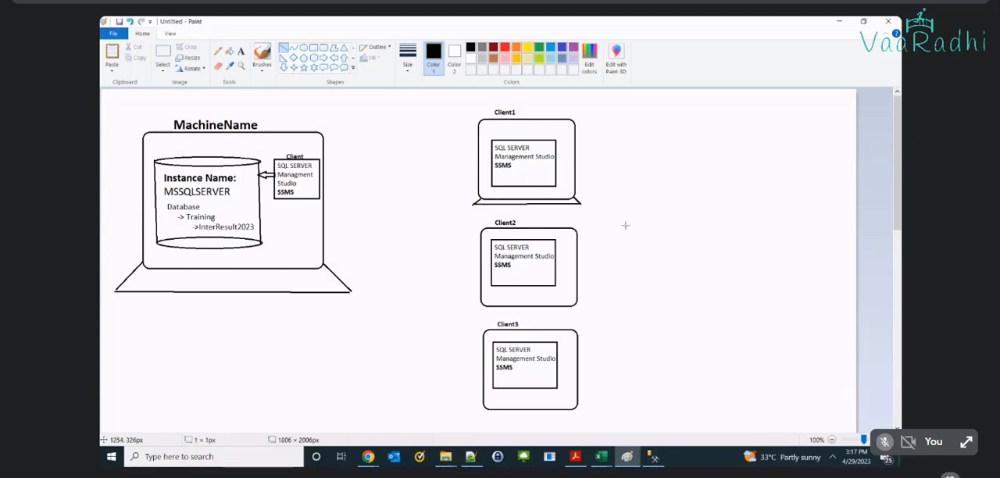
Step: Draw the same three-line laptop base under the Client2 screen, with a bottom line about 279 px long
left_click_drag(480, 305, 469, 311)
left_click_drag(577, 303, 587, 308)
left_click(603, 299)
left_click_drag(471, 311, 588, 309)
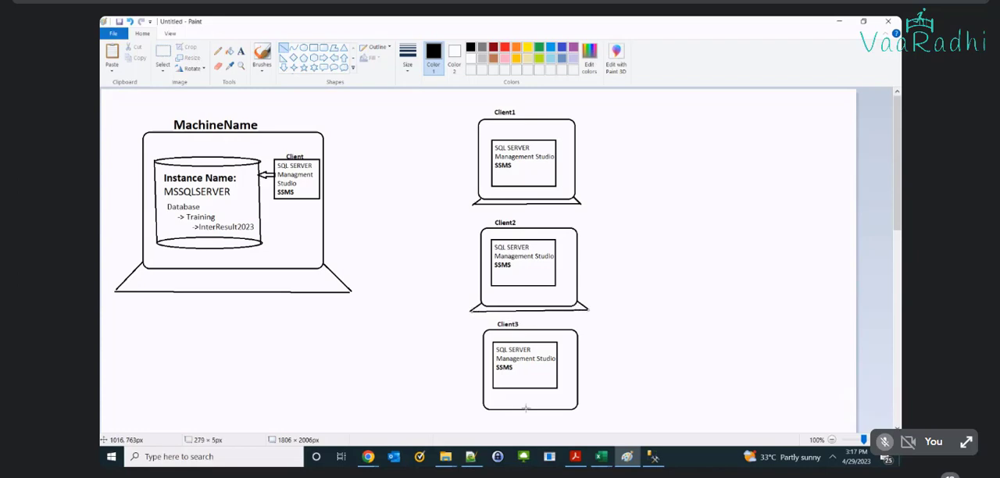
Step: Draw a matching three-line laptop base under the Client3 screen
mouse_move(485, 407)
left_mouse_down()
mouse_move(467, 418)
mouse_move(474, 413)
left_mouse_up()
left_click_drag(577, 406, 585, 411)
left_click(602, 404)
left_click_drag(476, 414, 587, 414)
left_click(650, 365)
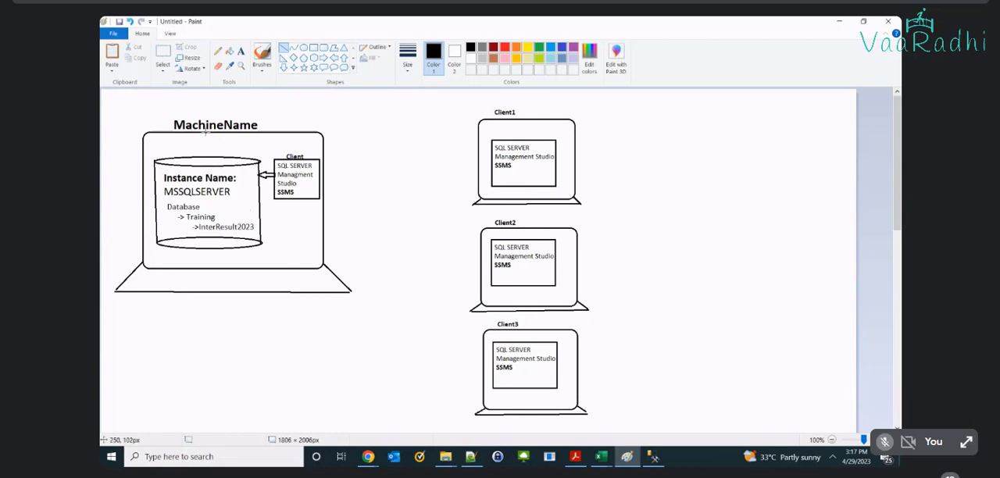
Step: Add the bold text ": LABServer" directly after the MachineName label above the large laptop
left_click(240, 51)
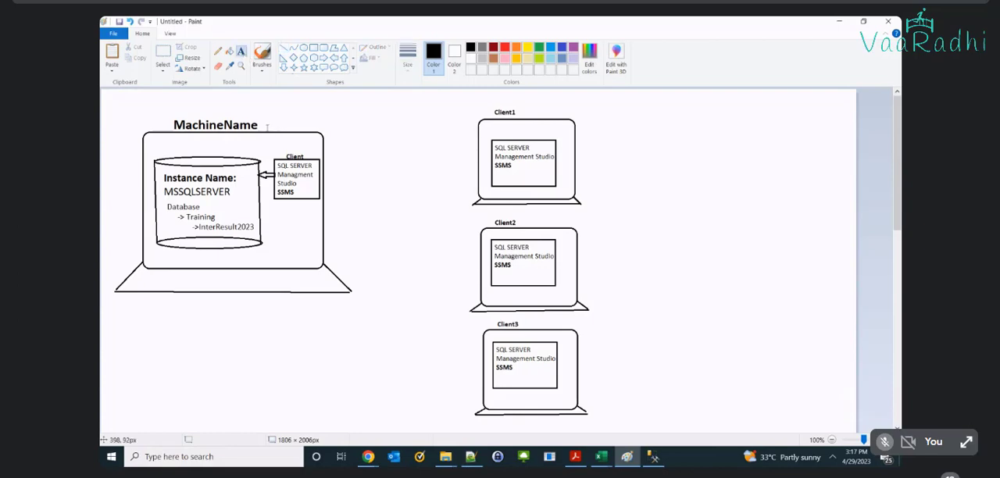
left_click(260, 125)
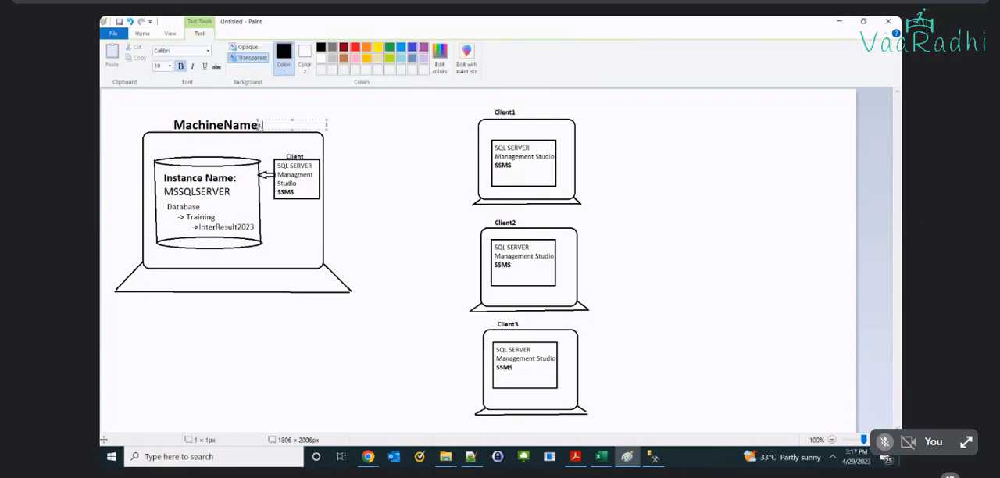
type("LABMachi")
key("BackSpace")
key("BackSpace")
key("BackSpace")
key("BackSpace")
type("Server")
Step: Set the ": LABServer" text to font size 20 and fit its box to about 252 × 45 px, level with MachineName
key("ctrl+a")
double_click(166, 66)
type("25")
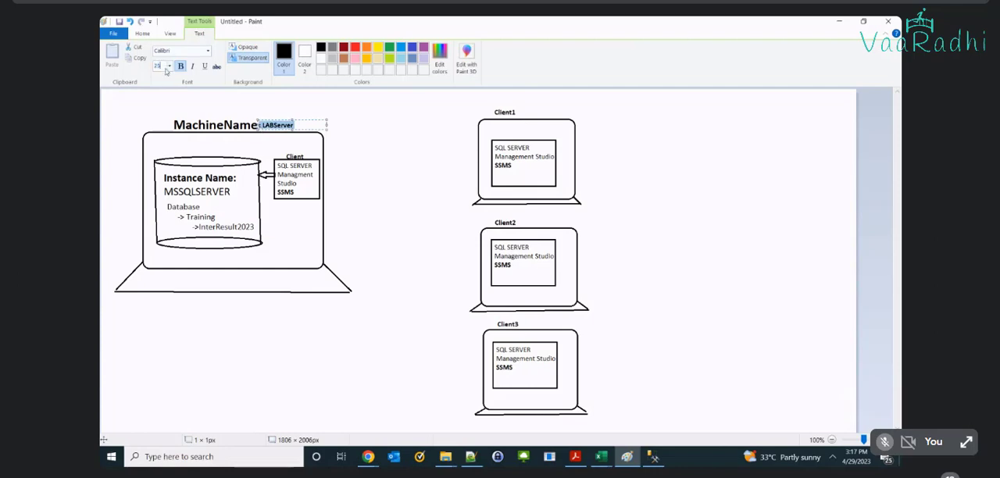
key("Return")
mouse_move(292, 118)
left_mouse_down()
mouse_move(292, 102)
mouse_move(360, 119)
left_mouse_up()
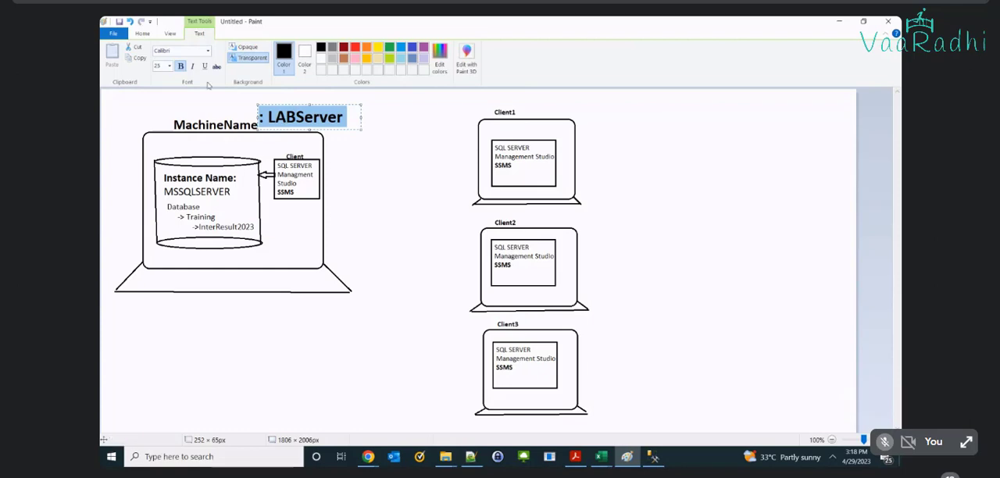
left_click(164, 68)
type("20")
key("Return")
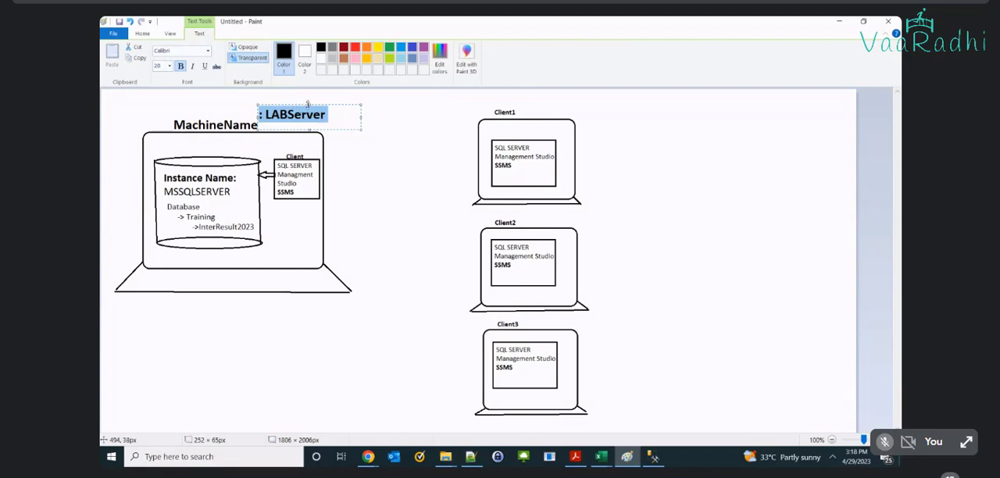
left_click_drag(308, 104, 309, 110)
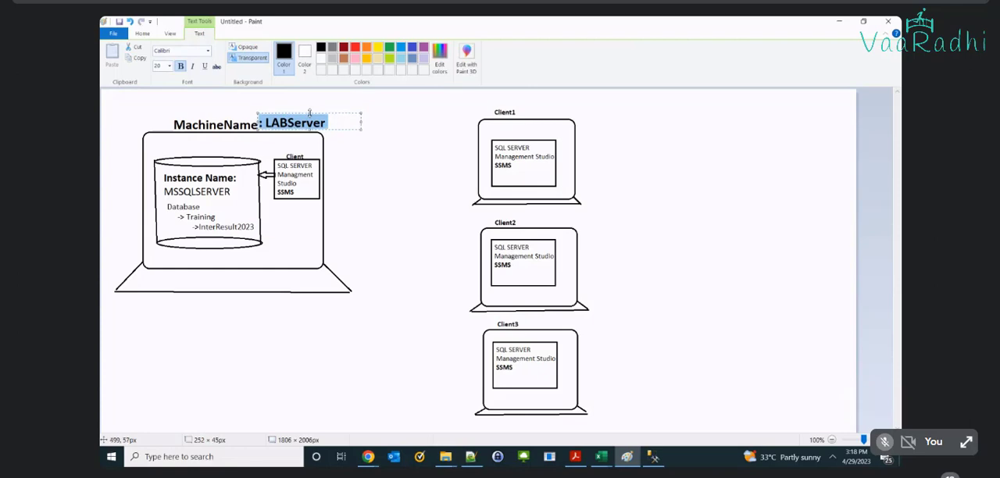
Step: Draw straight black lines from Client1, Client2 and Client3 to the same point on the instance cylinder's edge near InterResult2023
left_click(383, 149)
left_click(284, 48)
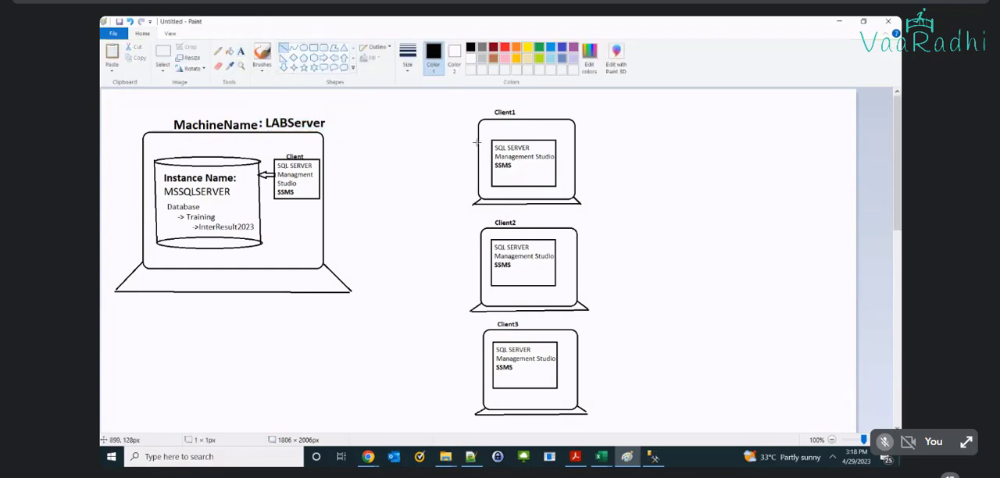
left_click_drag(476, 142, 259, 220)
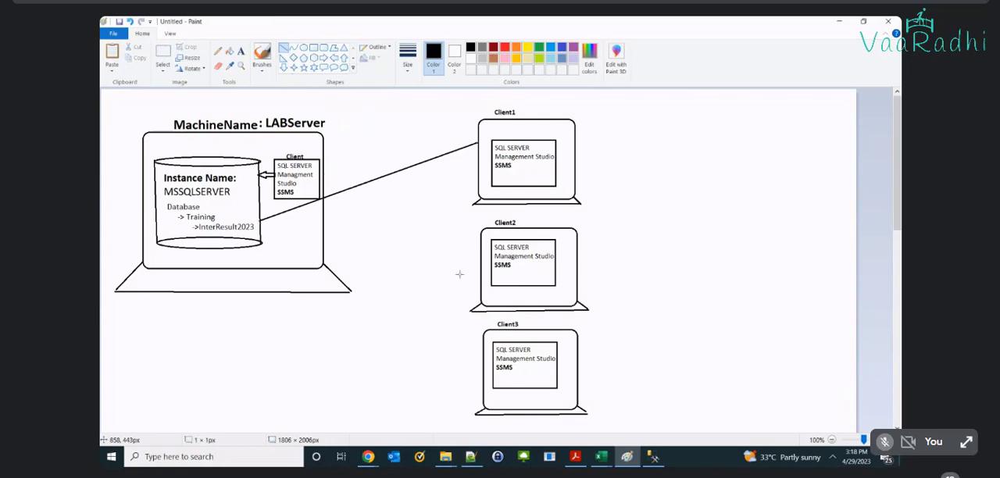
mouse_move(491, 271)
left_mouse_down()
mouse_move(214, 220)
mouse_move(259, 223)
left_mouse_up()
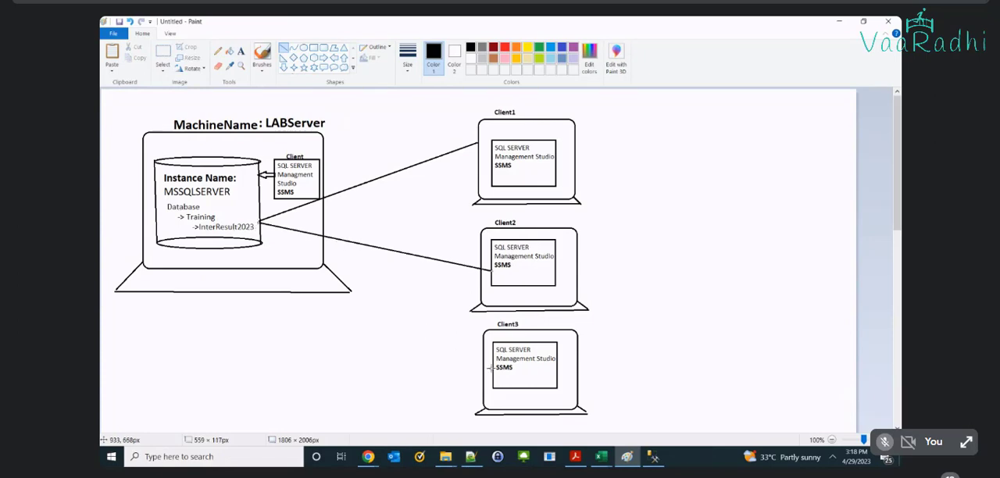
mouse_move(492, 367)
left_mouse_down()
mouse_move(300, 264)
mouse_move(259, 223)
left_mouse_up()
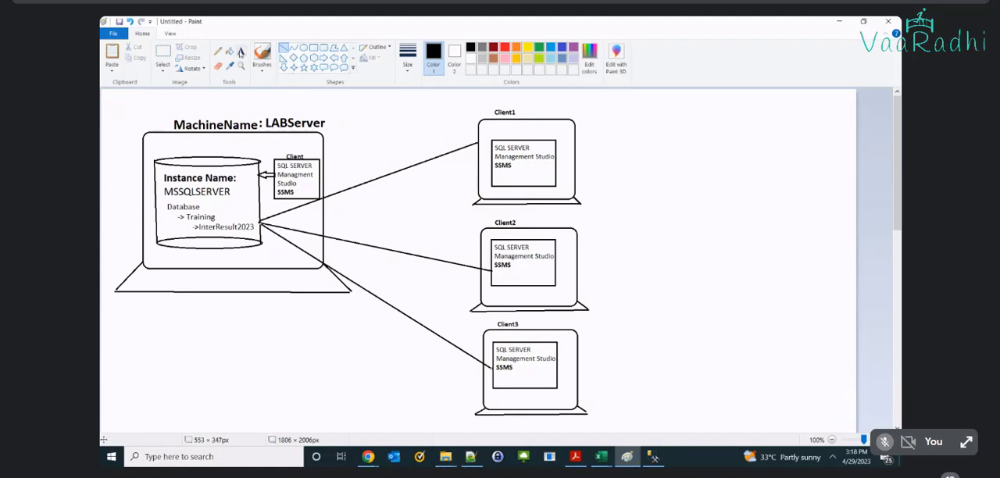
Step: Add the bold text label "LABServer/MSSQLSERVER" over the line connecting Client1 to the instance
left_click(241, 52)
left_click(340, 165)
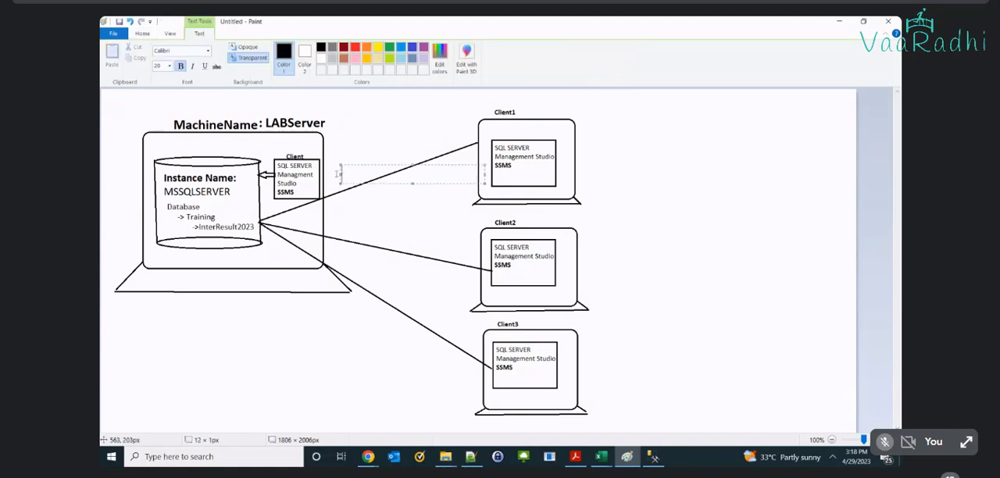
type("LABServer/")
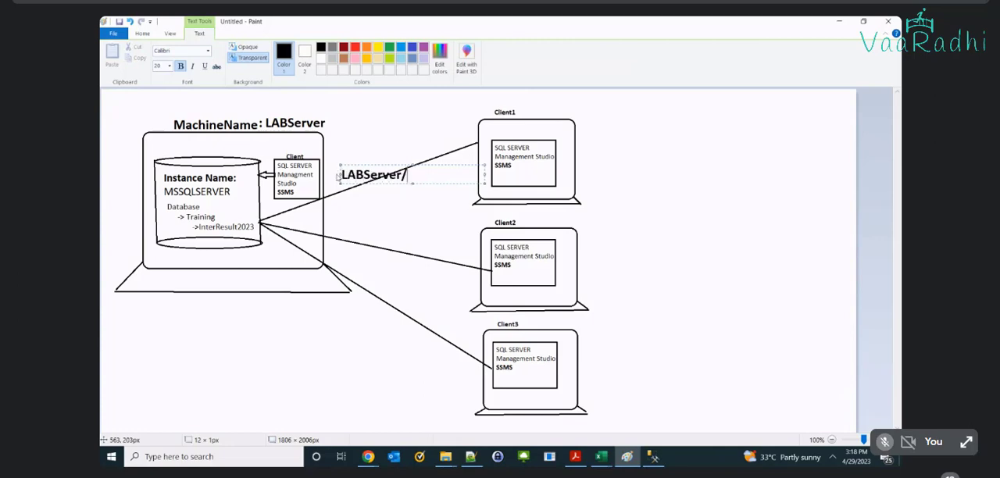
type("MSSQLSRV")
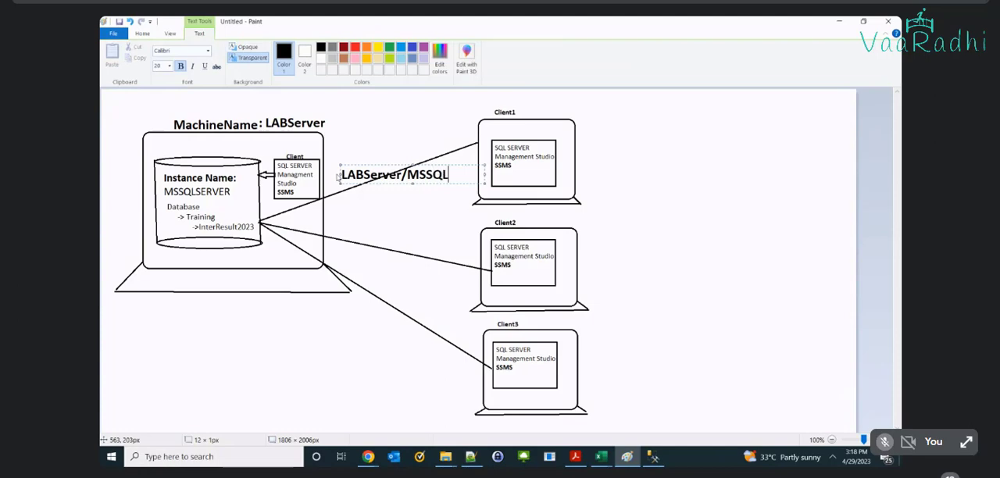
key("BackSpace")
key("BackSpace")
type("ERVER")
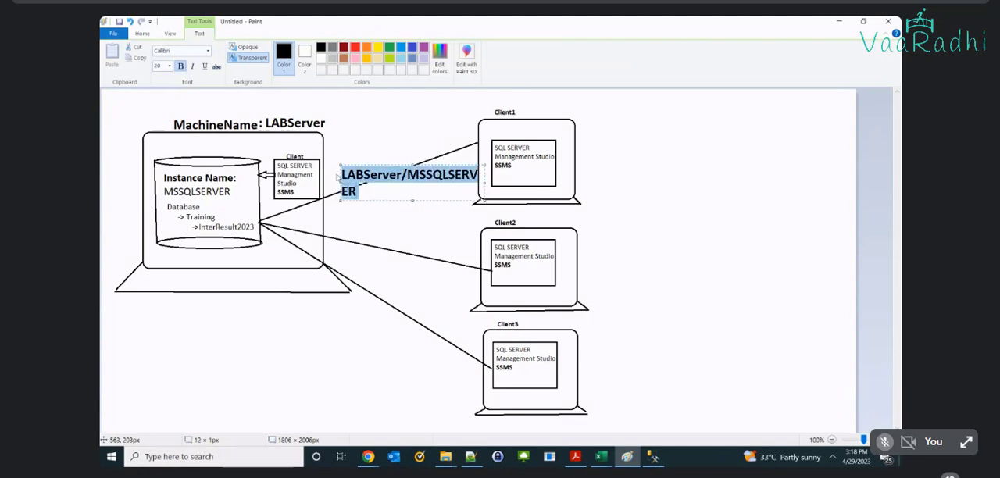
Step: Set the font size of the "LABServer/MSSQLSERVER" label to 16
key("ctrl+a")
left_click(161, 68)
type("16")
key("Return")
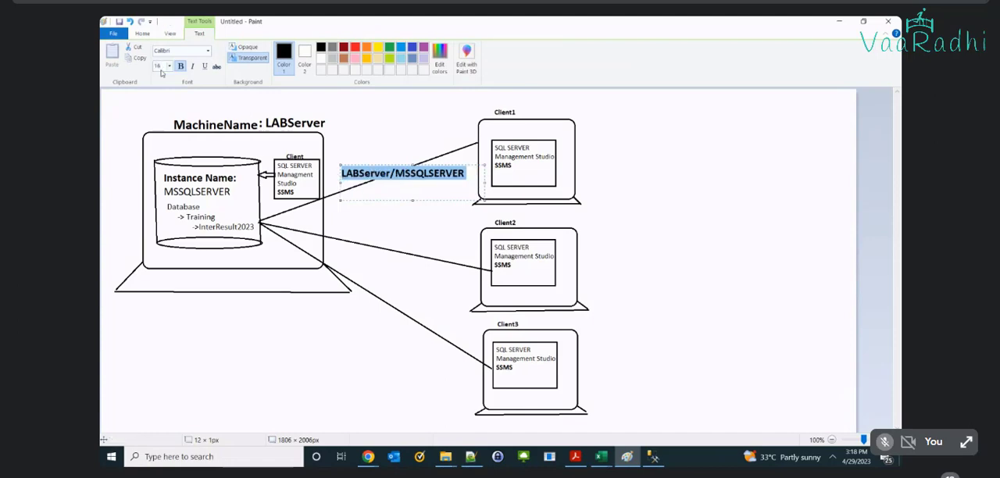
double_click(437, 176)
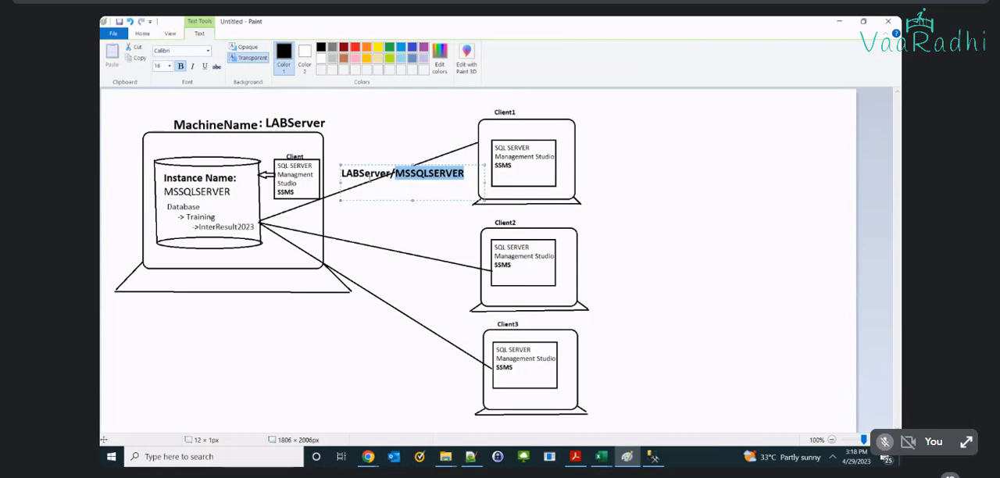
double_click(366, 173)
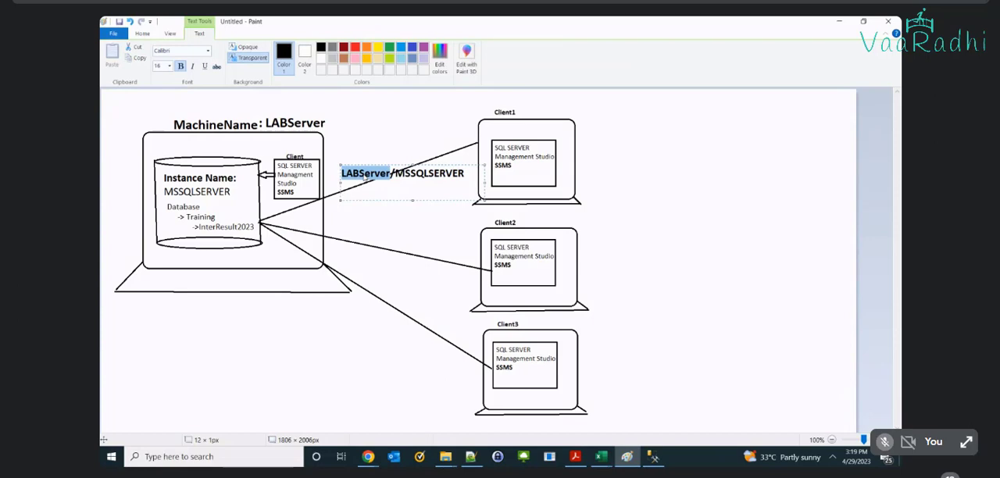
Step: Add a second line reading "Provide Login information" to the label on the Client1 connection
left_click(466, 177)
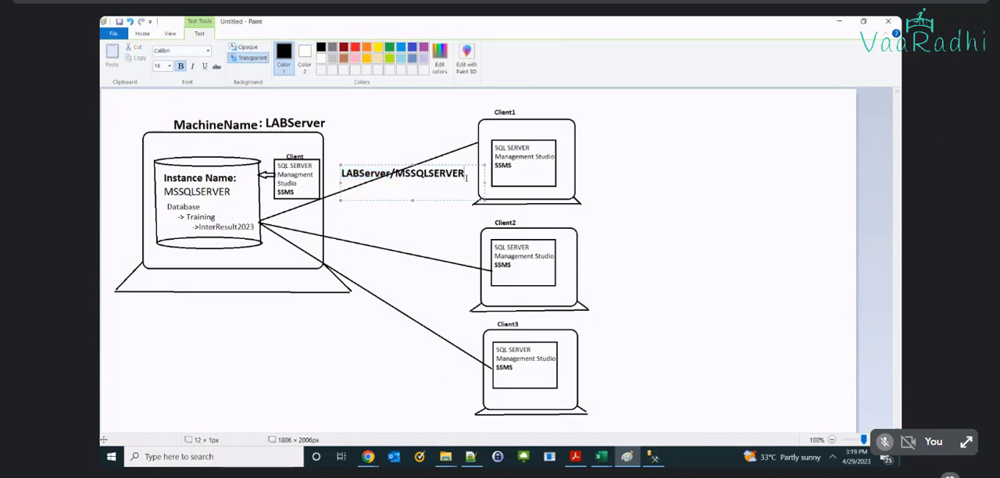
key("Return")
type("Provide Loign")
key("BackSpace")
key("BackSpace")
key("BackSpace")
key("BackSpace")
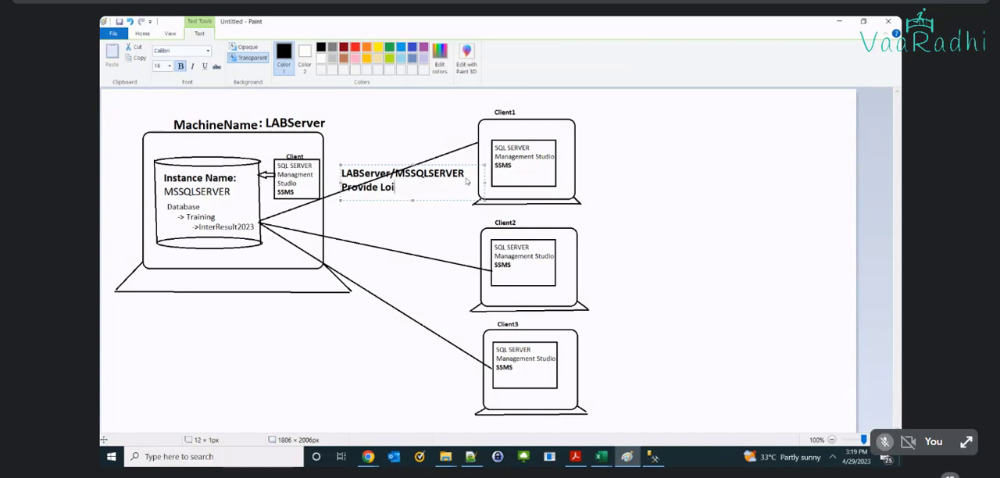
type("ogin informatio")
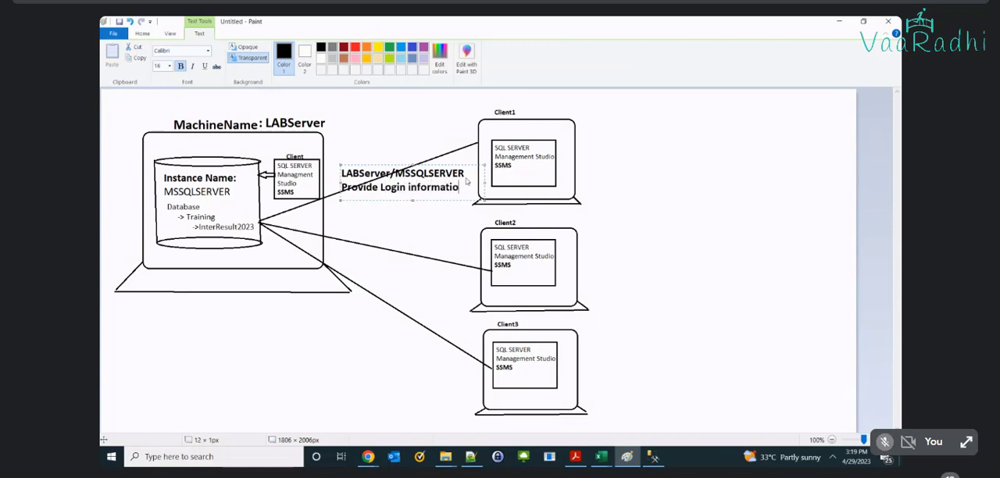
type("n")
Step: Copy the two-line label onto the Client2 connection and widen its box to about 348 × 174 px
key("ctrl+a")
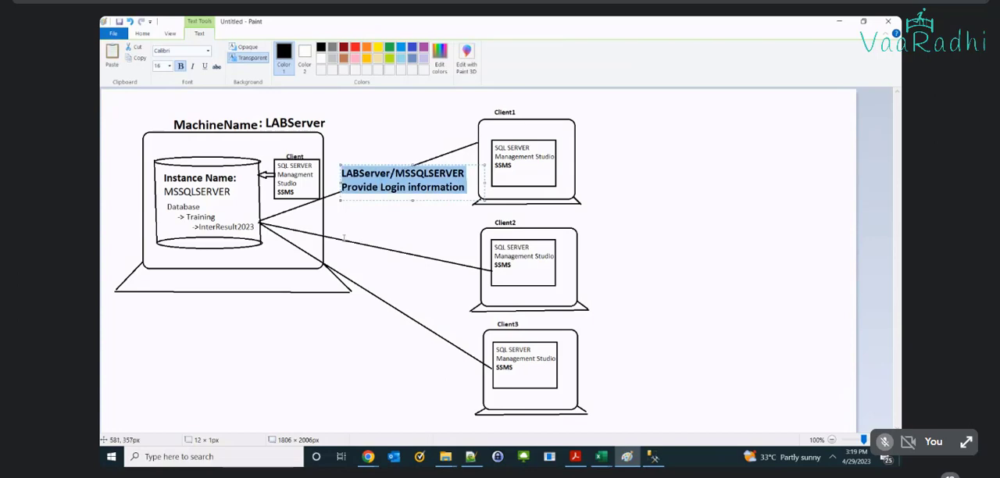
key("ctrl+c")
left_click(336, 232)
key("ctrl+v")
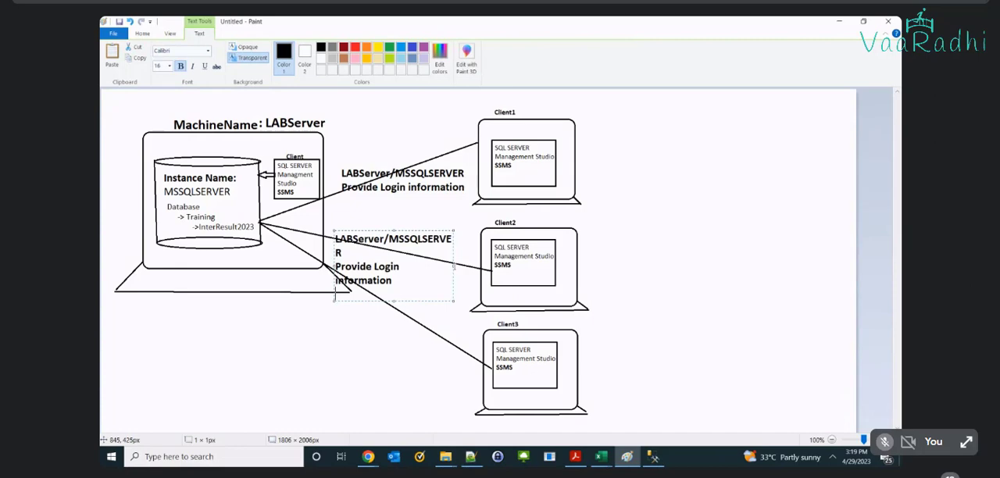
left_click_drag(453, 266, 478, 265)
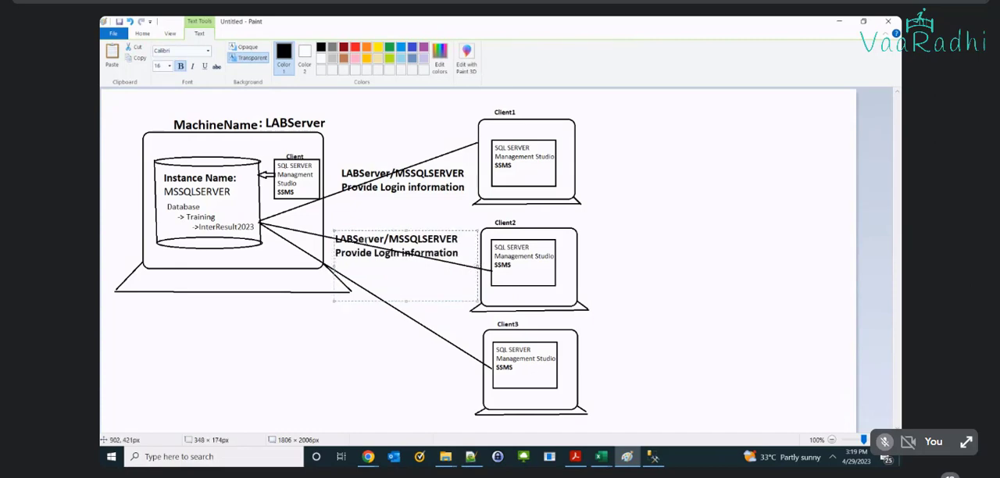
double_click(359, 239)
double_click(421, 239)
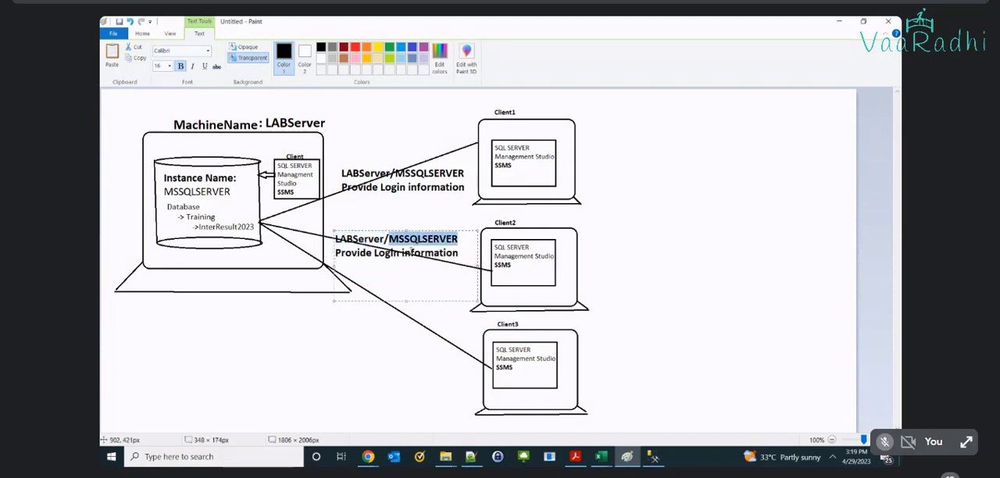
Step: Paste the same two-line label onto the Client3 connection and resize its box to about 444 × 168 px
left_click(364, 343)
left_click(338, 311)
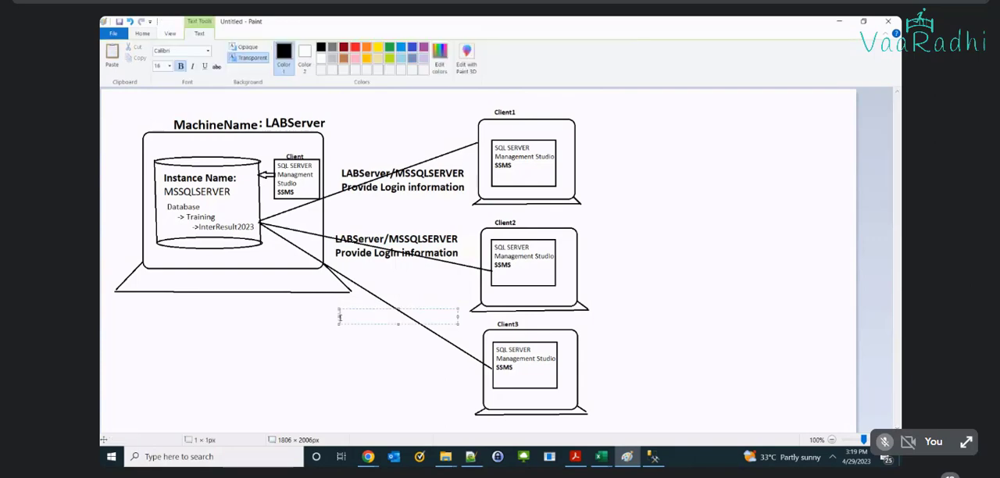
key("ctrl+v")
left_click_drag(458, 344, 522, 326)
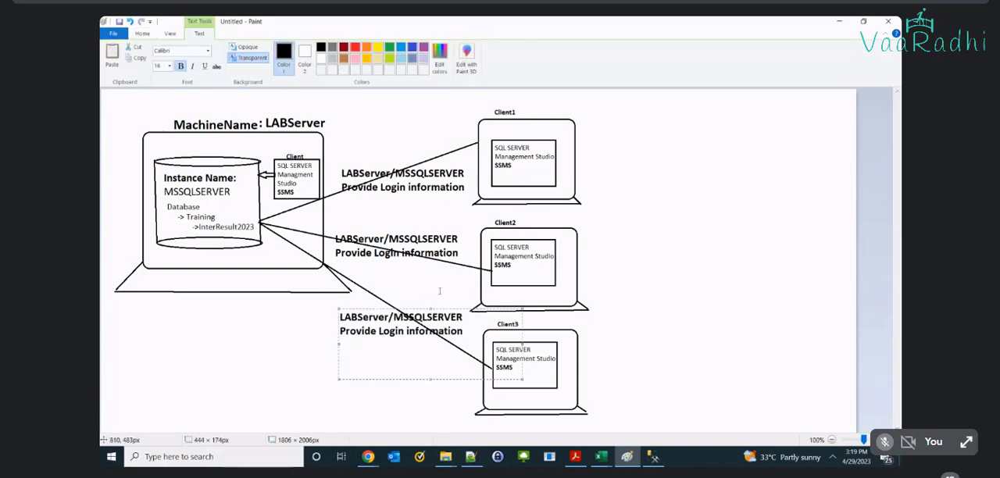
left_click_drag(432, 309, 432, 312)
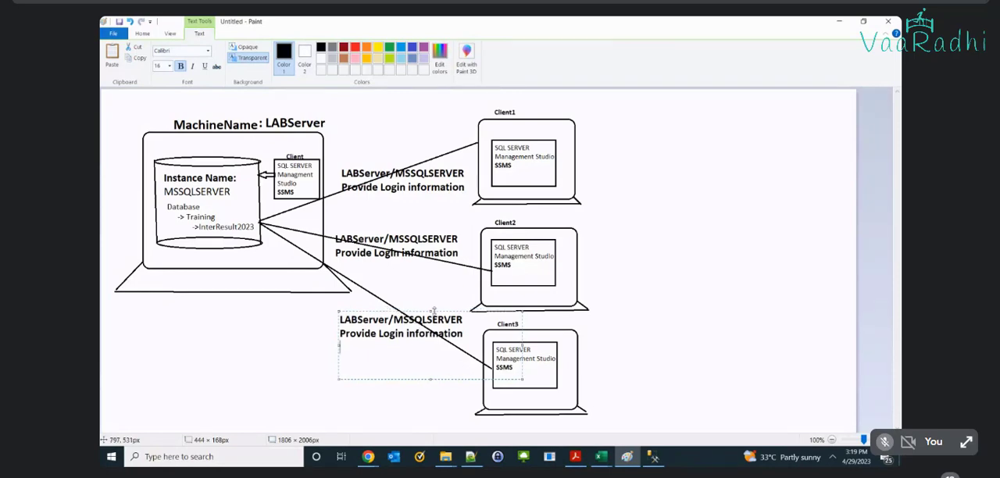
left_click(652, 282)
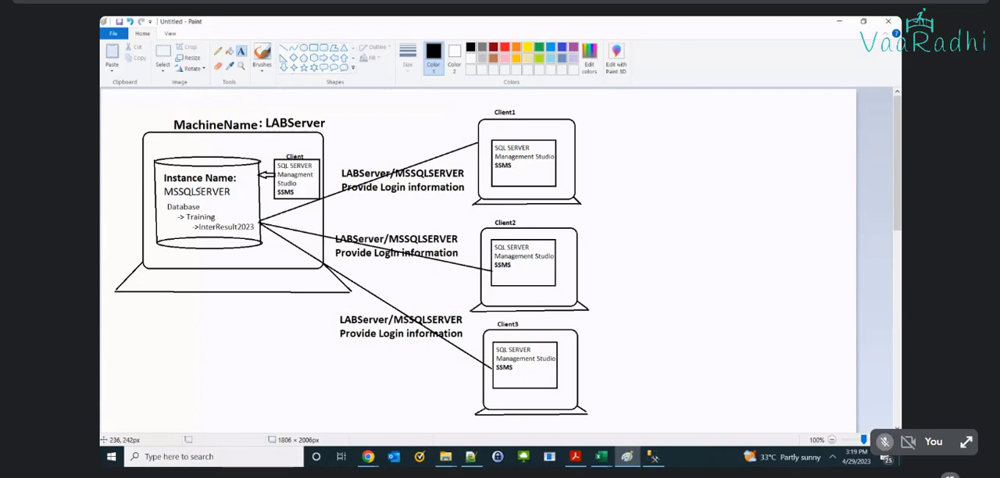
Step: Start a bold text note beside the Client1 laptop, on the side away from the server, with the words "Once MSSQL Server"
left_click(625, 131)
type("Fro")
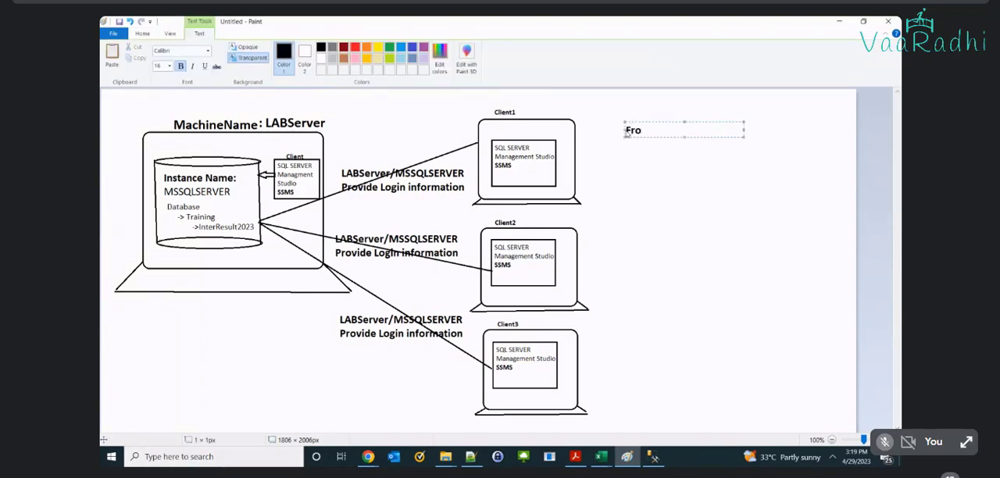
key("BackSpace")
key("BackSpace")
key("BackSpace")
type("Once MSSQL SErver")
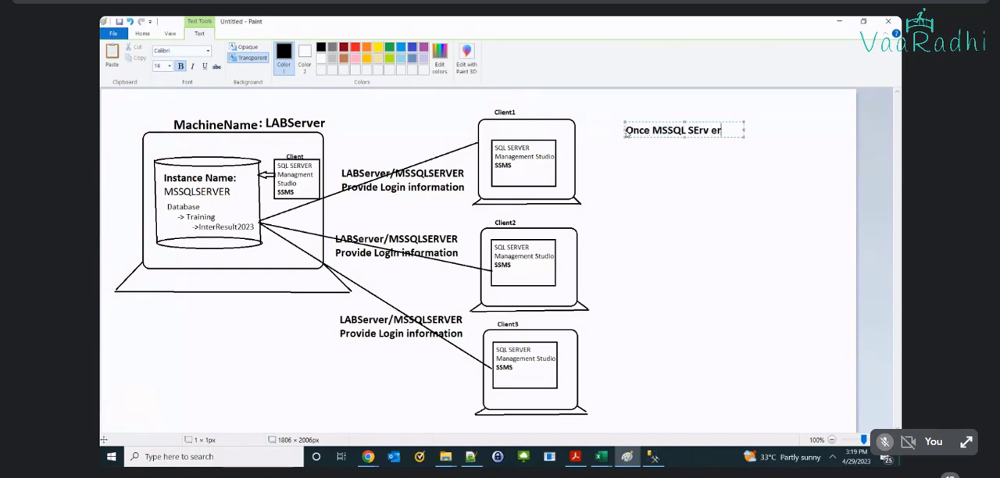
key("BackSpace")
key("BackSpace")
key("BackSpace")
key("BackSpace")
key("BackSpace")
type("erver ios")
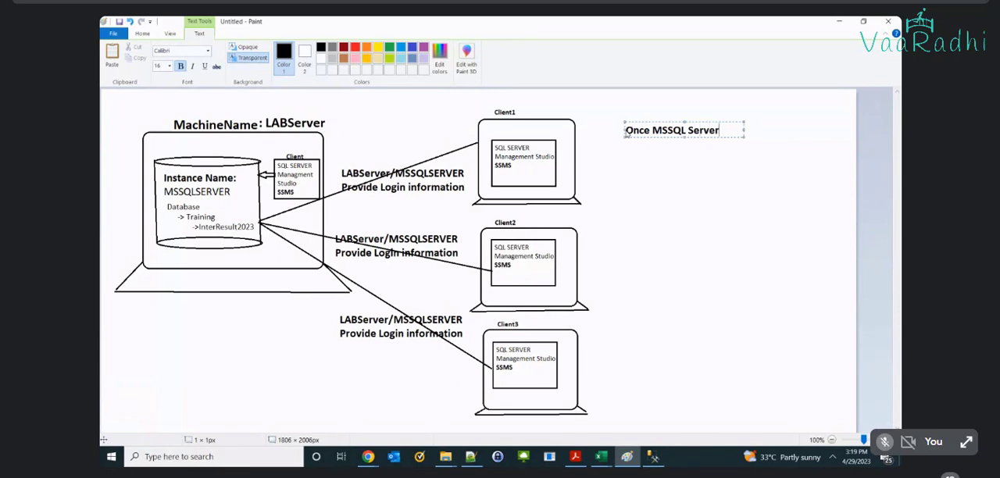
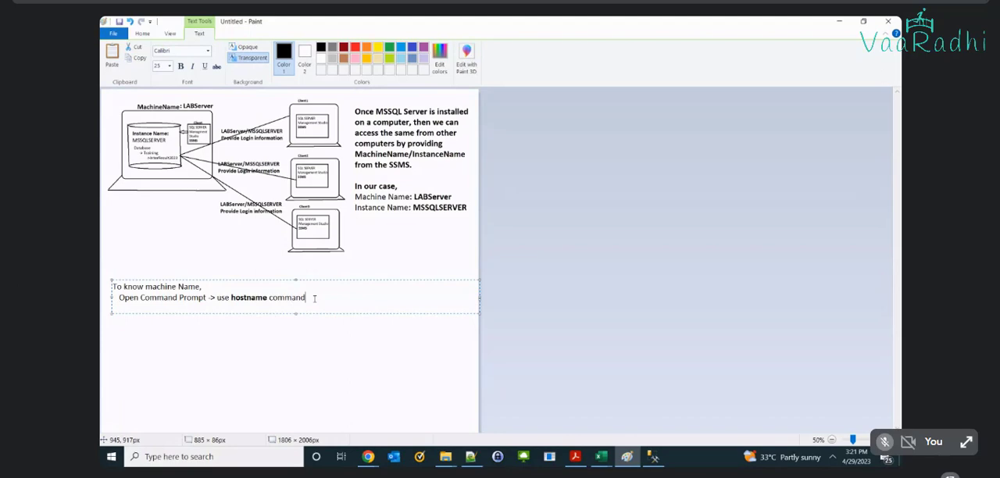
Step: Add the line "To Know Instance Name," to the text note, one blank line below the hostname instruction
key("Return")
key("Return")
type("To K")
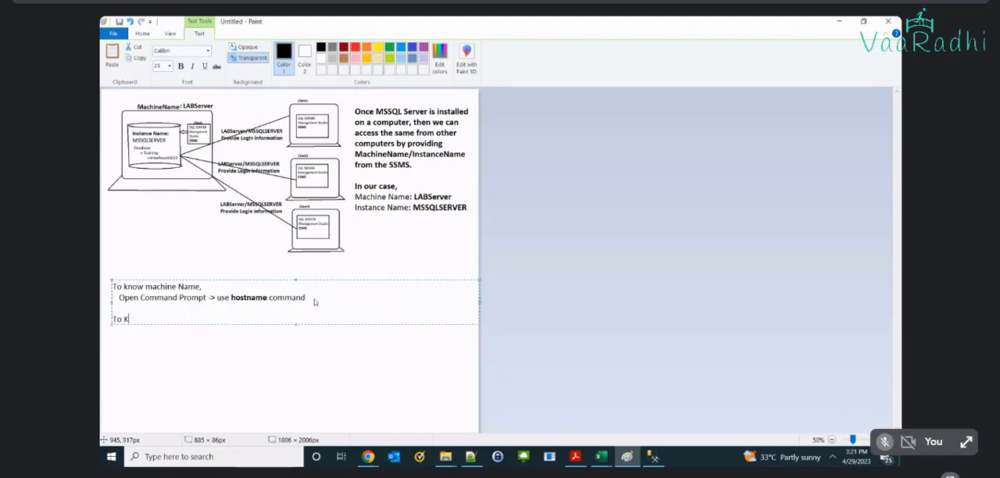
type("now Instance Name,")
key("Return")
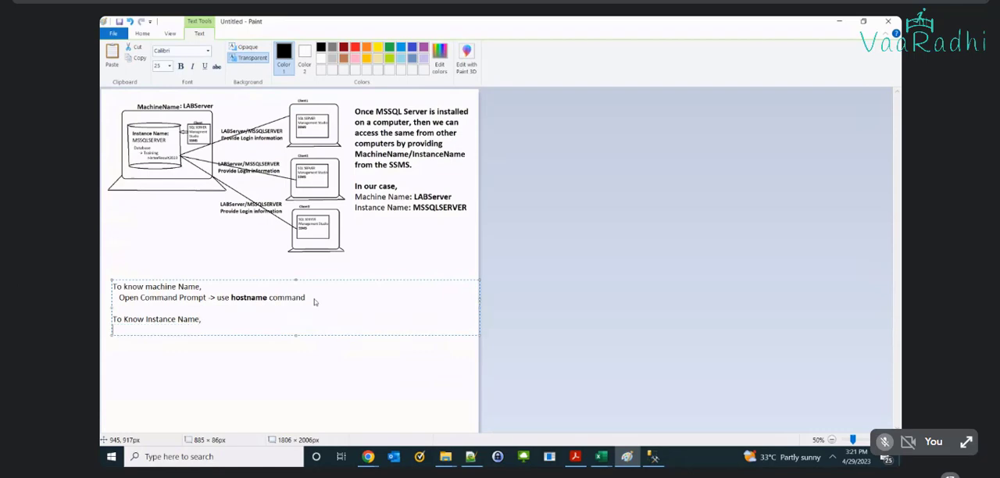
Step: Open SQL Server 2014 Configuration Manager and display the SQL Server Services list
key("super")
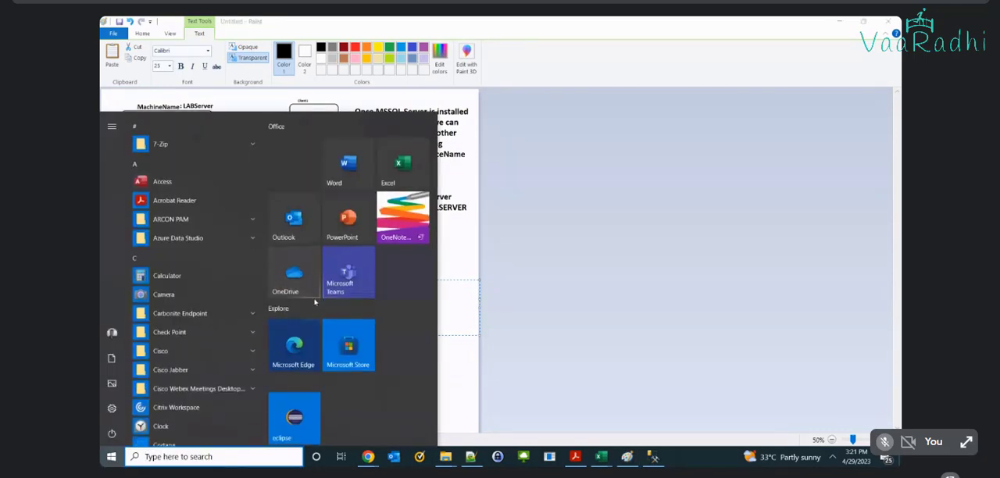
type("sql")
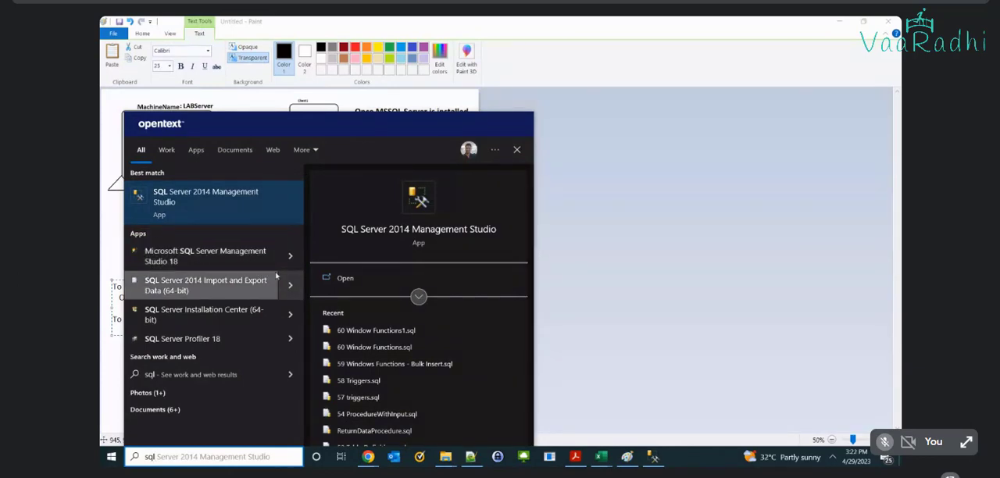
type("server")
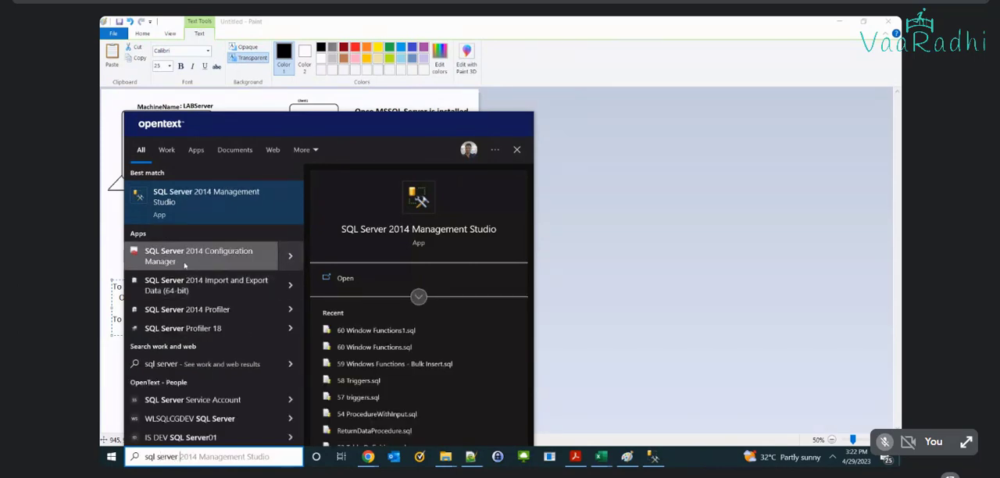
left_click(184, 265)
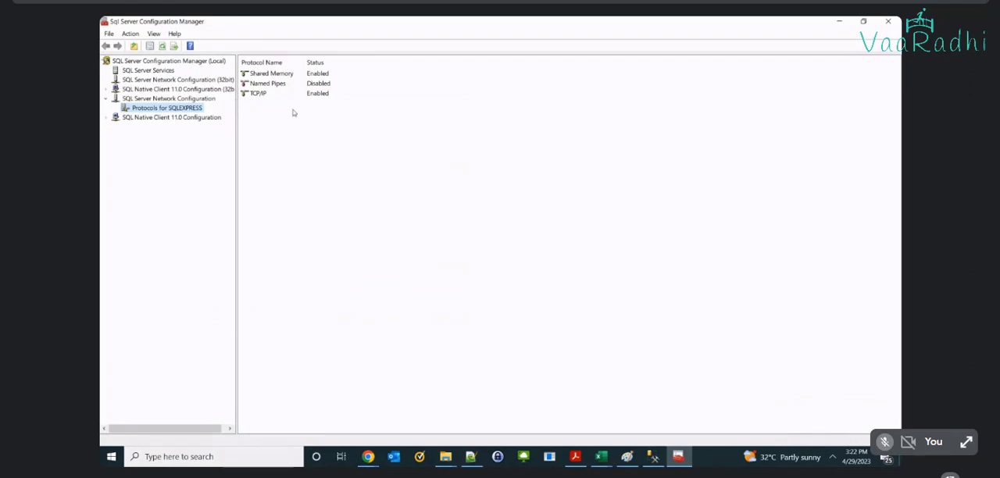
left_click_drag(237, 113, 315, 116)
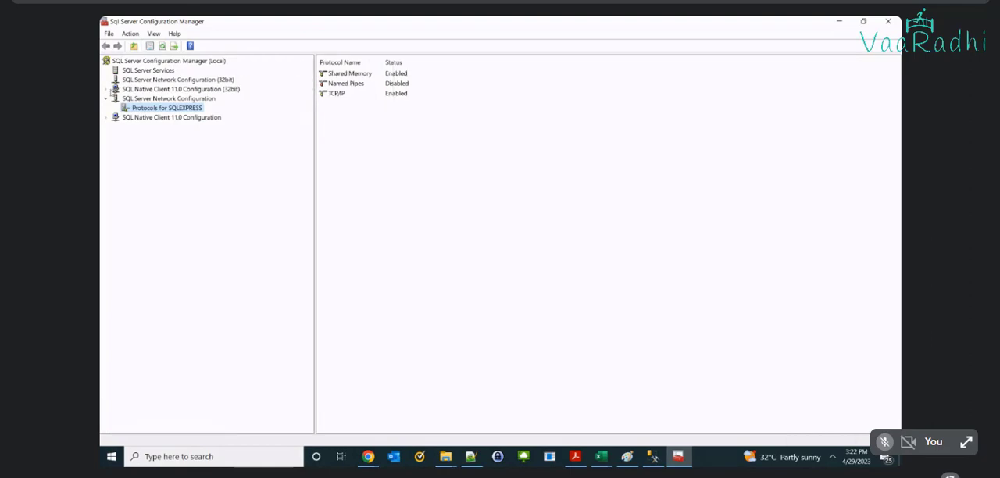
left_click(135, 71)
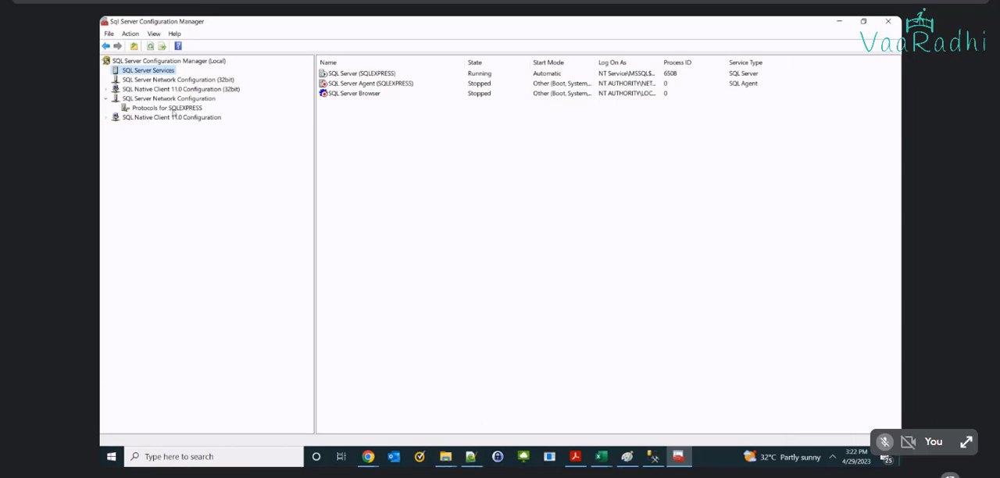
left_click(176, 109)
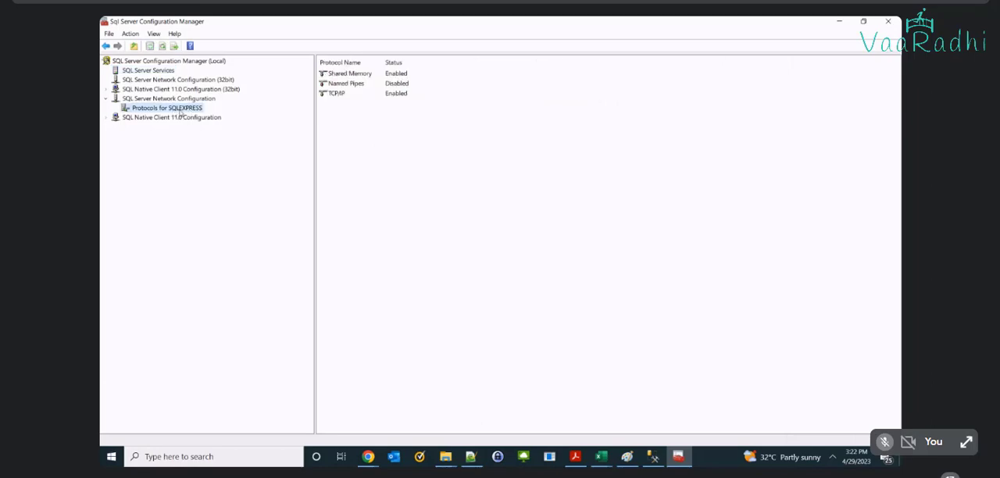
left_click(161, 71)
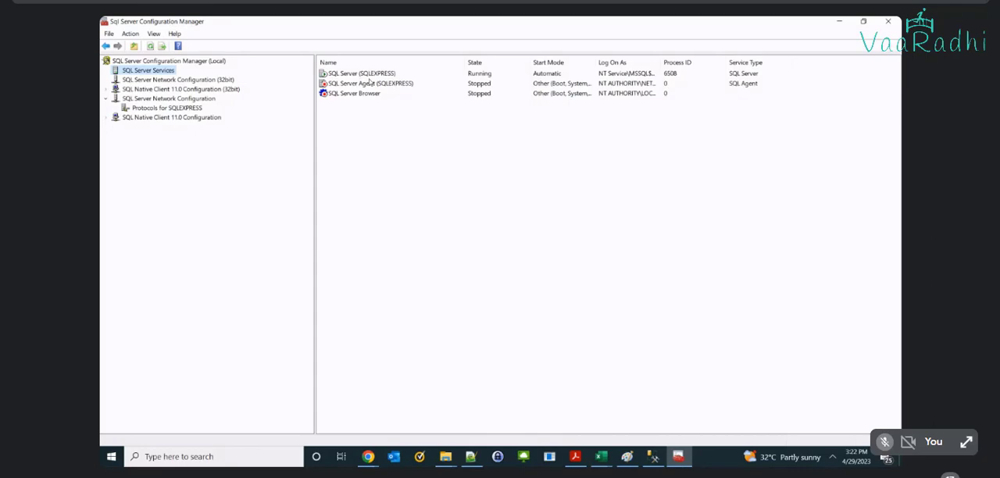
Step: Capture the Configuration Manager area from its title through the service rows and open the capture in Snip & Sketch
key("super+shift+s")
mouse_move(100, 16)
left_mouse_down()
mouse_move(173, 70)
mouse_move(495, 167)
mouse_move(678, 161)
mouse_move(764, 126)
left_mouse_up()
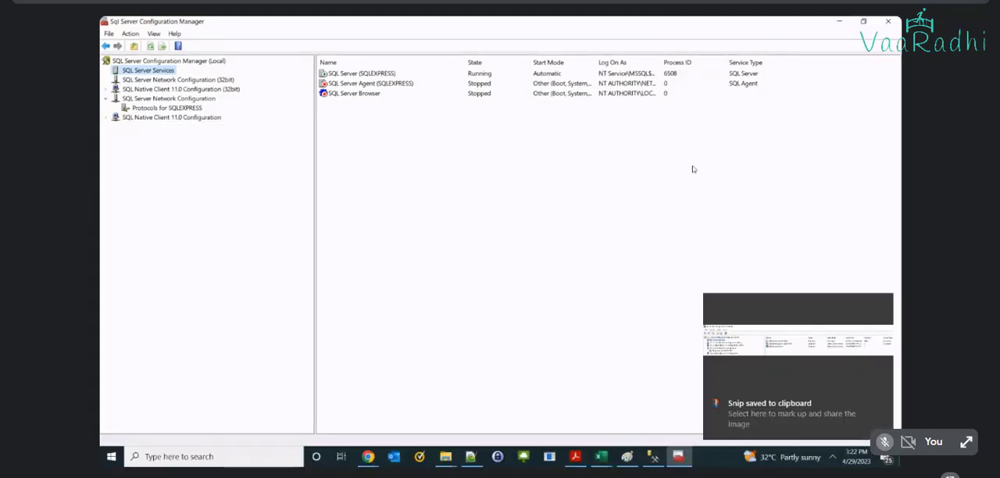
left_click(773, 328)
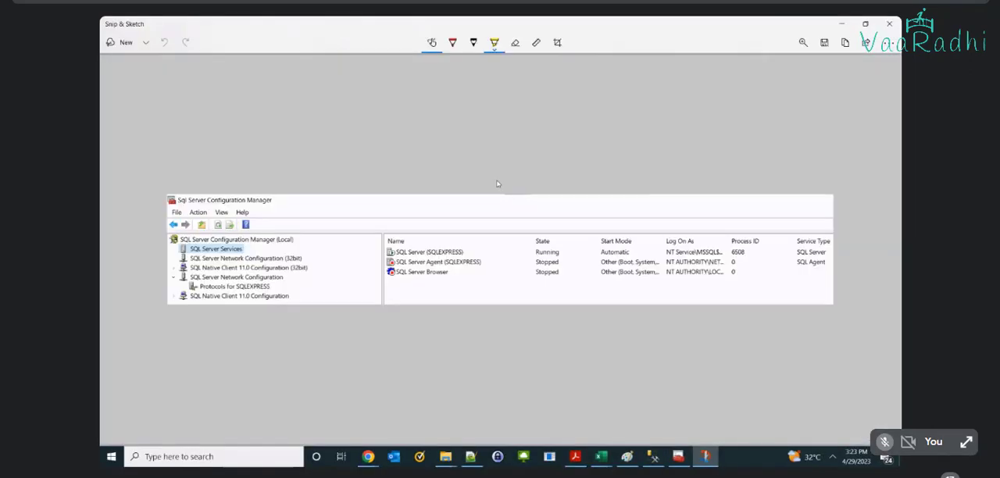
Step: Highlight the title "Sql Server Configuration Manager" in yellow on the capture, using the ruler as a straight guide
left_click(535, 42)
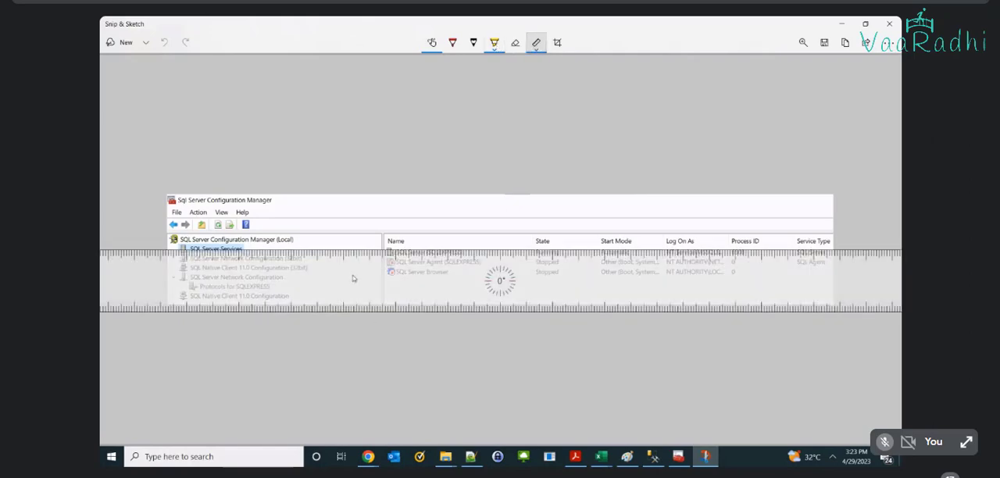
left_click_drag(352, 278, 340, 235)
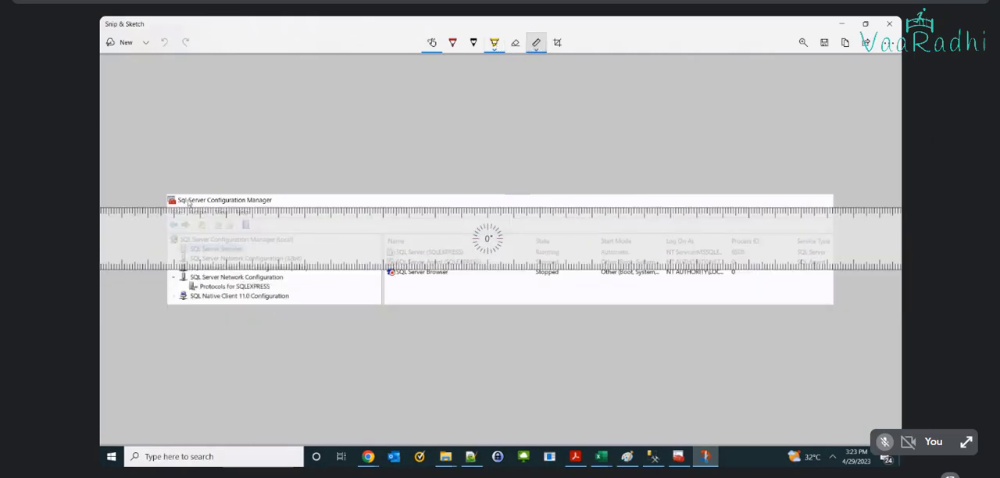
left_click_drag(182, 202, 277, 210)
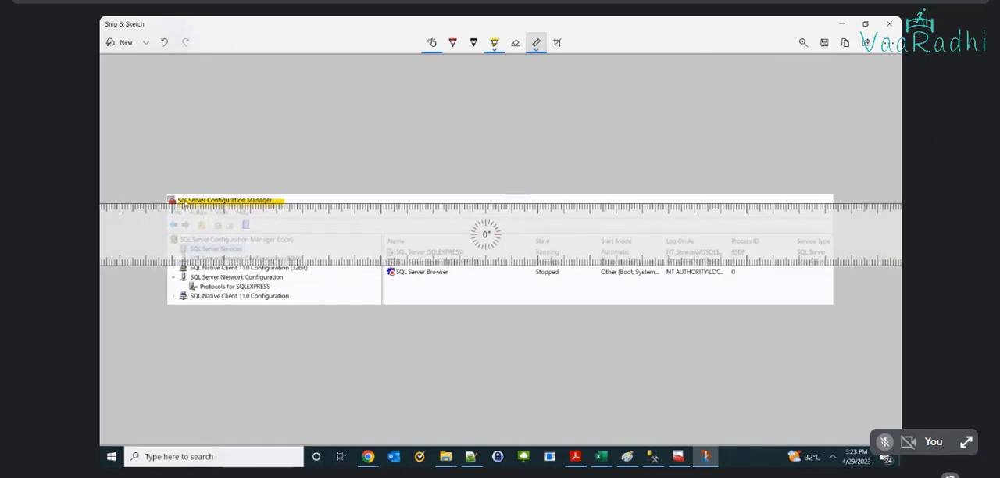
left_click_drag(181, 201, 294, 201)
Step: Highlight the SQLEXPRESS name of the SQL Server service in yellow and underline it in red along the ruler
mouse_move(290, 237)
left_mouse_down()
mouse_move(303, 286)
mouse_move(320, 290)
left_mouse_up()
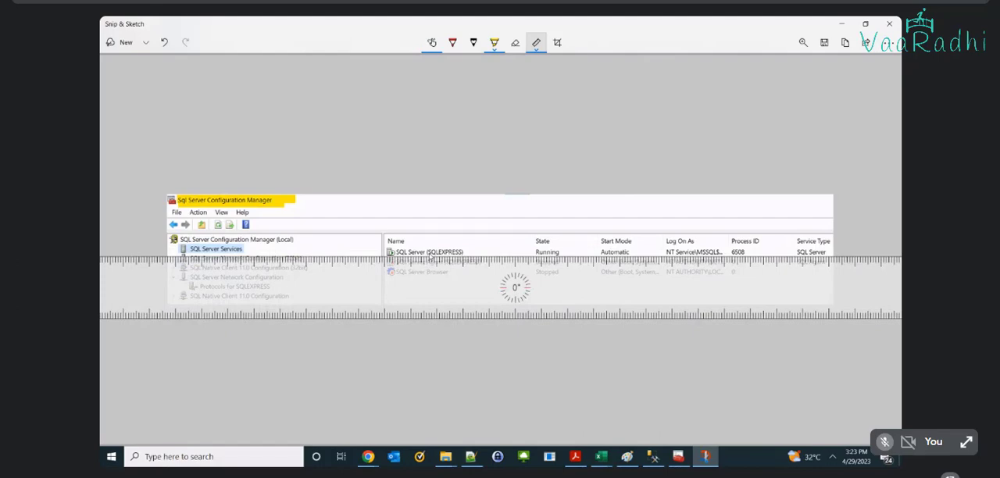
left_click_drag(428, 252, 464, 253)
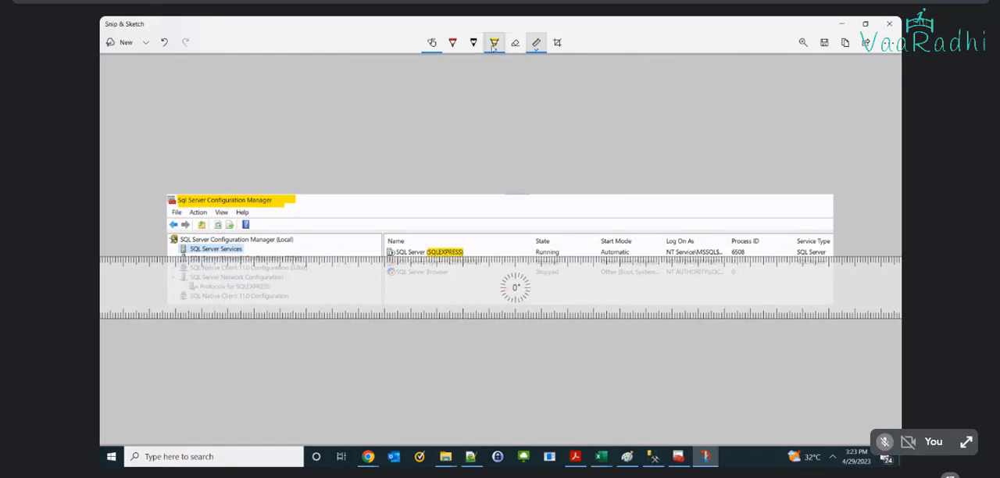
left_click(452, 42)
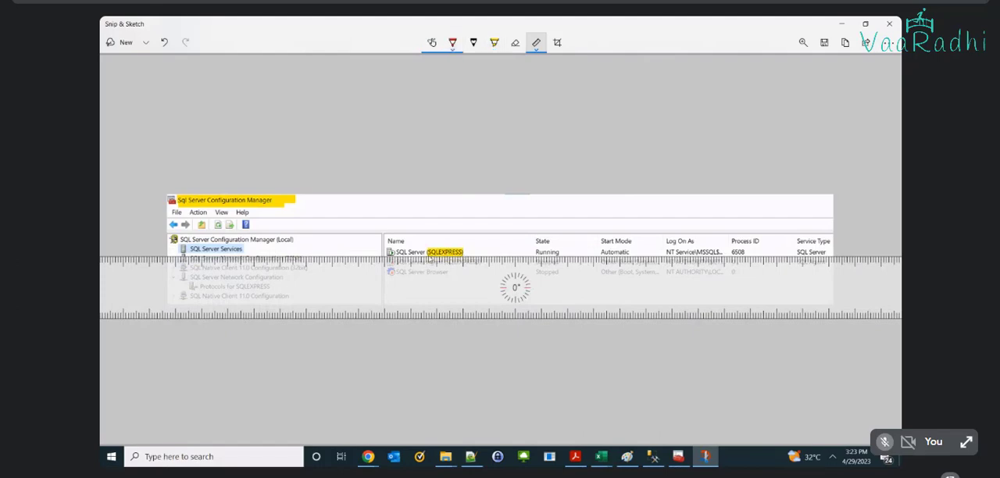
left_click_drag(429, 257, 465, 256)
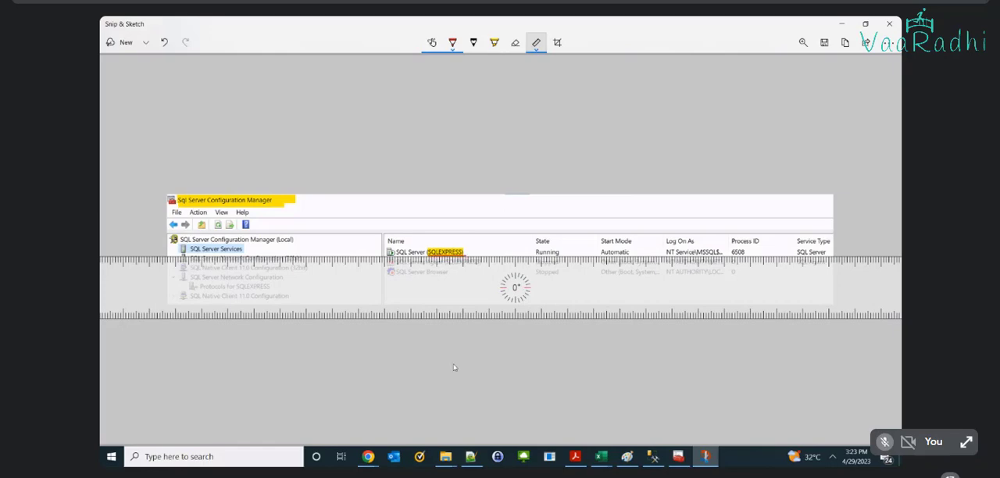
Step: Switch to Paint, paste the annotated capture beneath "To Know Instance Name," and size the canvas to about 1820 px wide
left_click(627, 458)
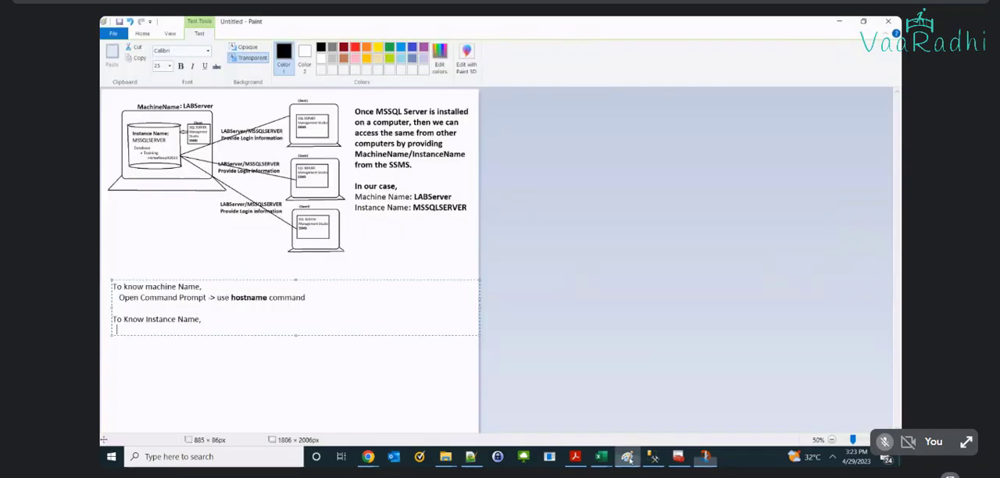
left_click(419, 365)
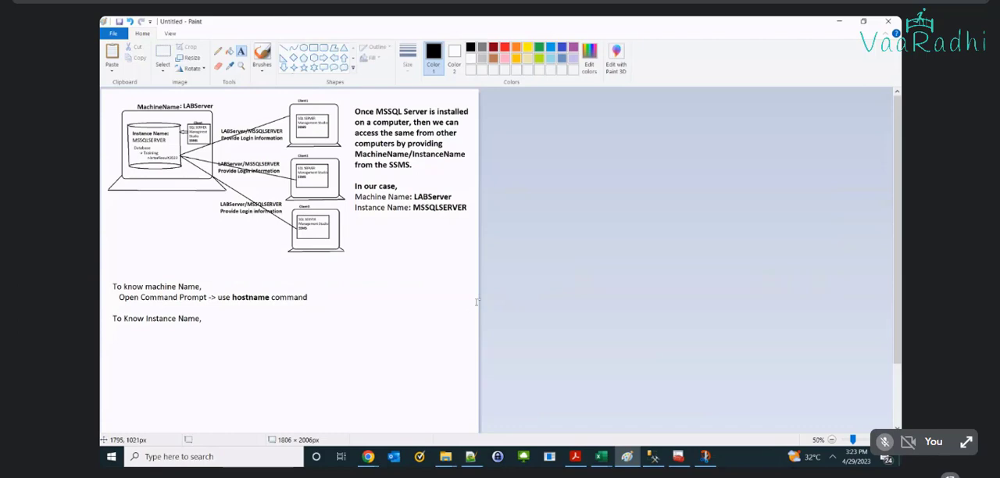
left_click_drag(479, 301, 578, 277)
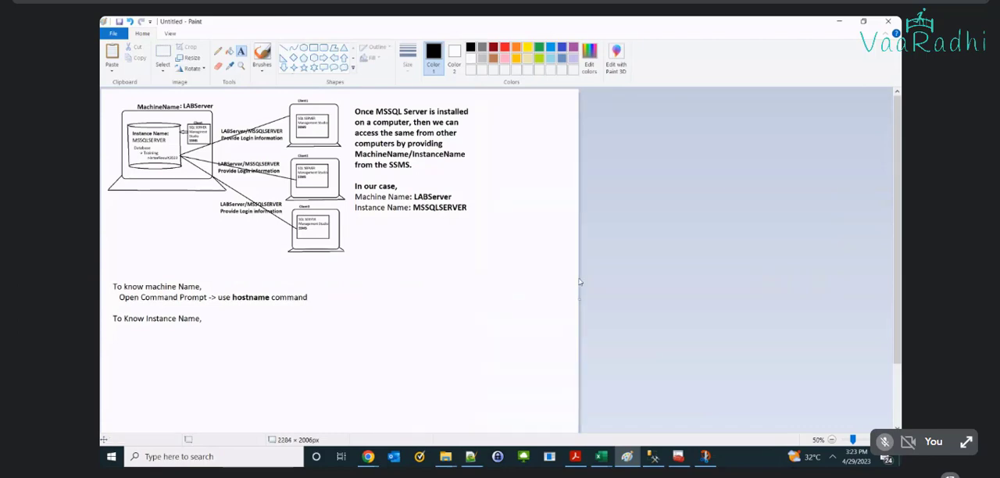
key("ctrl+v")
left_click_drag(283, 129, 297, 372)
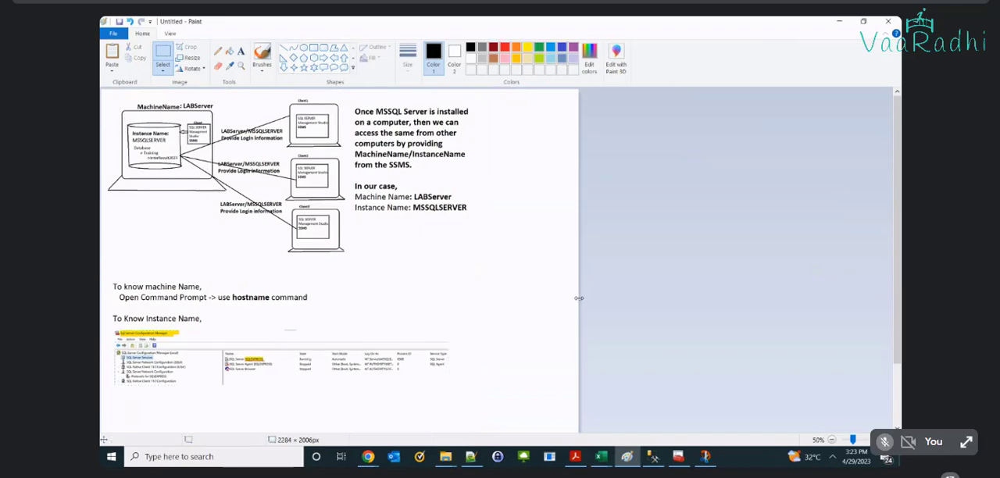
left_click_drag(578, 298, 482, 298)
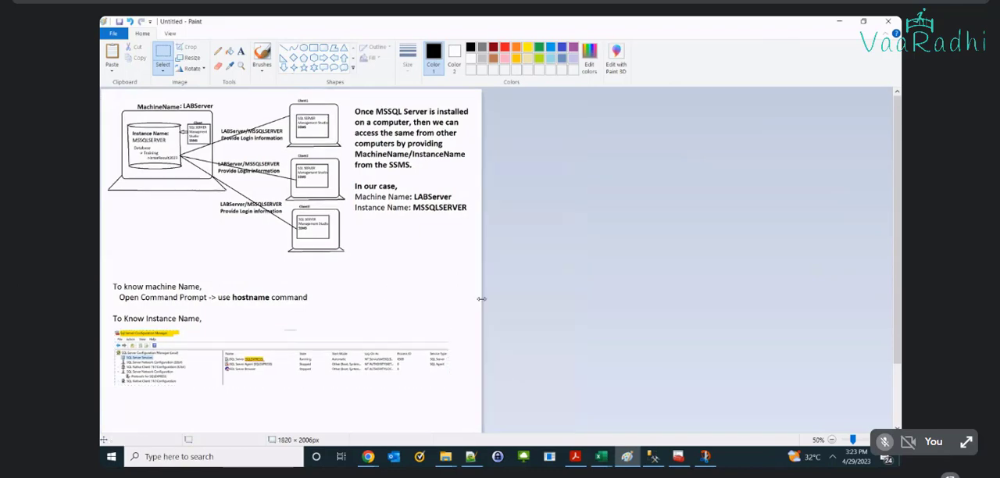
Step: Save the drawing as a PNG named "Day2 - SQL Server Installation and Architecture" in the Data Analytics Training folder
left_click(894, 439)
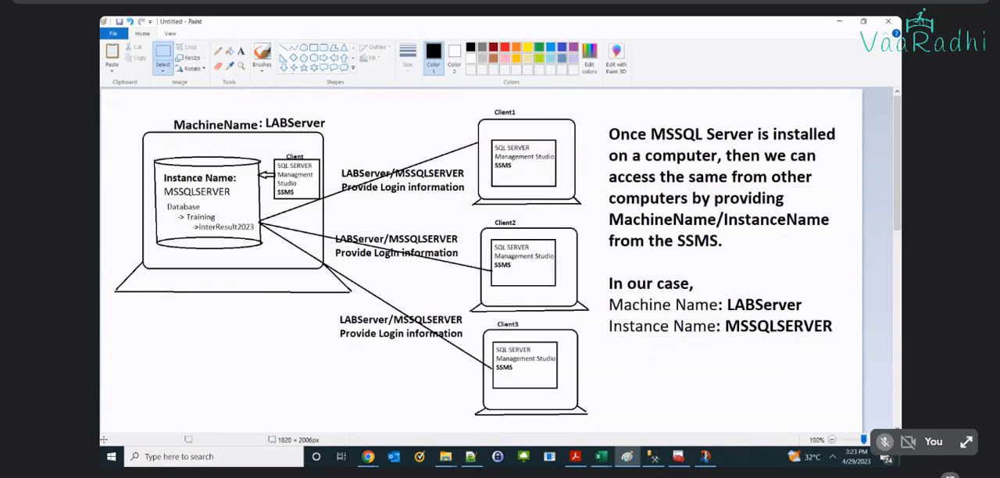
left_click_drag(899, 213, 898, 335)
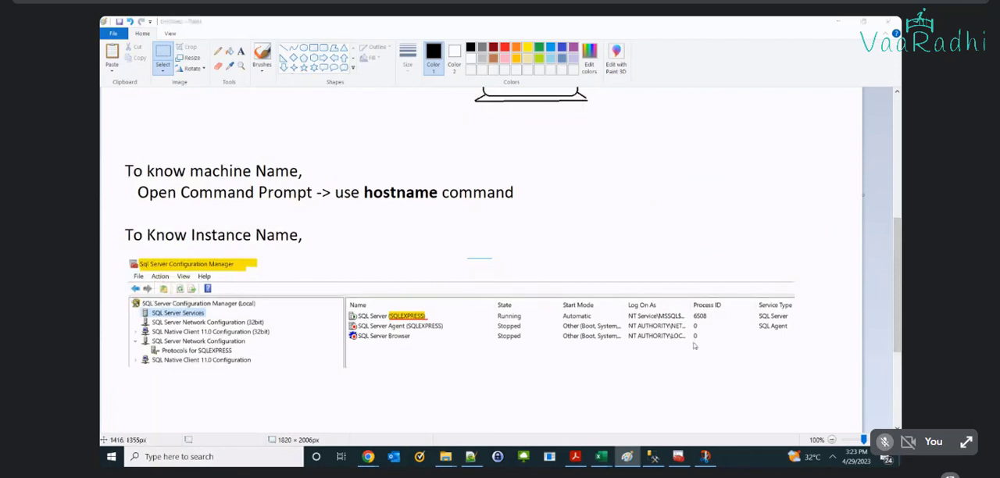
key("ctrl+s")
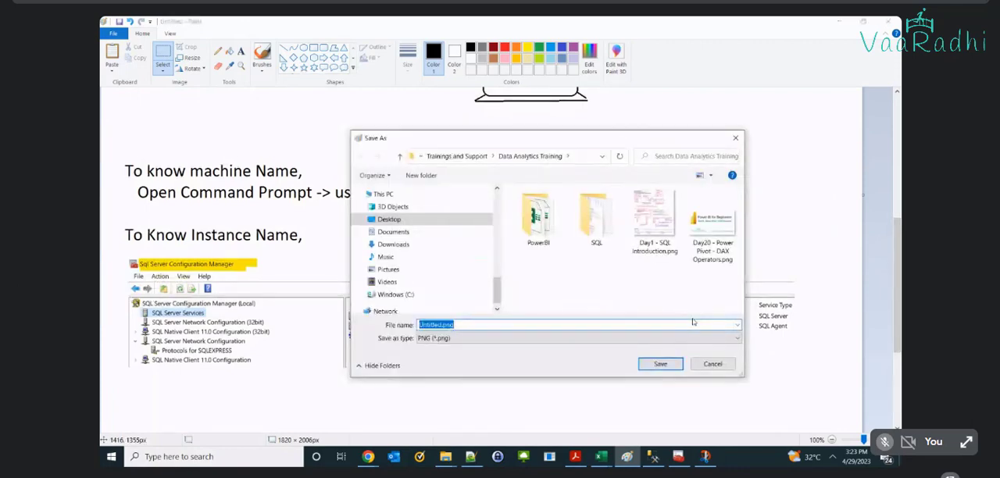
type("Day2")
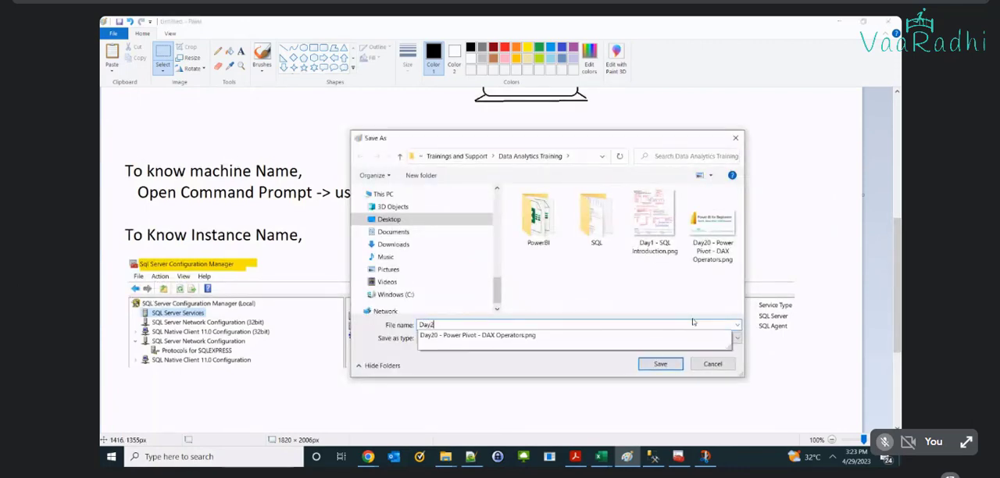
type(" -")
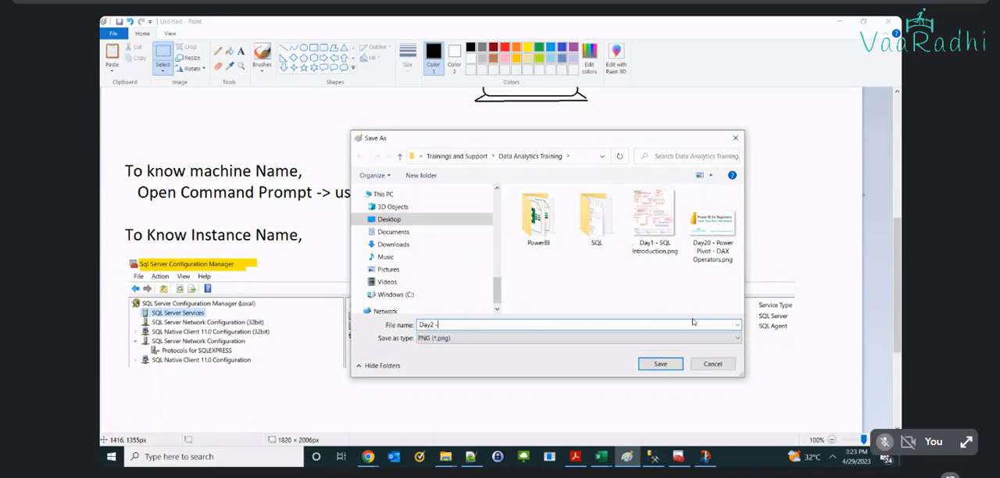
type(" SQL Sere")
type("er Installation")
type(" and Architectu")
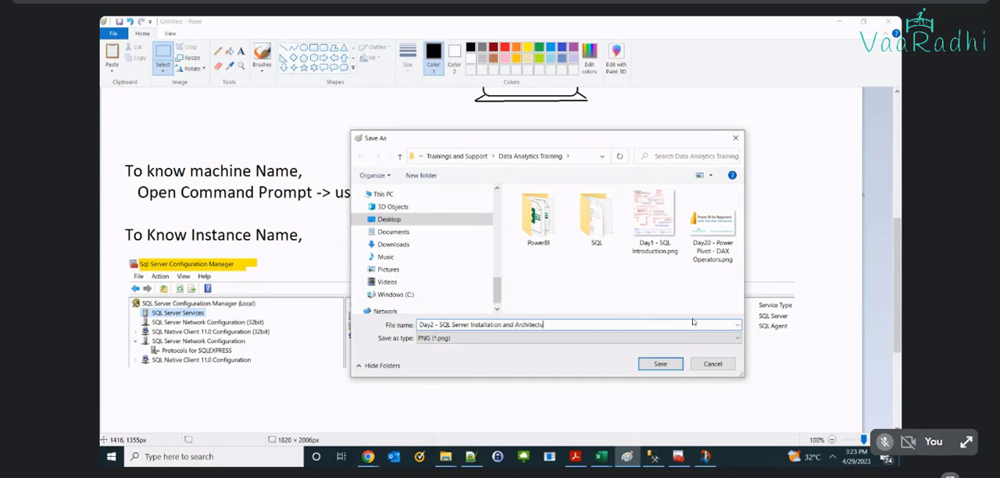
type("re")
key("Return")
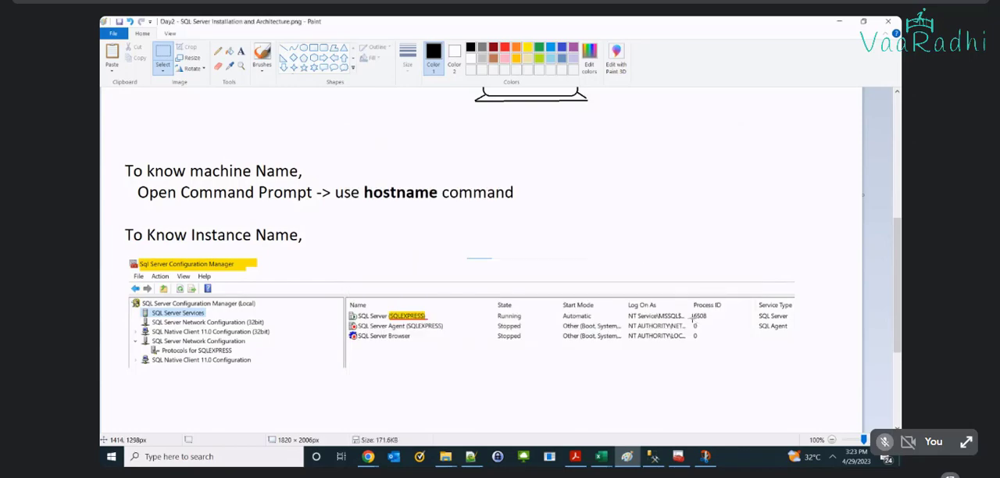
Step: Trim the empty space below the pasted capture by reducing the canvas height to about 1450 px
scroll(504, 425, "down", 3)
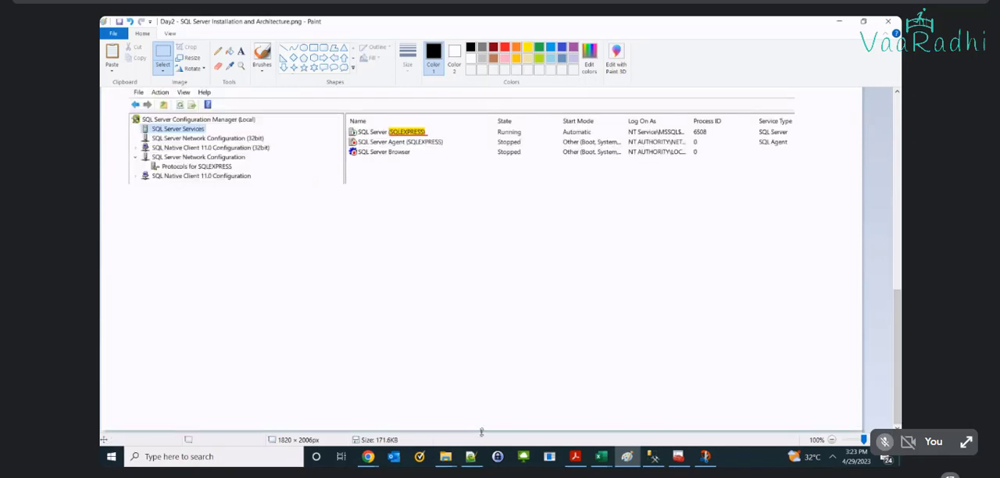
left_click_drag(482, 432, 497, 271)
left_click_drag(898, 301, 898, 136)
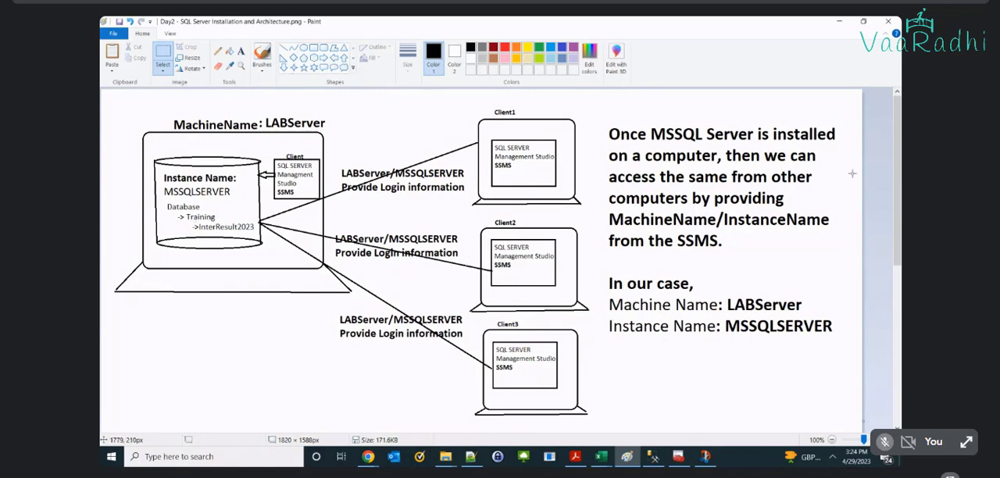
left_click_drag(898, 189, 897, 367)
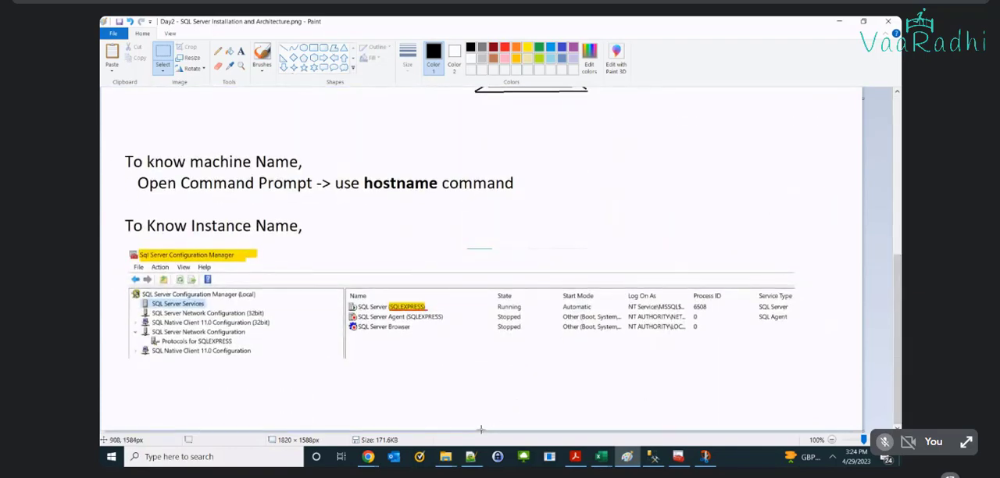
left_click_drag(482, 431, 481, 373)
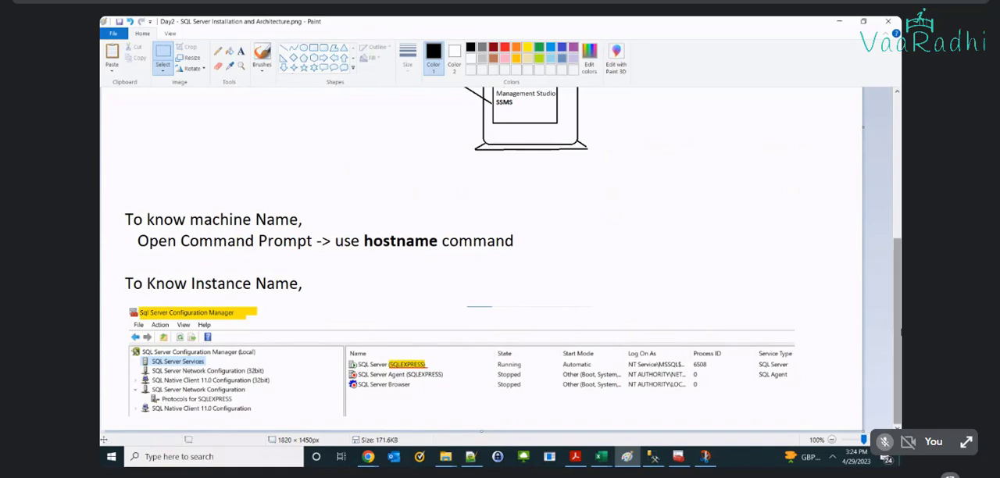
Step: Switch from the drawing to the Google Meet tab in Chrome and stop presenting the screen
left_click_drag(898, 331, 898, 134)
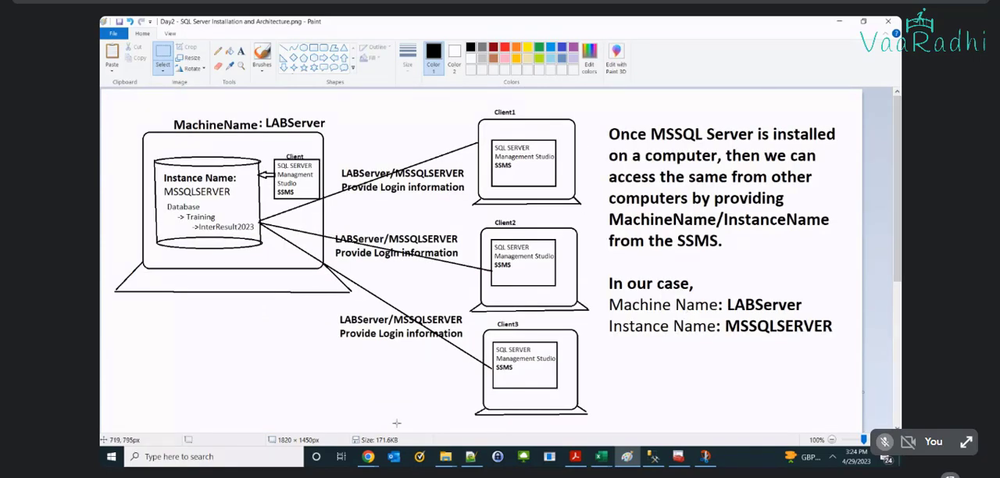
left_click(367, 456)
left_click(258, 408)
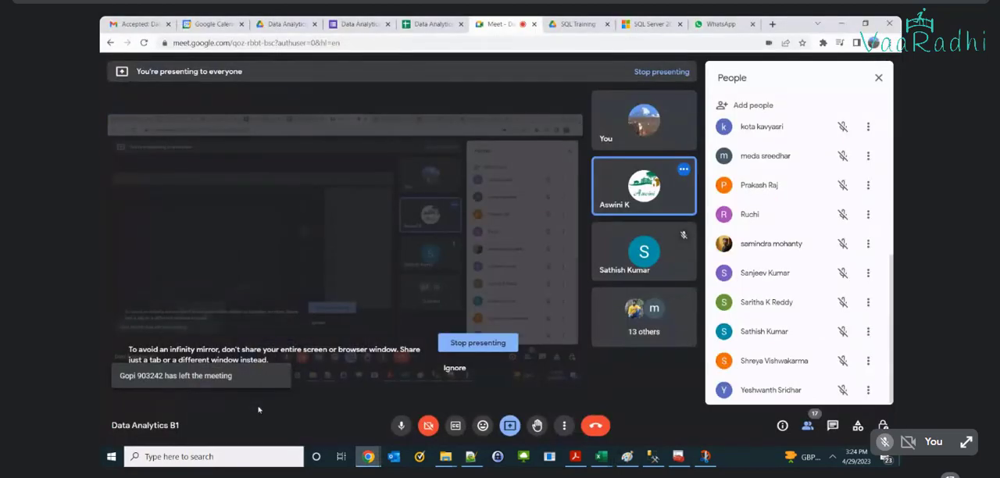
left_click(471, 350)
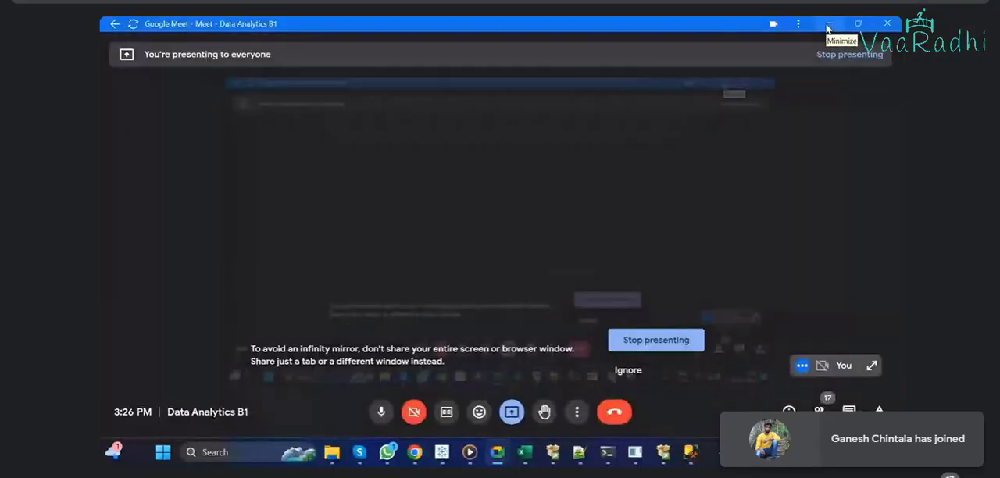
Step: Install SQL Server Management Studio 19.0.2 in its default location and exit both the SSMS setup and the SQL Server 2022 installer
left_click(828, 28)
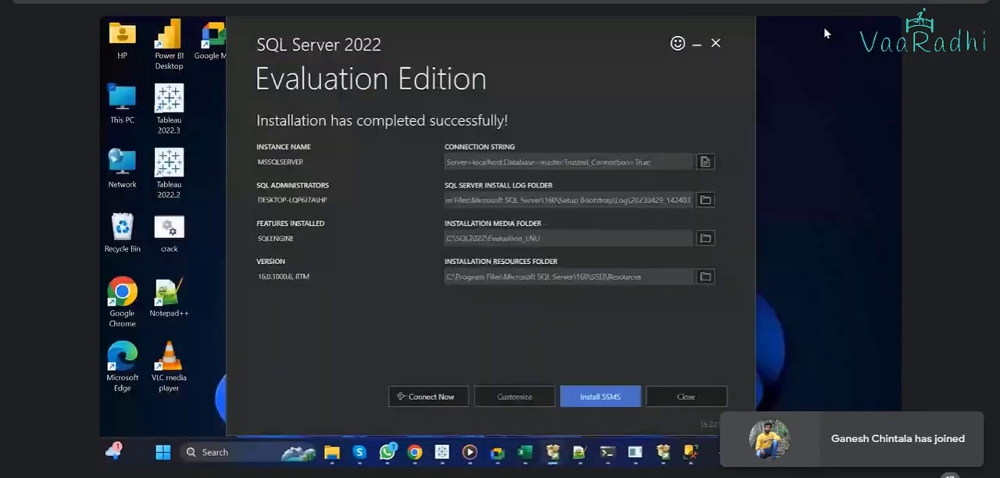
left_click(692, 452)
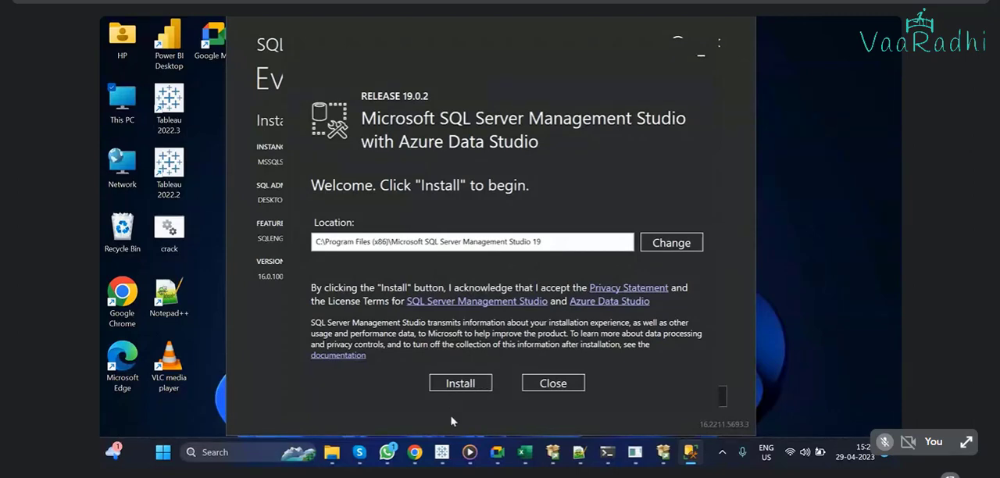
left_click(459, 384)
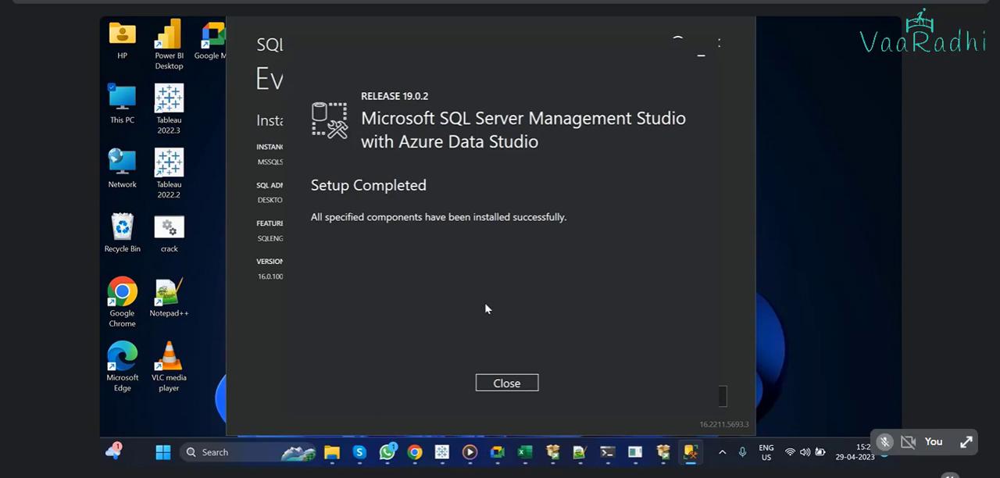
left_click(521, 383)
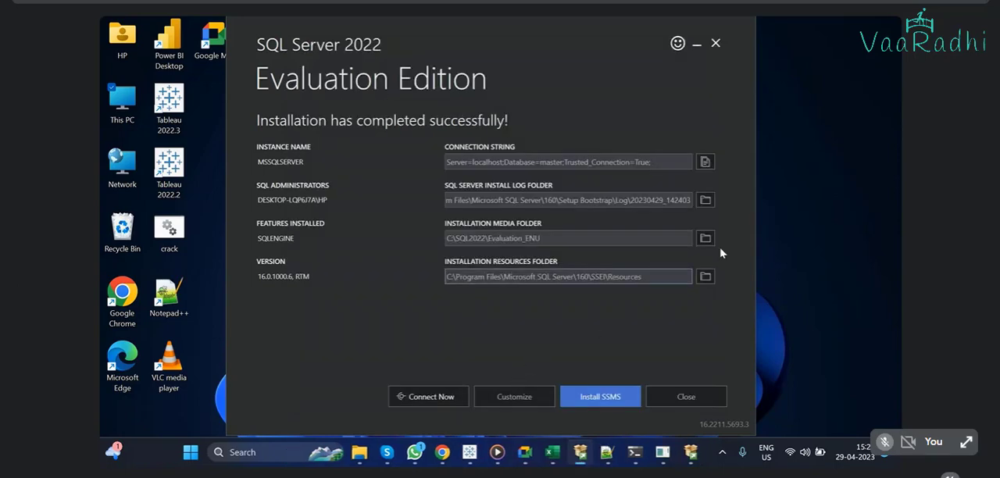
left_click(716, 44)
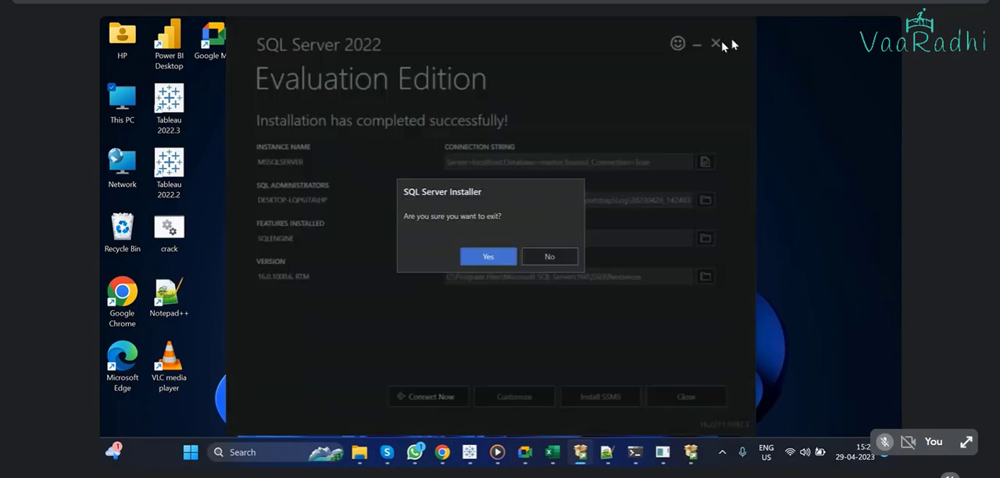
left_click(484, 261)
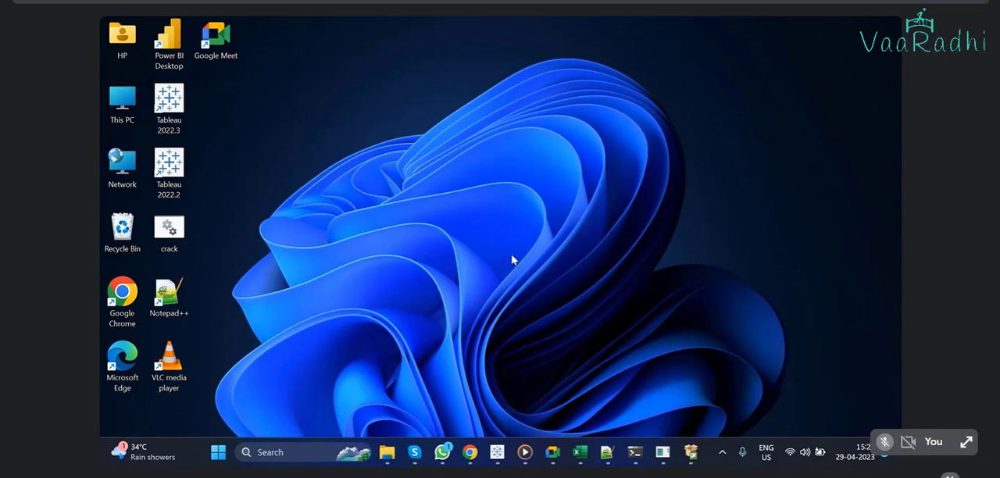
left_click(228, 460)
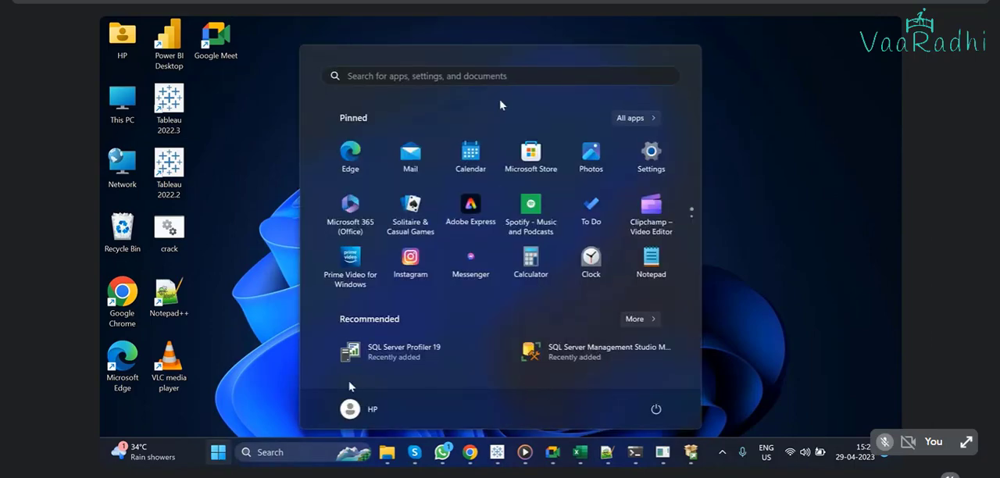
left_click(508, 76)
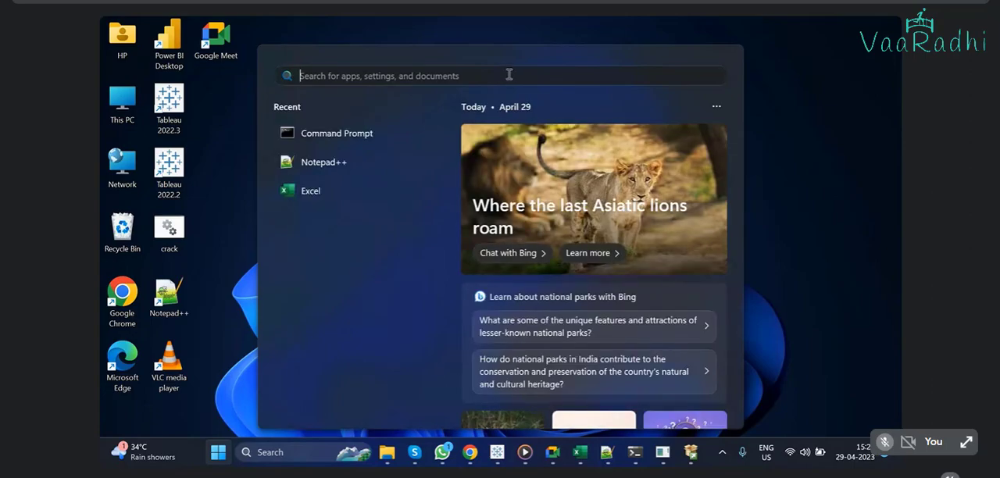
type("sql")
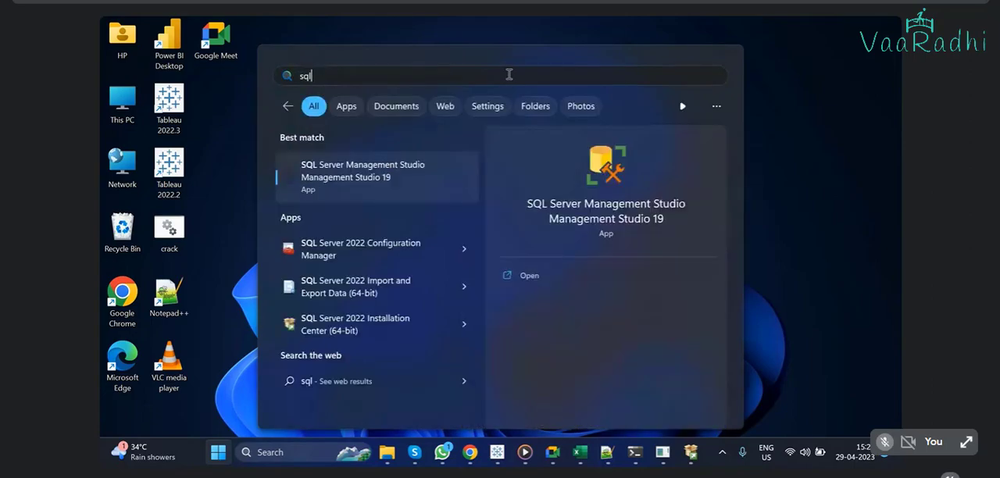
type(" ser")
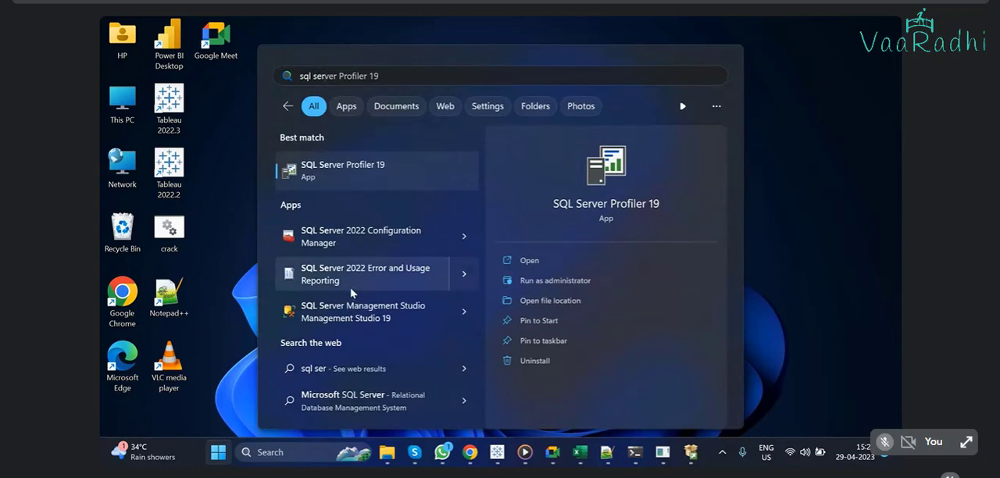
left_click(371, 186)
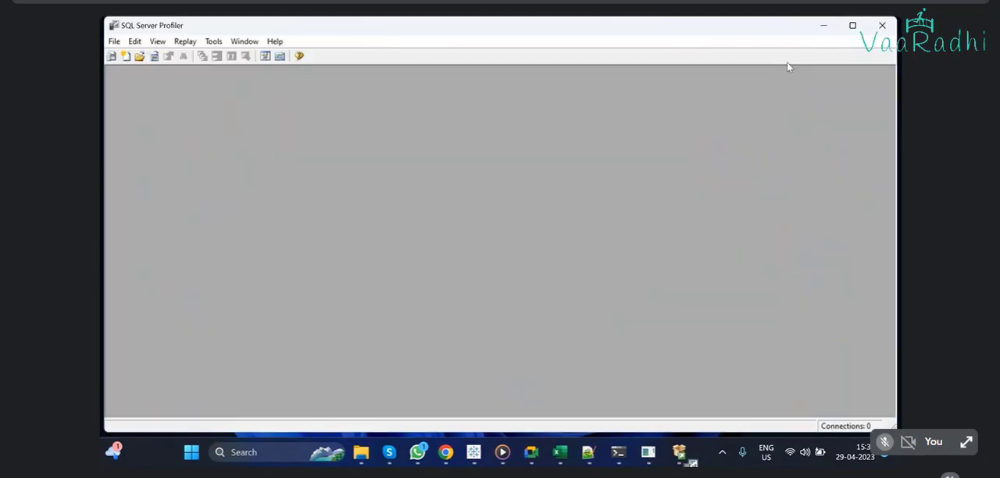
left_click(882, 25)
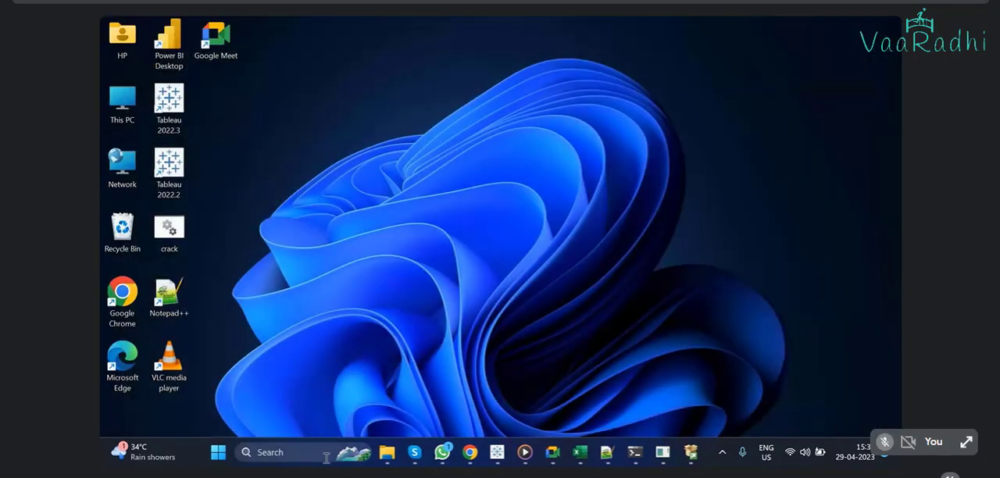
Step: Find and launch SQL Server Management Studio 19 and connect to the local Database Engine using Windows Authentication
left_click(304, 452)
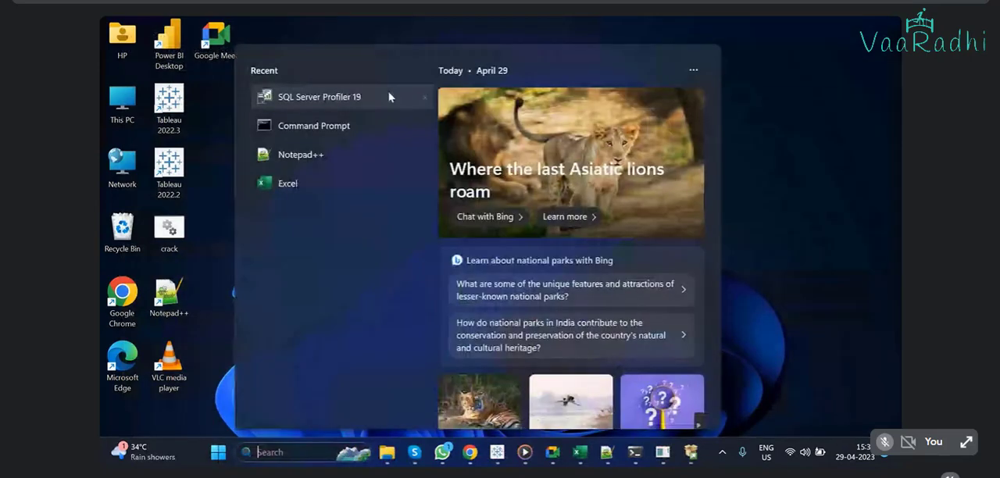
left_click(221, 453)
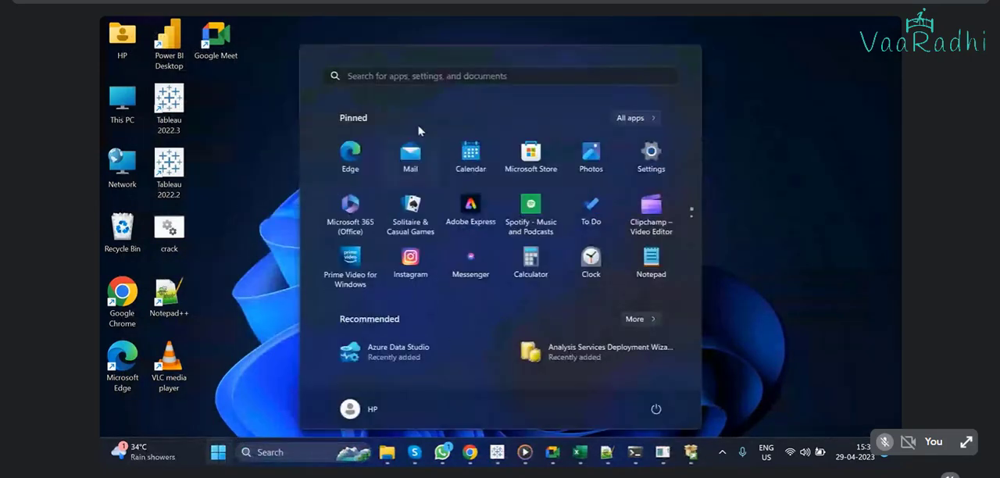
left_click(450, 75)
type("sq")
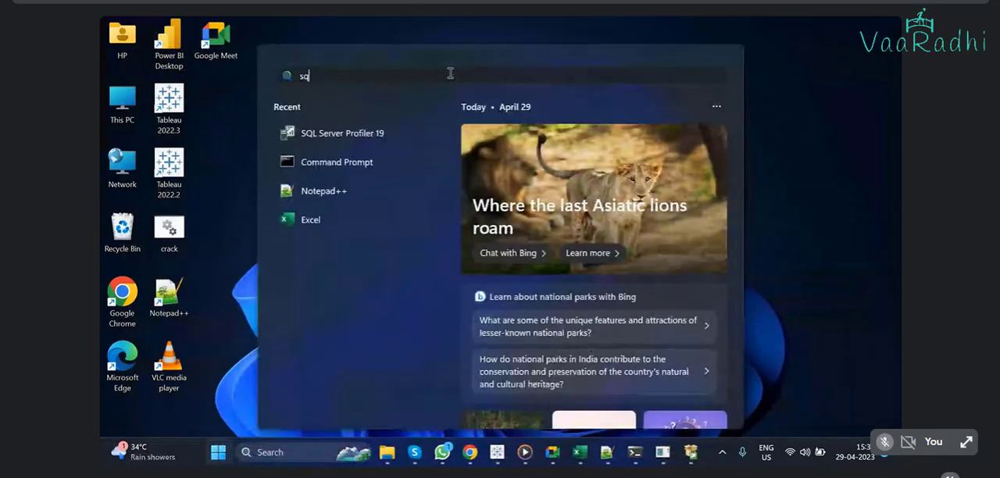
type("l")
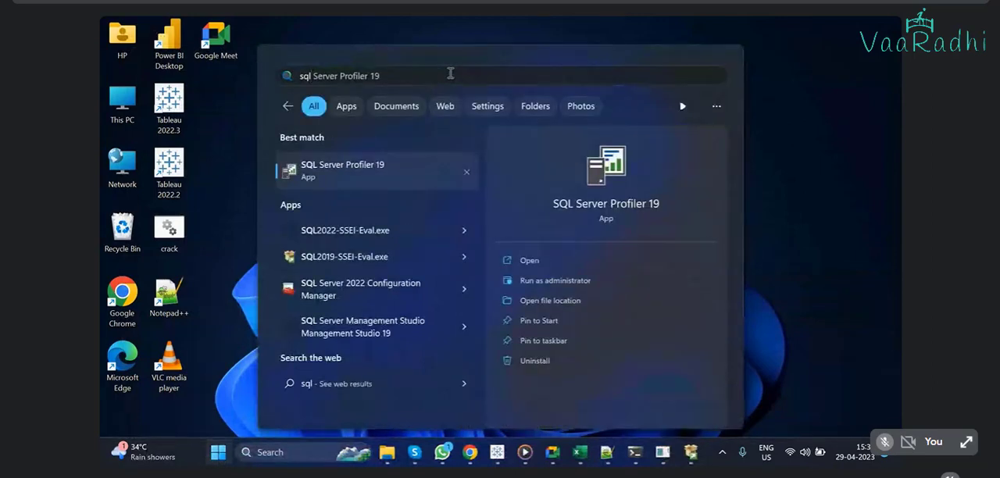
type(" server")
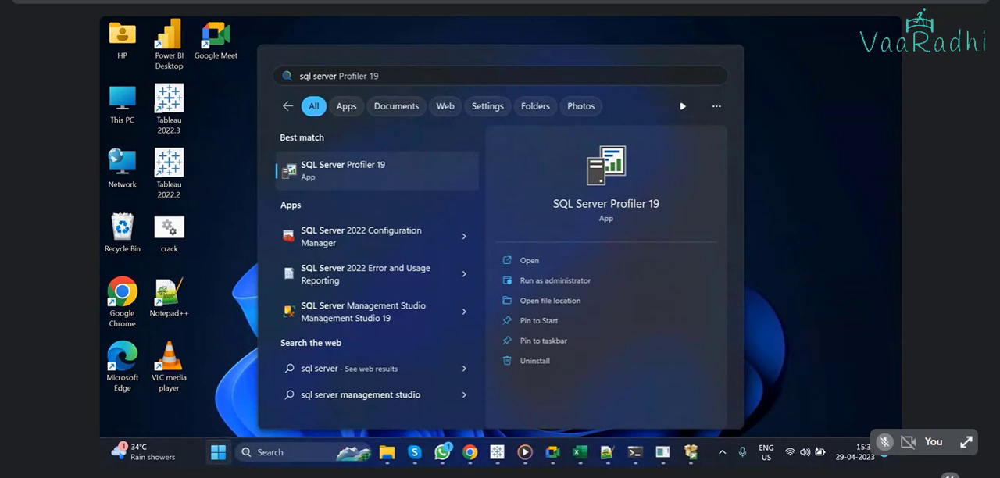
left_click(409, 310)
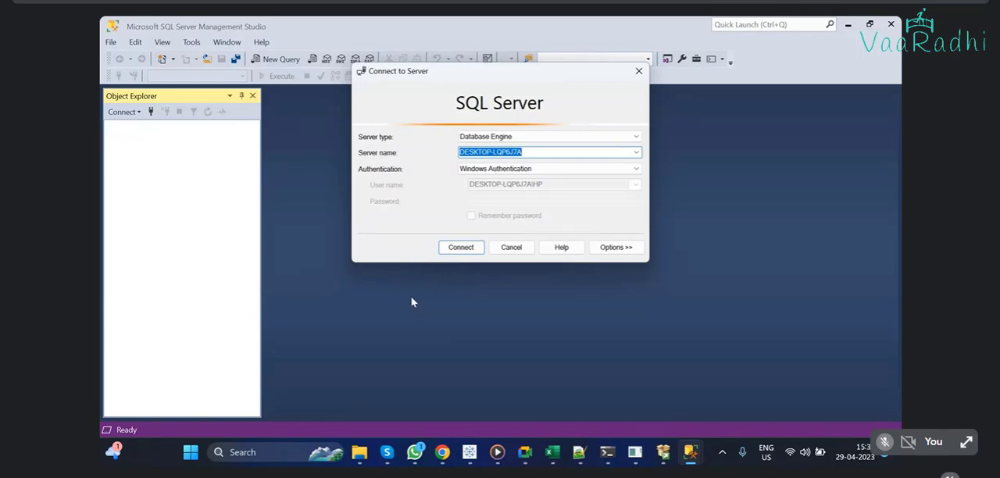
left_click(460, 248)
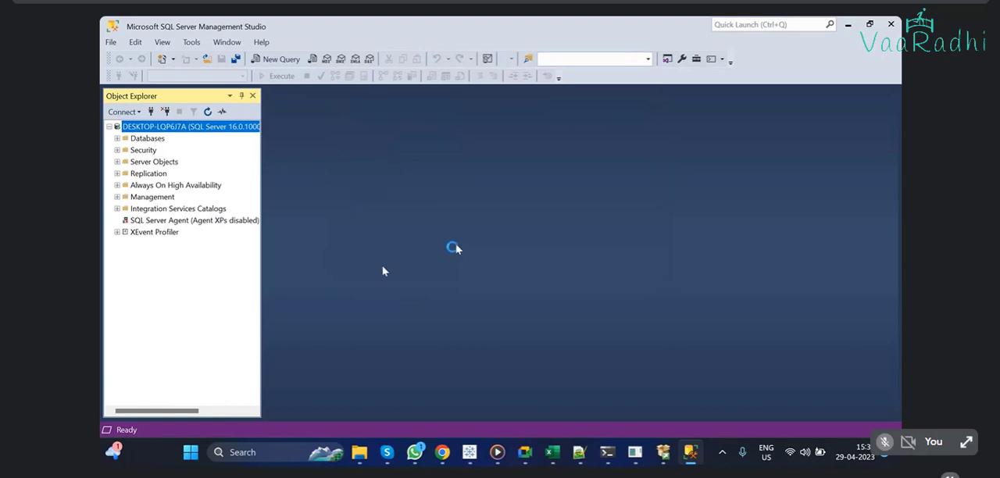
Step: Create a new database named Training on the connected server, keeping the default owner and file settings
left_click(116, 139)
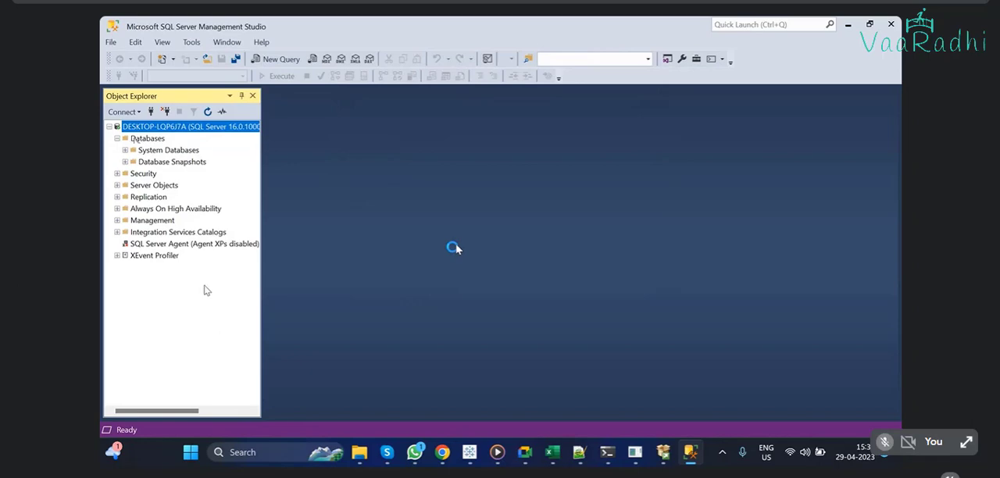
left_click(117, 140)
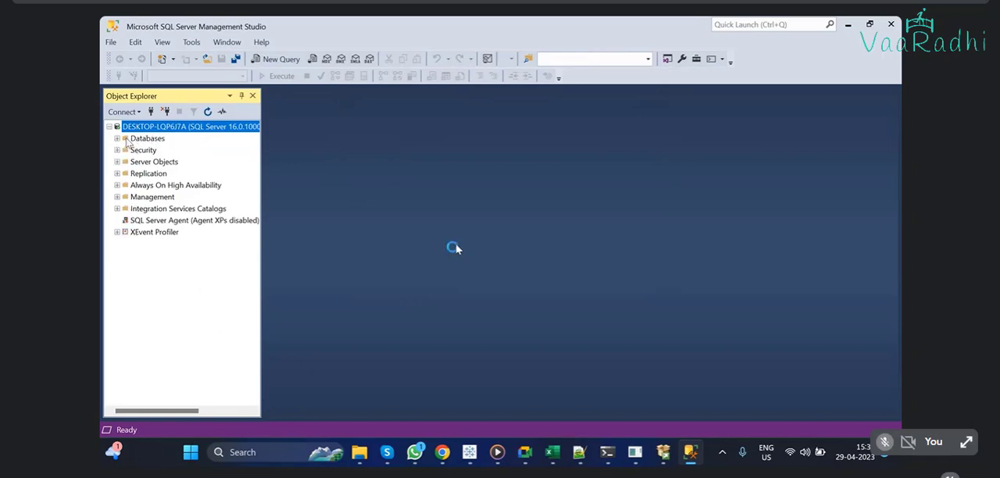
right_click(120, 142)
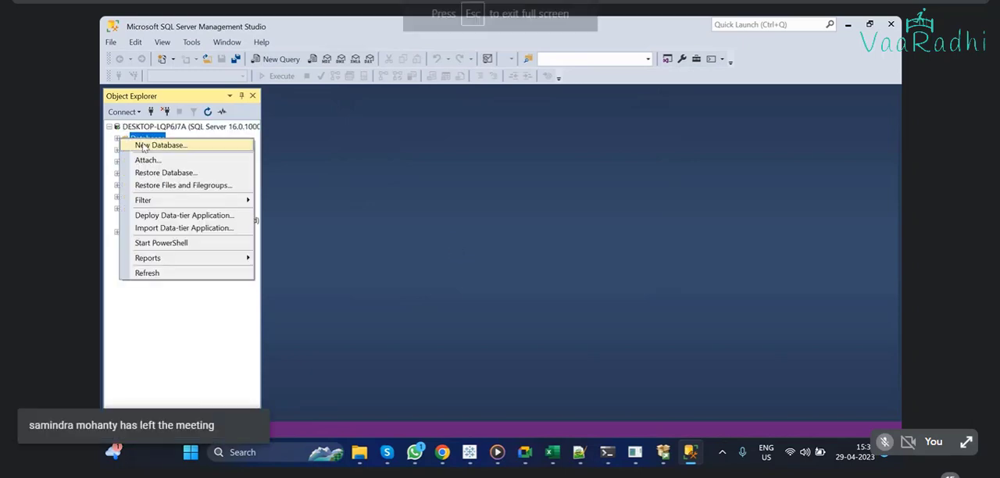
left_click(150, 146)
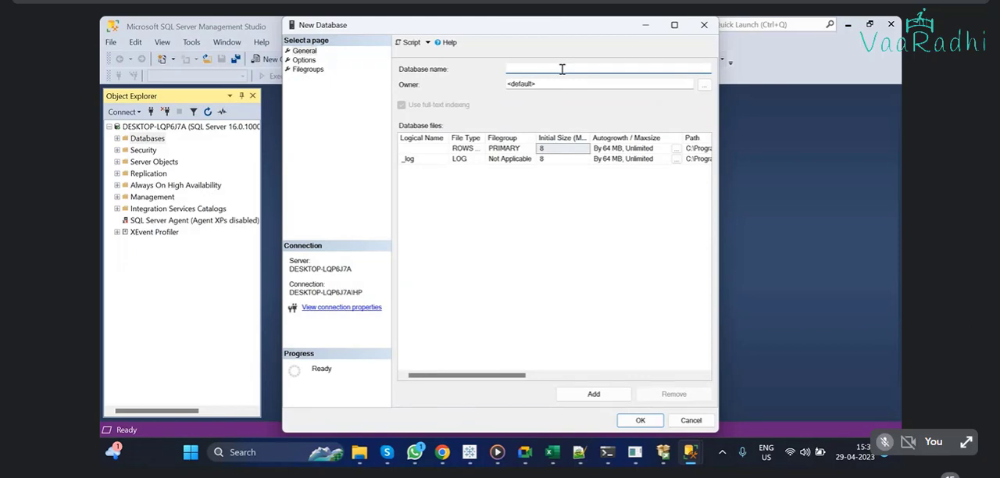
type("tr")
type("ning")
key("BackSpace")
key("BackSpace")
key("BackSpace")
key("BackSpace")
key("BackSpace")
key("BackSpace")
key("BackSpace")
type("Trining")
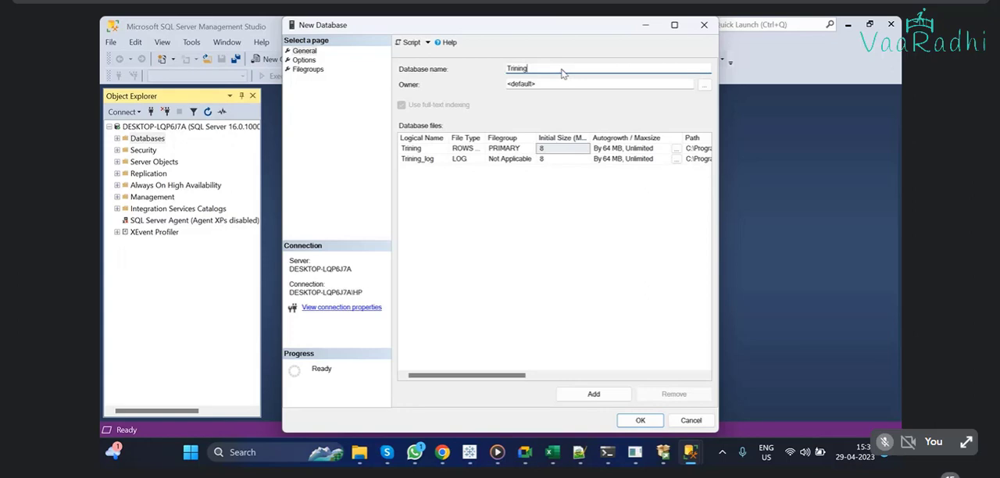
key("BackSpace")
key("BackSpace")
key("BackSpace")
key("BackSpace")
key("BackSpace")
key("BackSpace")
type("raining")
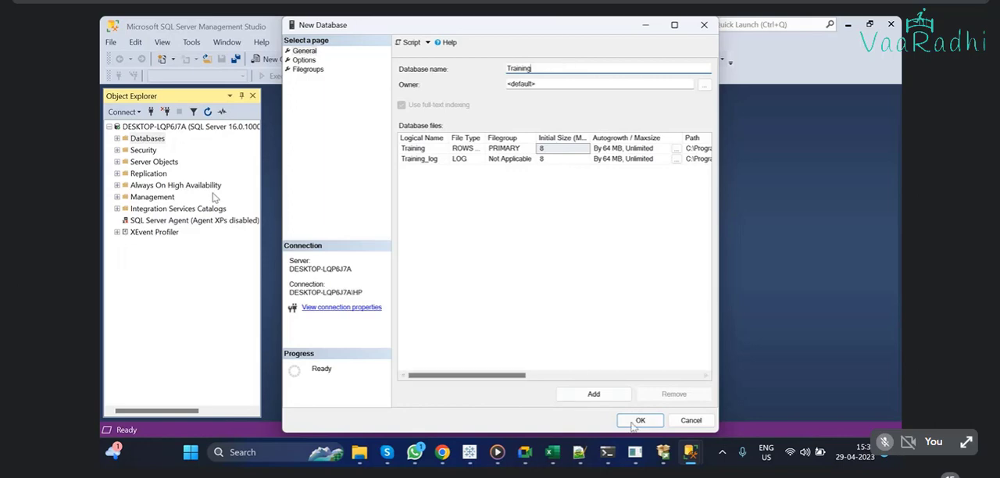
left_click(636, 422)
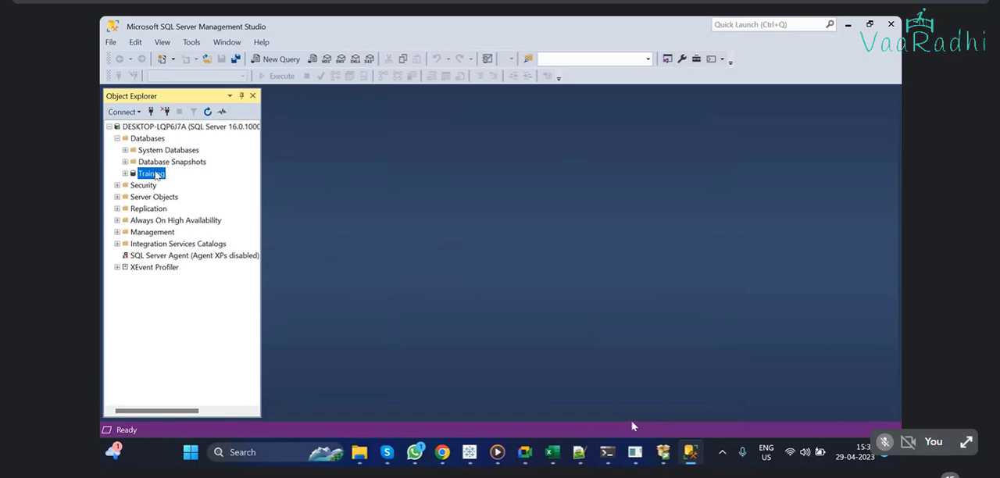
Step: Expand the Training database and open a new blank table in the table designer
right_click(156, 172)
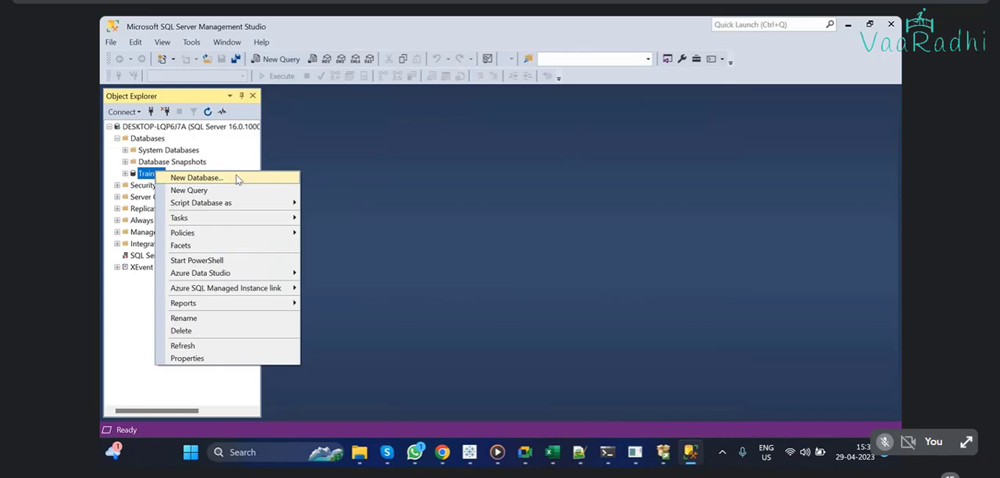
left_click(427, 158)
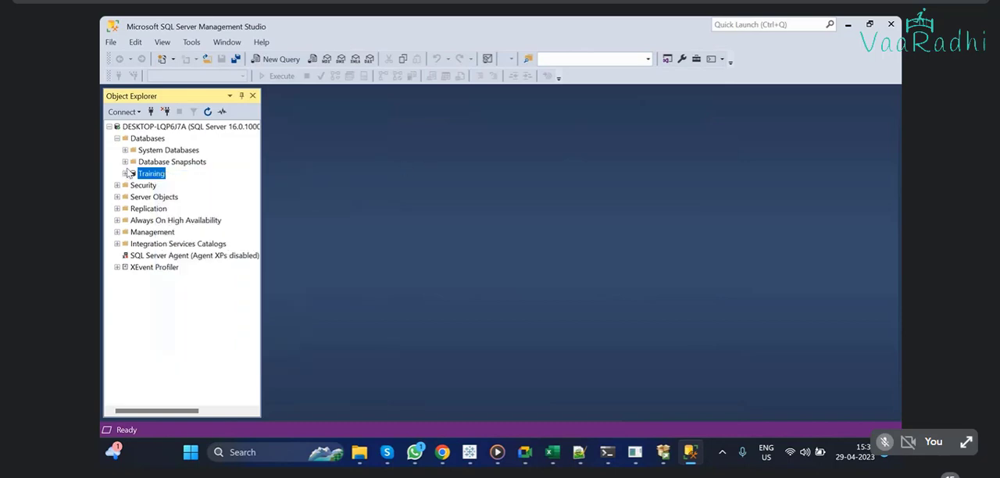
left_click(125, 174)
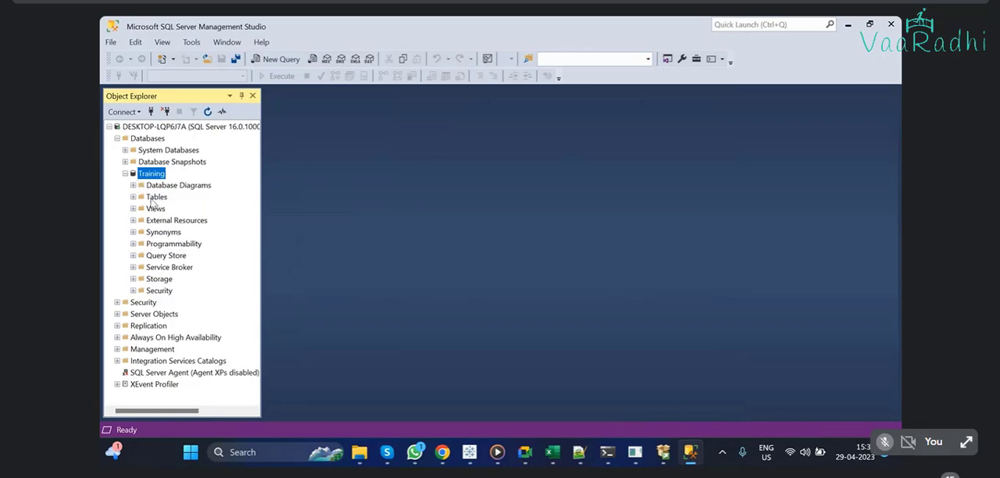
right_click(155, 199)
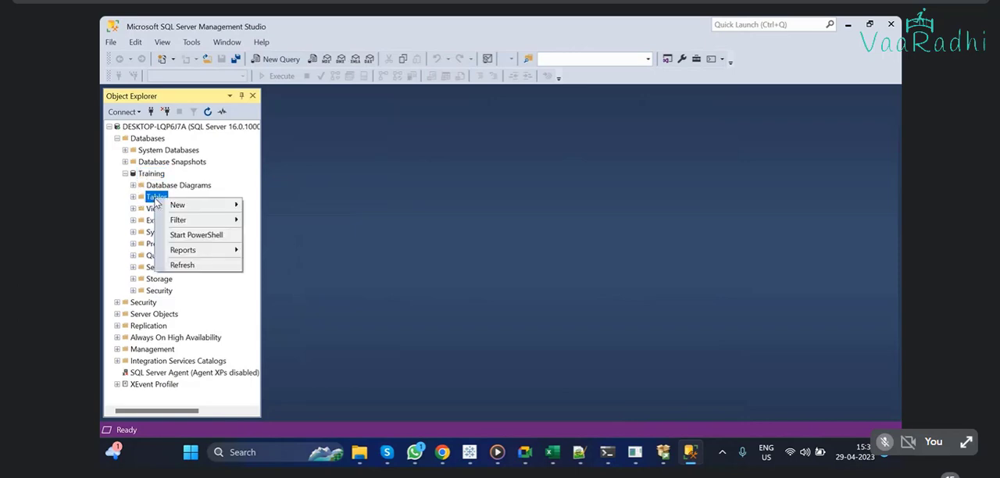
mouse_move(185, 205)
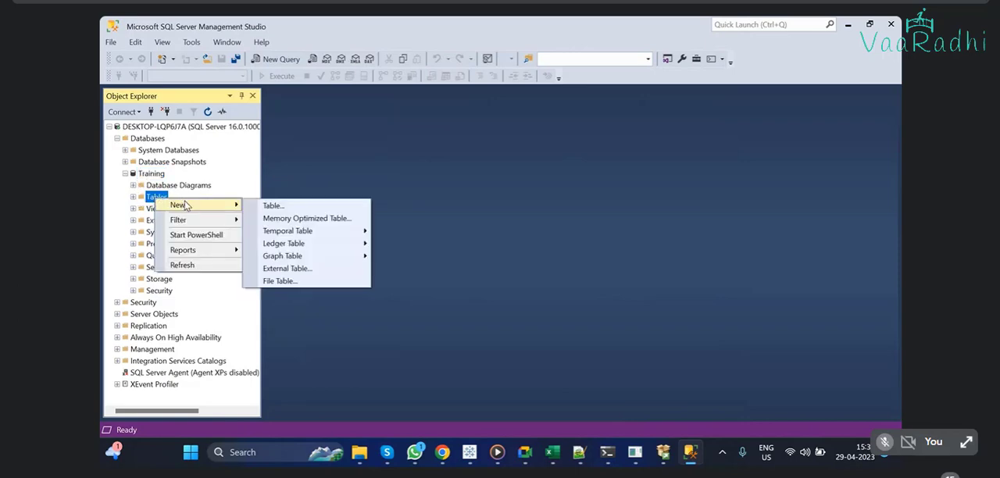
left_click(274, 206)
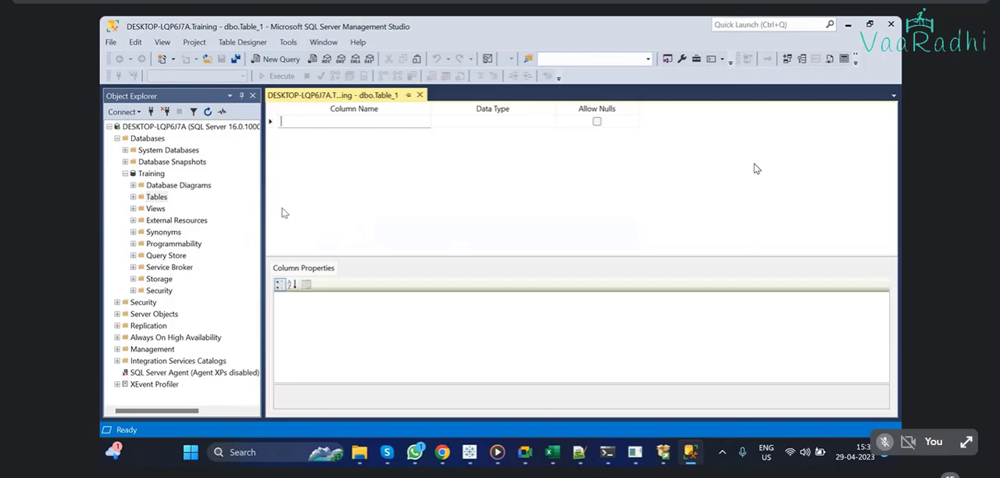
Step: Minimize Management Studio, switch to the Google Meet app, and end the screen presentation
left_click(848, 25)
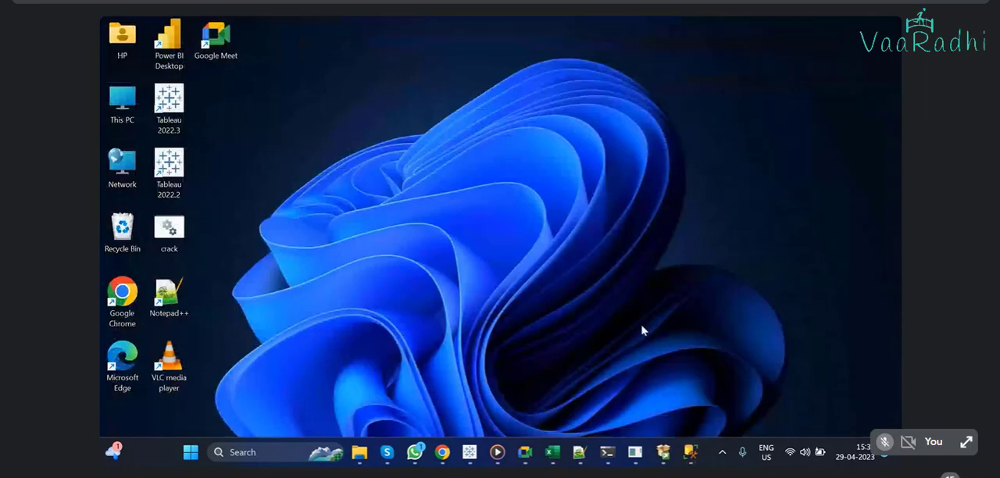
left_click(524, 452)
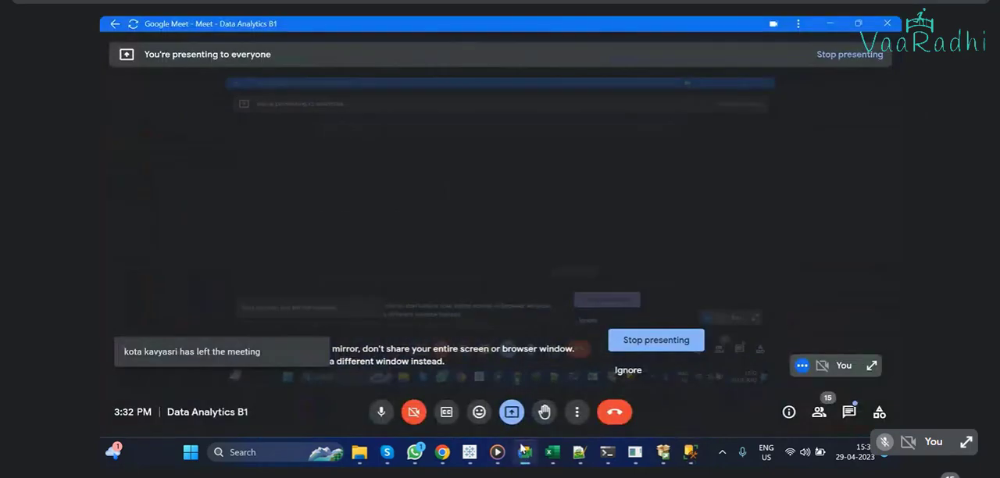
left_click(634, 346)
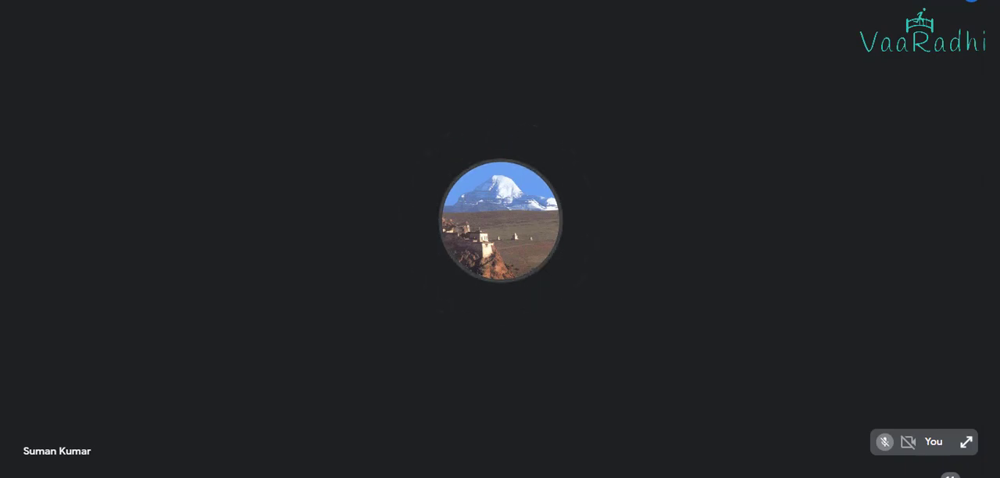